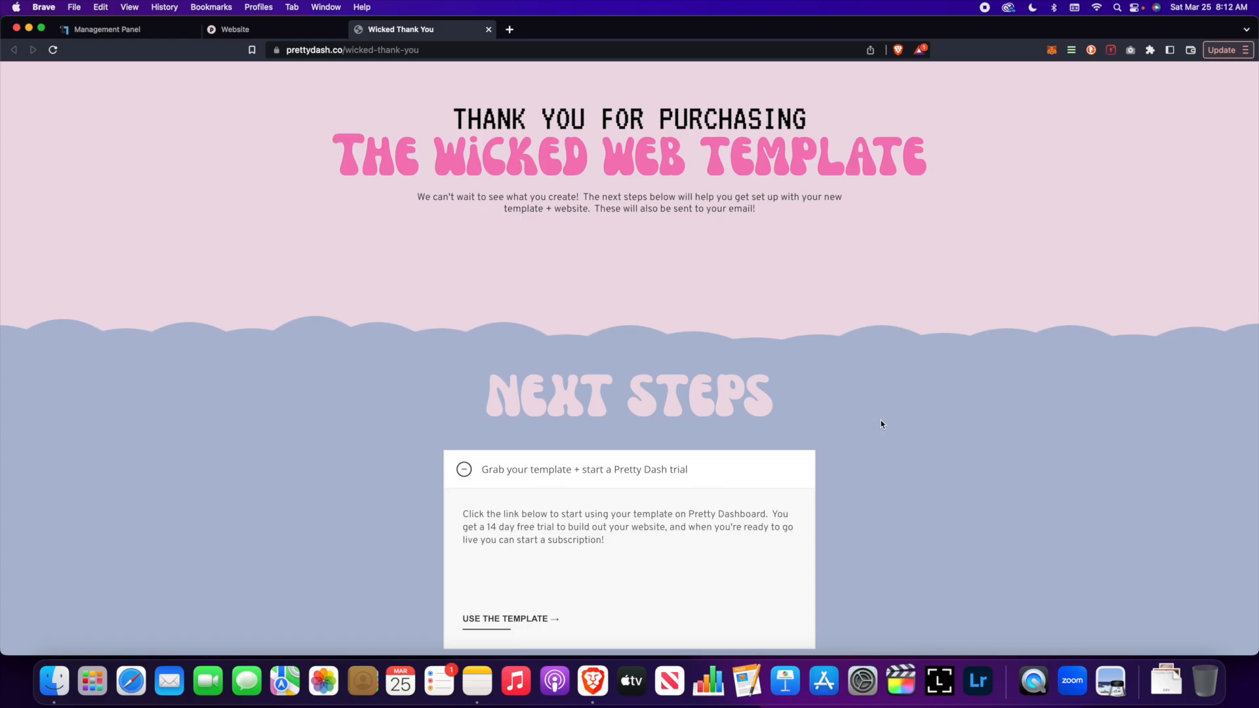
Review the site's global styling options, then its website settings, including the general and domain sections.
scroll(881, 423, "down", 2)
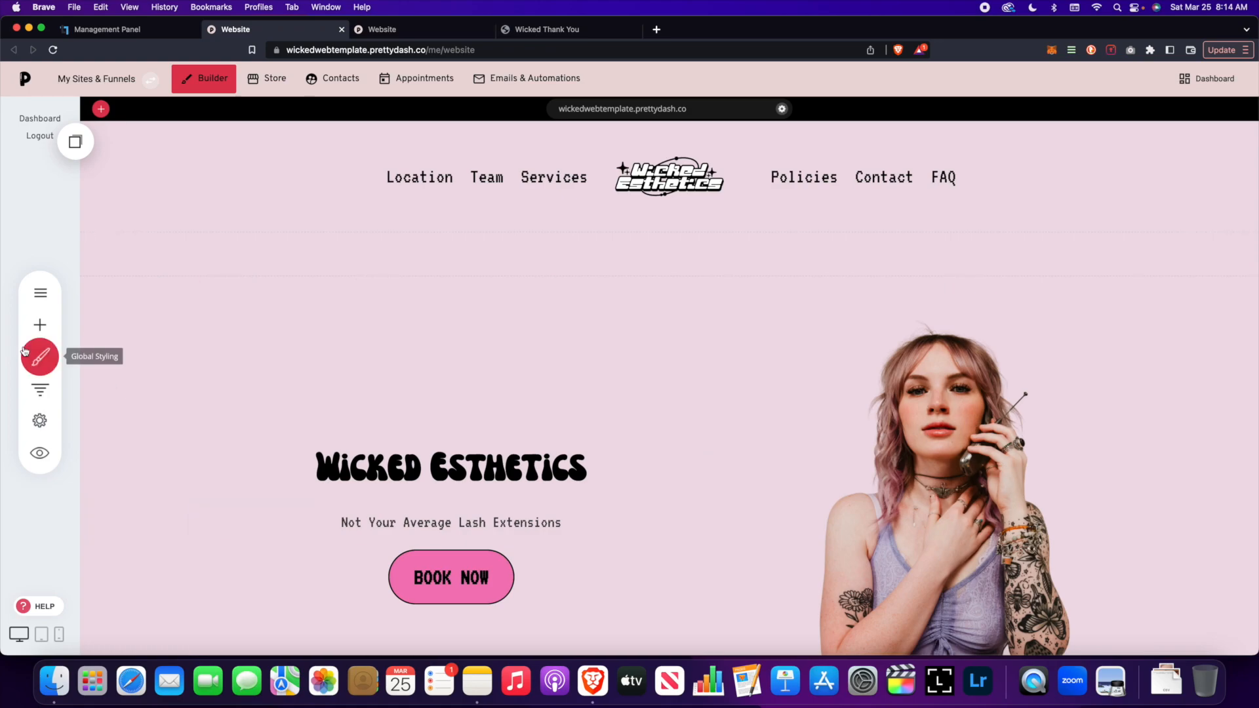
left_click(40, 358)
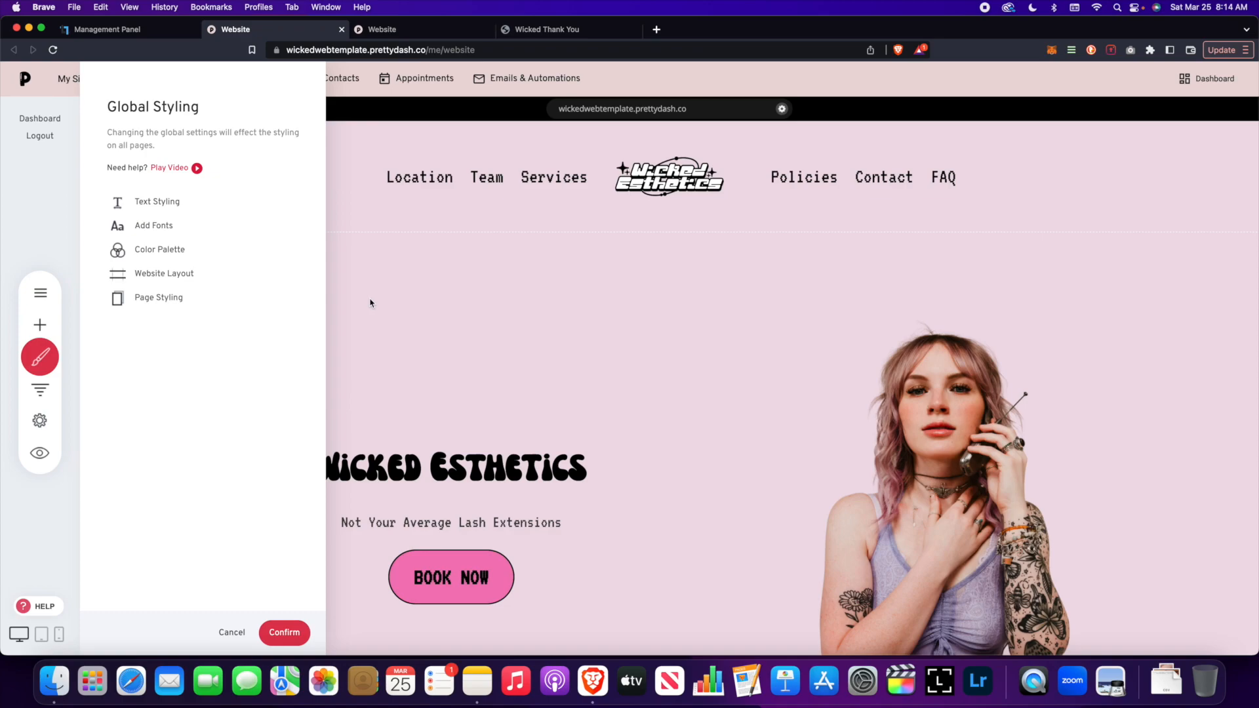
left_click(44, 424)
left_click(47, 425)
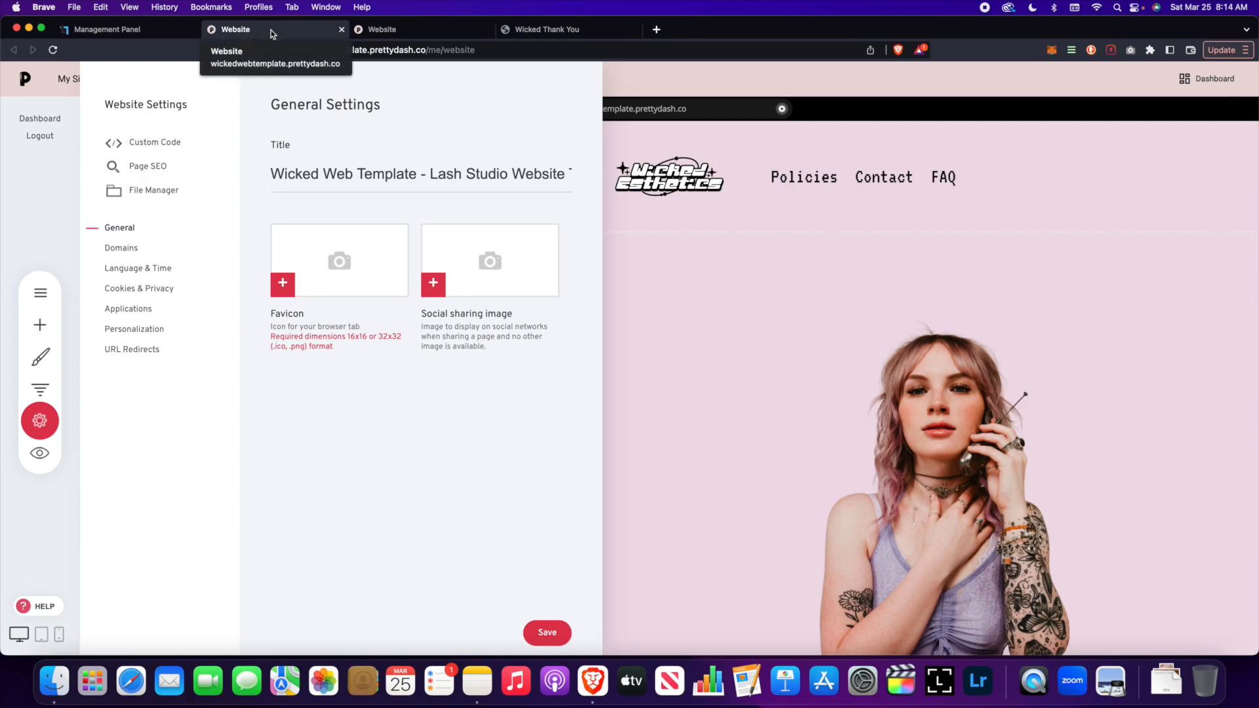
left_click(121, 248)
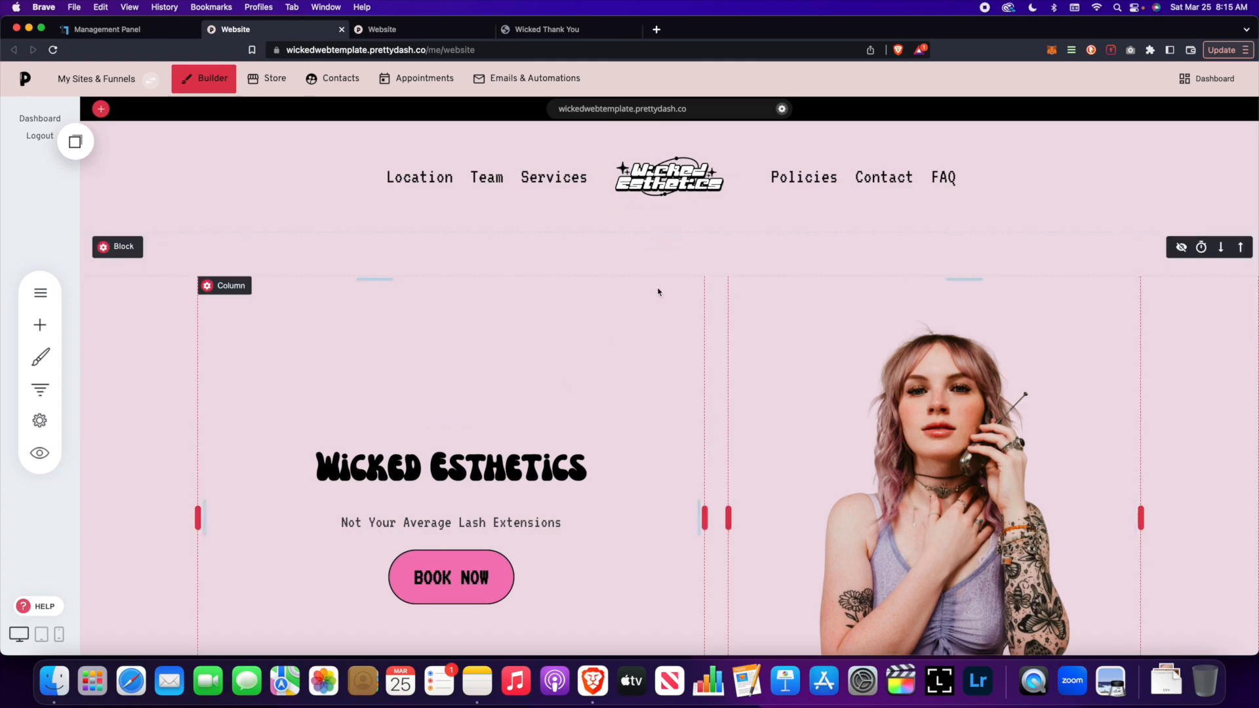
Switch to the template's thank-you page and expand the Download Canva files section under Next Steps.
scroll(630, 322, "down", 2)
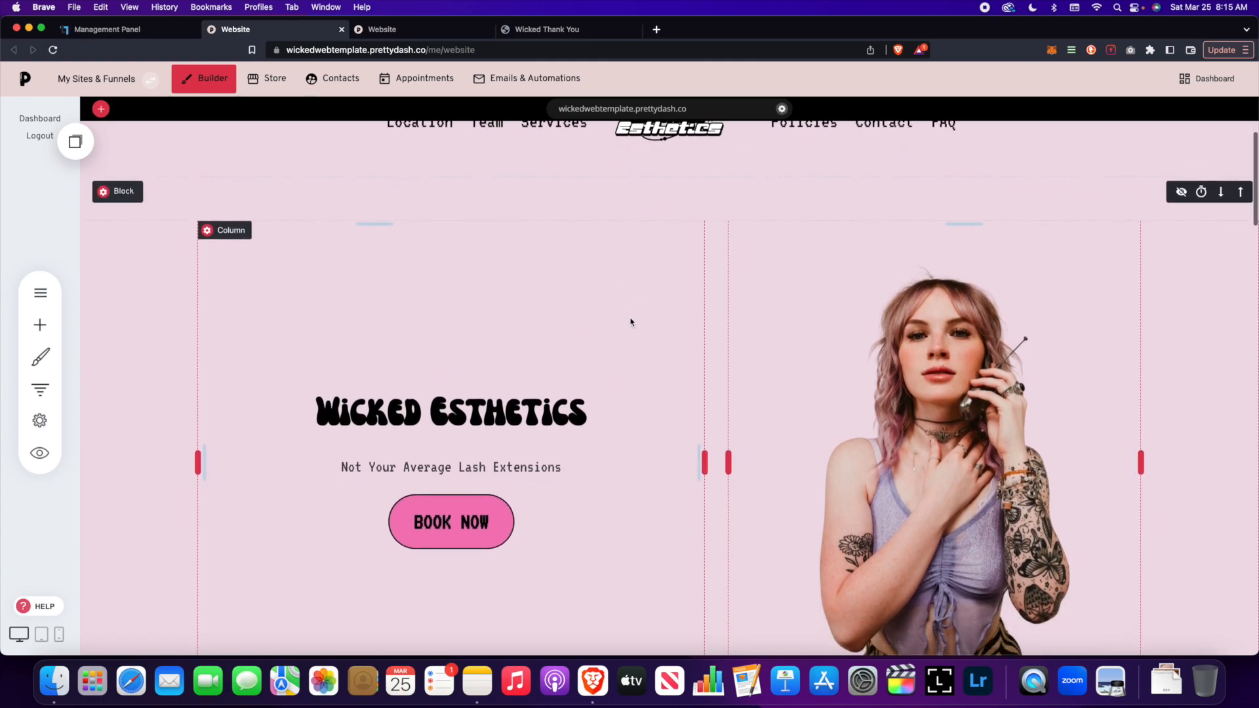
scroll(630, 322, "down", 3)
left_click(577, 30)
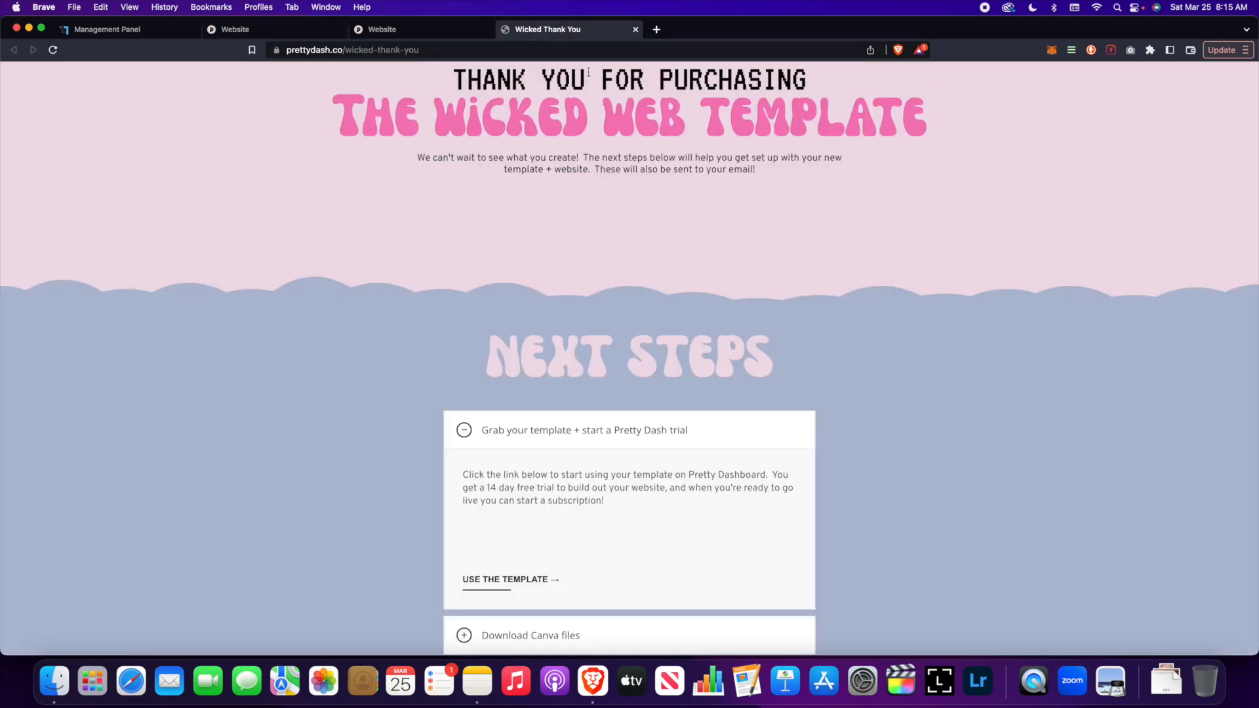
scroll(619, 368, "down", 6)
left_click(465, 253)
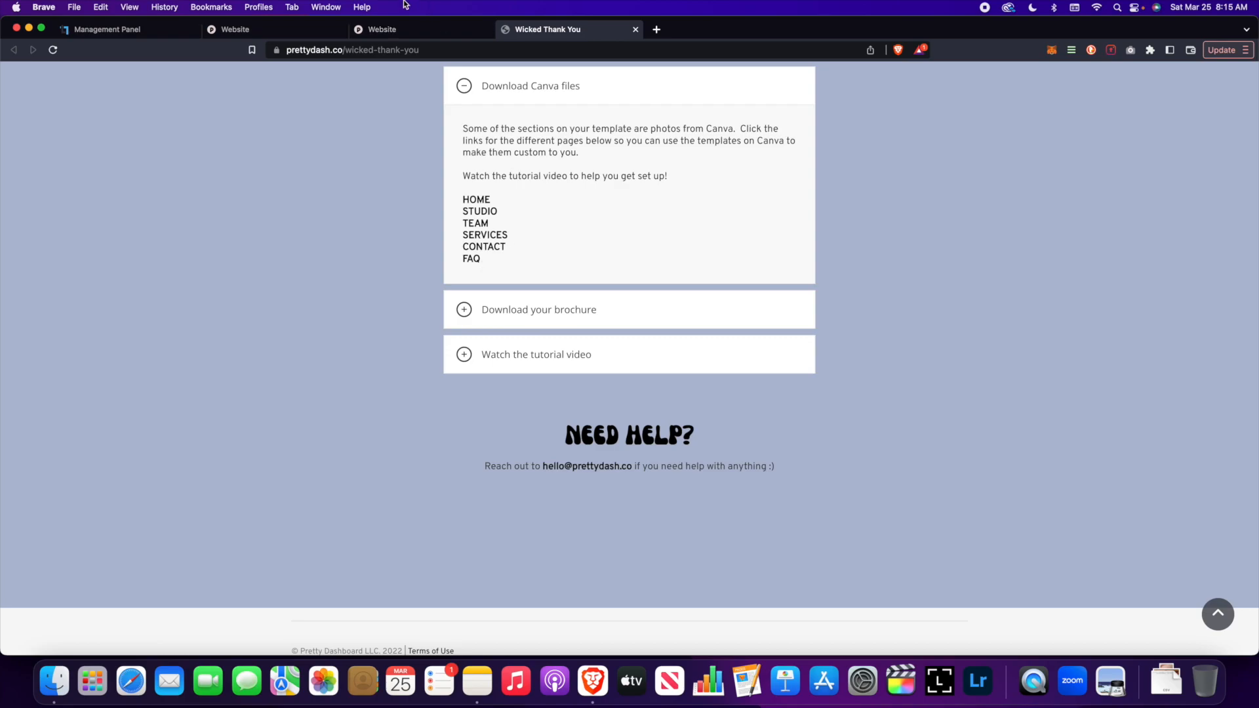
Return to the website builder and examine the flower-framed image beside "The Girls With A Passion For Lashin'" heading.
left_click(235, 29)
scroll(675, 333, "down", 2)
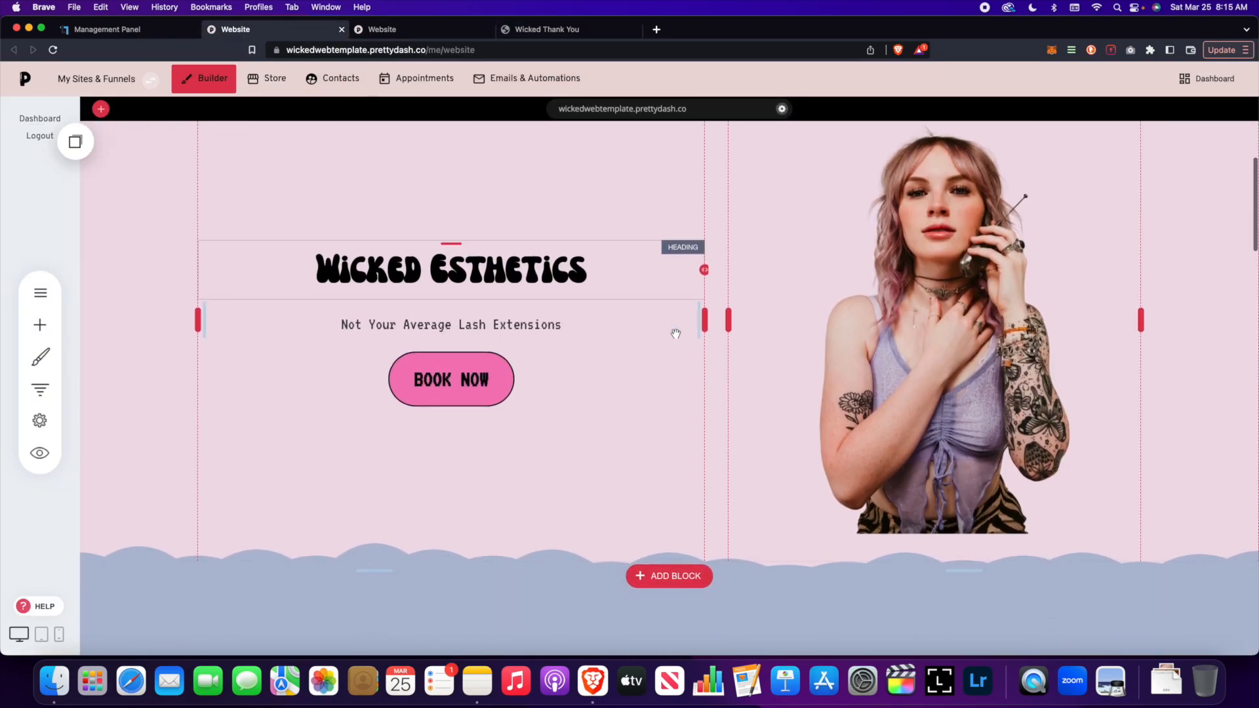
scroll(675, 333, "down", 8)
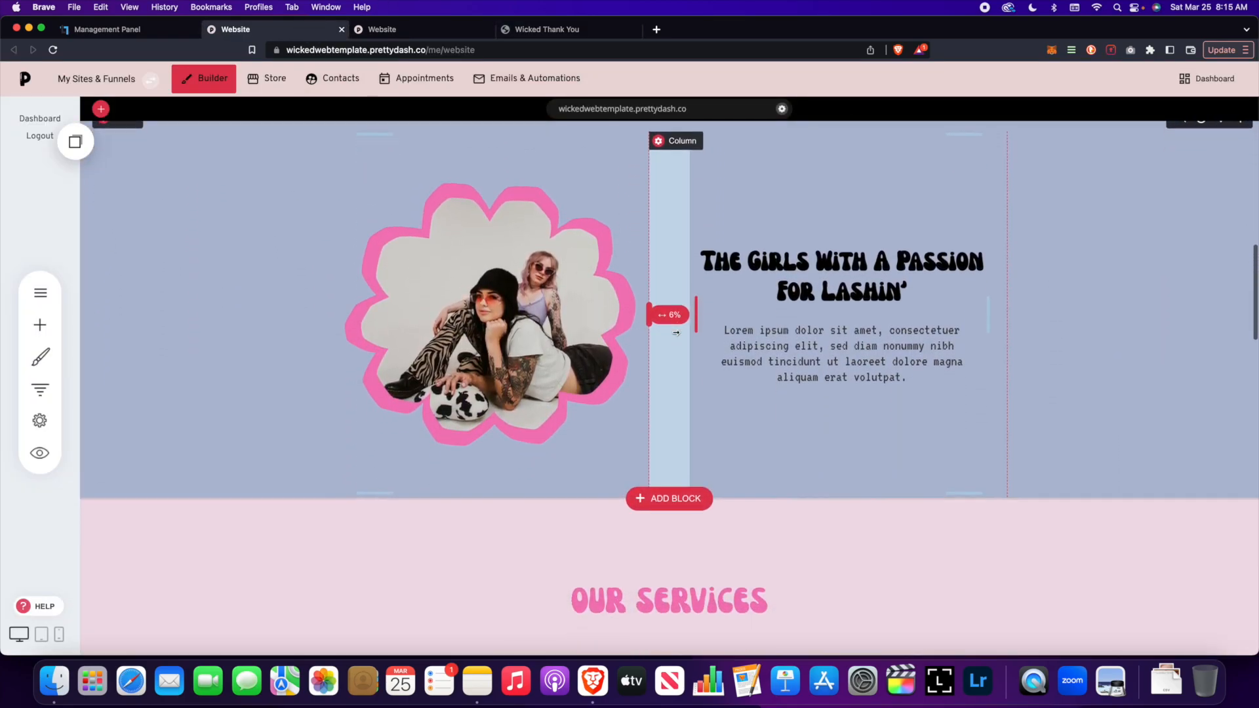
scroll(676, 333, "up", 3)
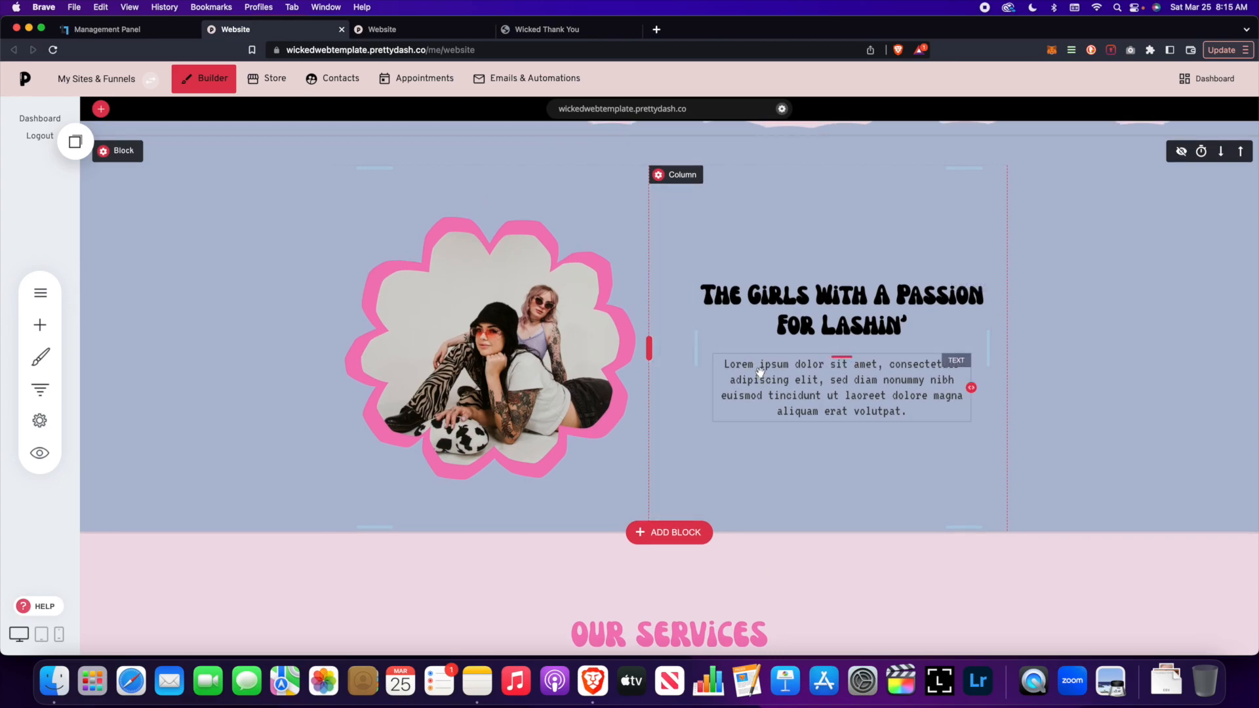
left_click_drag(649, 348, 670, 319)
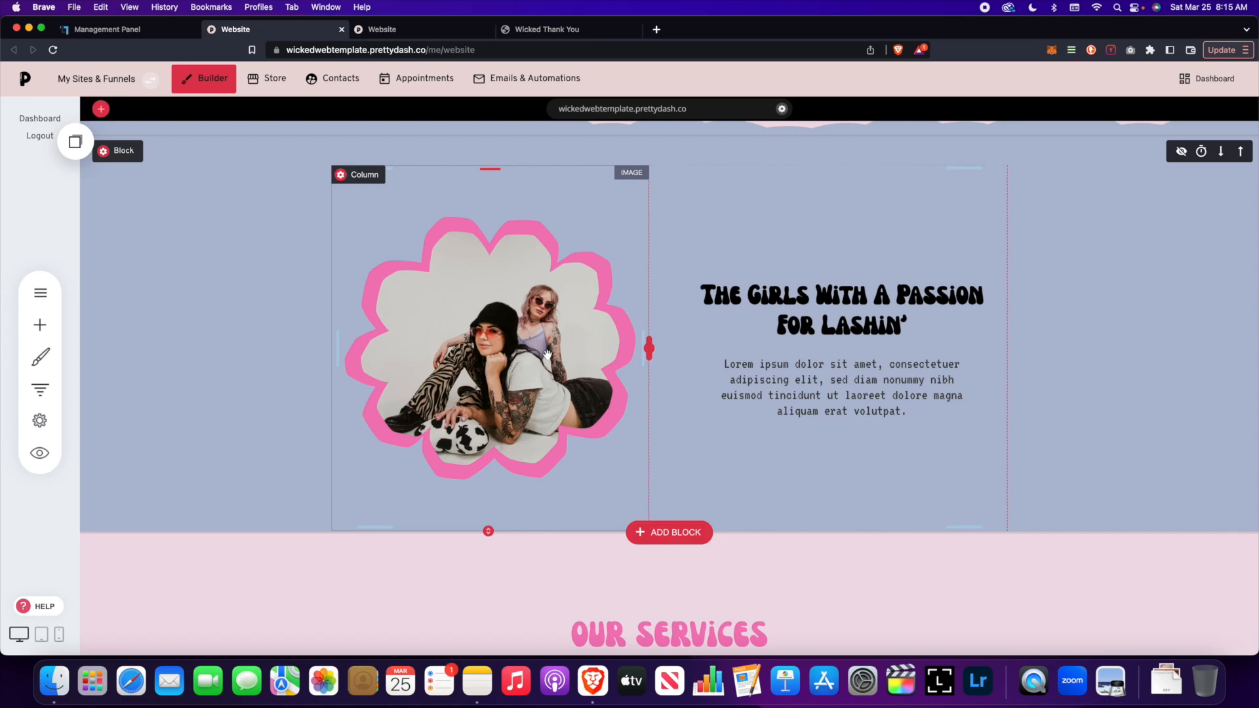
Open the HOME Canva template from the thank-you page and start an editable copy of it.
left_click(575, 30)
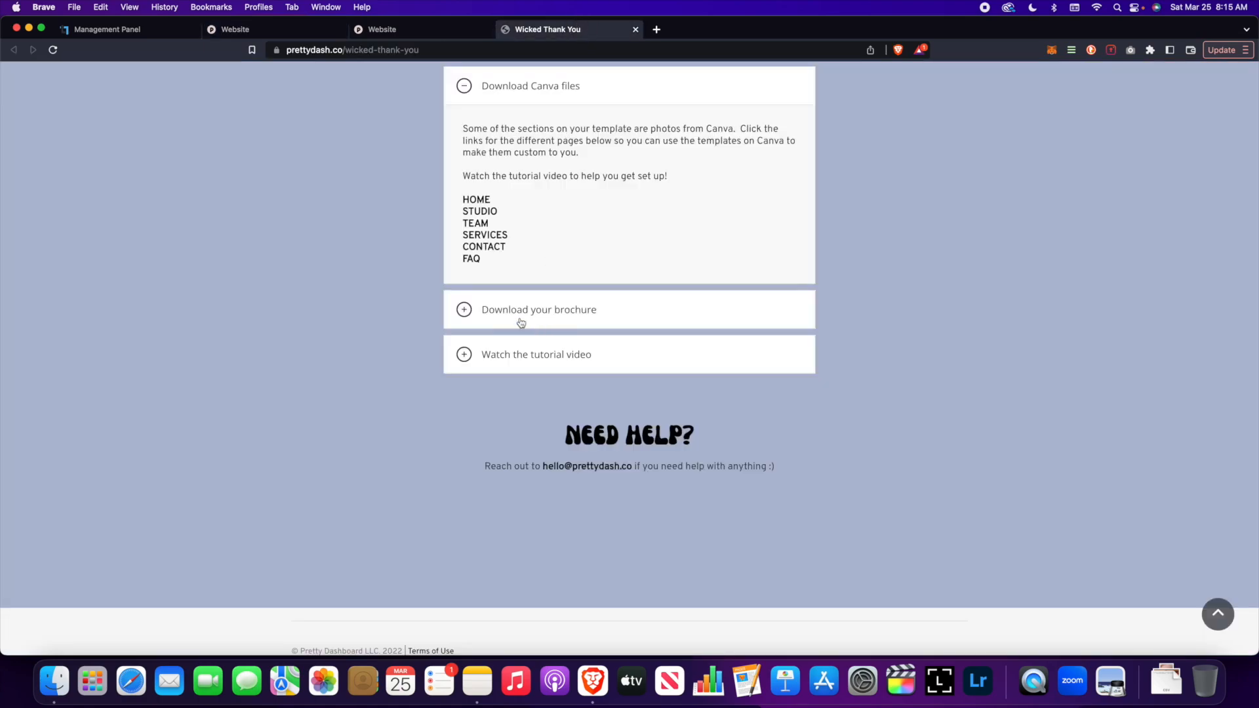
left_click(485, 203)
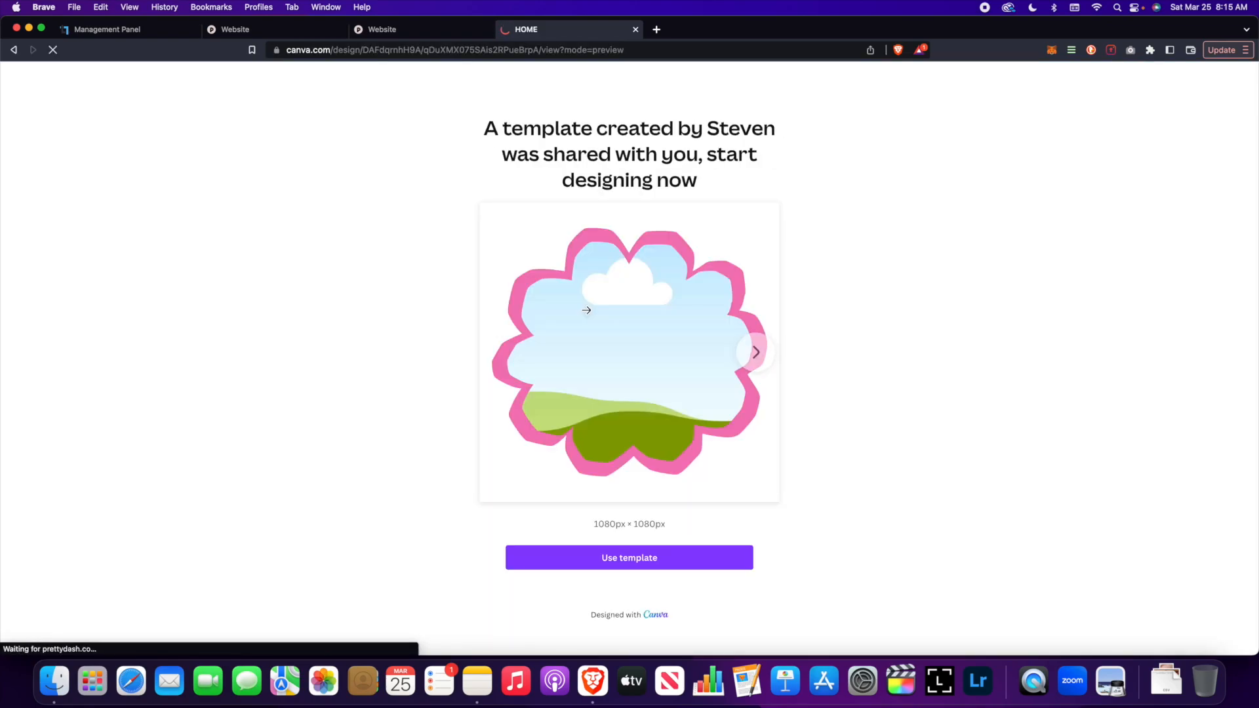
left_click(604, 558)
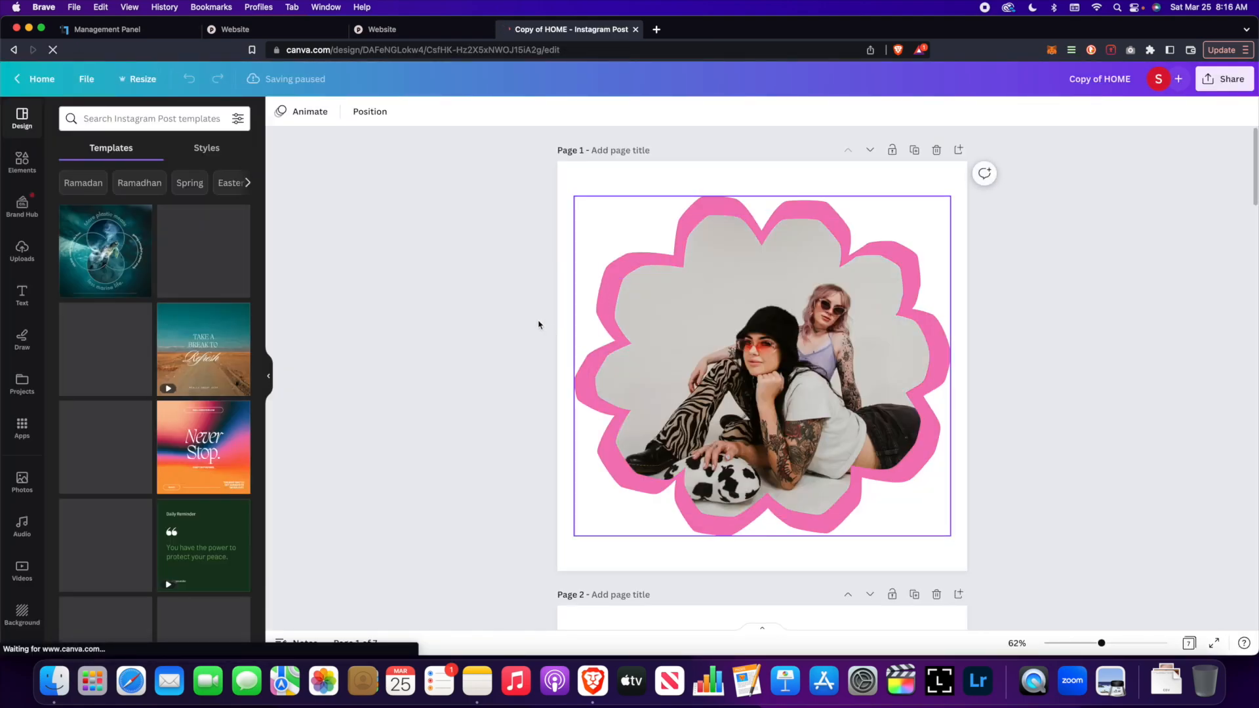
Replace the group photo in page 1's pink flower frame with the uploaded "You are not for everyone" collage image.
left_click(719, 313)
key("Delete")
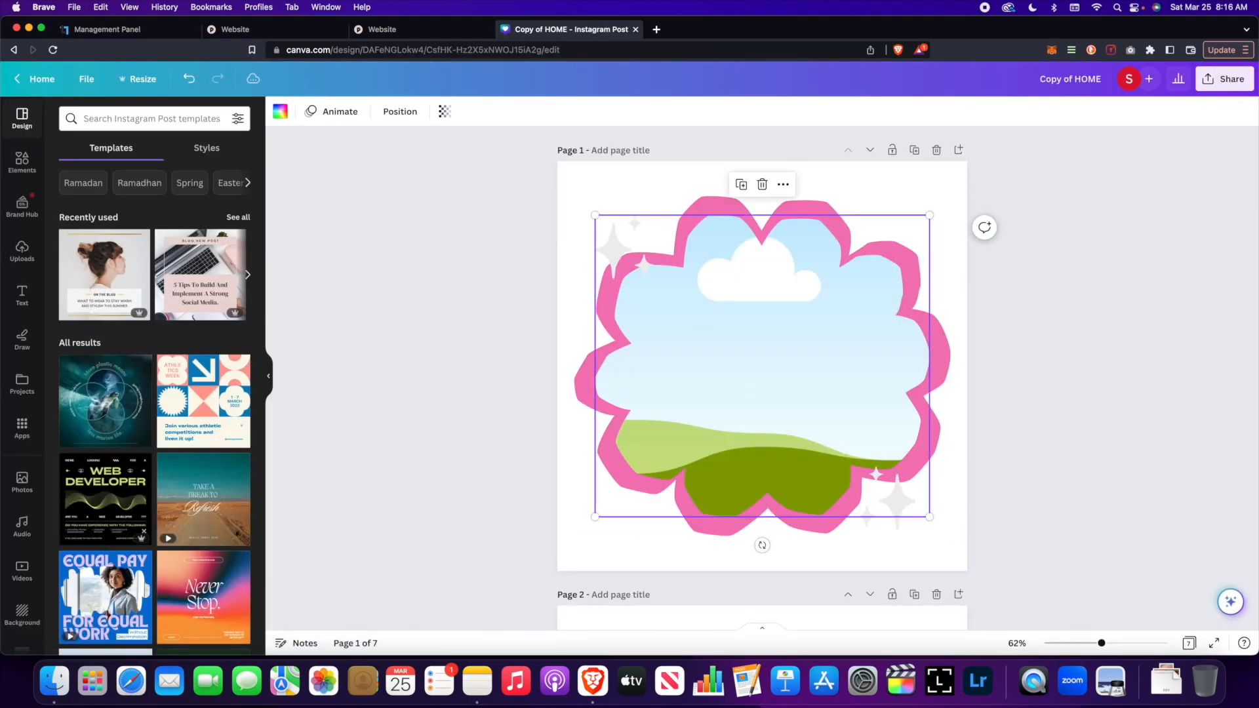
left_click(22, 250)
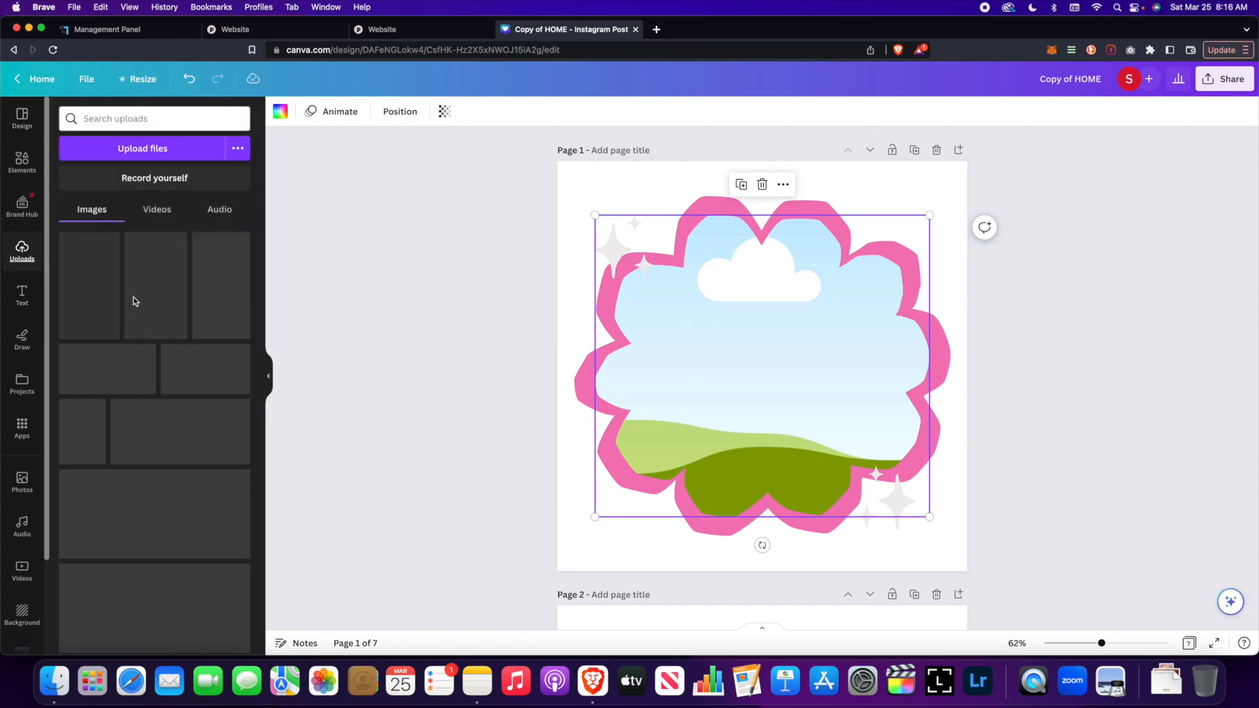
scroll(197, 354, "down", 10)
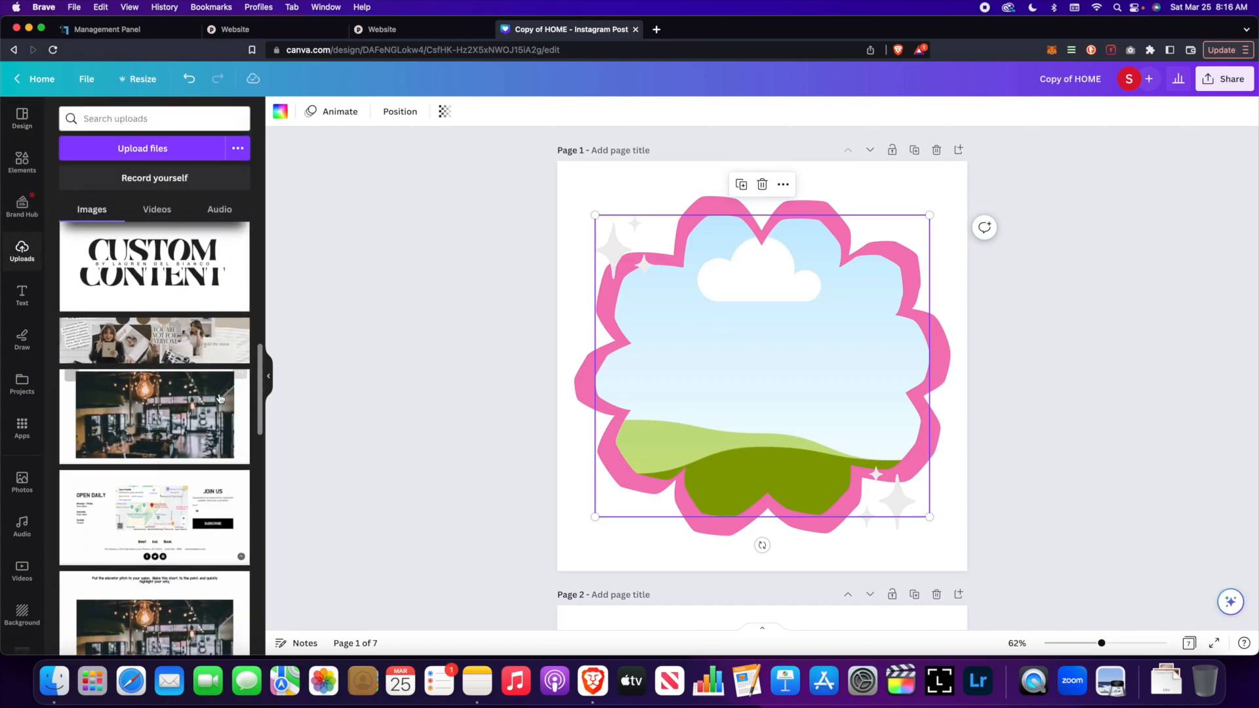
left_click_drag(172, 348, 698, 318)
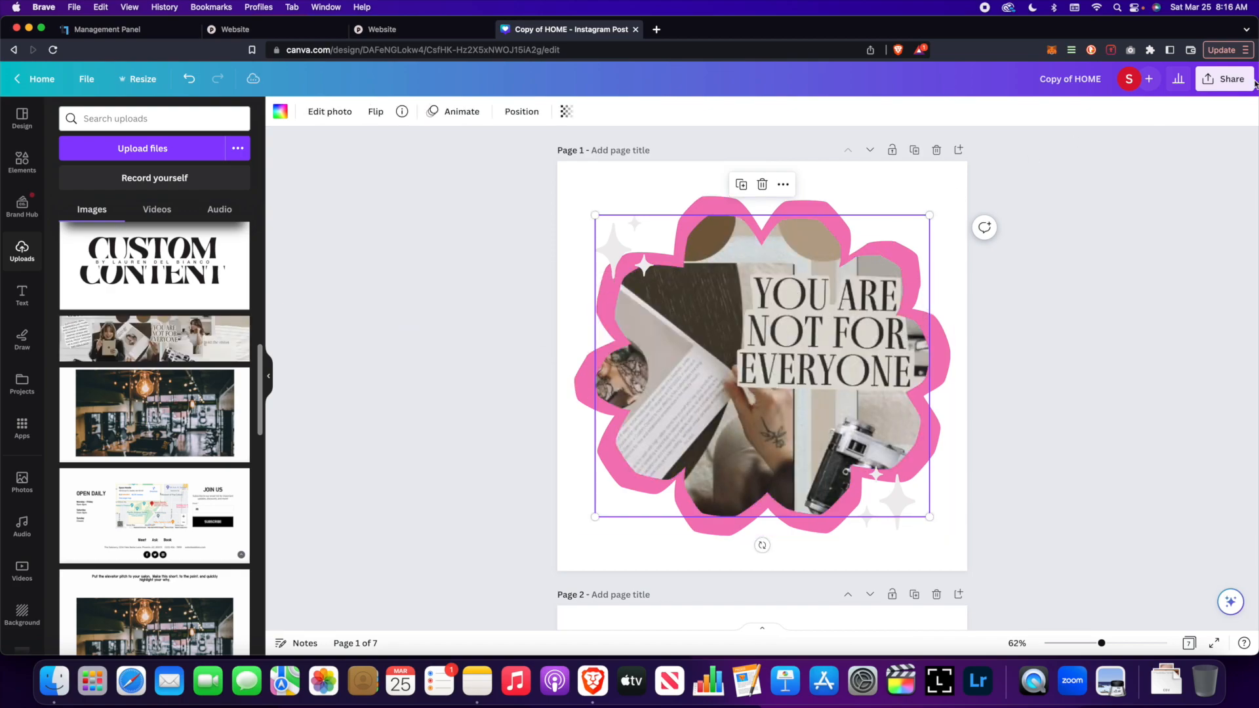
Go back to the thank-you page, view the list of Canva files again, and return to the website builder.
left_click(265, 31)
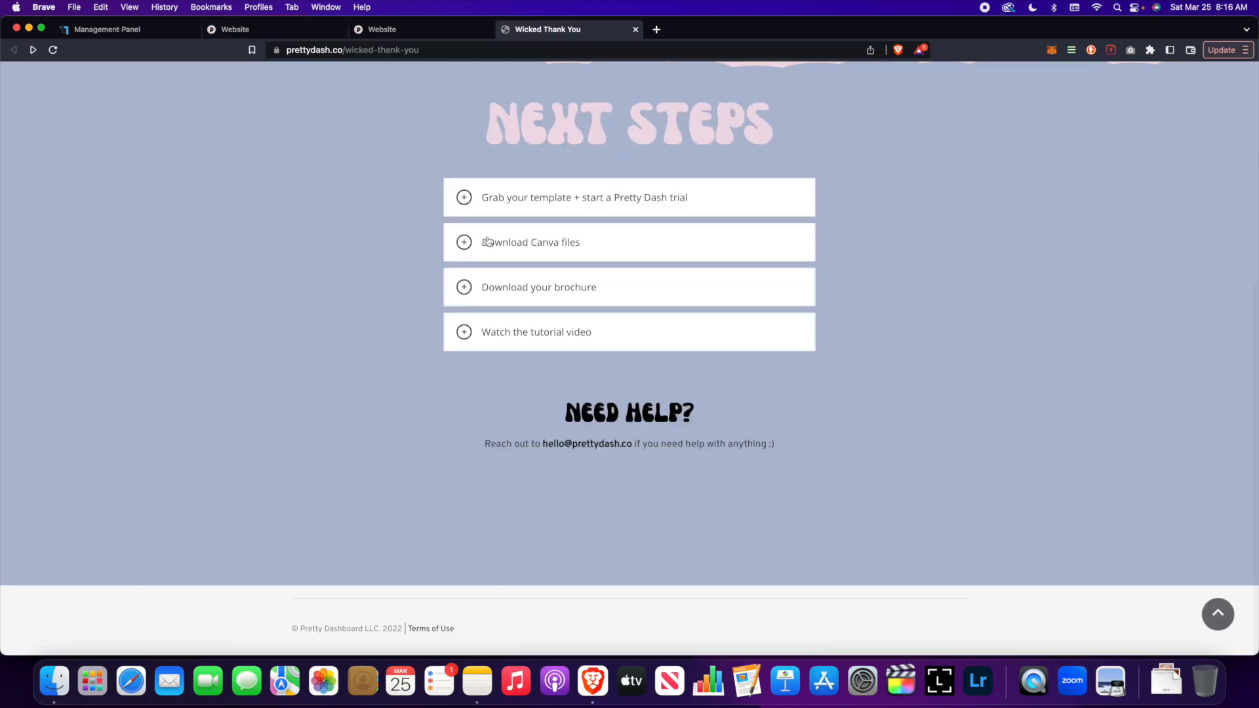
left_click(469, 244)
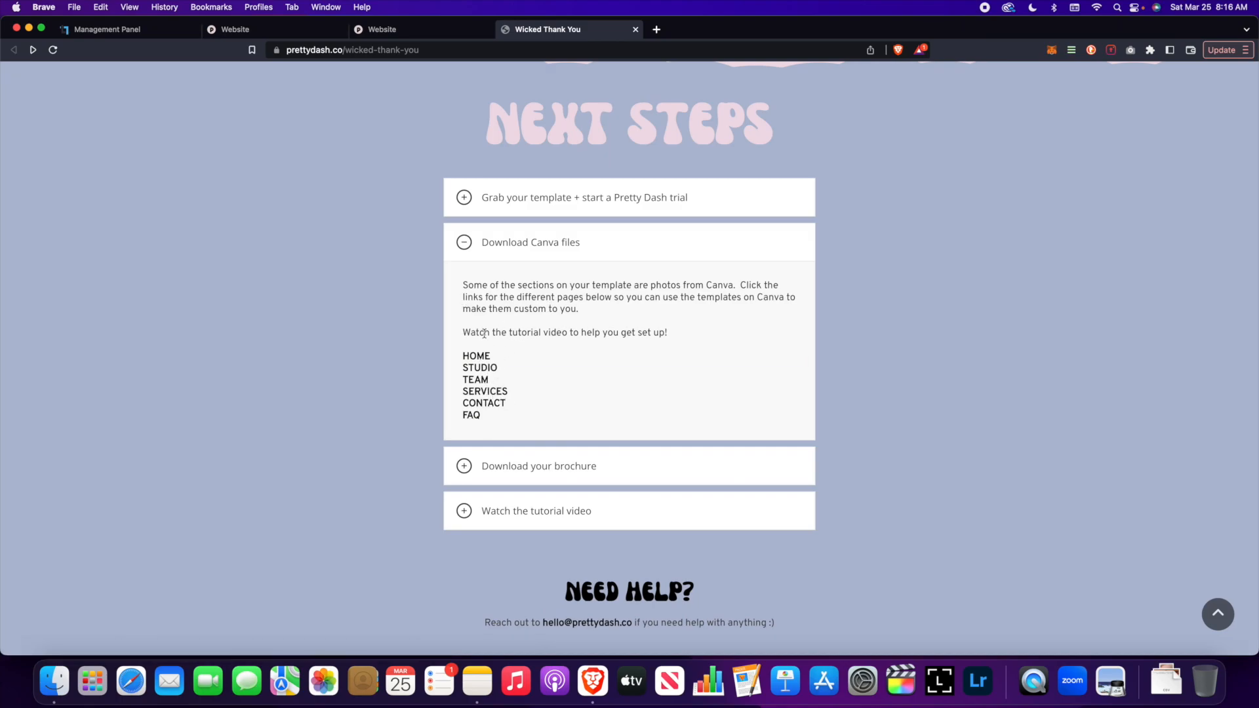
key("super+2")
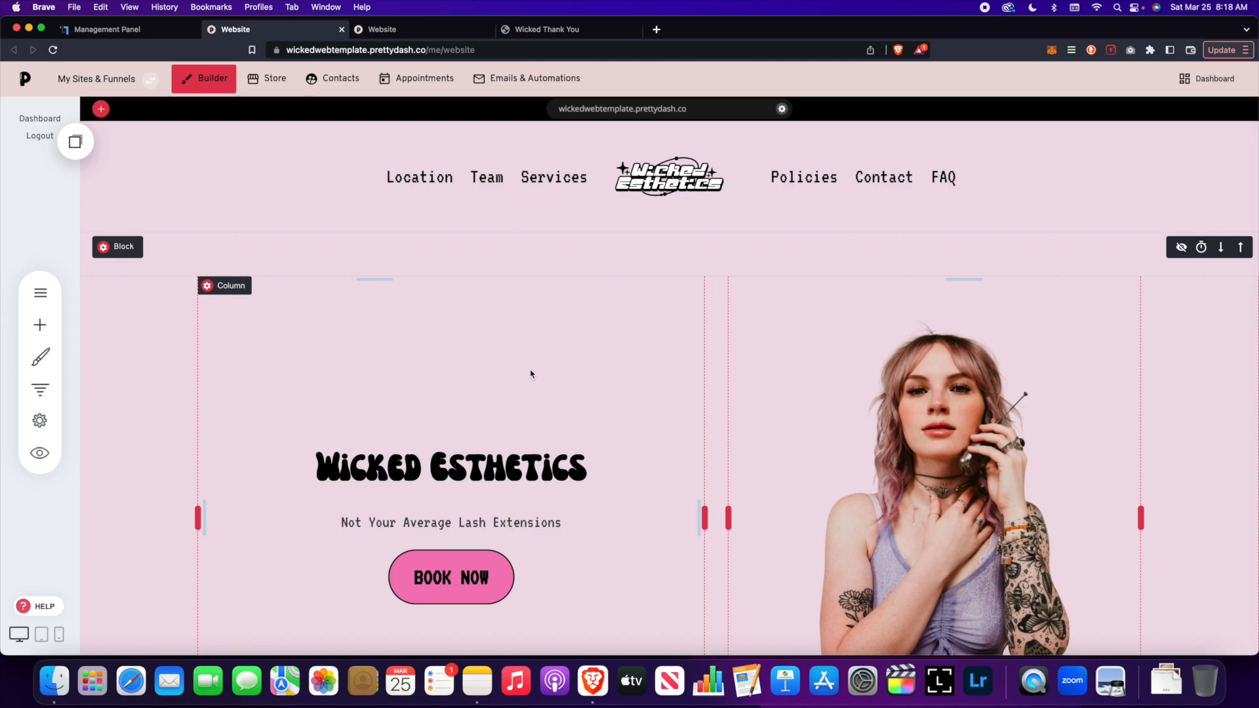
View the Add Fonts settings in global styling and look at the custom font upload form without adding a font.
scroll(550, 360, "down", 4)
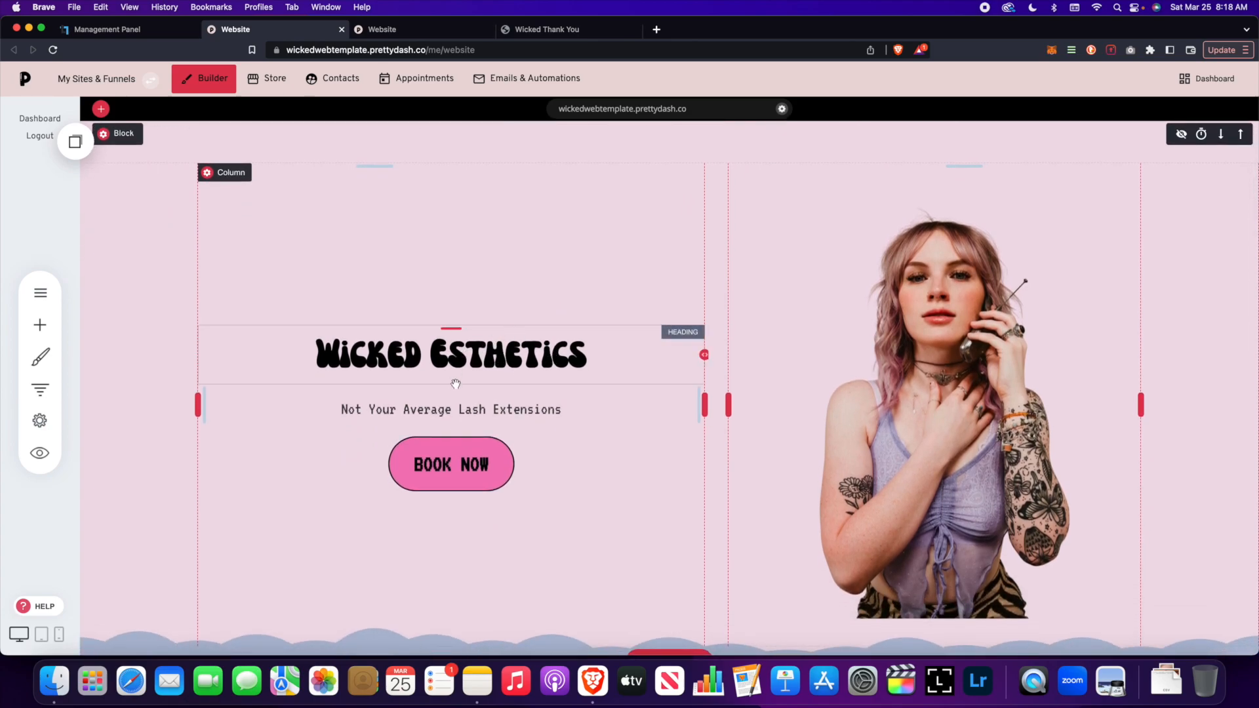
left_click(40, 358)
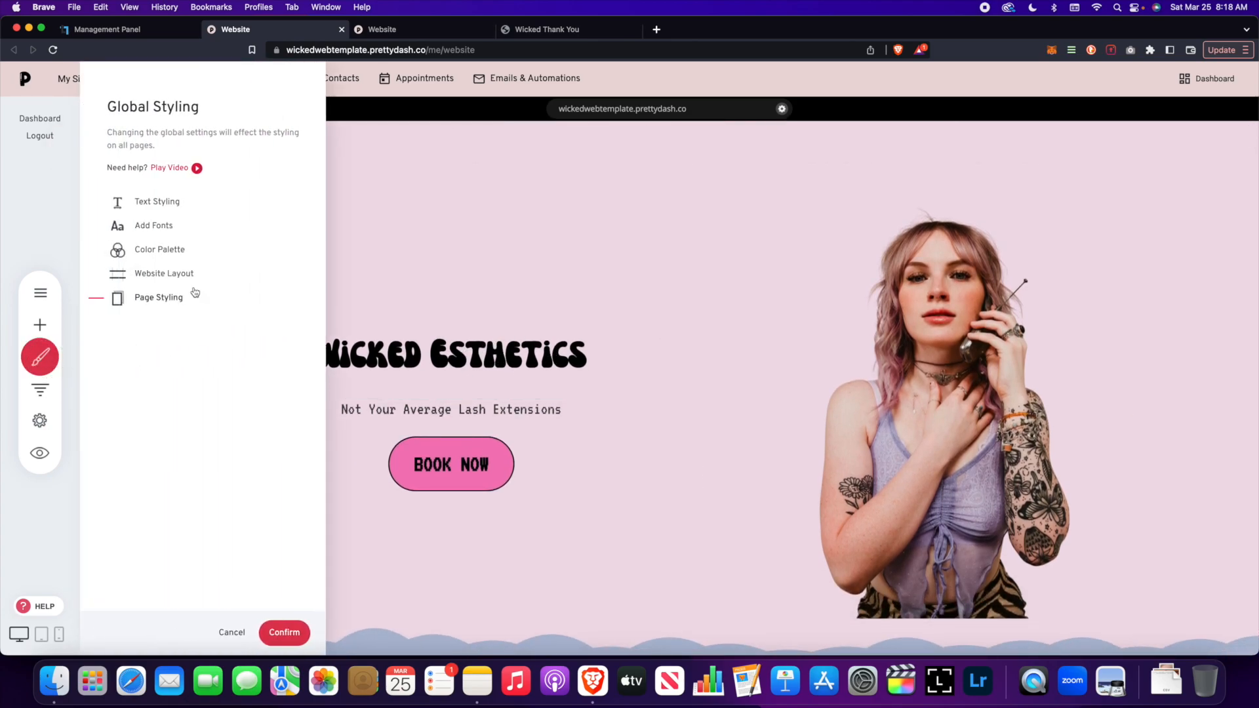
left_click(161, 228)
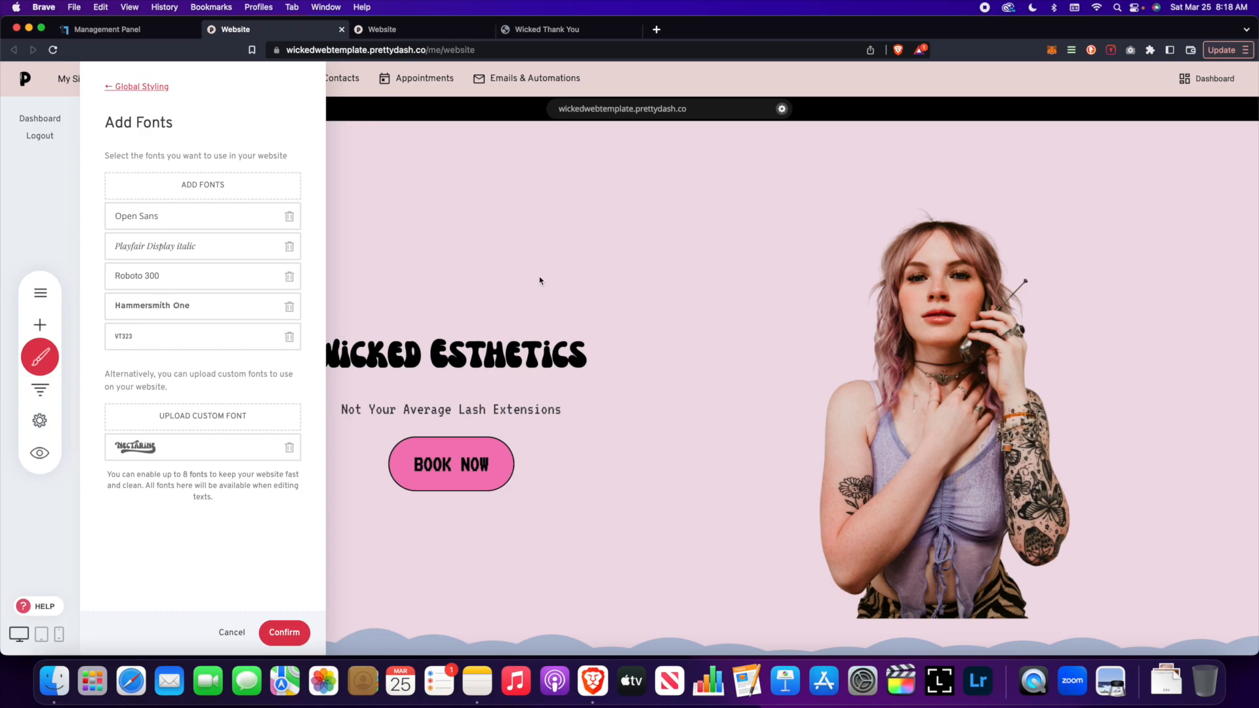
left_click(243, 416)
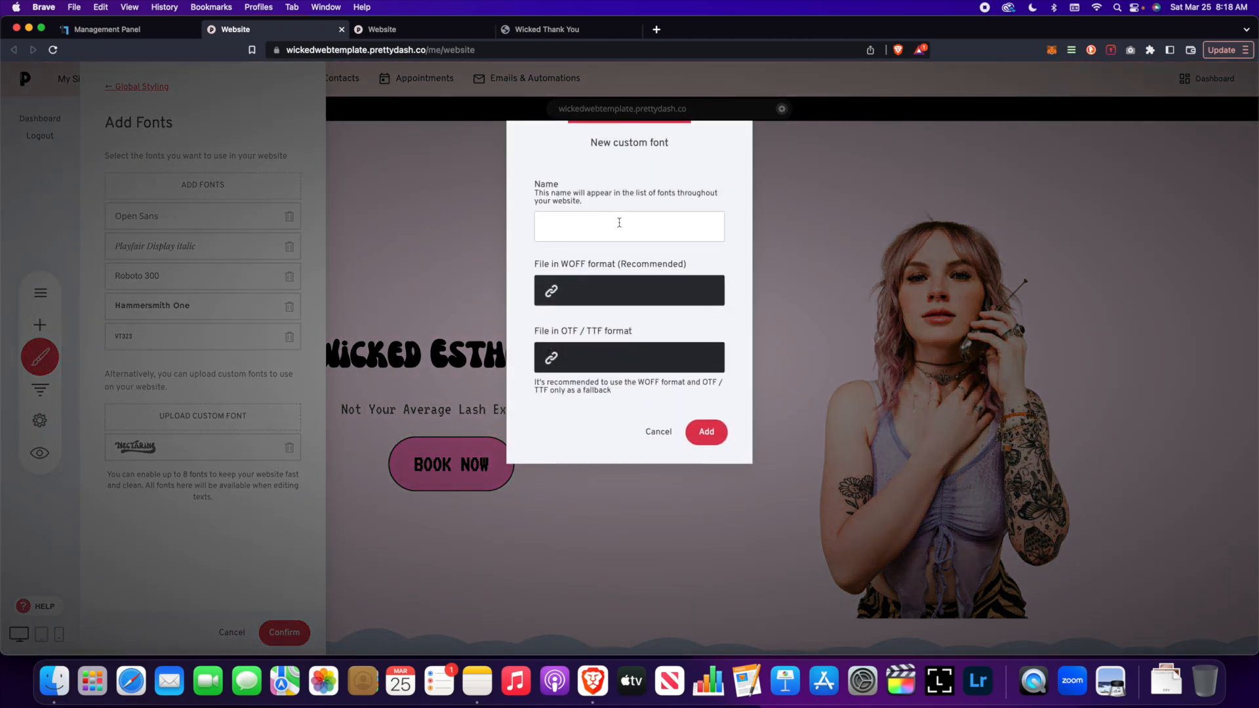
left_click(658, 432)
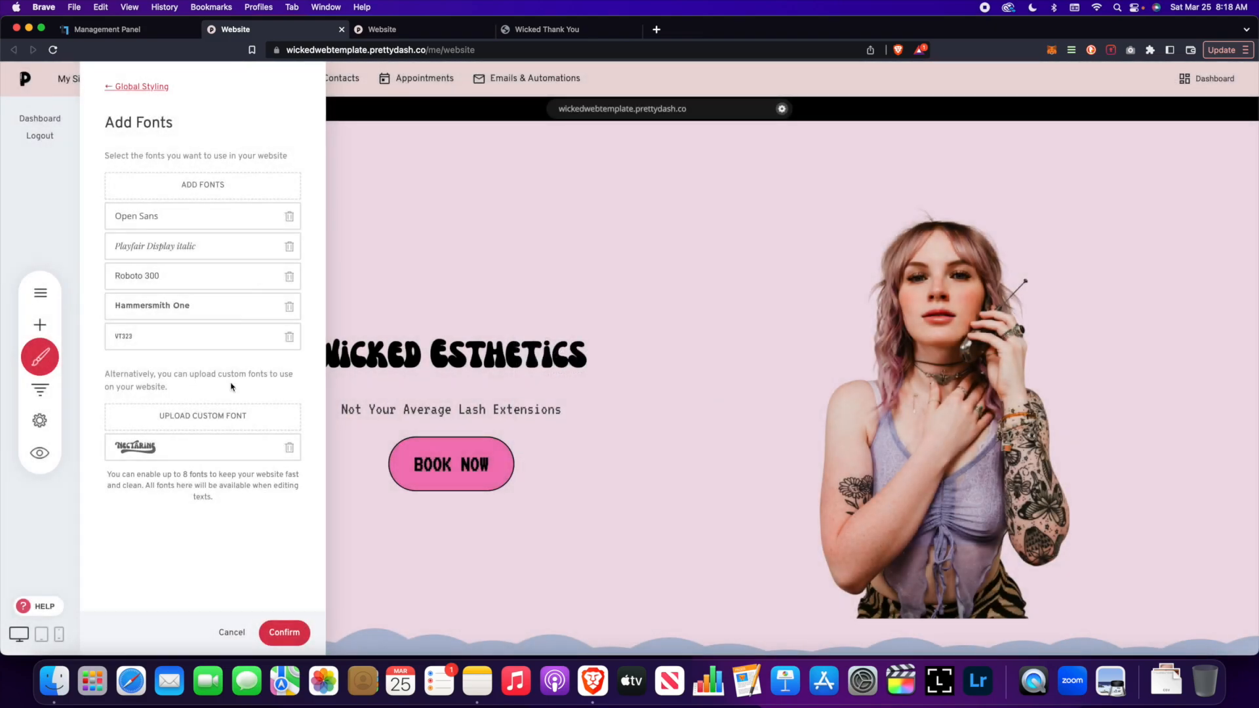
left_click(301, 626)
Replace the "Wicked Esthetics" hero heading text with "Stevens salon".
triple_click(476, 356)
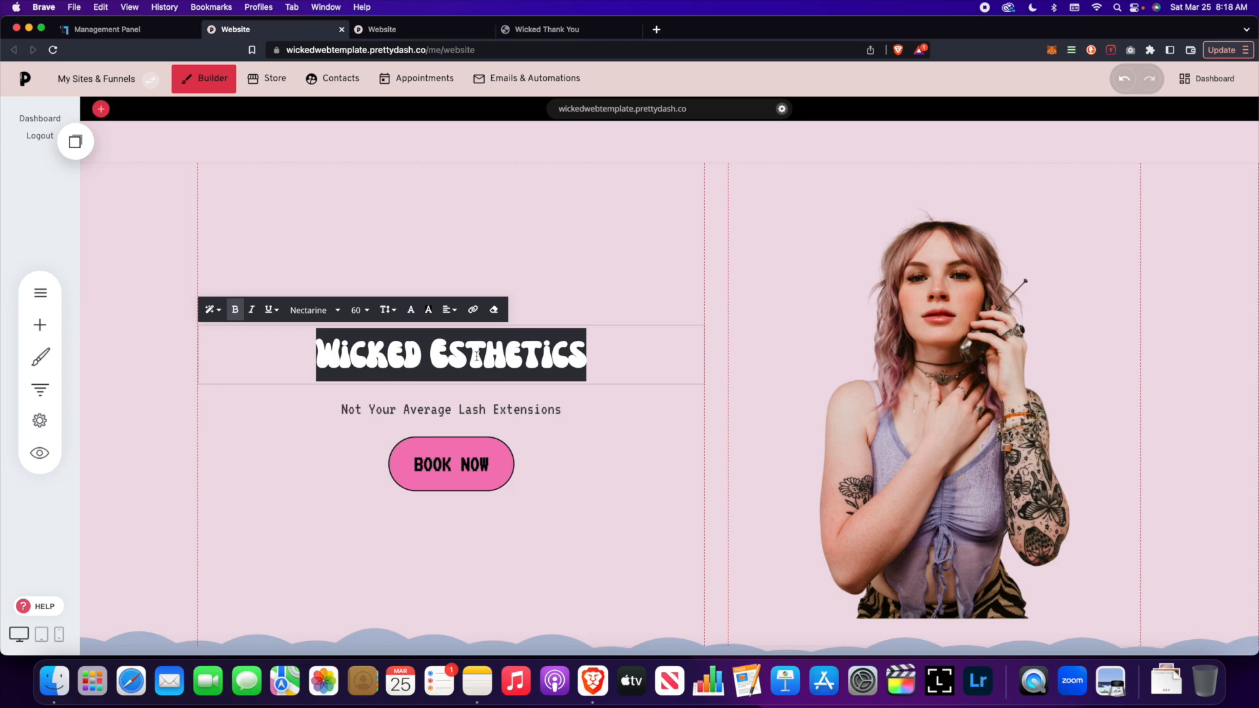
type("Stevens Sal")
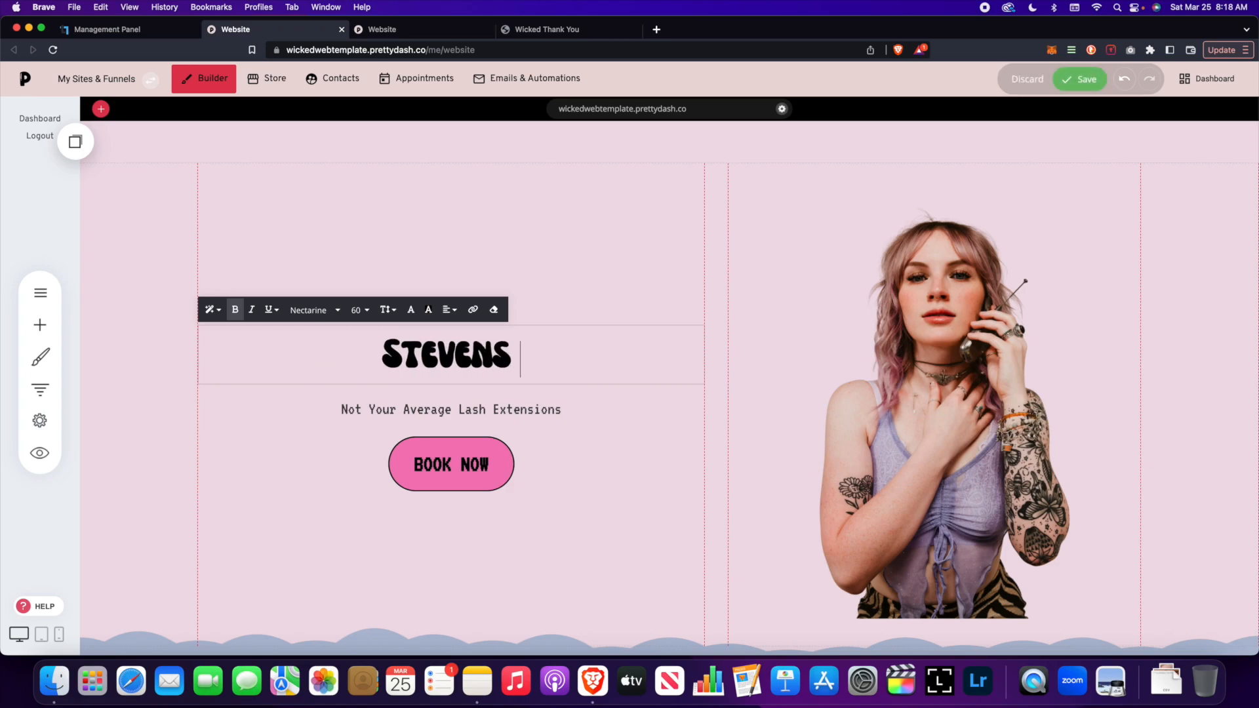
type("on")
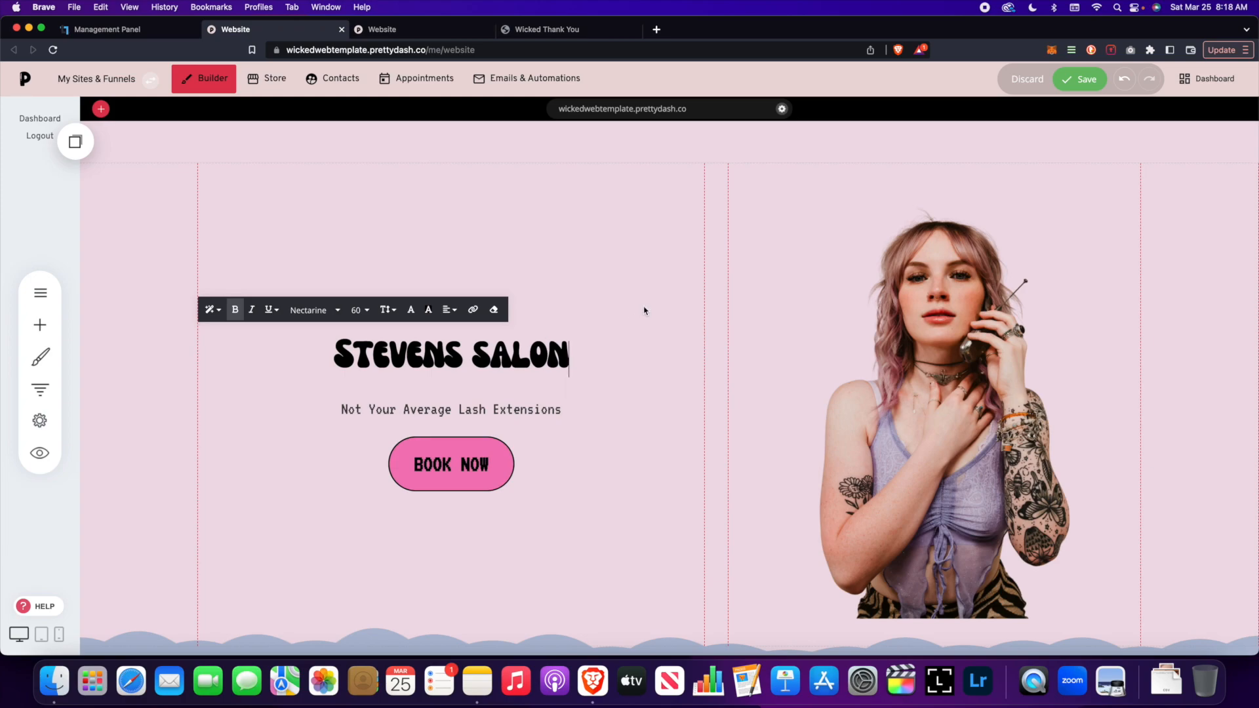
left_click(770, 273)
Select the "Not Your Average Lash Extensions" tagline and view its text color options without changing them.
scroll(769, 272, "down", 2)
triple_click(523, 294)
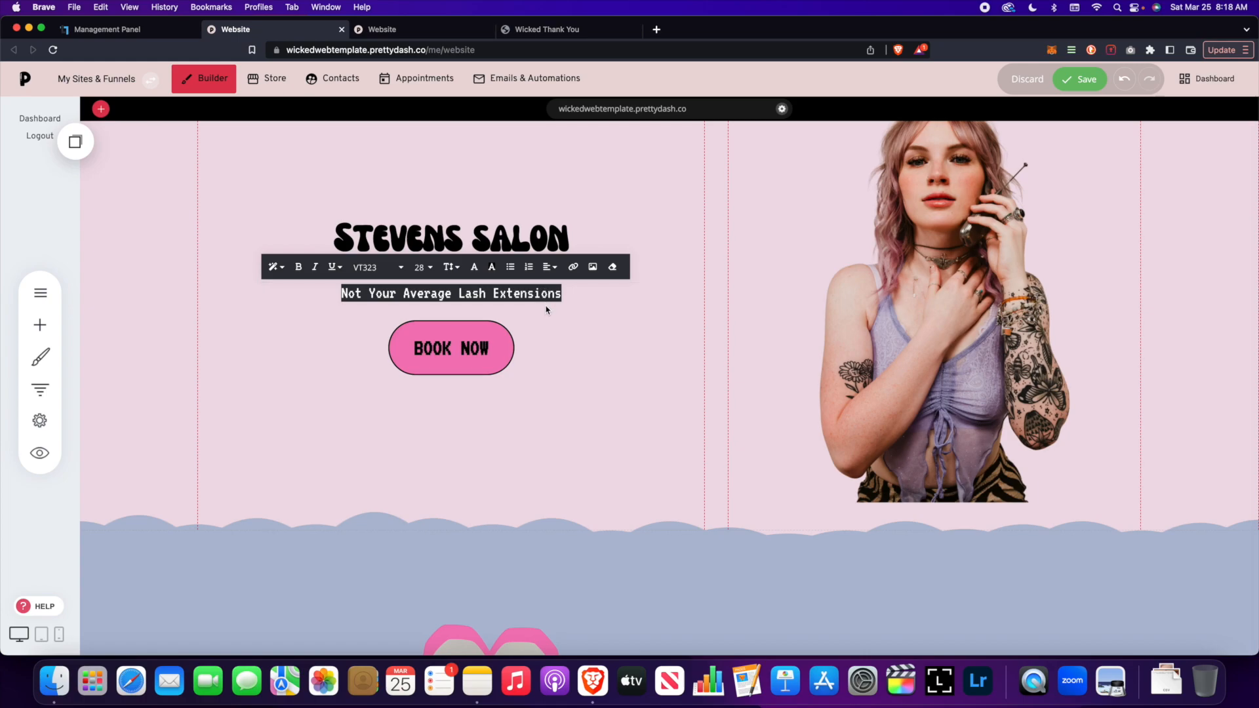
left_click(474, 267)
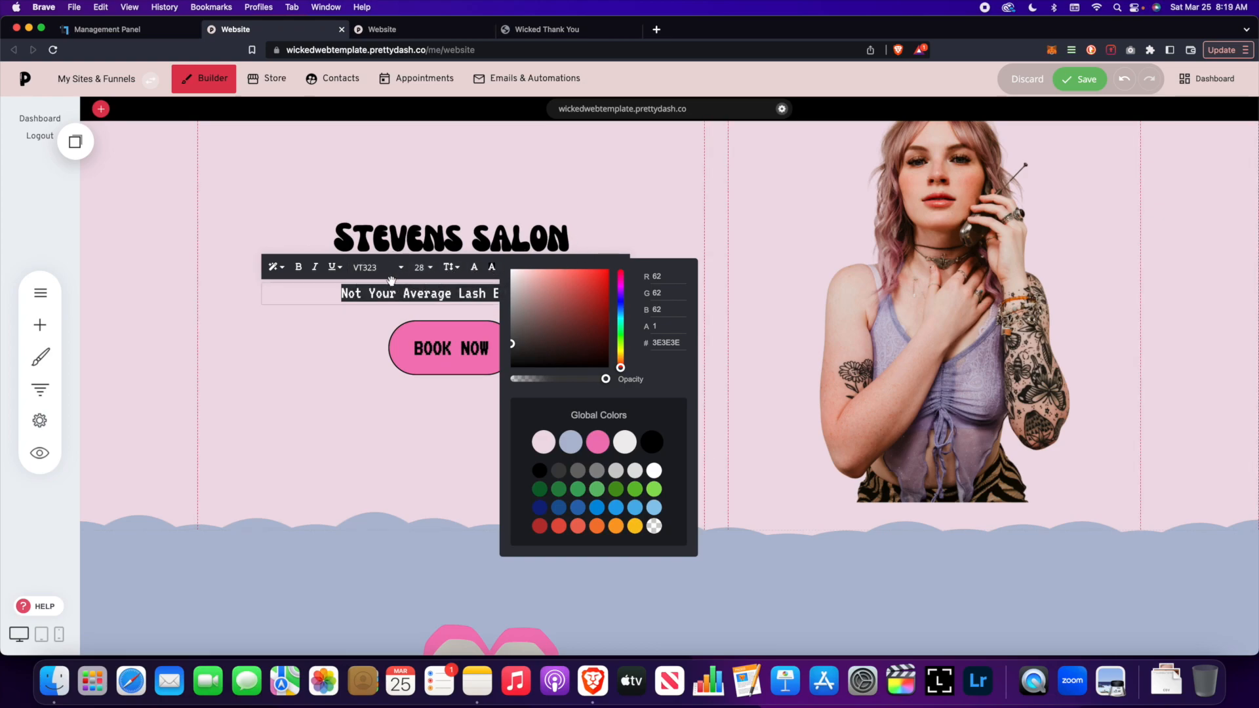
left_click(620, 213)
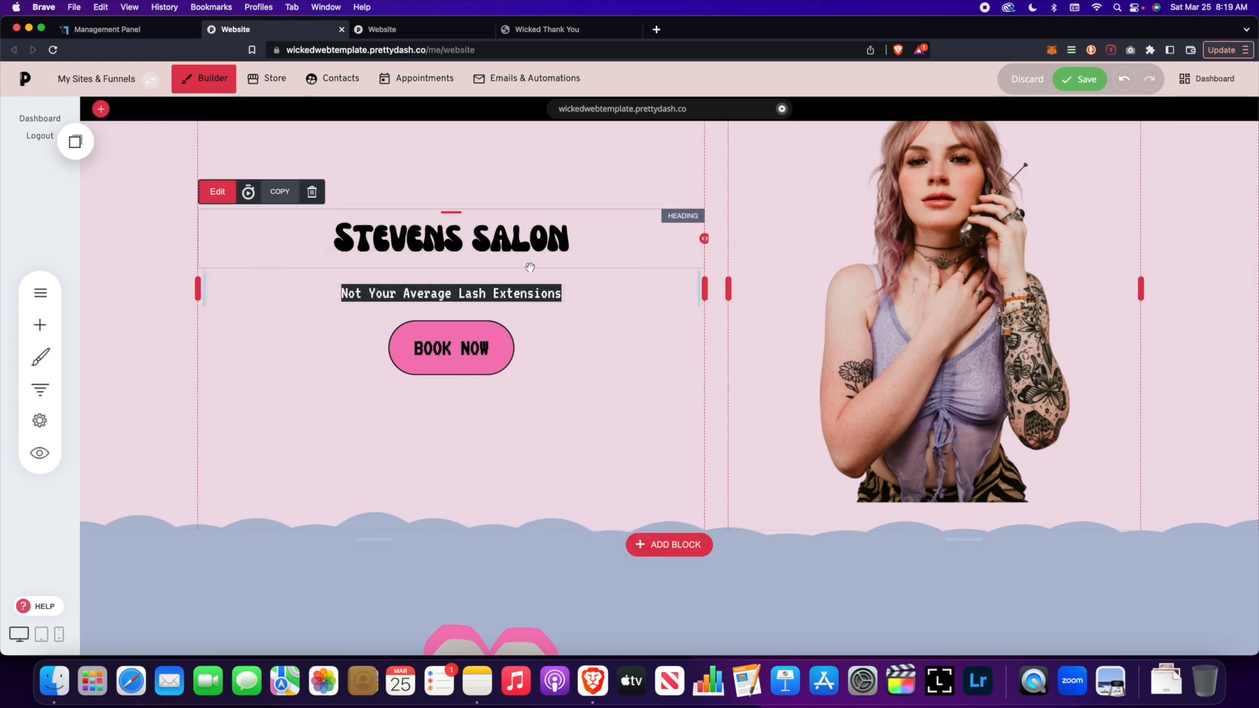
Open the Book Now button's styling settings and set its hover effect to NONE.
scroll(518, 328, "down", 2)
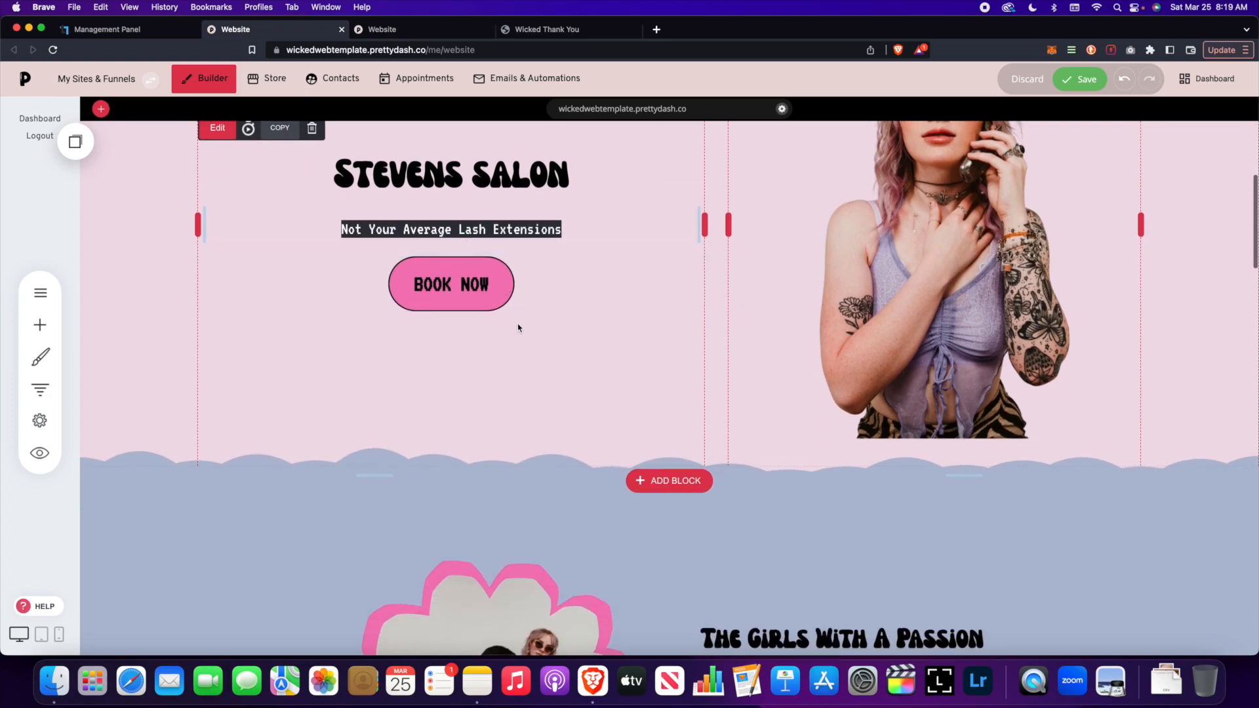
left_click(456, 284)
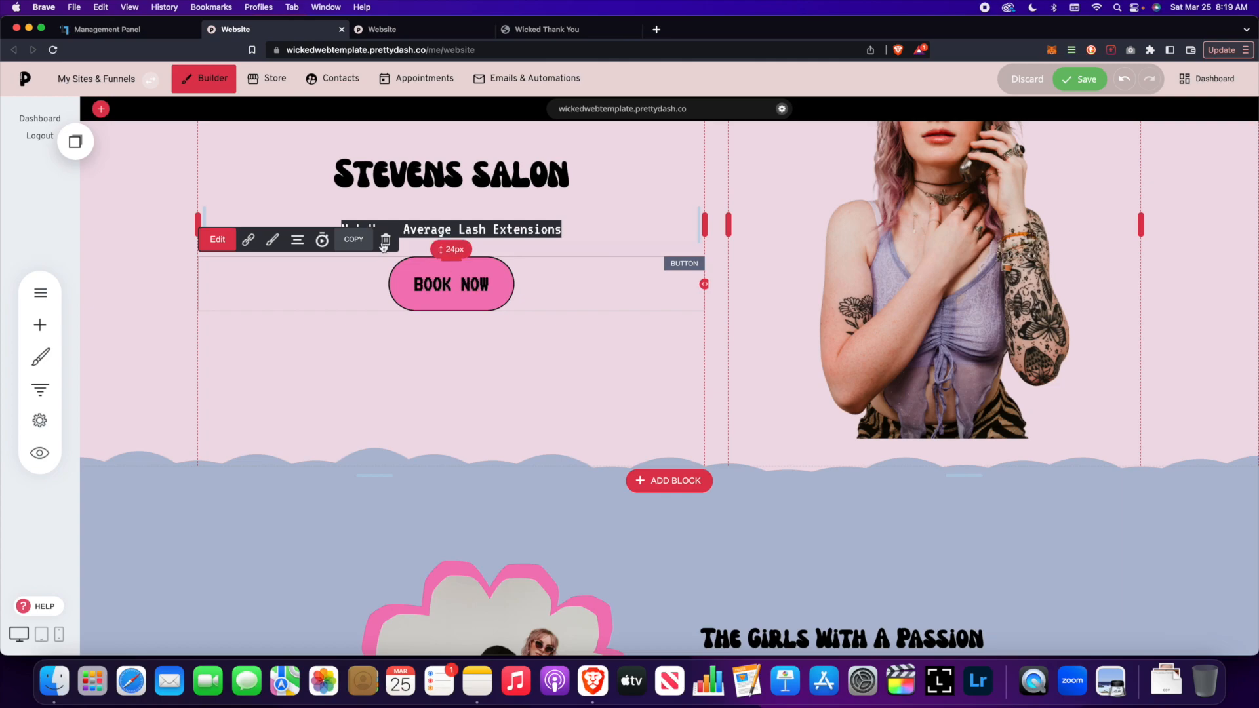
left_click(272, 239)
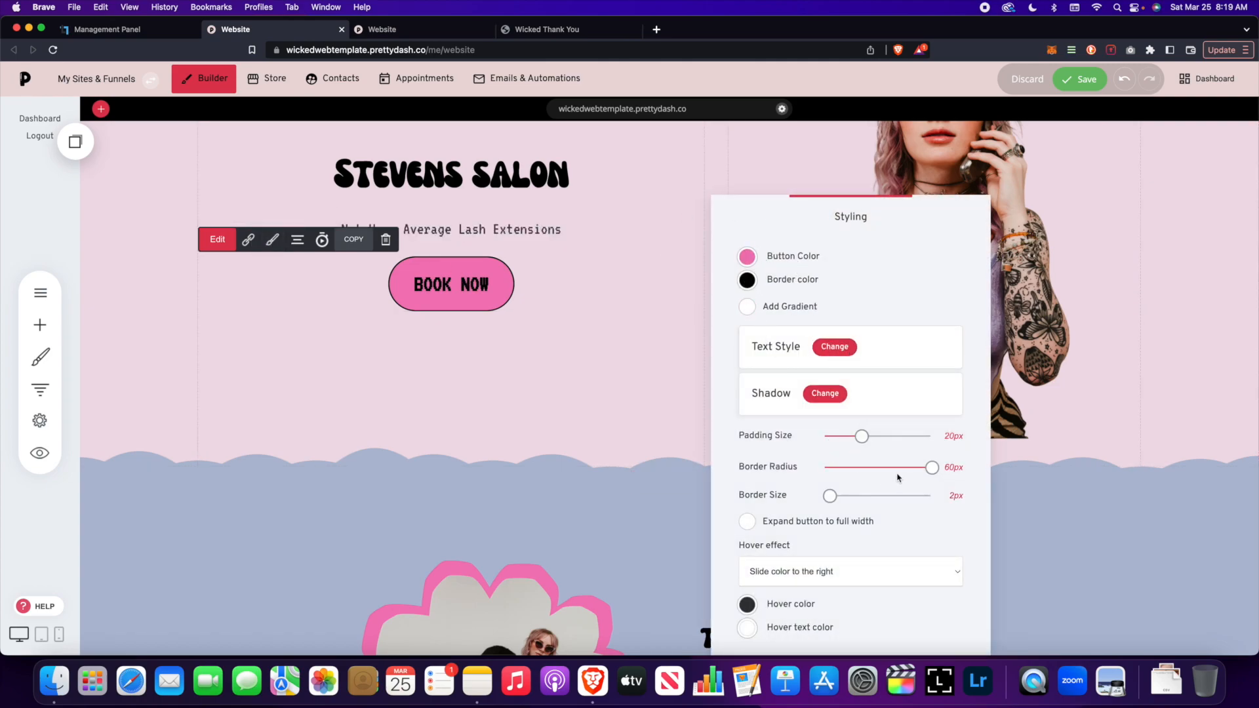
left_click(831, 519)
left_click(832, 520)
left_click(830, 572)
left_click(799, 486)
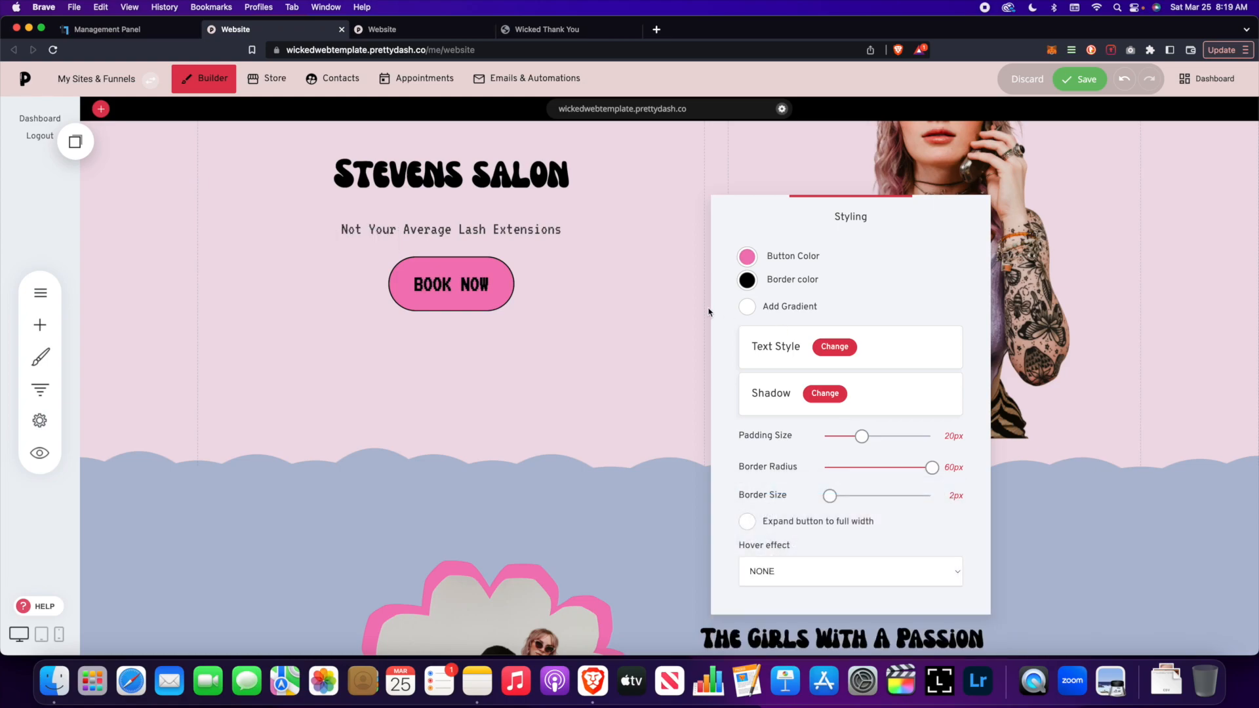
left_click(656, 309)
Discard the unsaved changes to the hero section's heading and button.
scroll(632, 293, "up", 3)
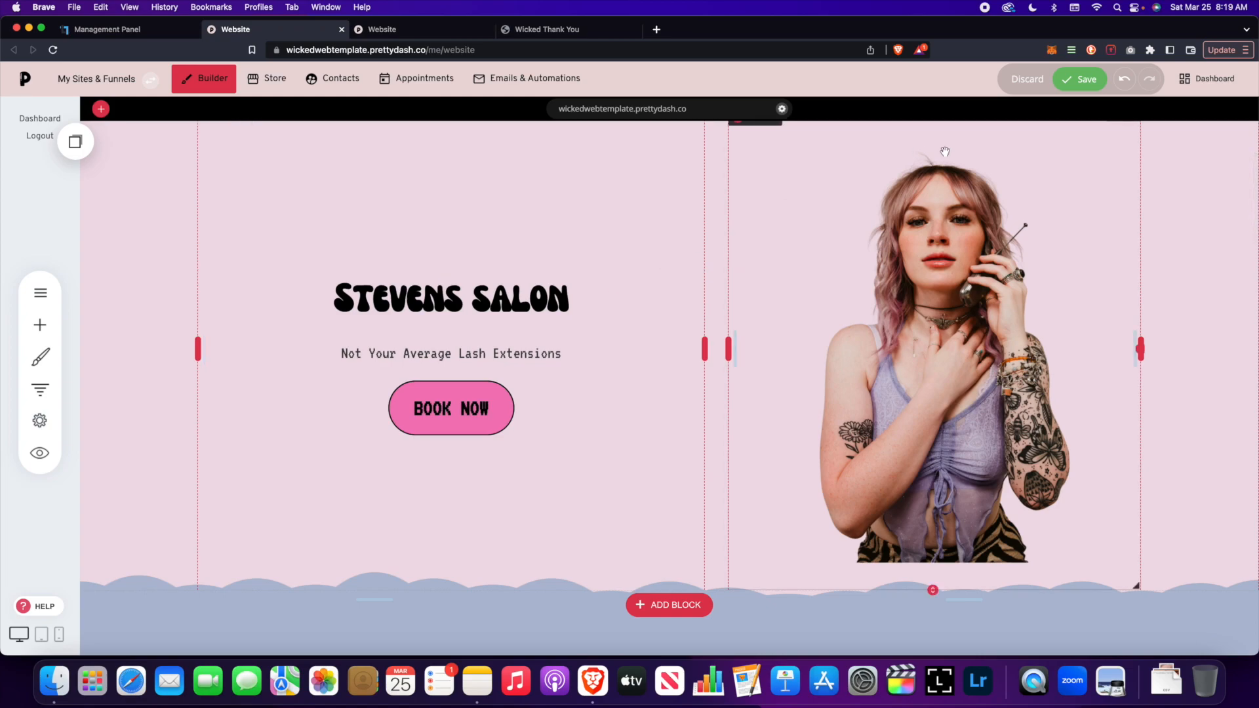
left_click(1026, 79)
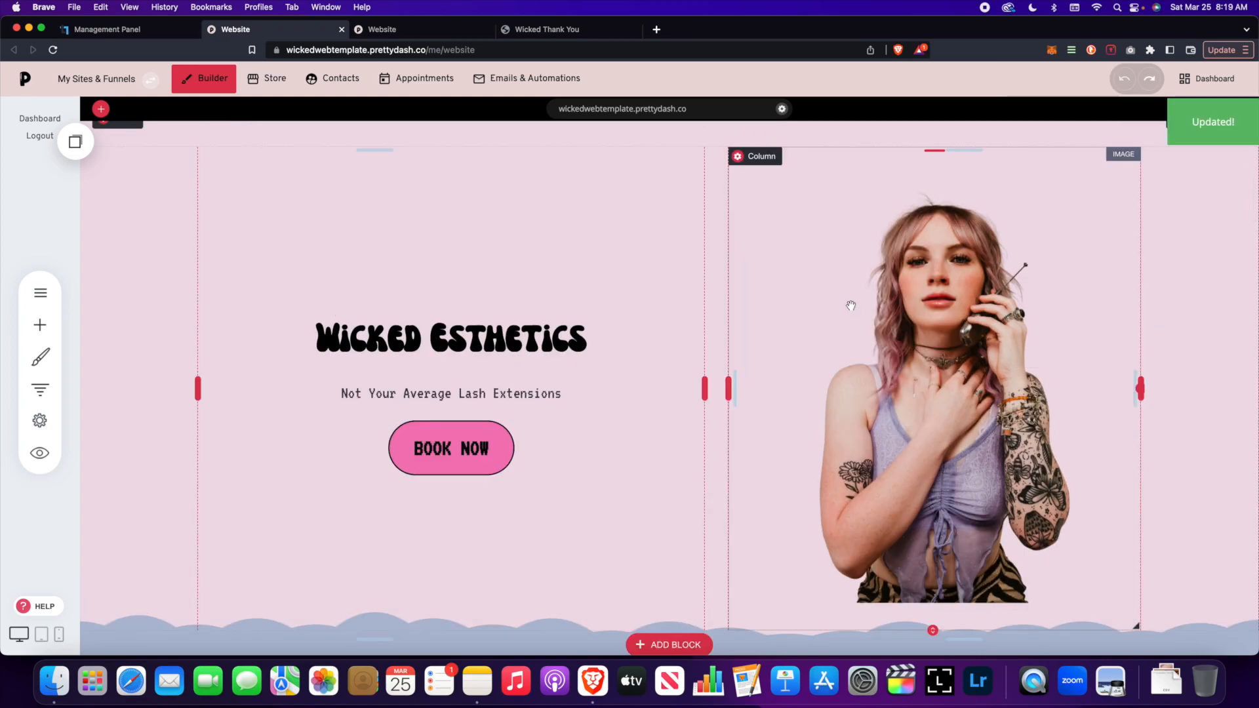
scroll(853, 306, "up", 2)
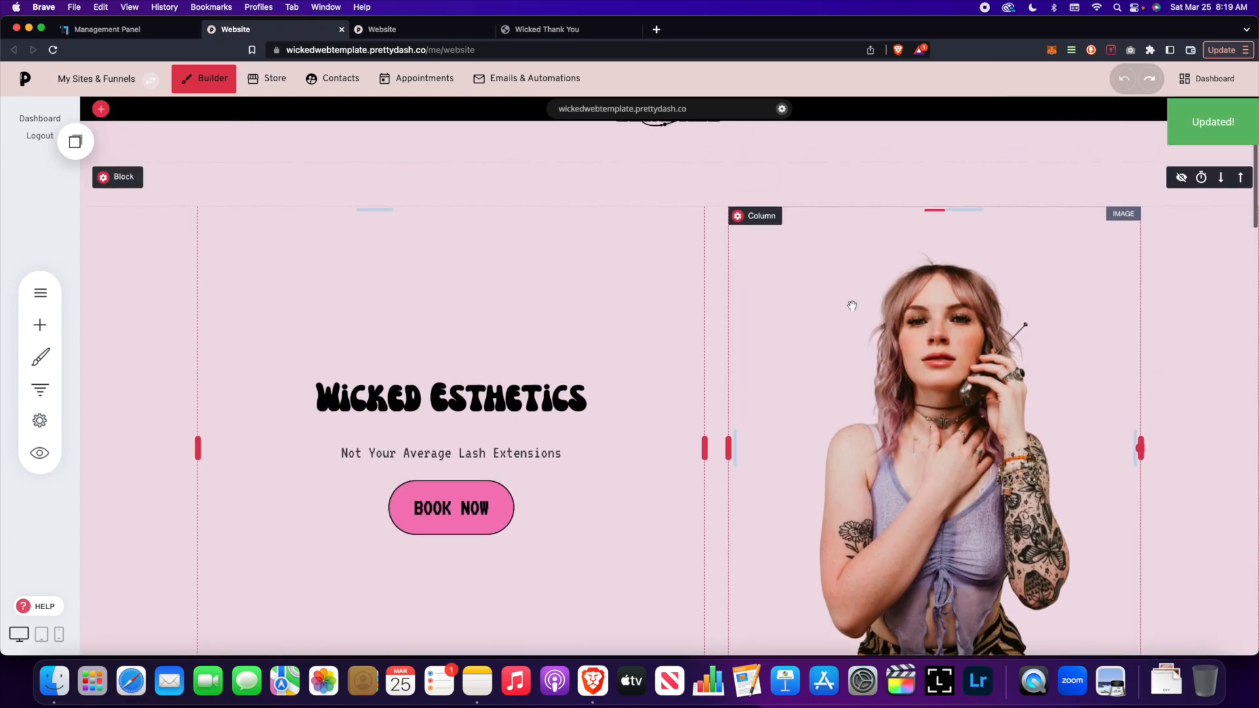
scroll(846, 289, "down", 1)
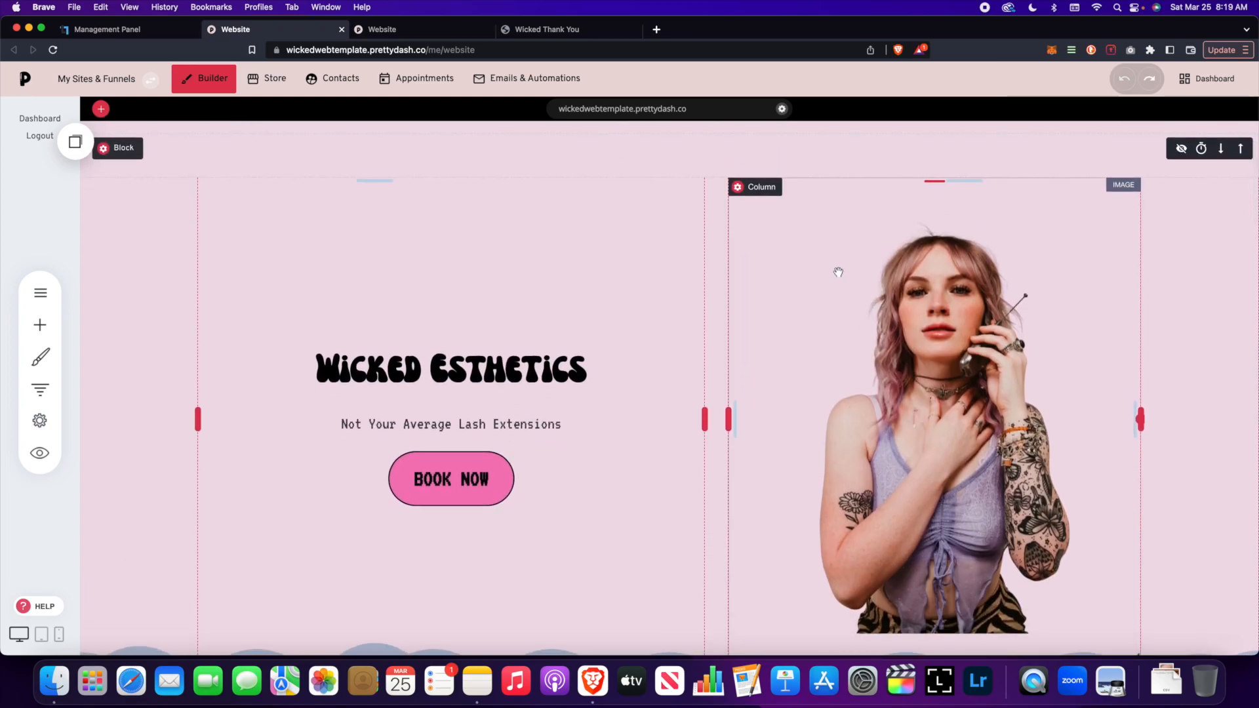
View the hero photo's image settings and the file manager's replacement images, and close them without choosing another image.
left_click(838, 272)
left_click(762, 161)
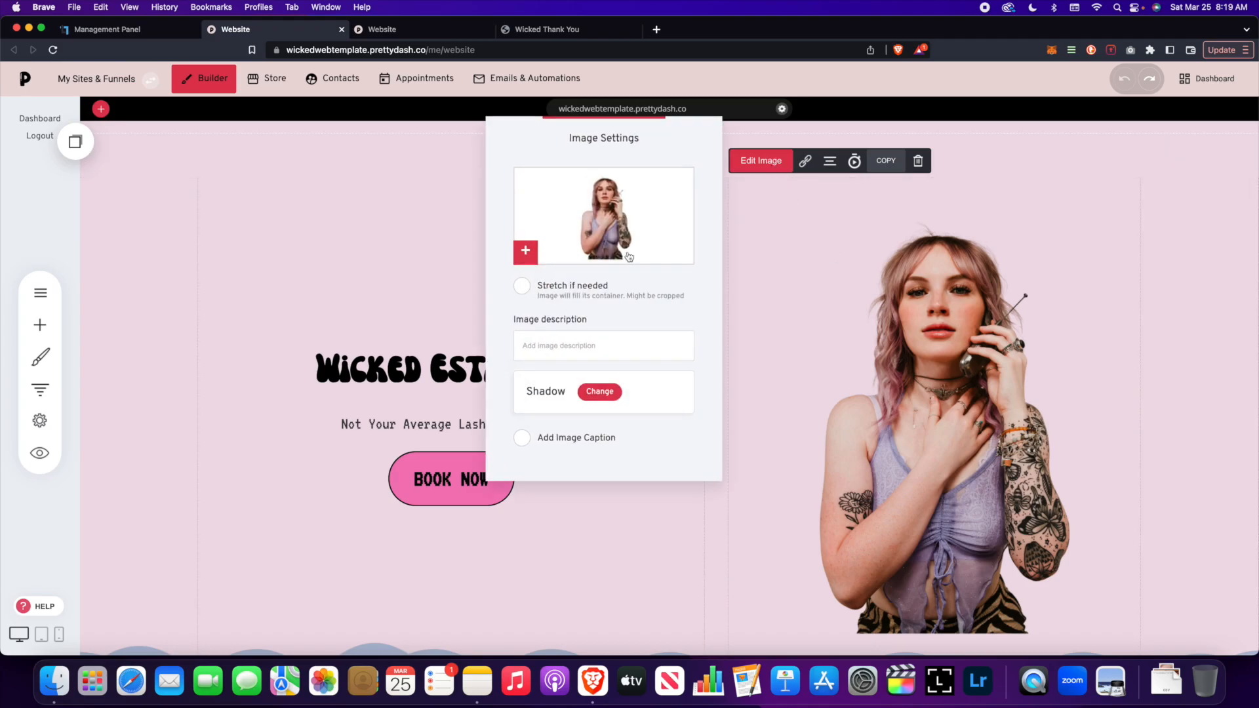
left_click(592, 215)
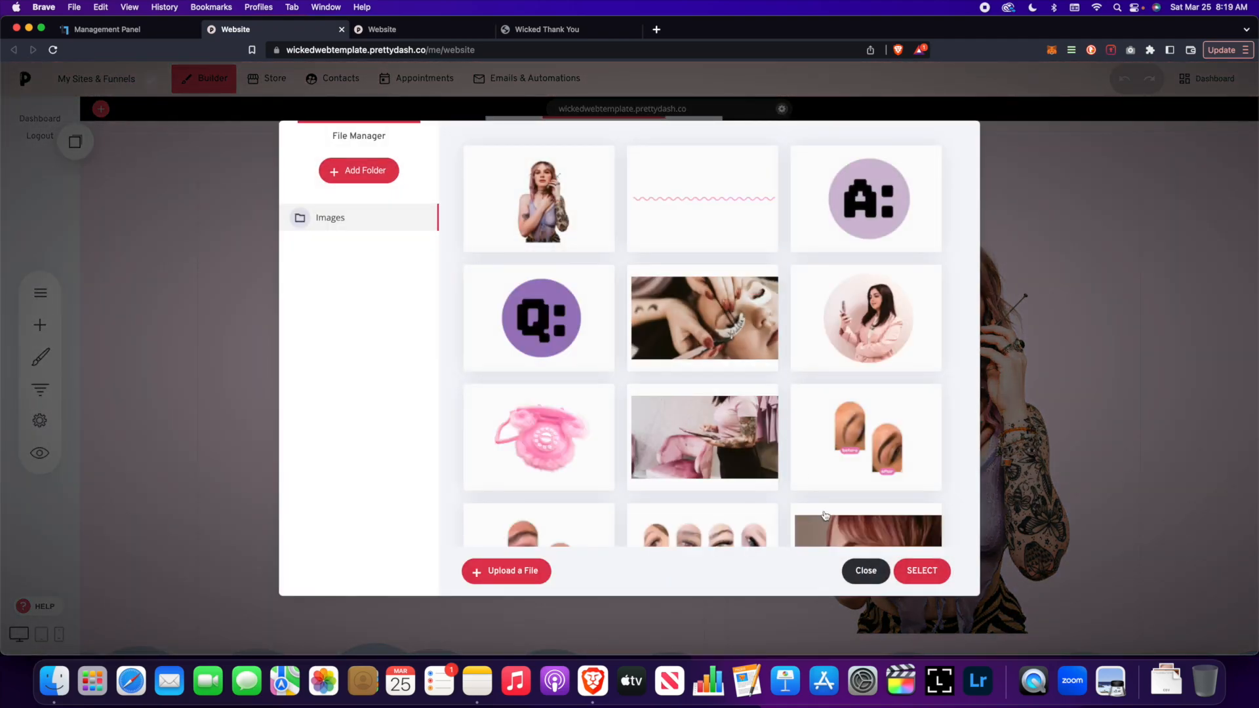
left_click(866, 571)
left_click(522, 287)
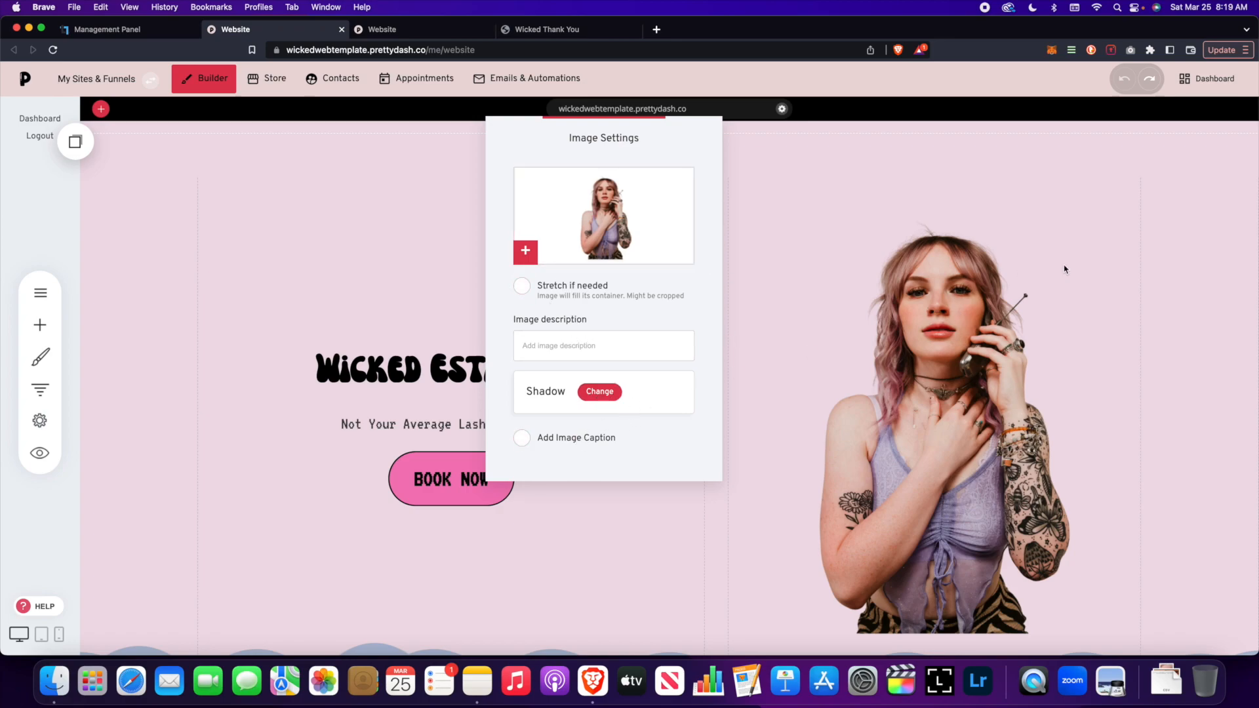
left_click(981, 270)
Try the Grunge and Brush shape divider types on the hero block and return the divider to Clouds.
scroll(813, 322, "down", 3)
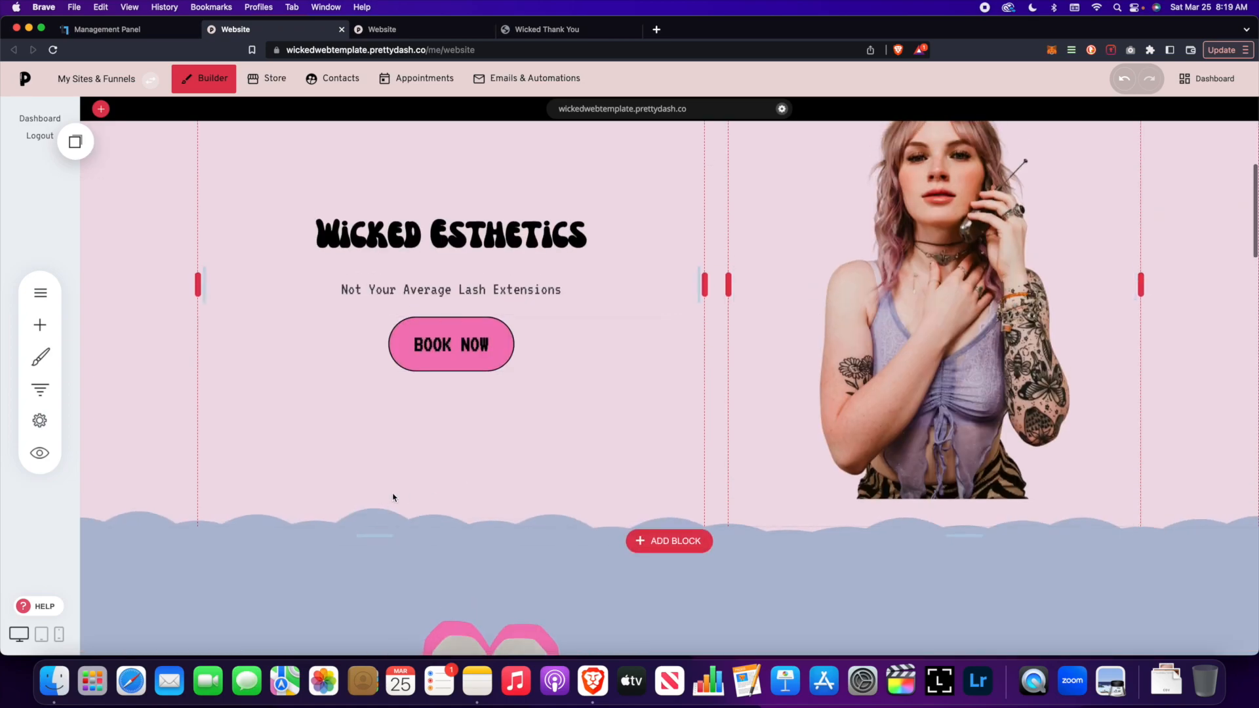
scroll(305, 372, "up", 2)
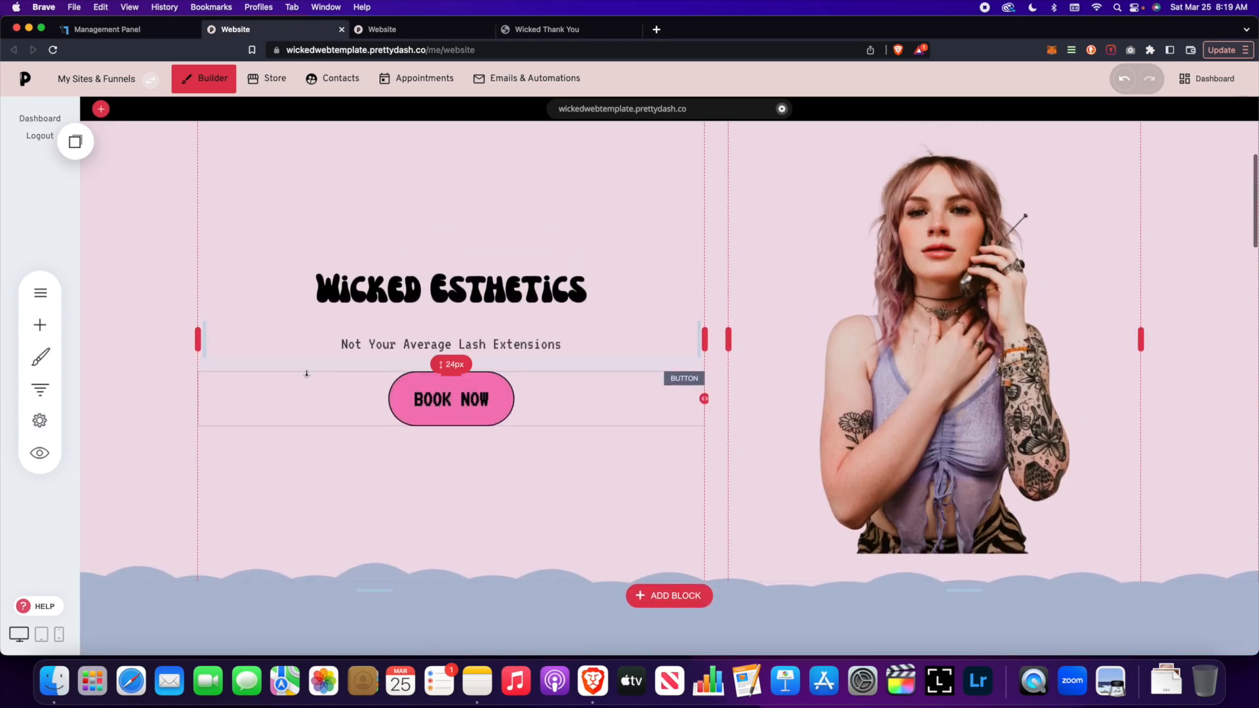
scroll(305, 373, "up", 2)
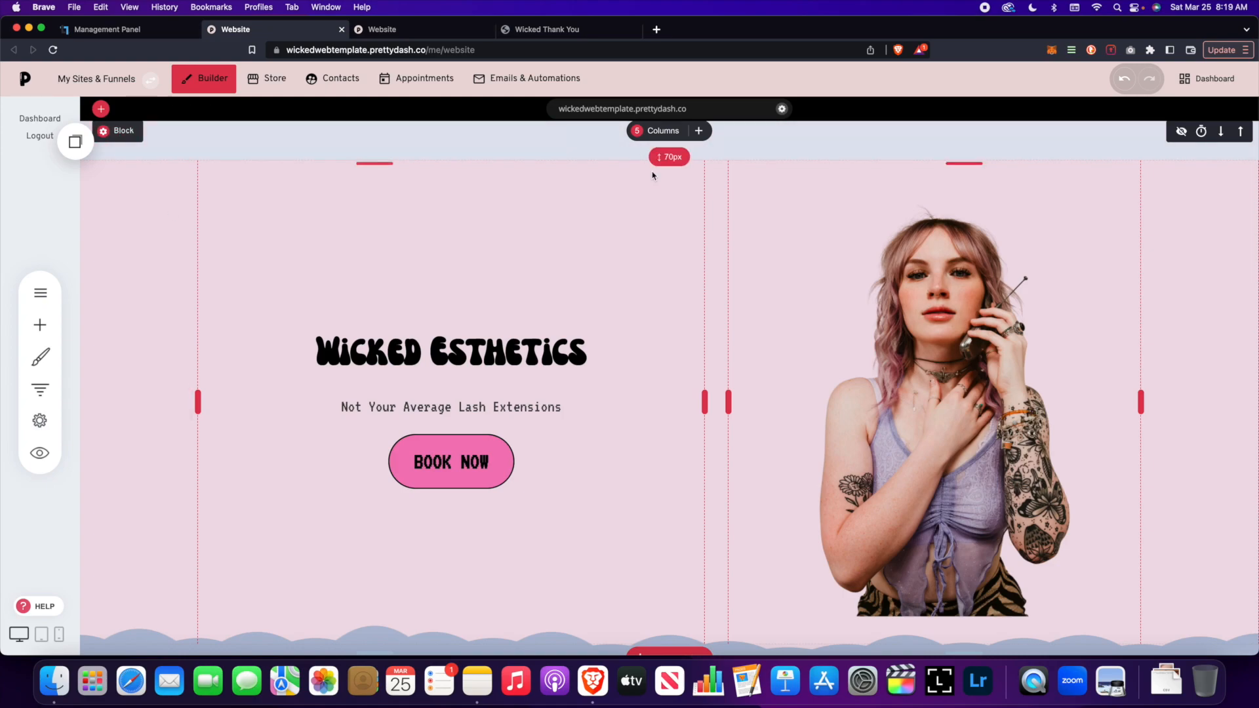
left_click(125, 138)
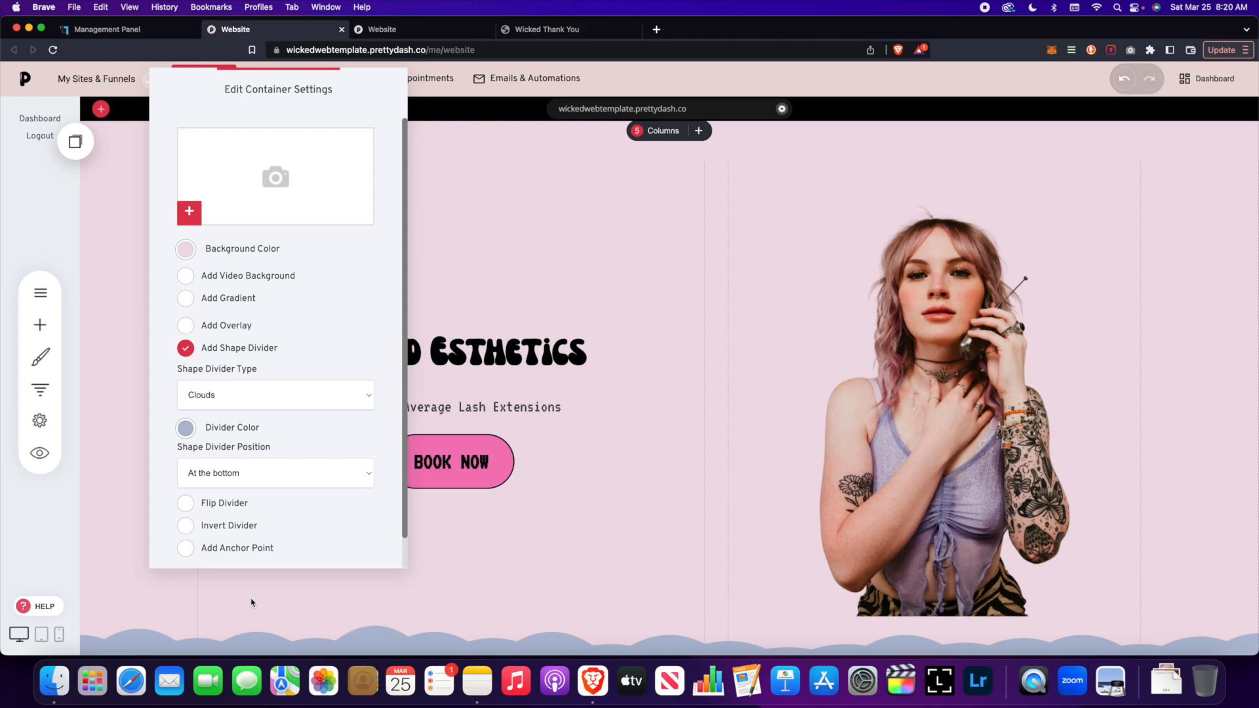
left_click(295, 396)
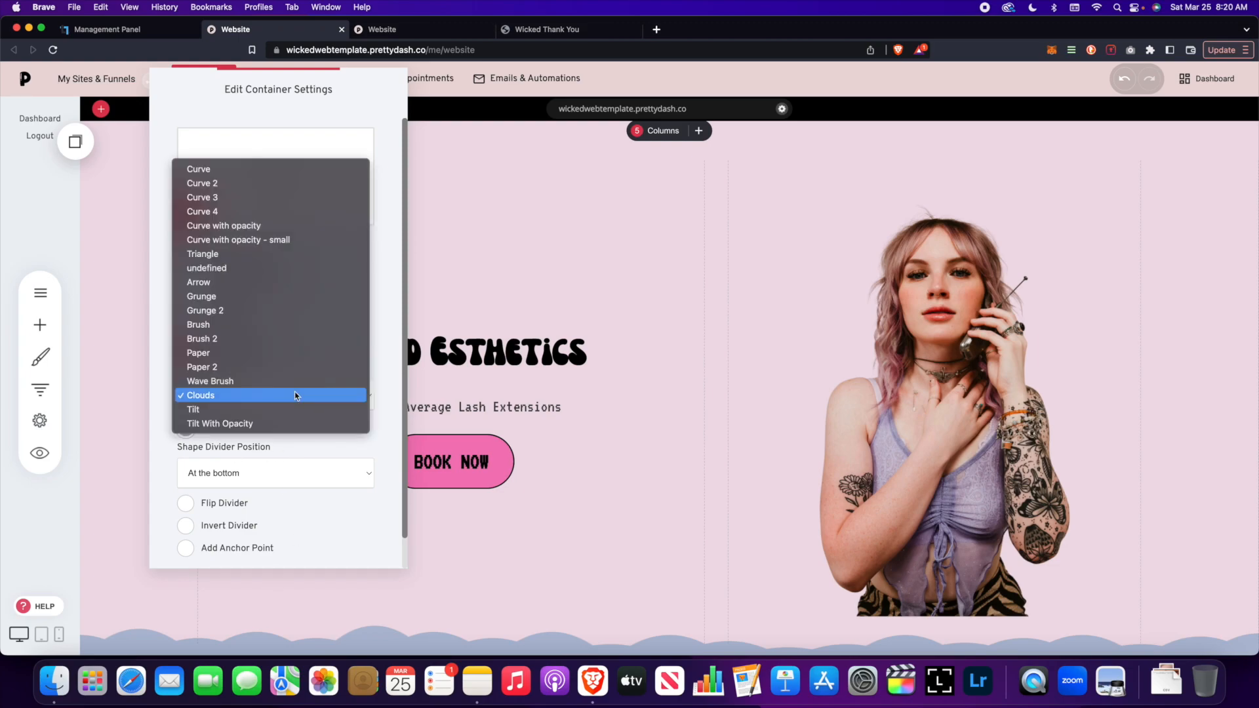
left_click(304, 295)
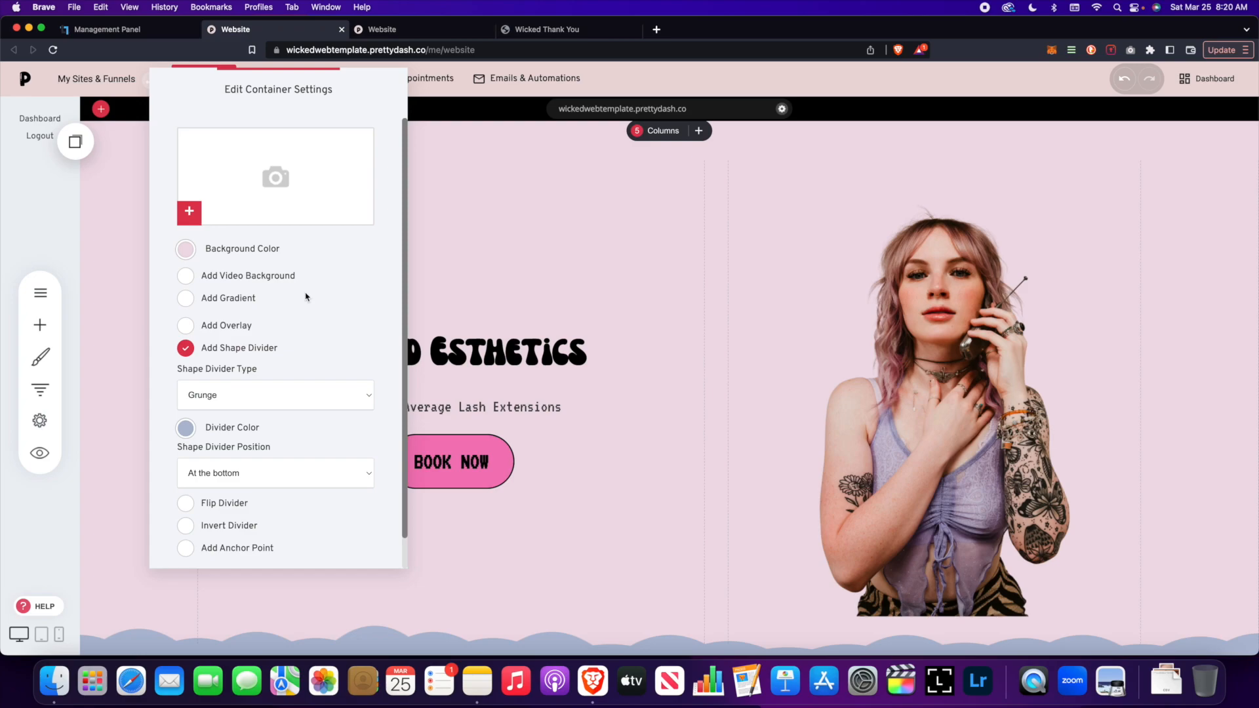
left_click(288, 393)
left_click(269, 421)
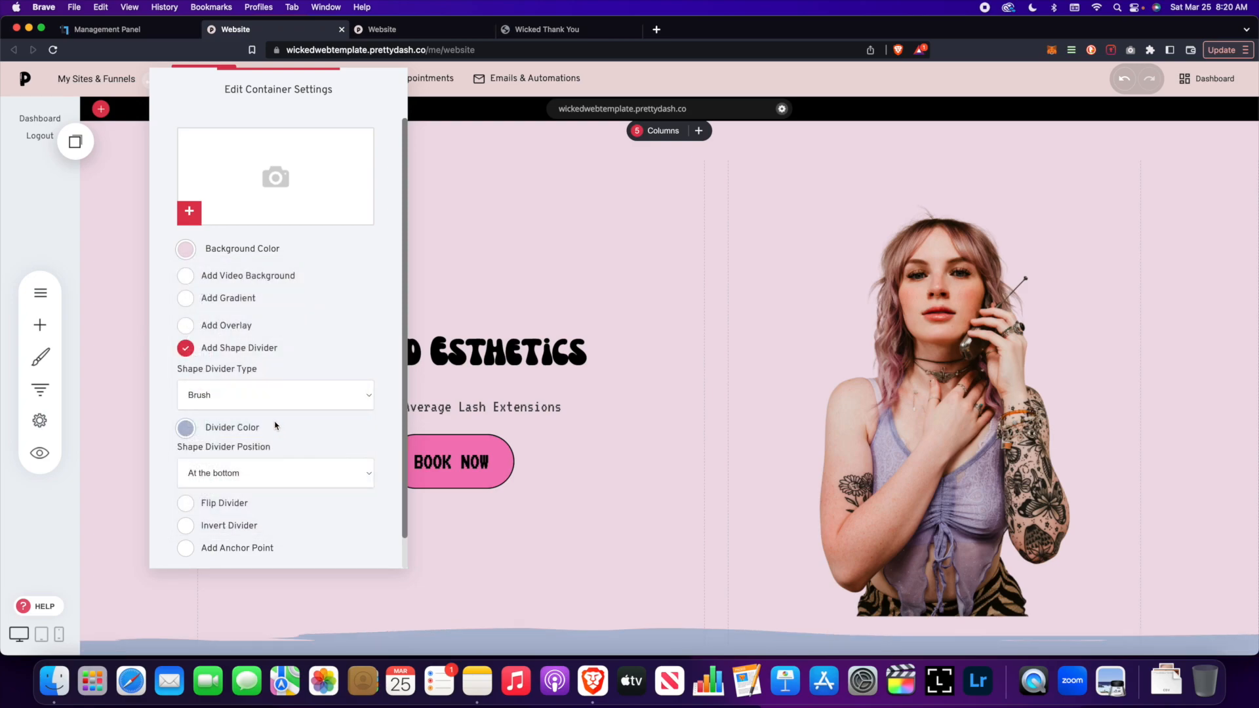
left_click(285, 401)
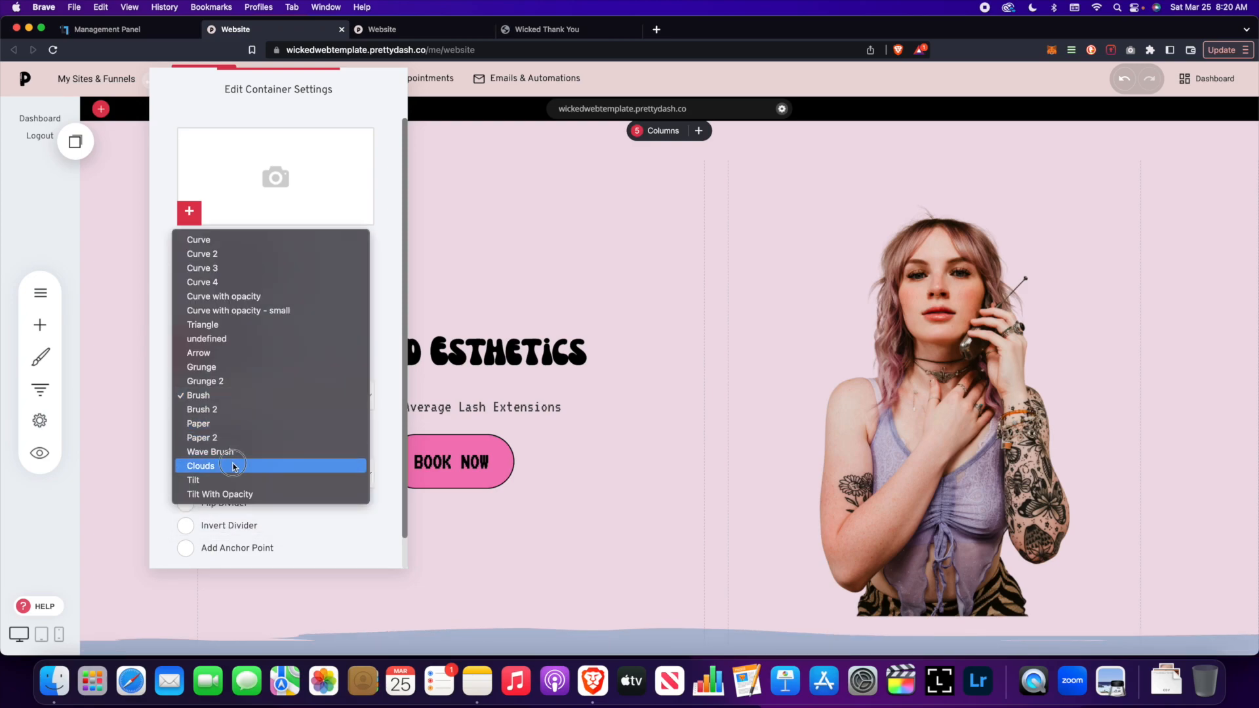
left_click(264, 463)
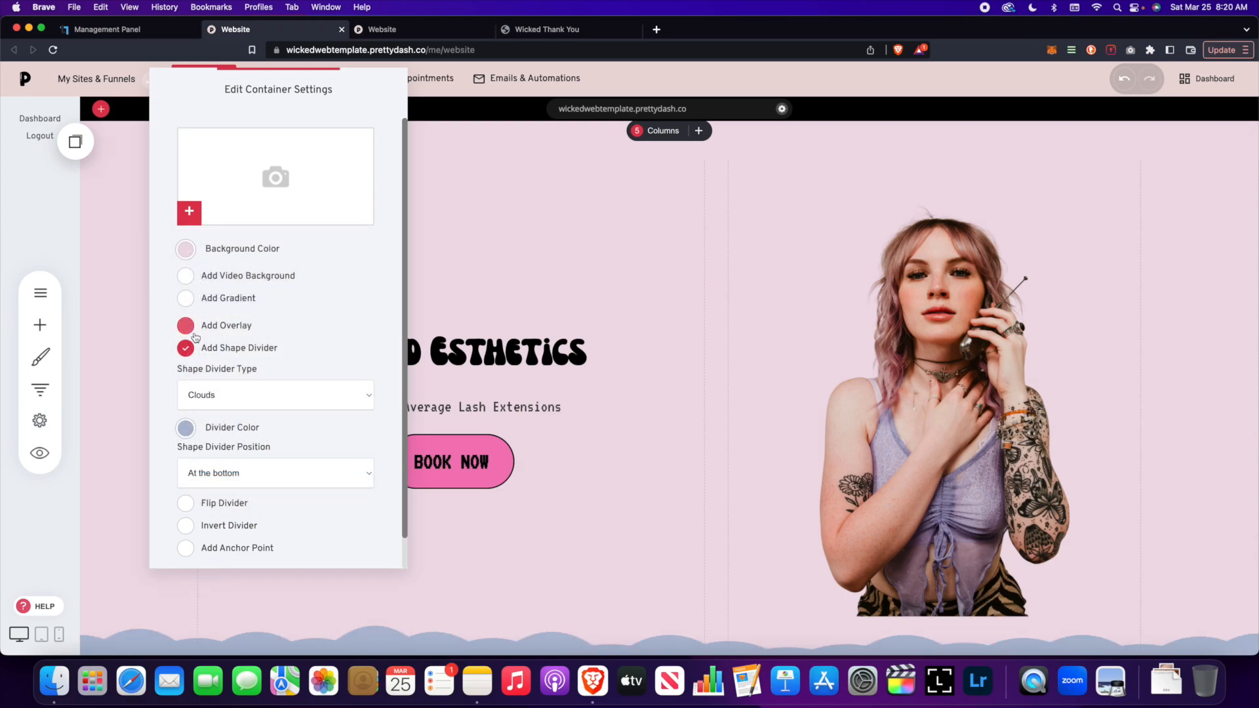
left_click(534, 297)
left_click(1093, 91)
View the flower-shaped photo's image settings and the file manager, and close them without replacing the image.
scroll(598, 343, "down", 5)
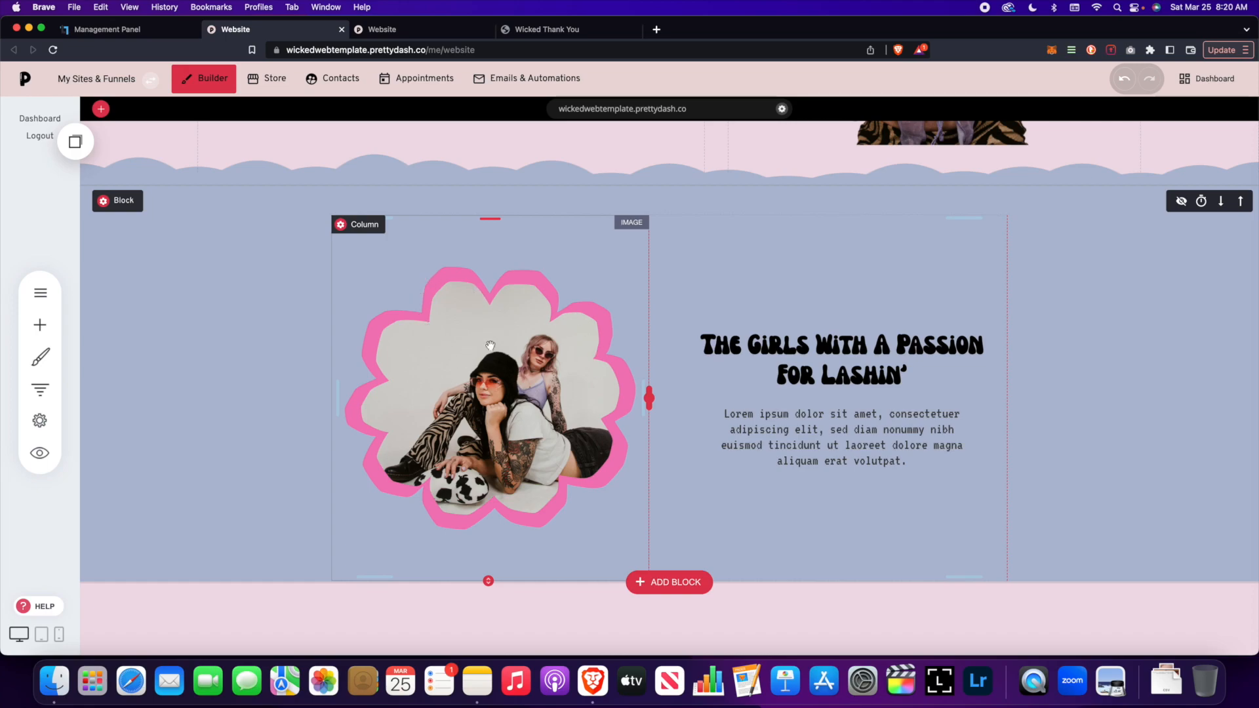
left_click(509, 338)
left_click(361, 199)
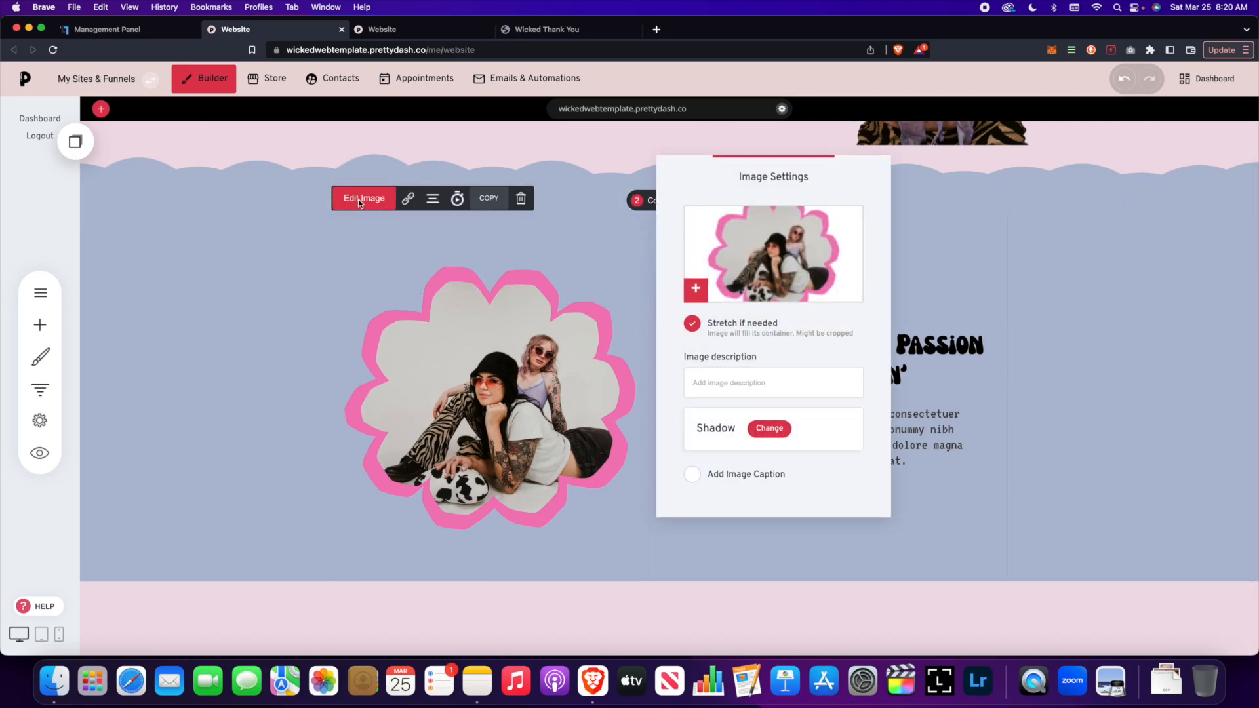
left_click(729, 270)
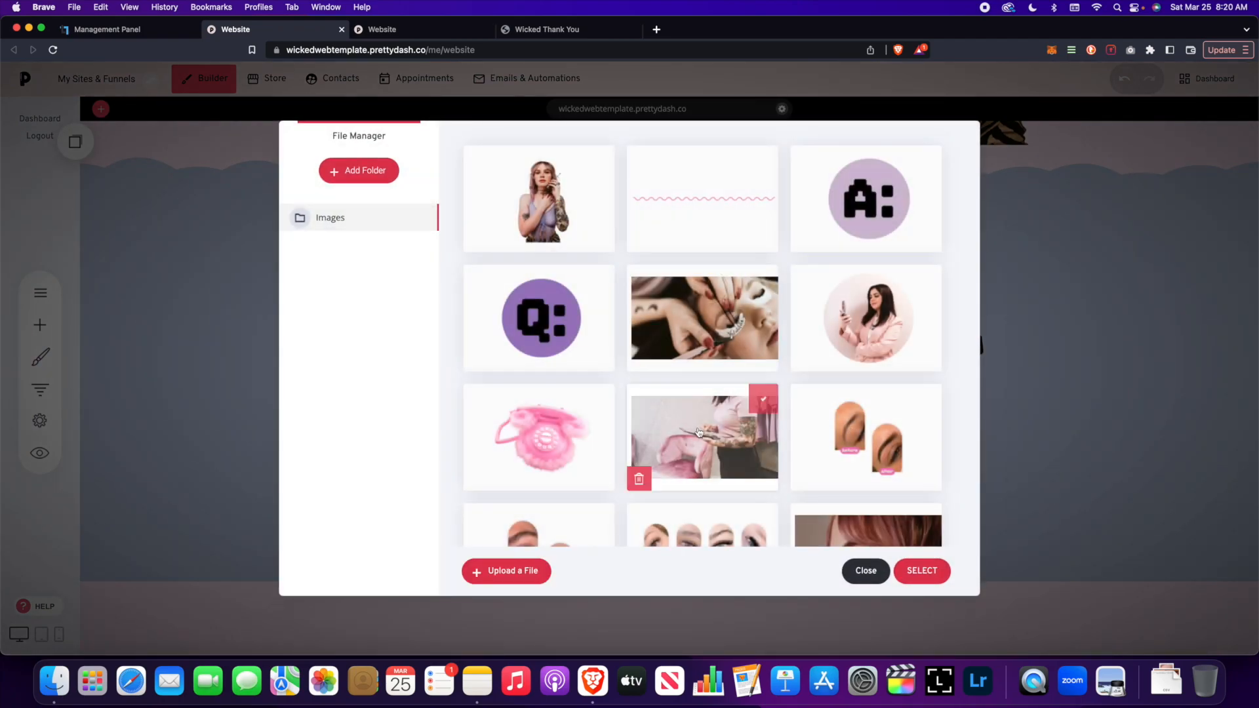
left_click(875, 573)
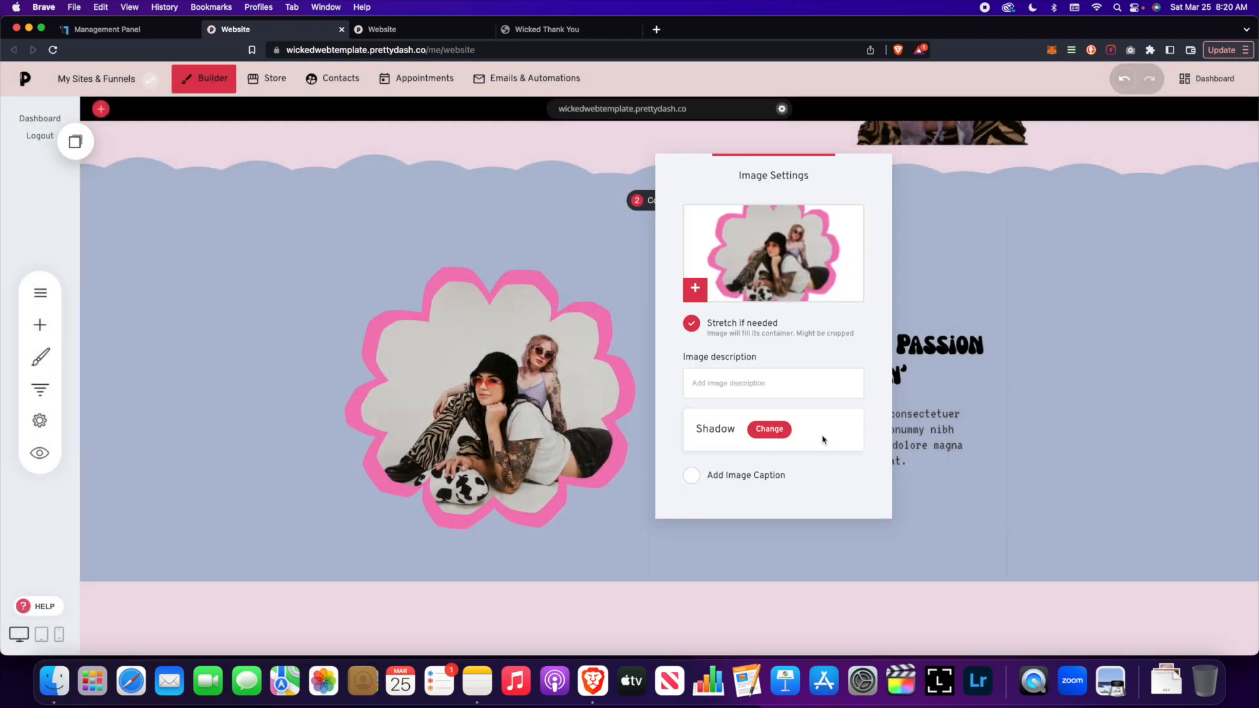
left_click(1034, 397)
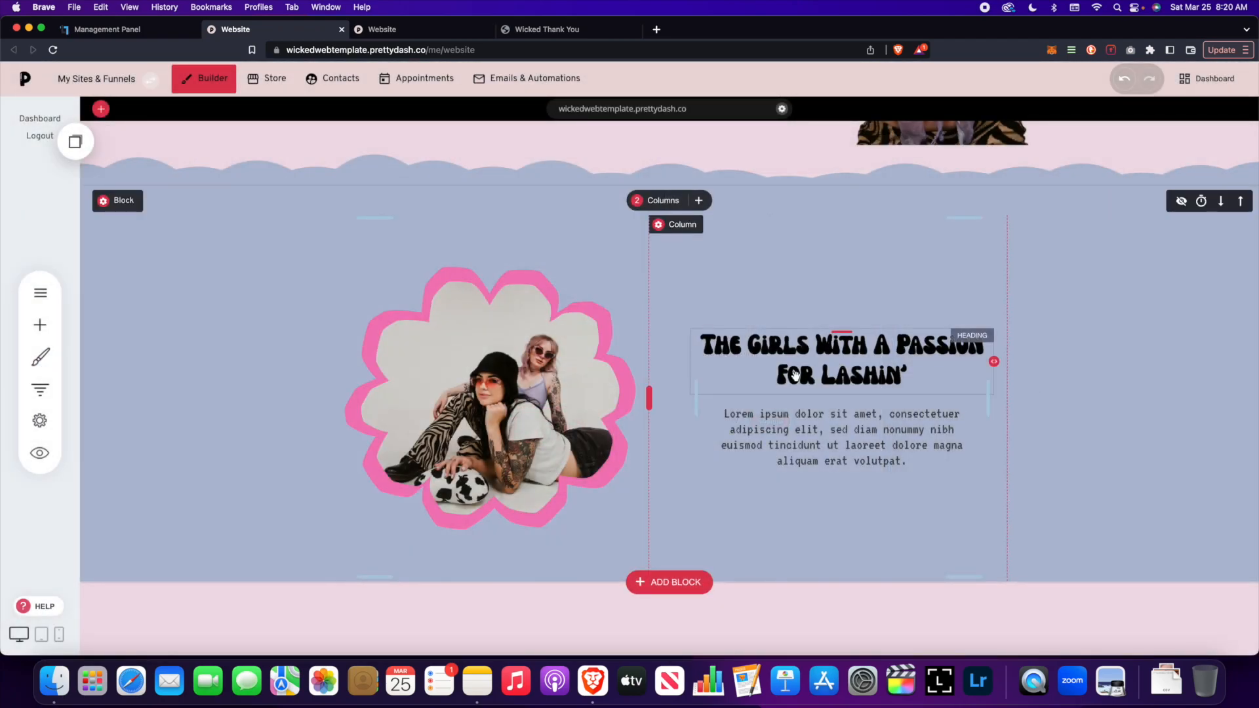
Examine the page from the Girls With A Passion section through Our Services to the What Clients Say section.
scroll(797, 375, "down", 2)
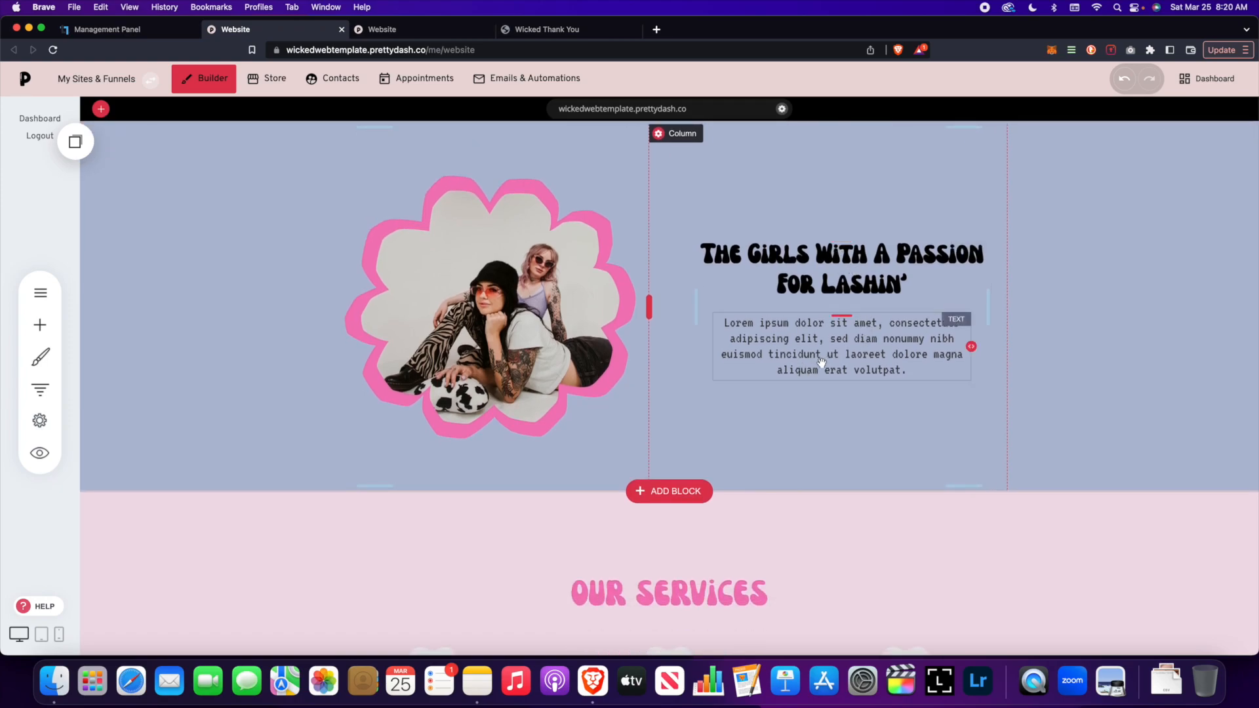
scroll(822, 361, "down", 1)
scroll(755, 286, "up", 1)
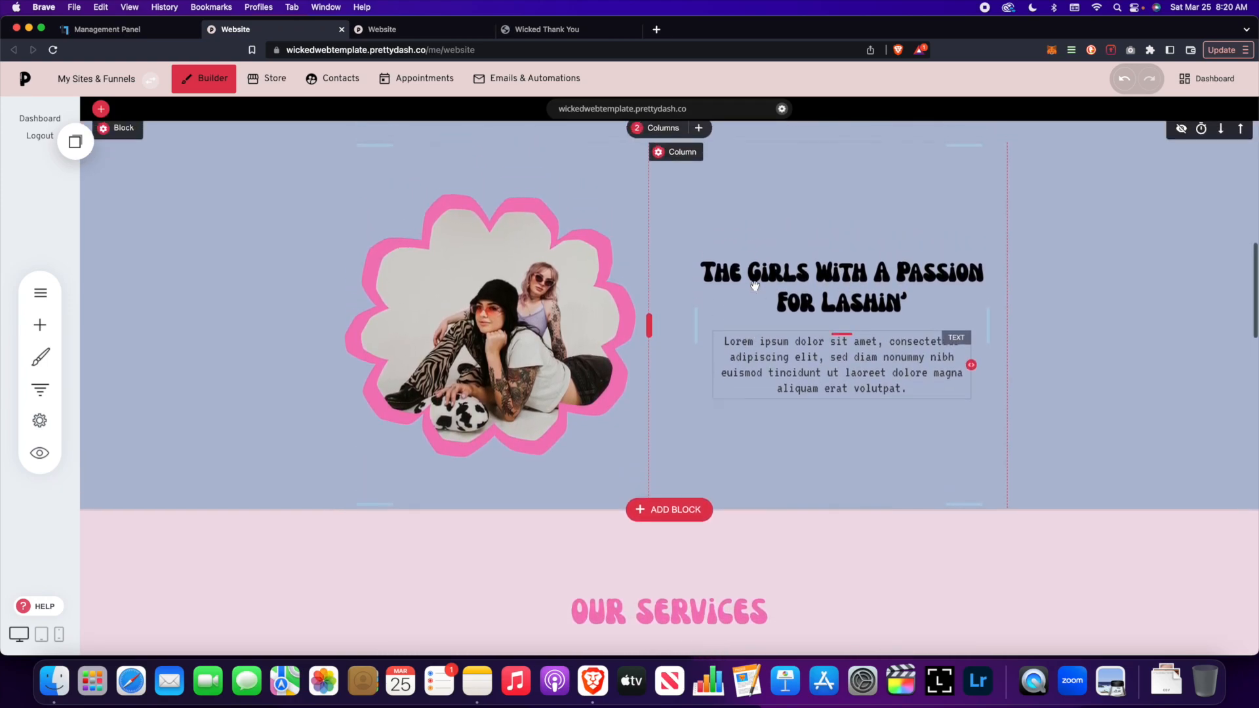
scroll(811, 422, "down", 2)
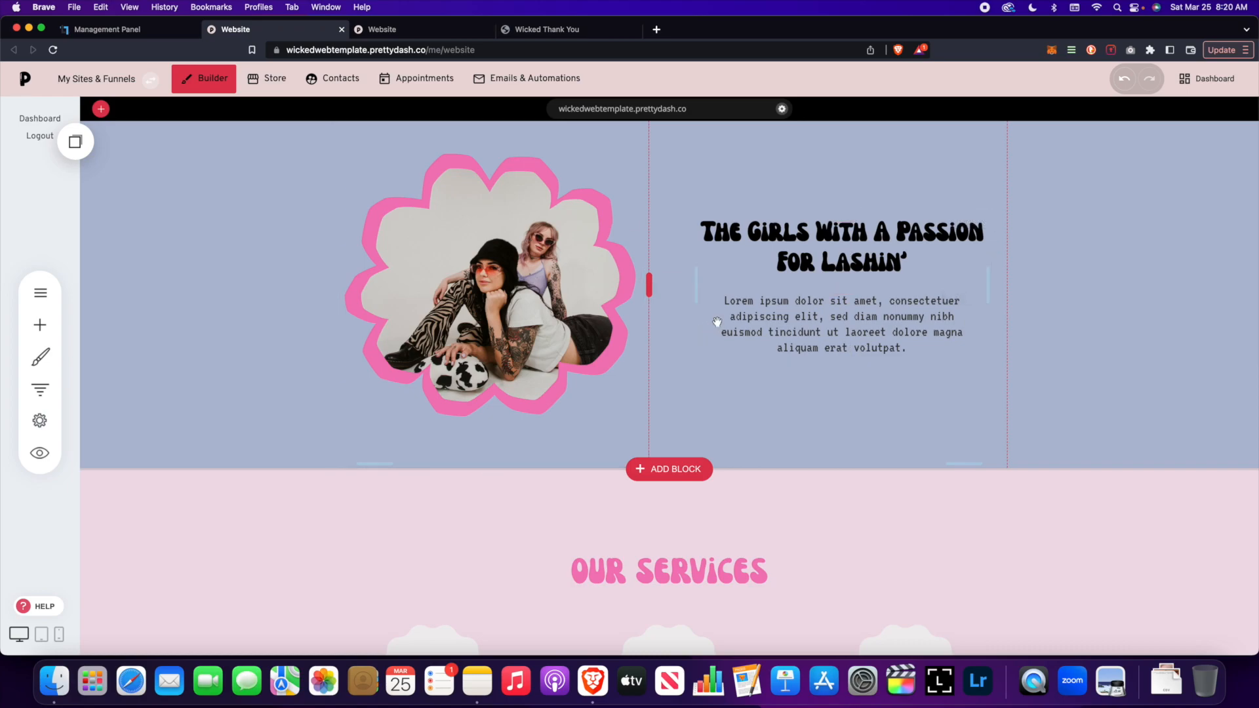
scroll(735, 314, "down", 5)
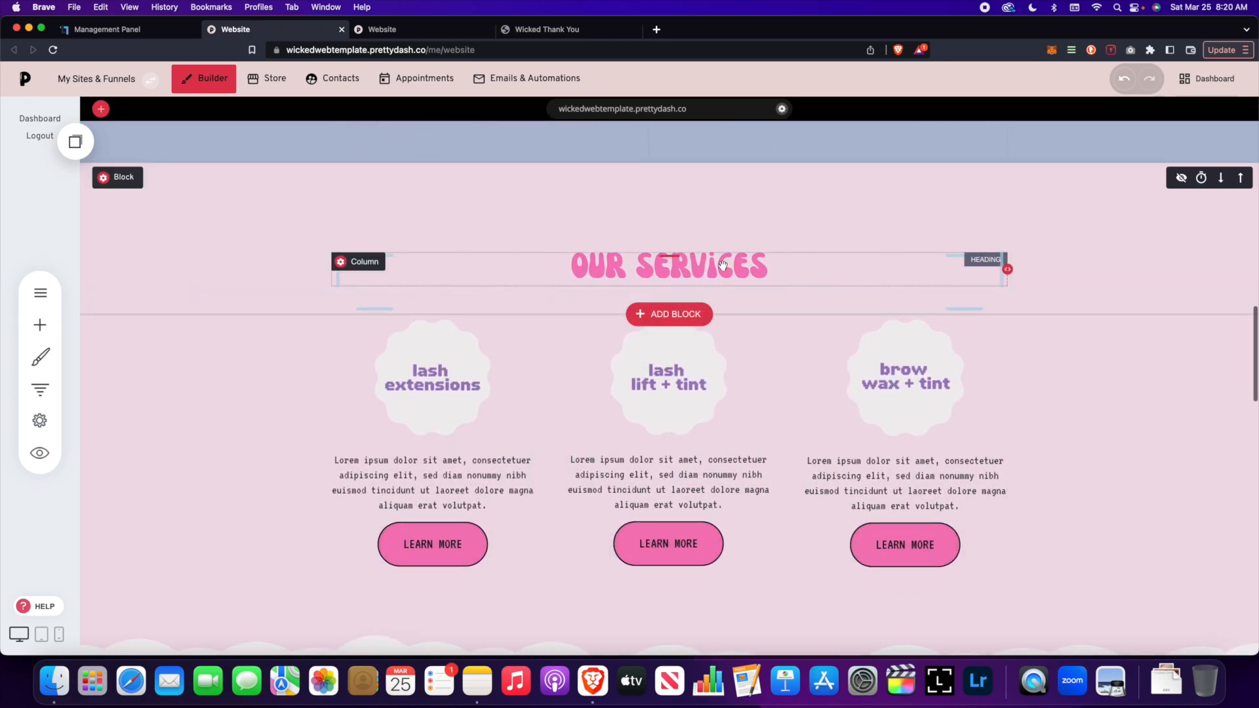
scroll(722, 265, "down", 1)
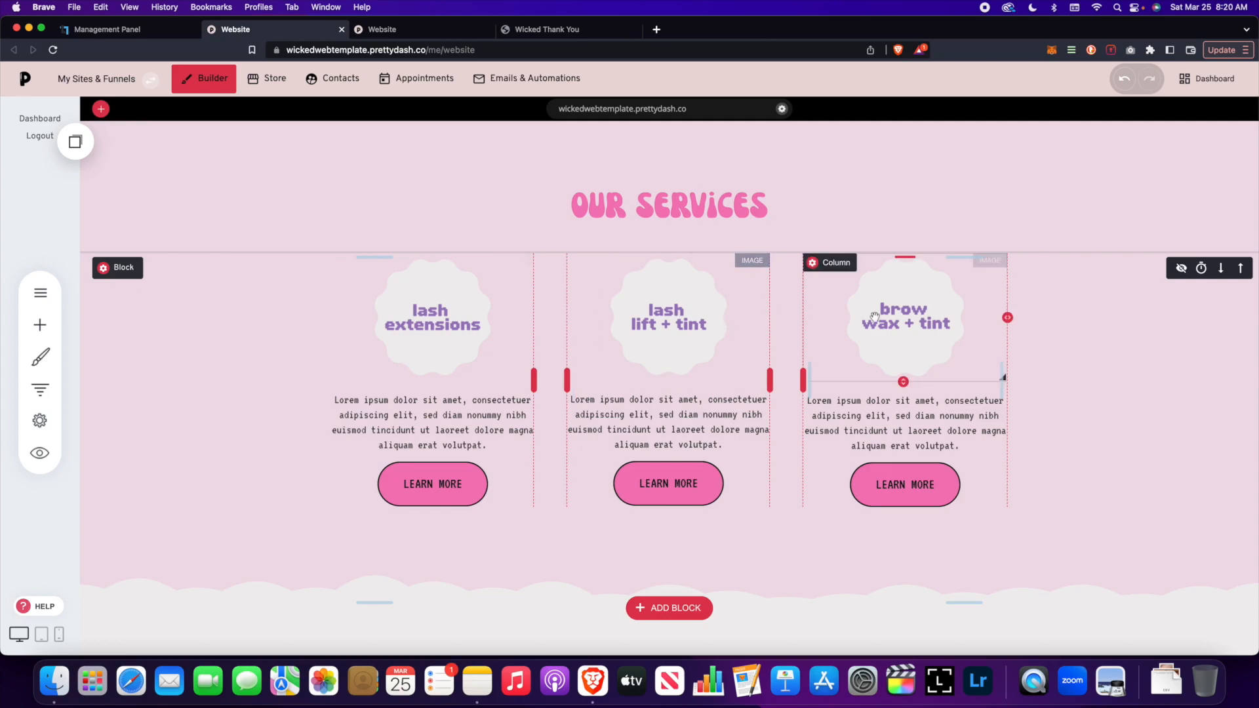
scroll(540, 398, "down", 1)
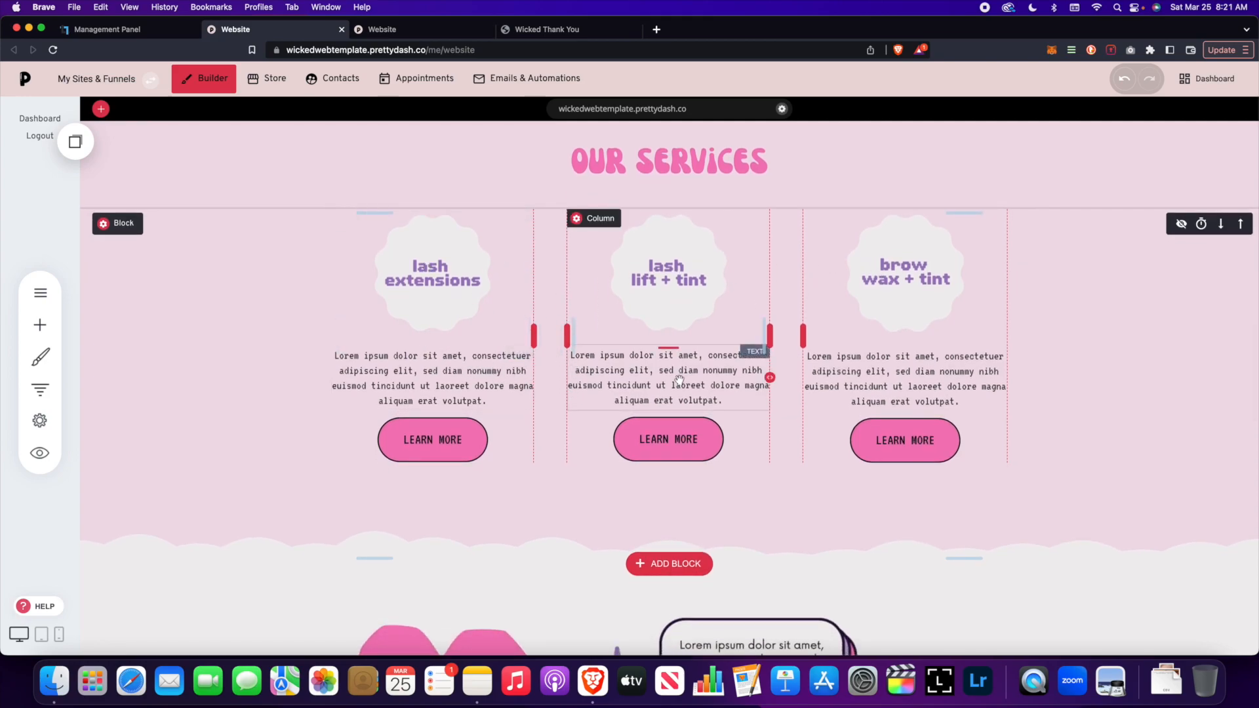
scroll(490, 313, "down", 3)
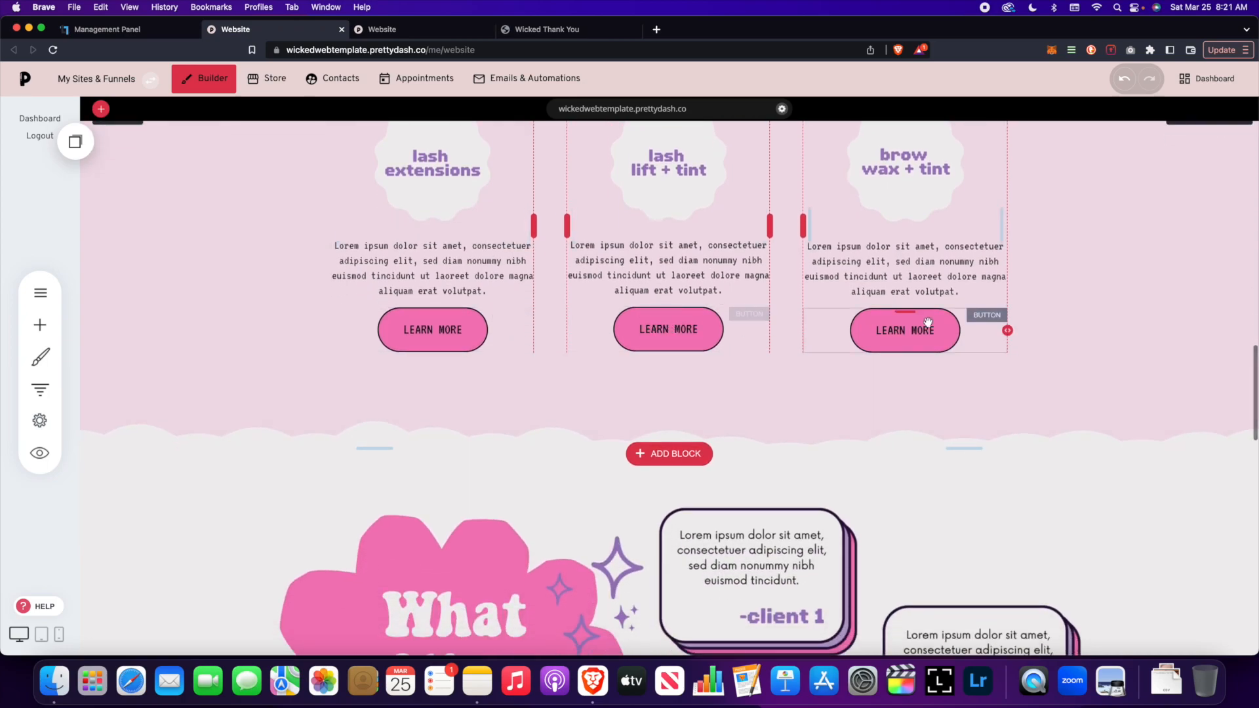
scroll(628, 315, "down", 2)
scroll(628, 315, "down", 2)
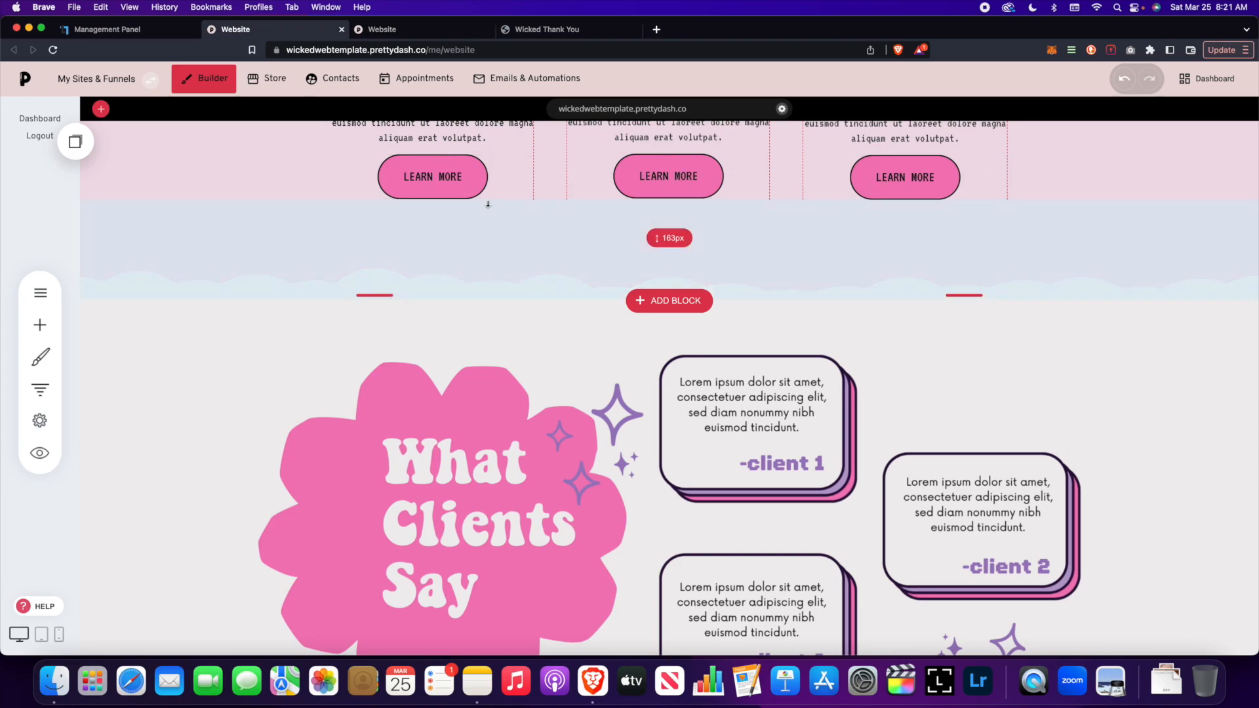
scroll(535, 223, "up", 2)
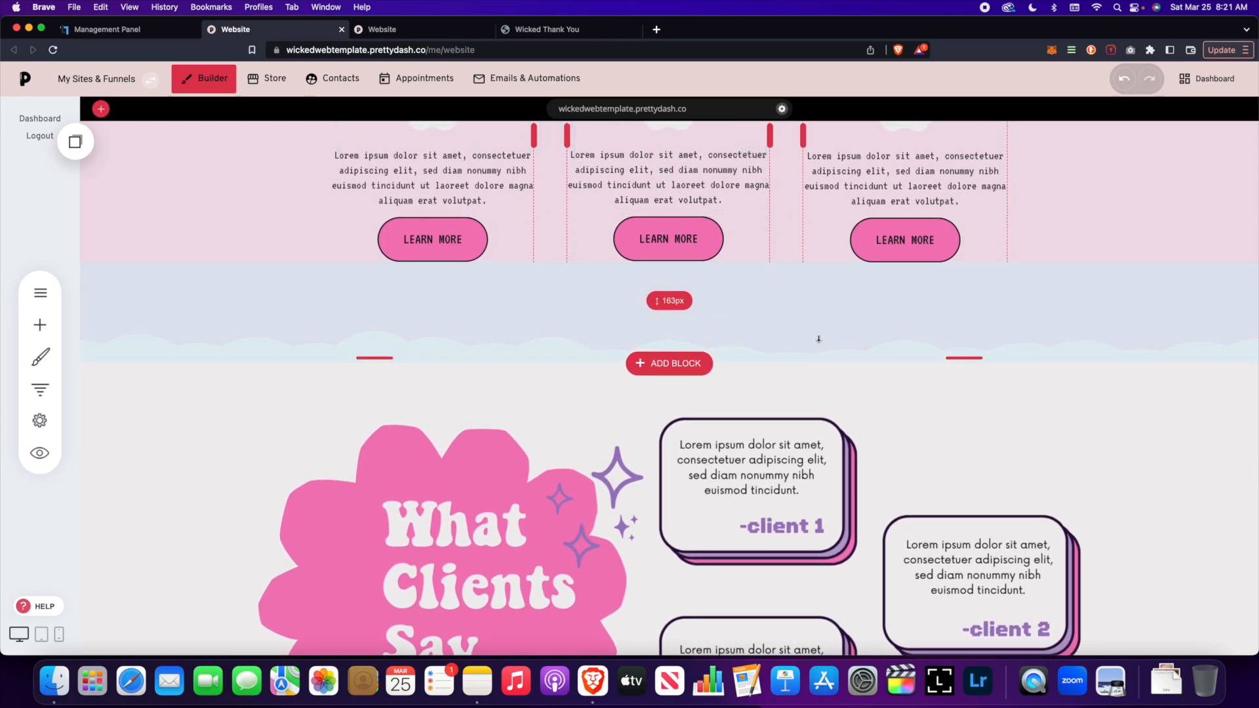
scroll(448, 426, "down", 4)
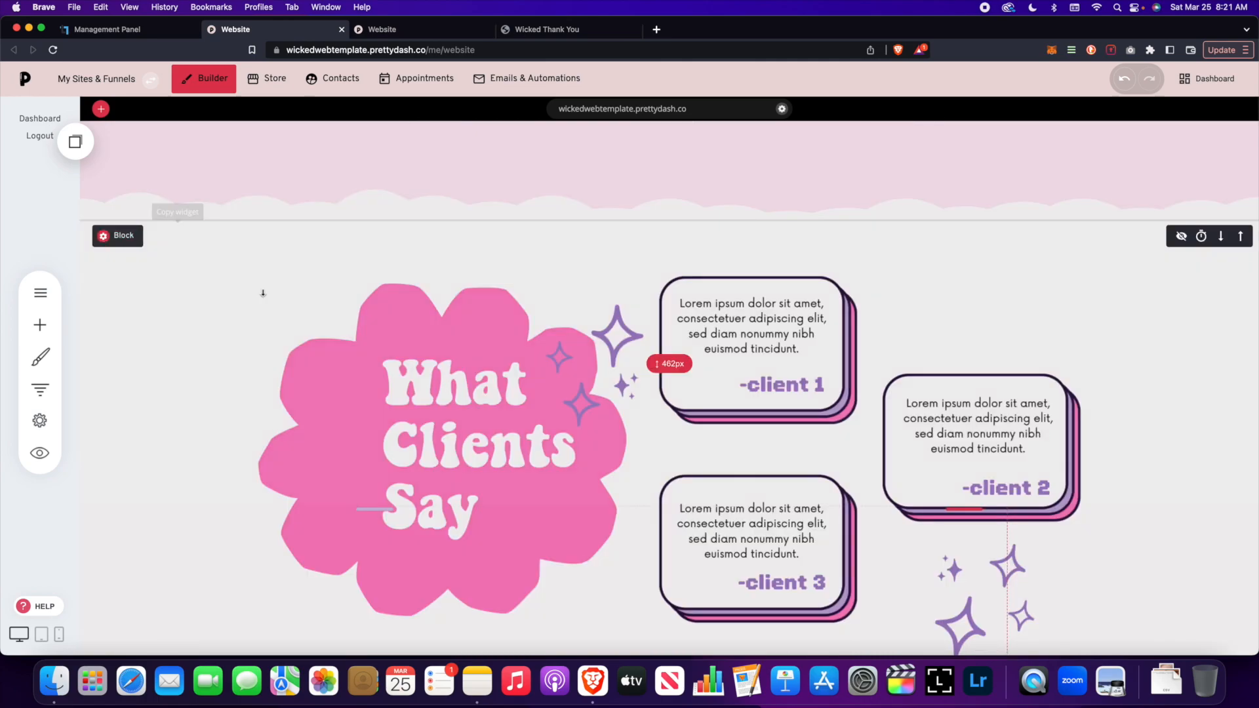
View the What Clients Say block's background and shape divider settings, and close them without changes.
left_click(114, 240)
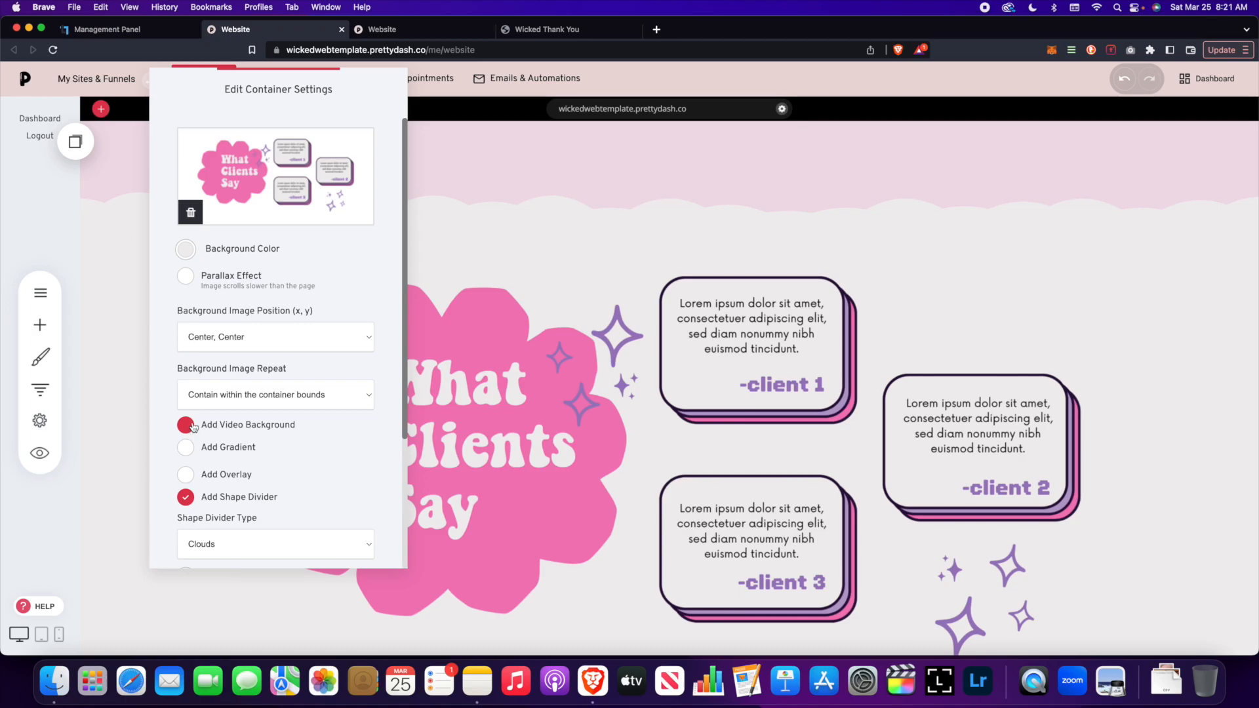
scroll(190, 446, "down", 2)
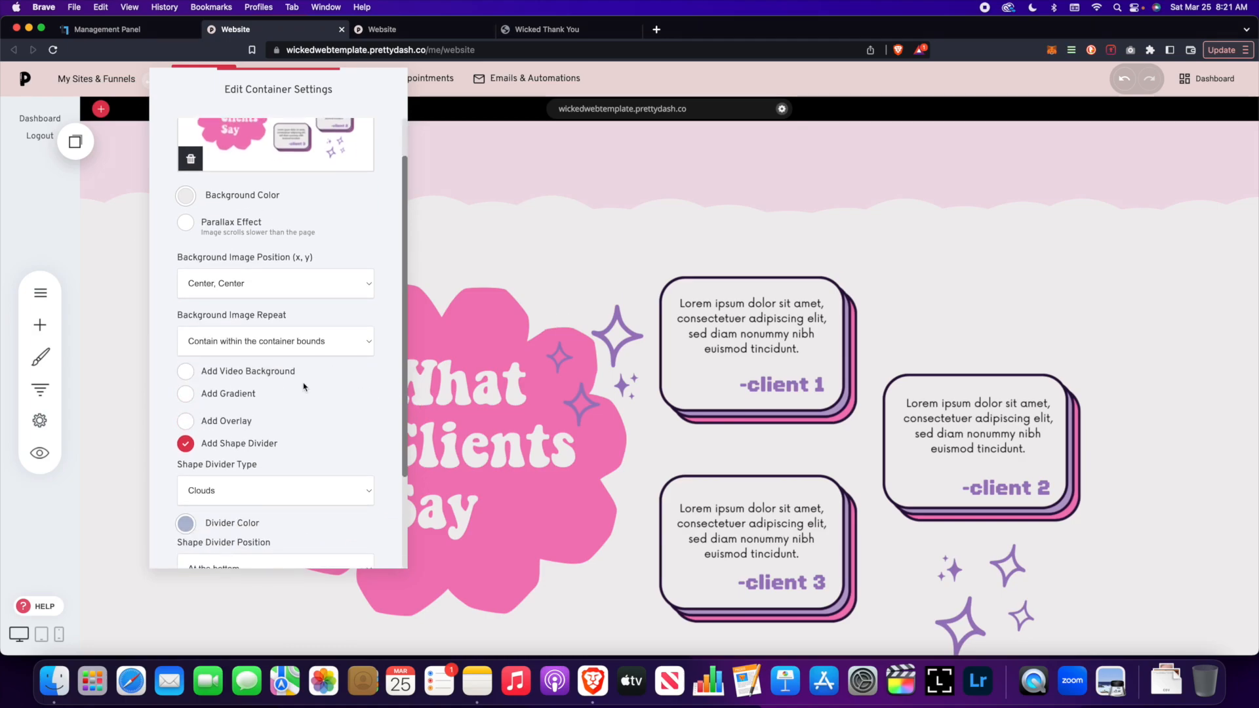
scroll(303, 387, "down", 3)
left_click(507, 332)
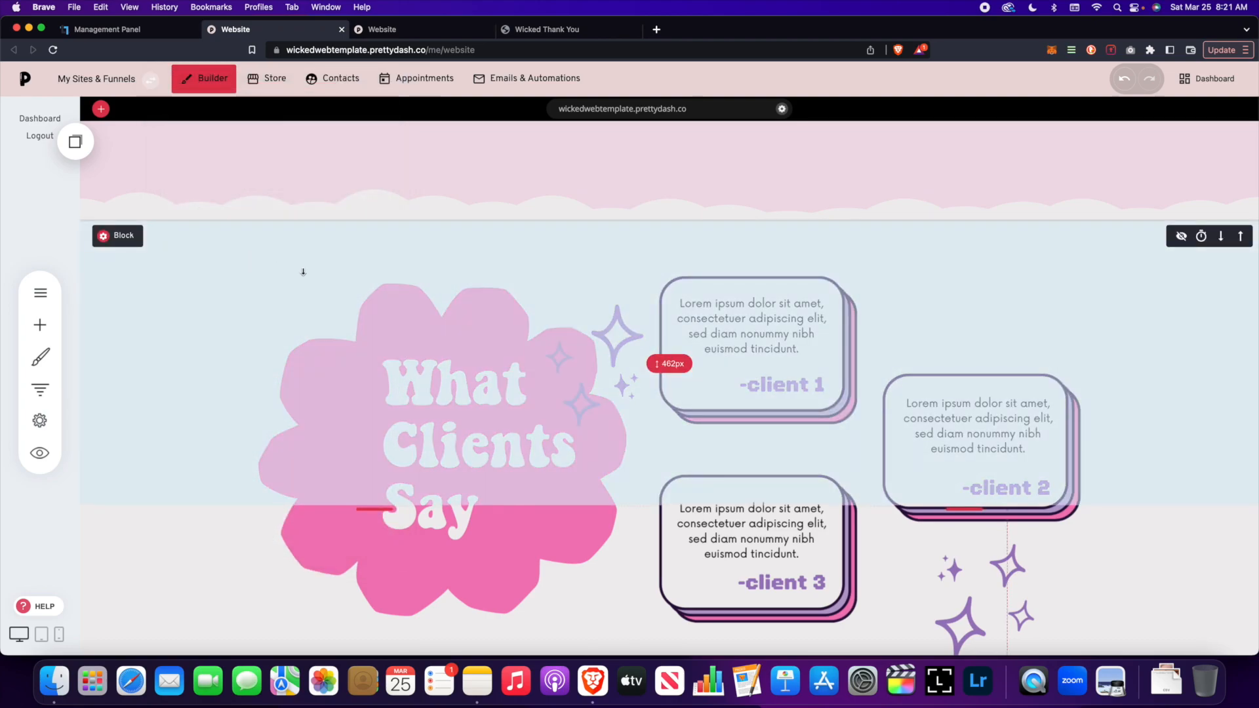
Reduce the What Clients Say block's spacing to about 459 px, review its background image settings, and save the page.
left_click_drag(243, 498, 243, 496)
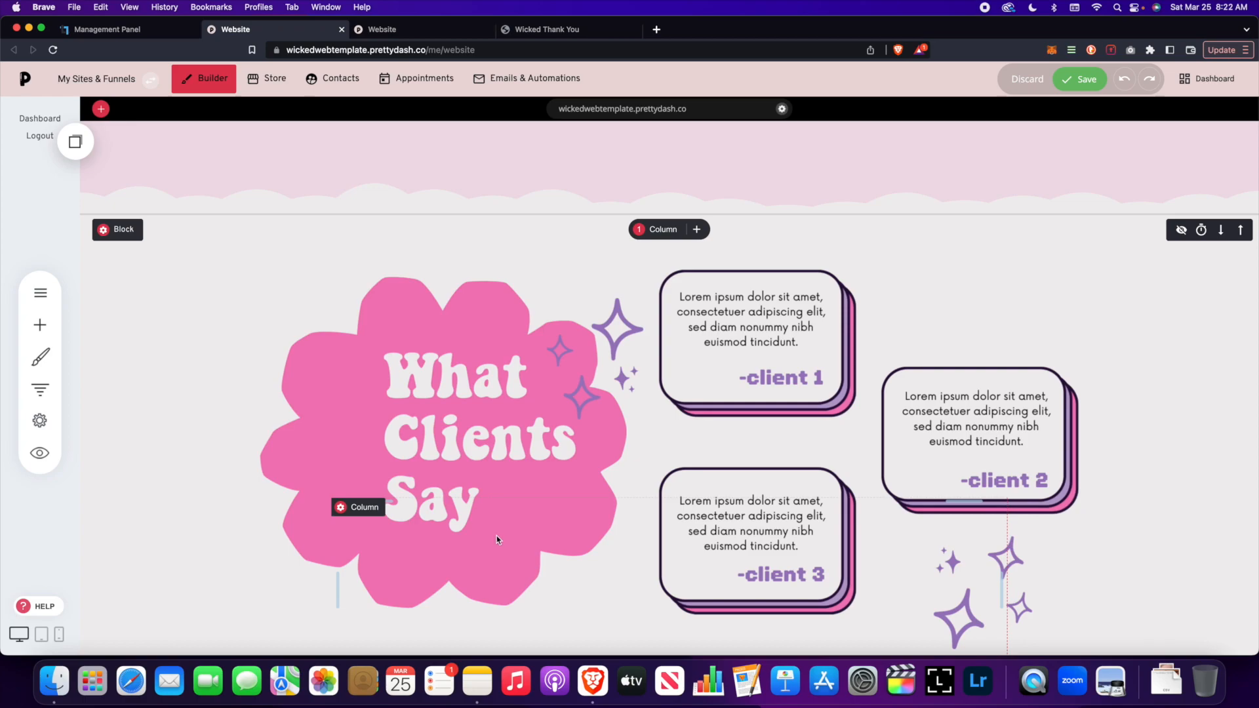
mouse_move(117, 228)
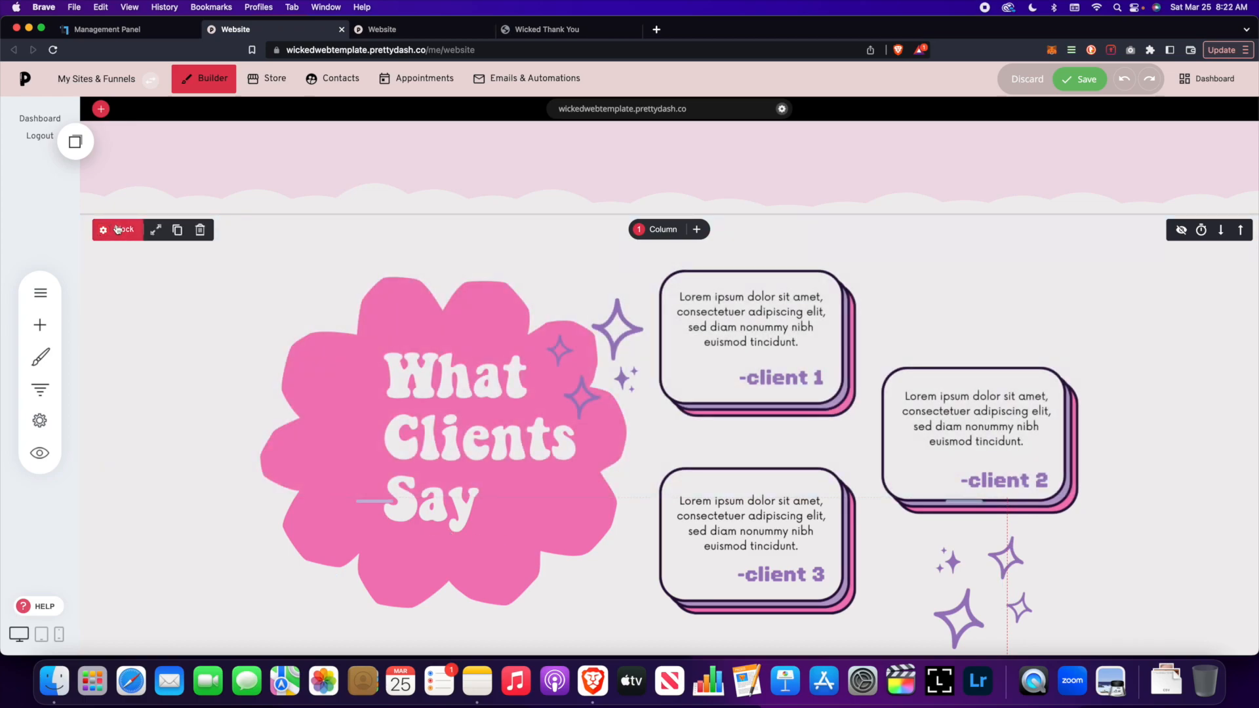
left_click(119, 230)
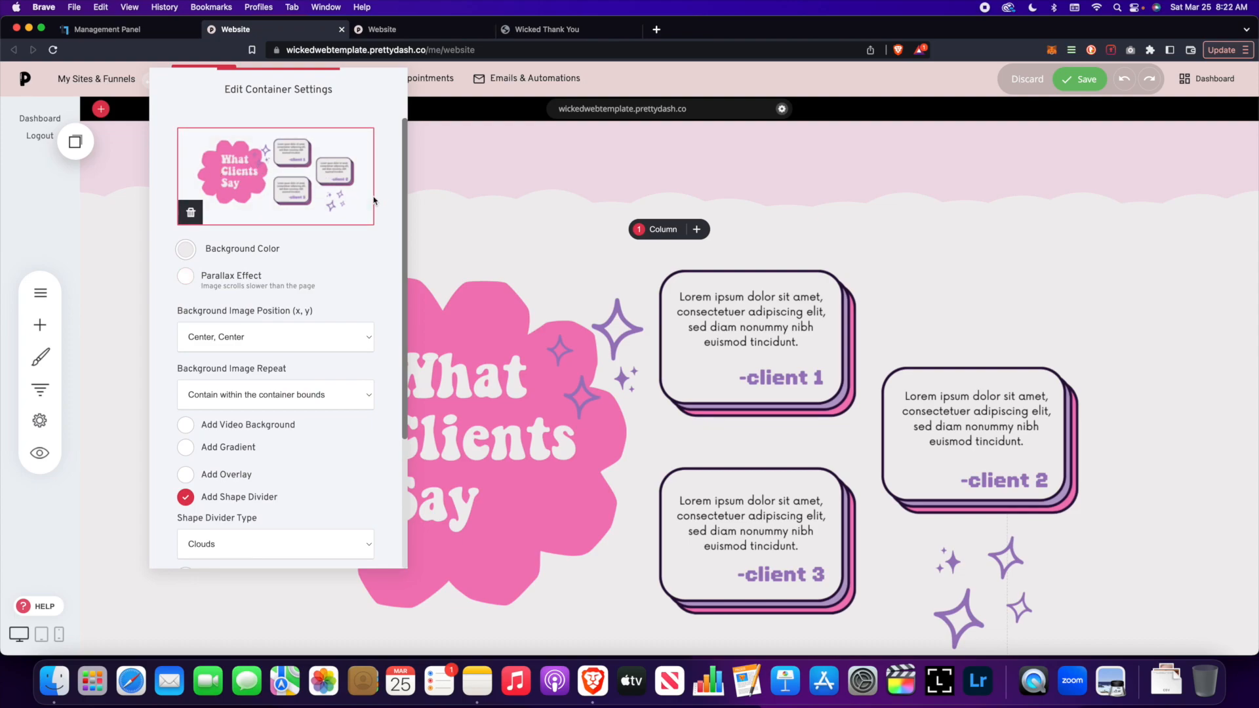
left_click(467, 227)
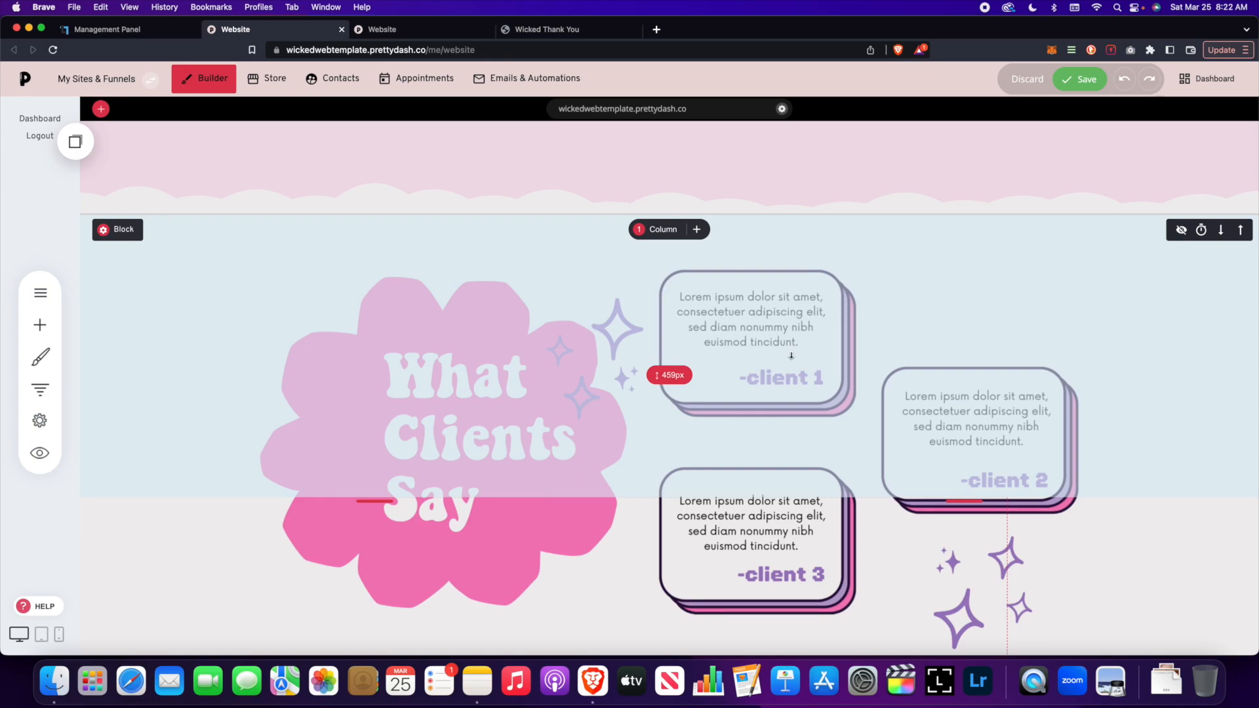
left_click(119, 229)
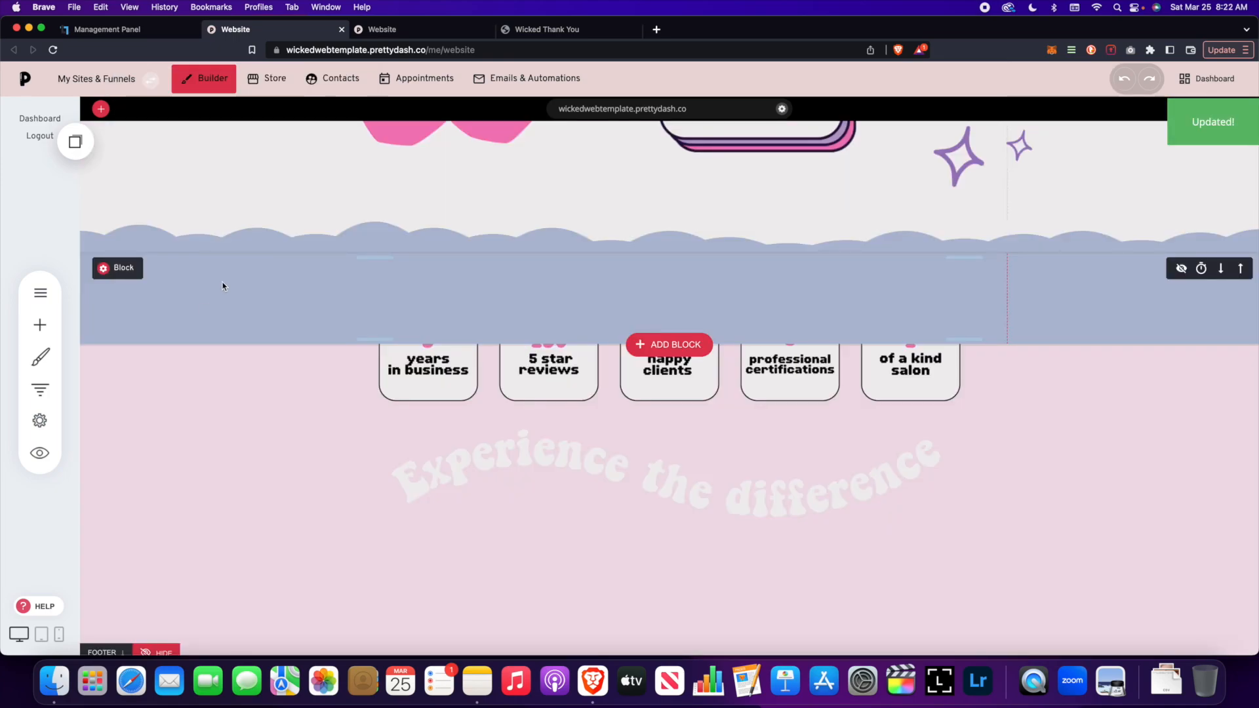
View the image settings of the business statistics graphic below the testimonials, and close them without changes.
scroll(223, 286, "up", 2)
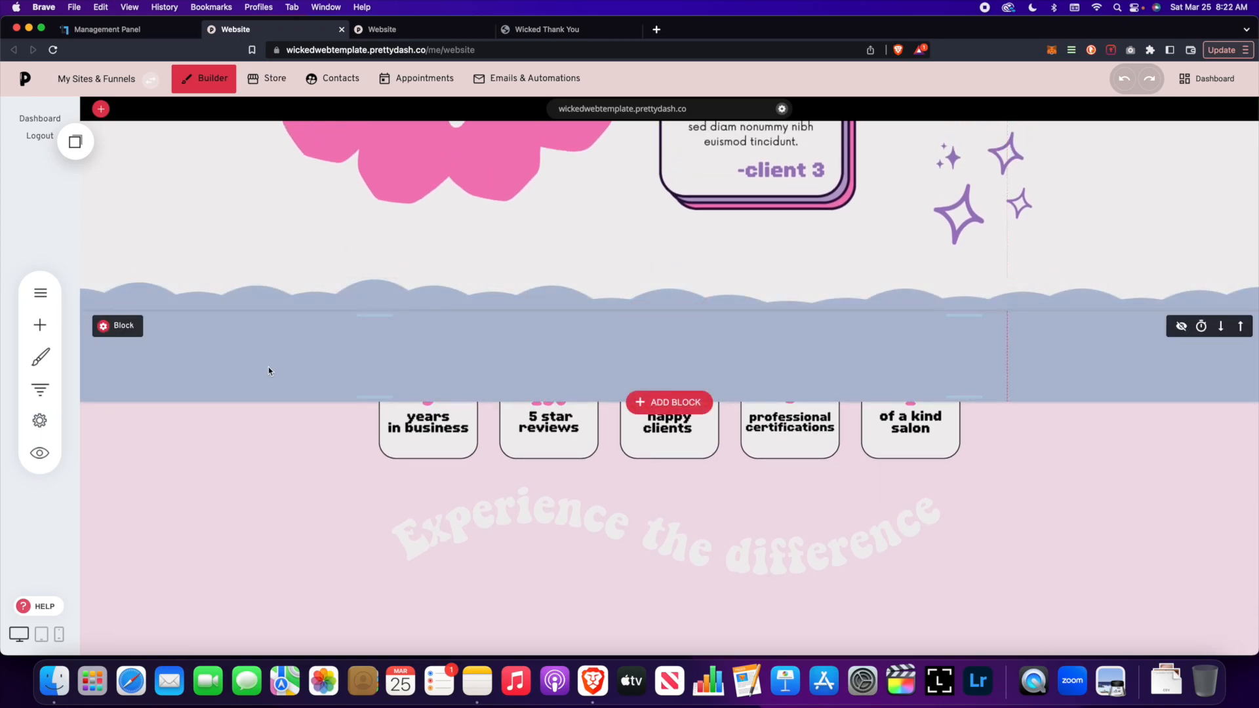
scroll(270, 351, "down", 1)
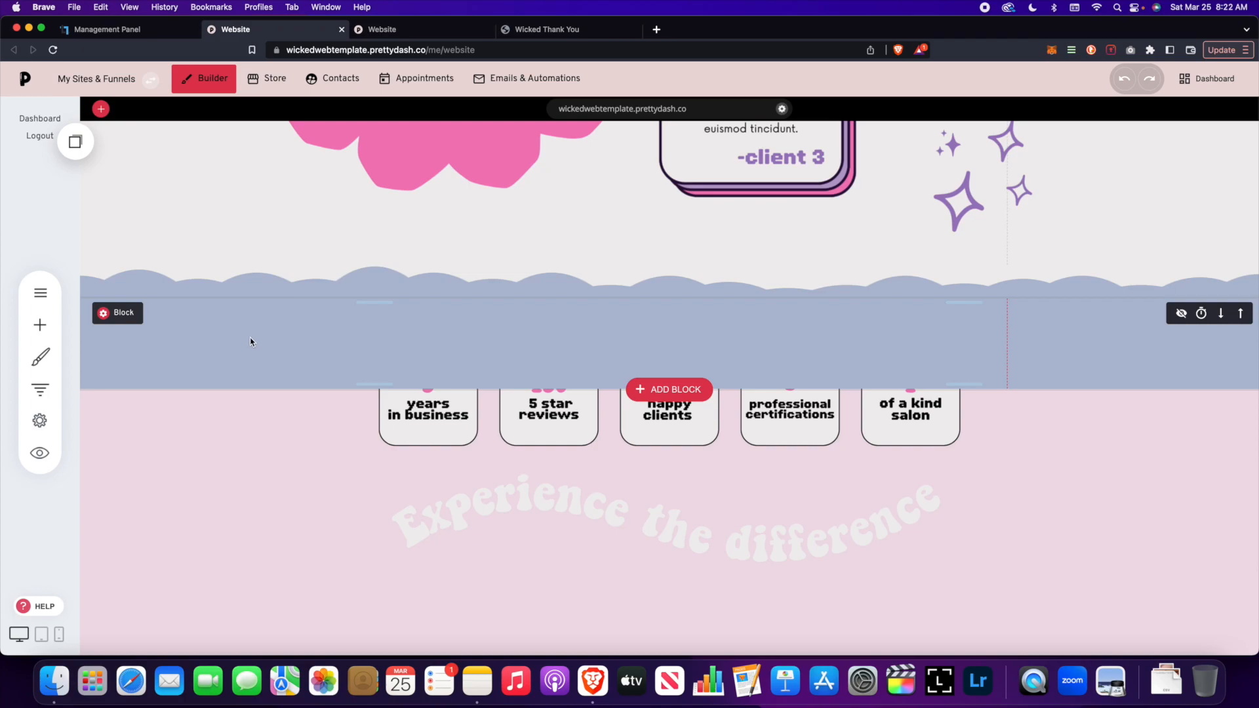
scroll(250, 342, "down", 3)
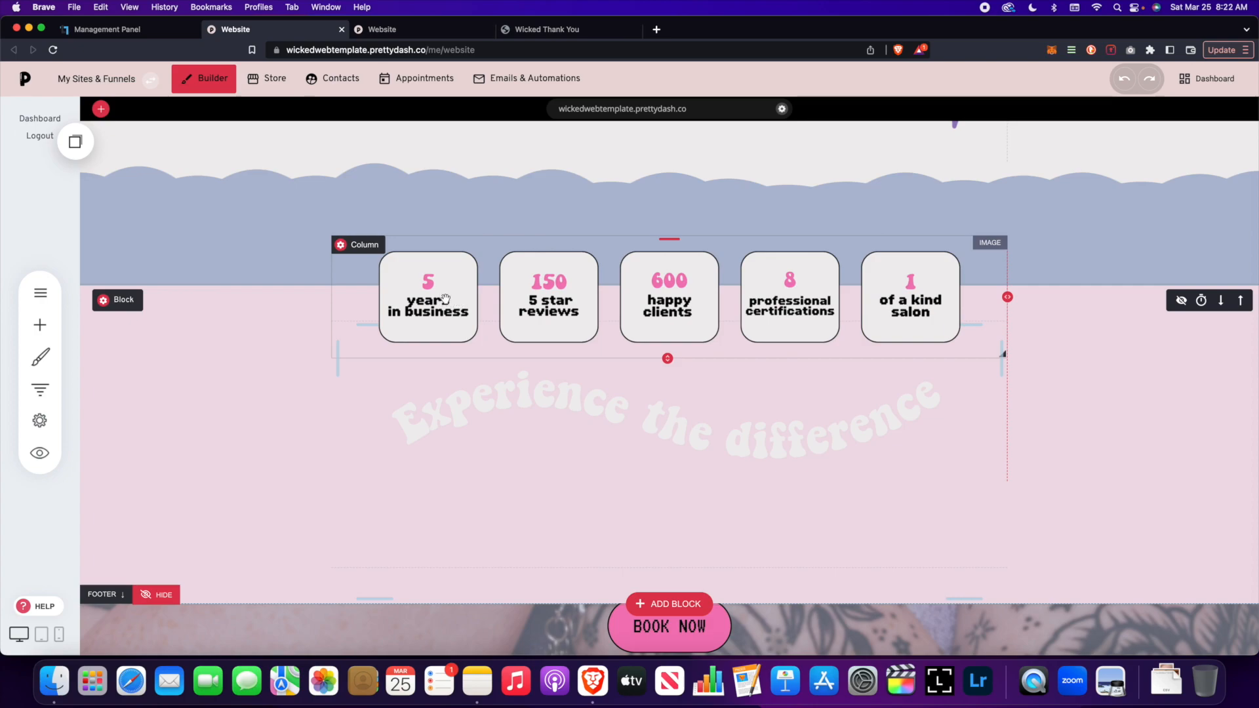
left_click(445, 299)
left_click(380, 220)
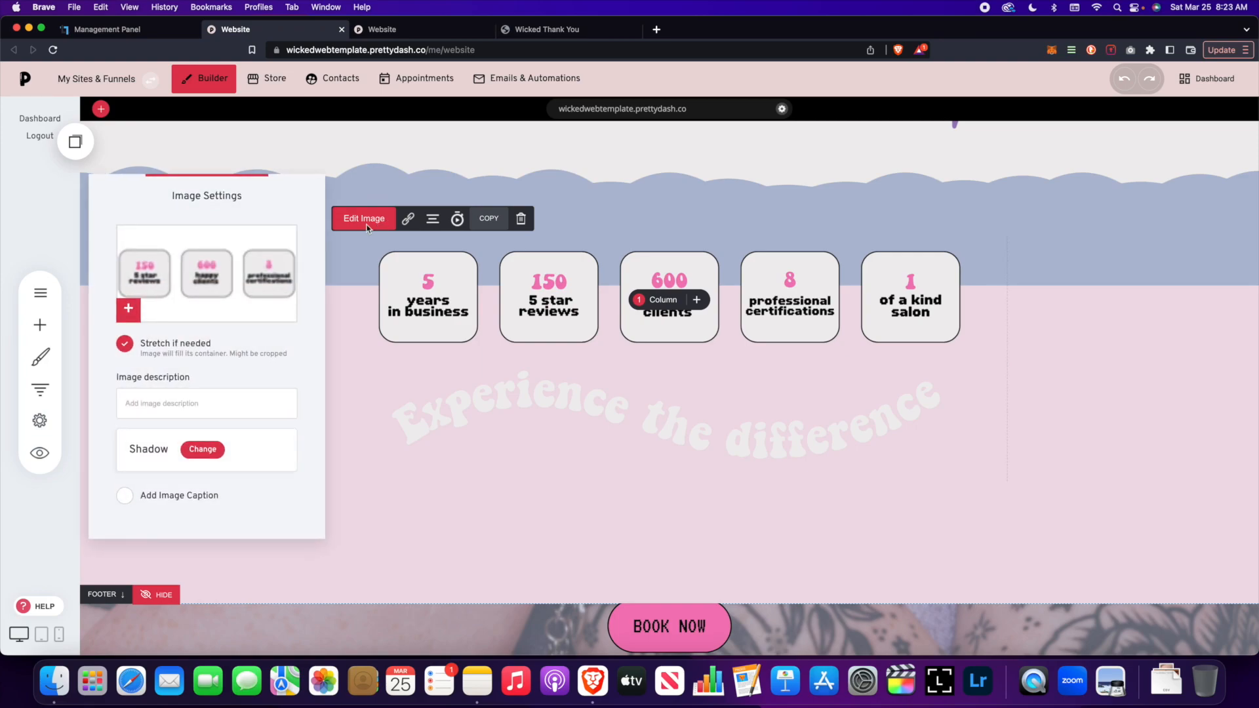
left_click(360, 297)
View the image settings of the Experience the difference graphic and close them without replacing it.
scroll(424, 300, "down", 3)
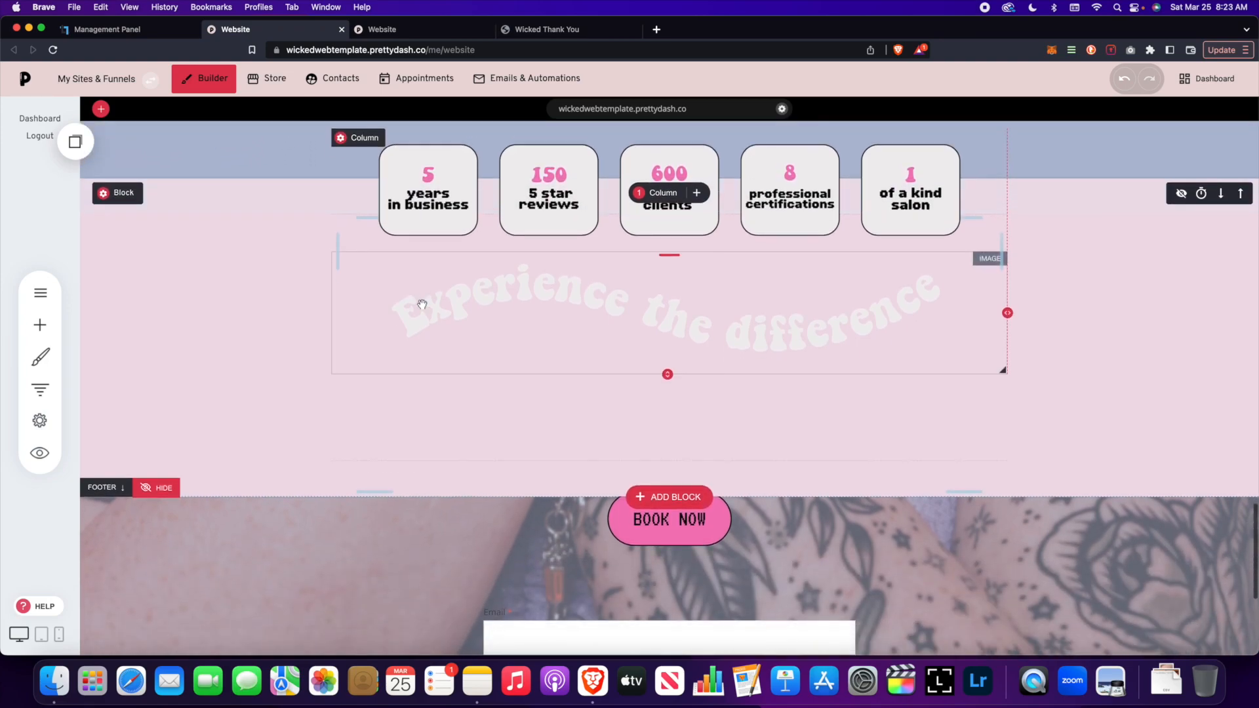
left_click(496, 286)
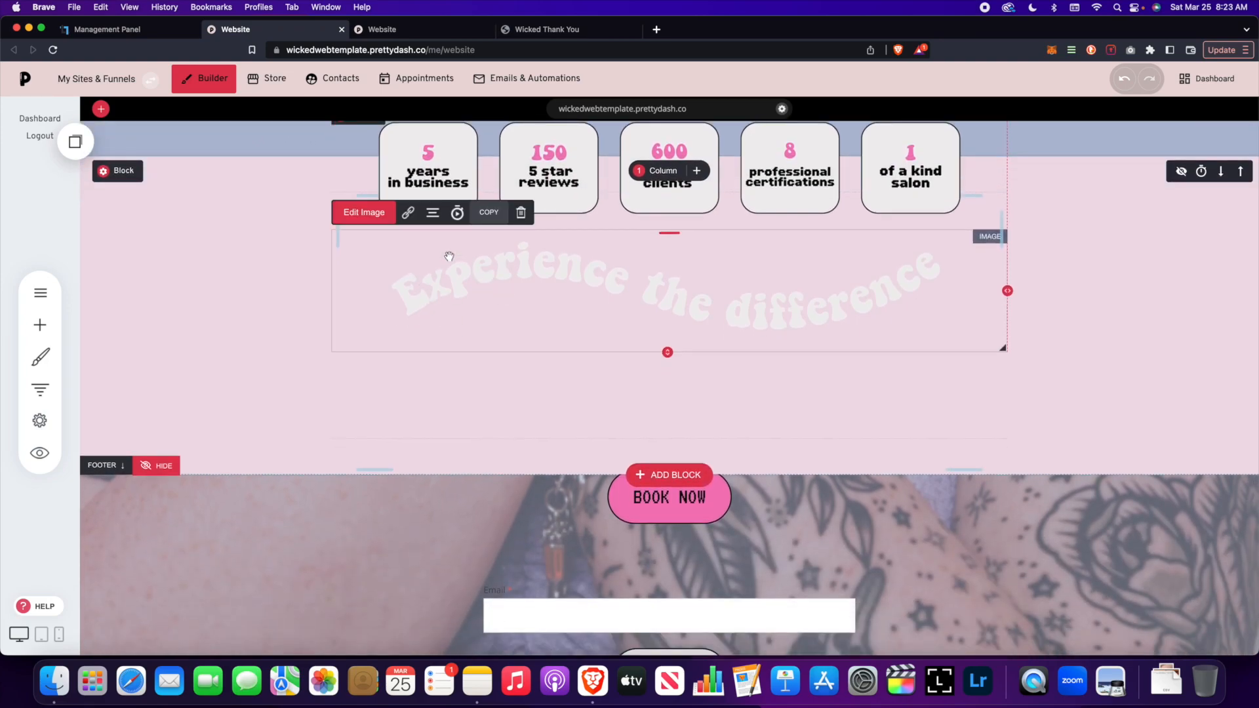
left_click(368, 217)
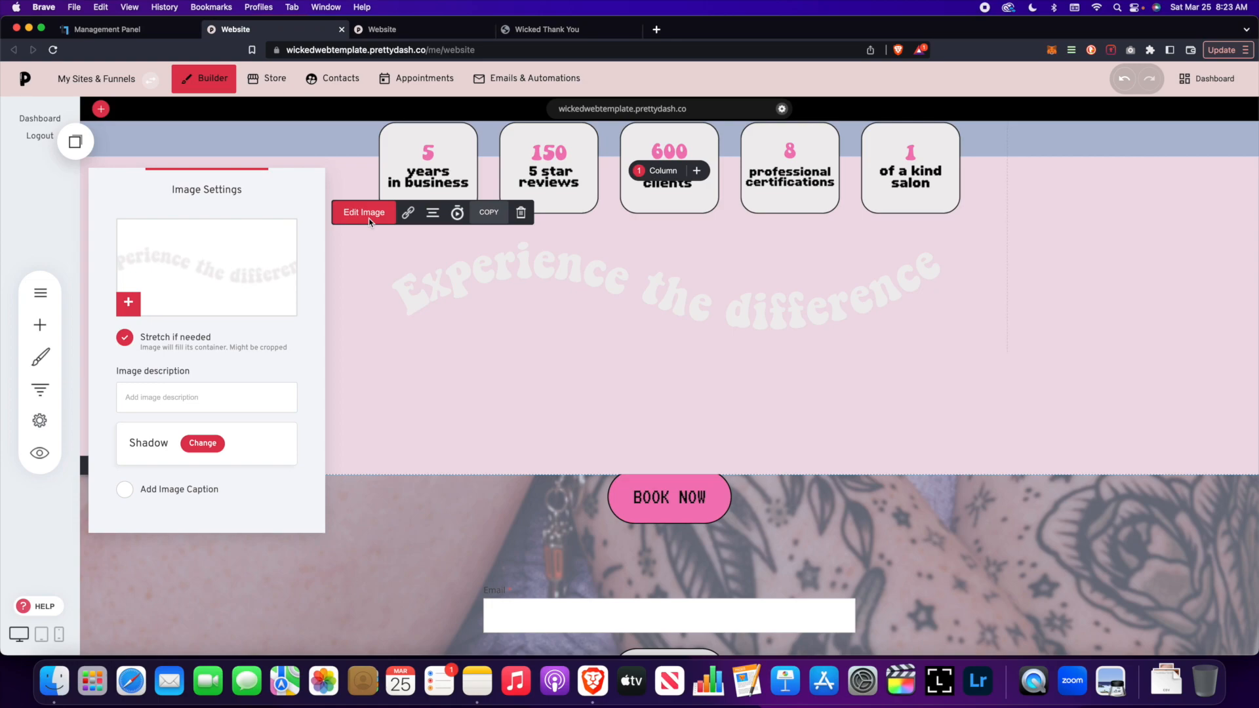
left_click(492, 275)
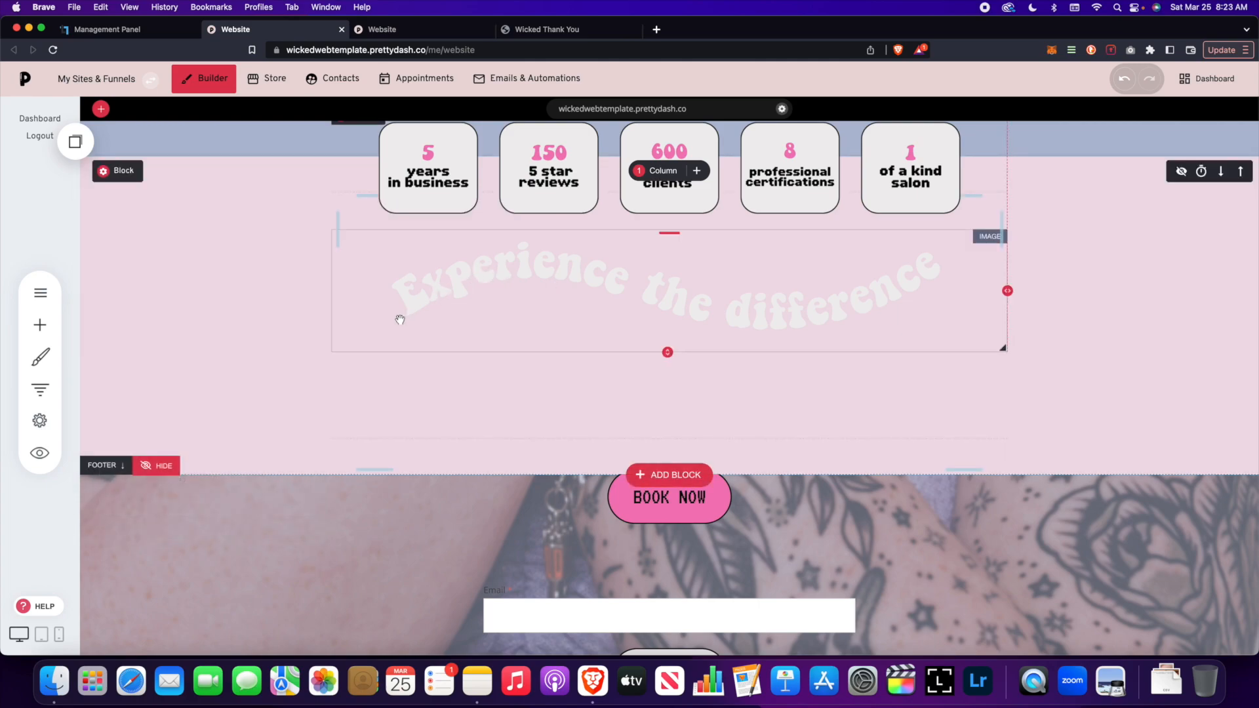
Try the footer block's background photo without its color overlay and turn the overlay back on.
scroll(374, 332, "down", 3)
left_click(666, 341)
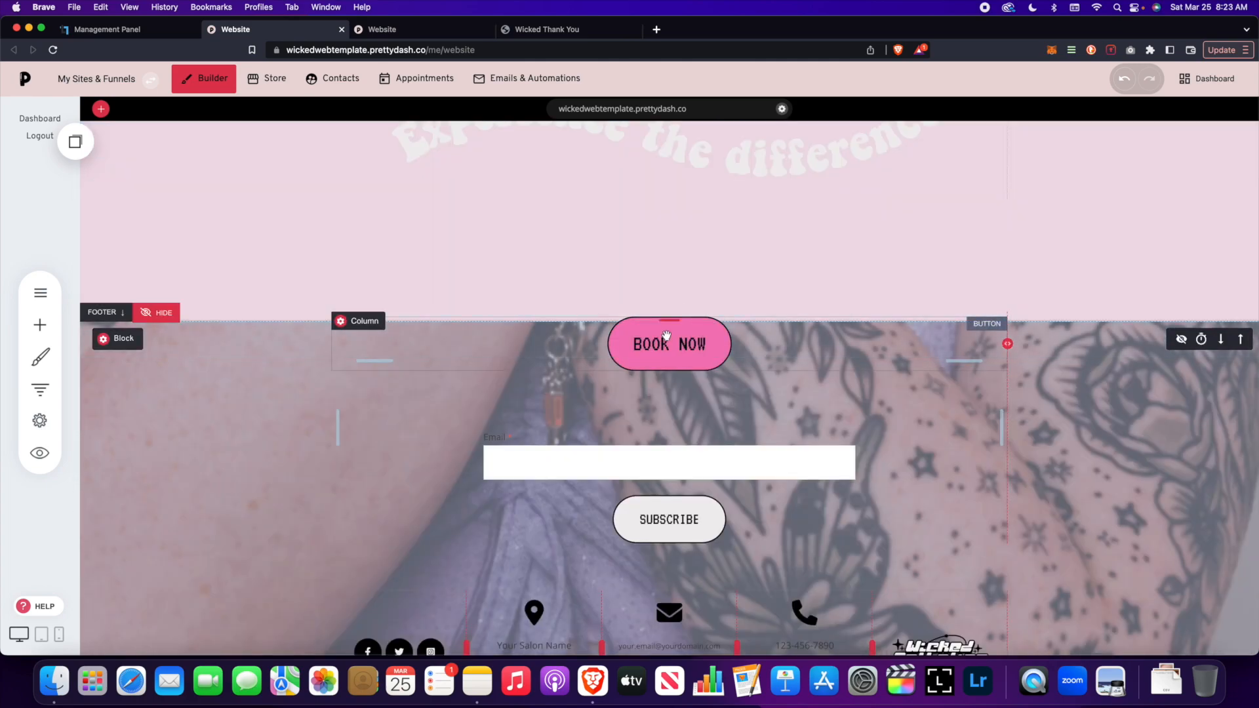
scroll(226, 336, "down", 3)
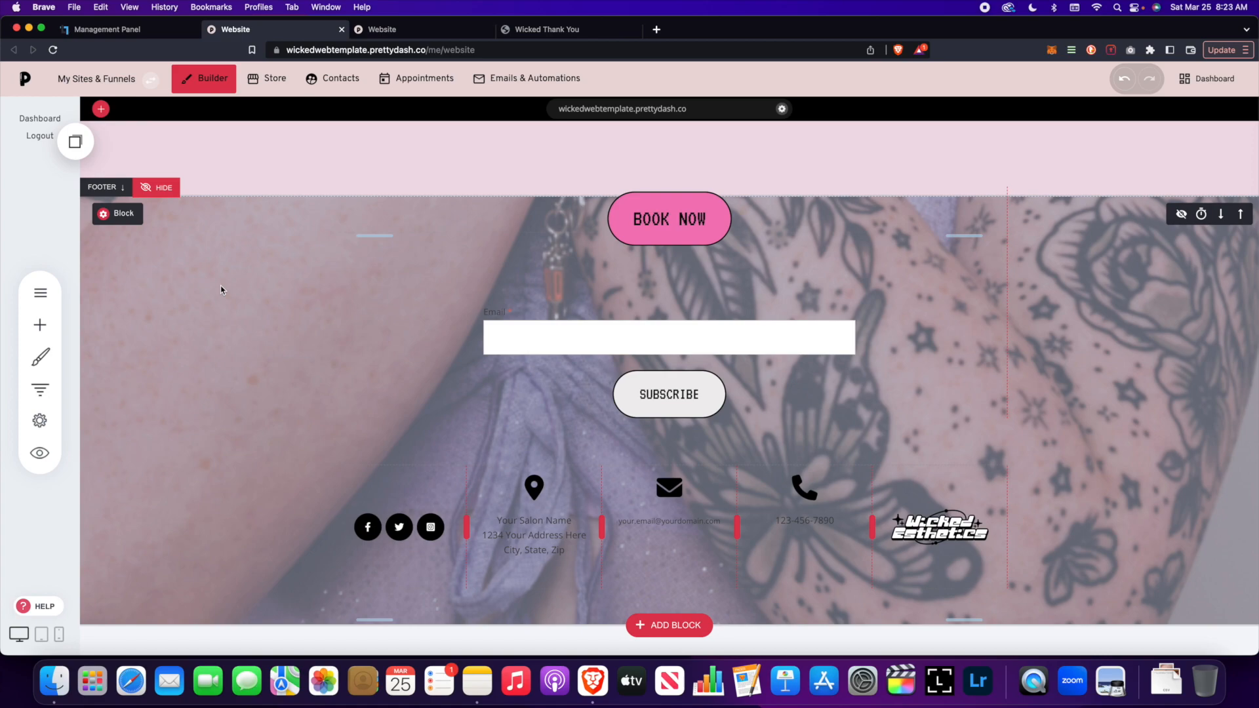
left_click(124, 215)
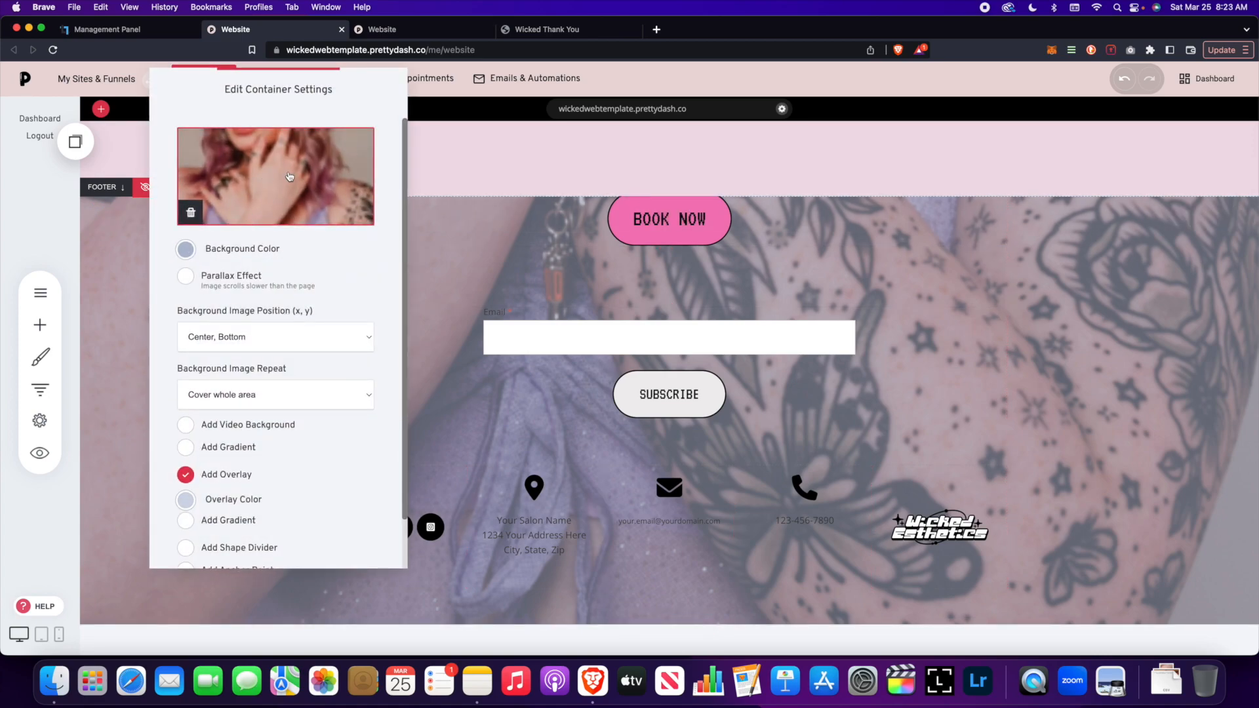
left_click(186, 475)
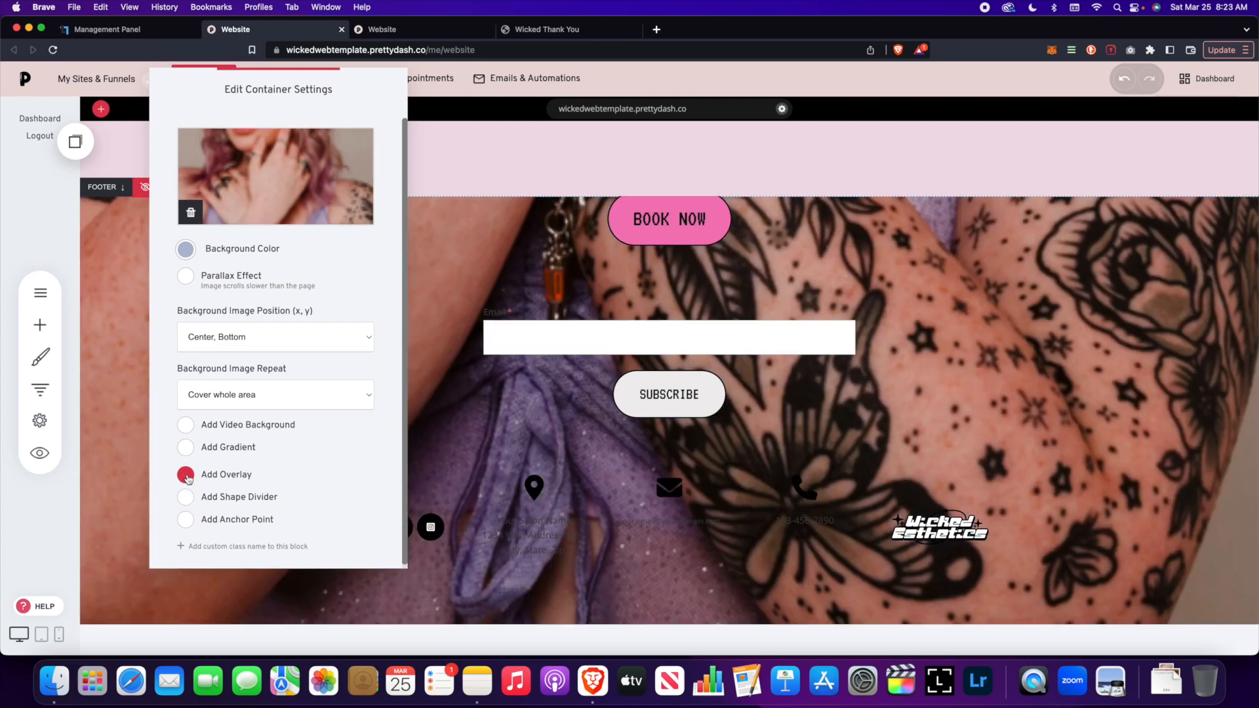
left_click(186, 475)
left_click(453, 387)
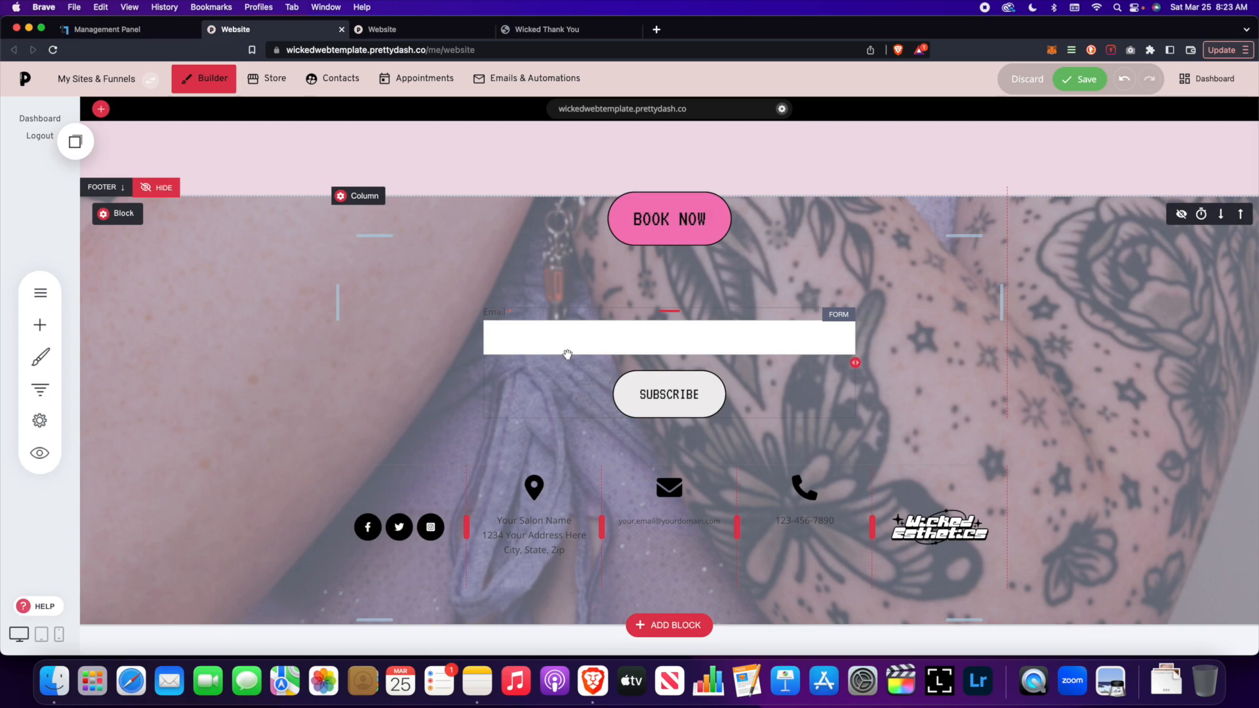
Review the footer subscribe form's settings and email list options, cancel without connecting a list, and save the page.
left_click(524, 340)
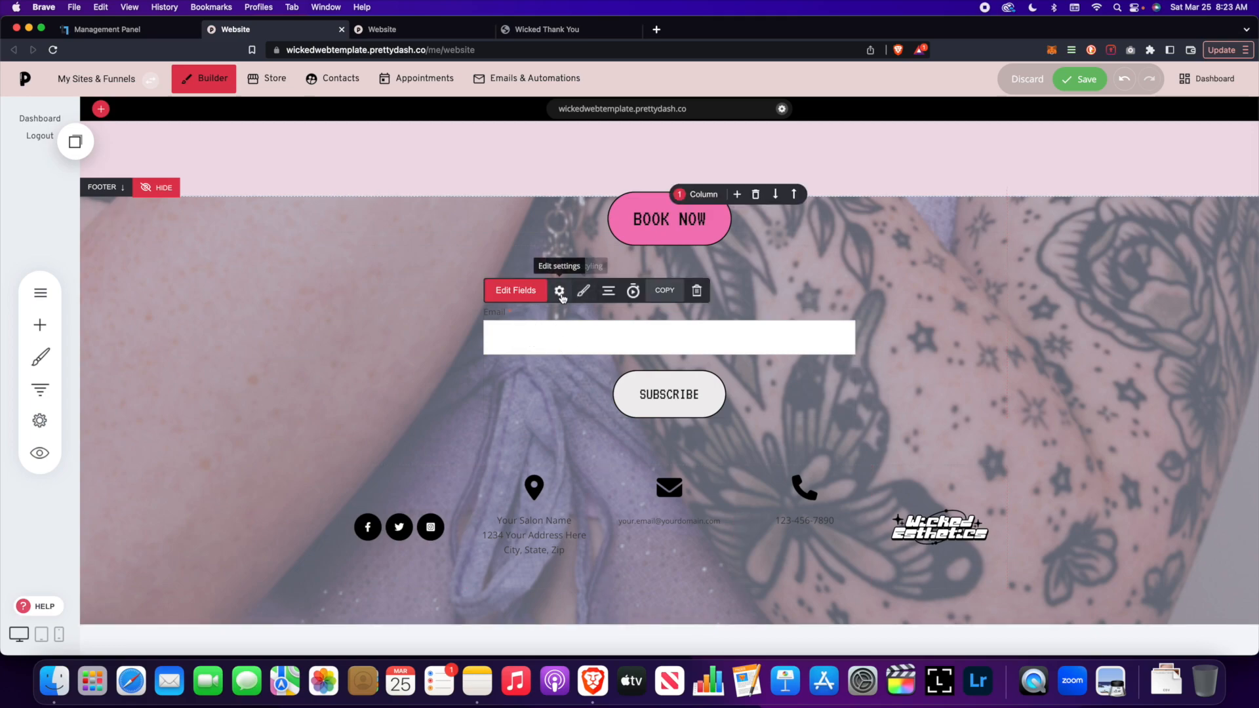
left_click(559, 292)
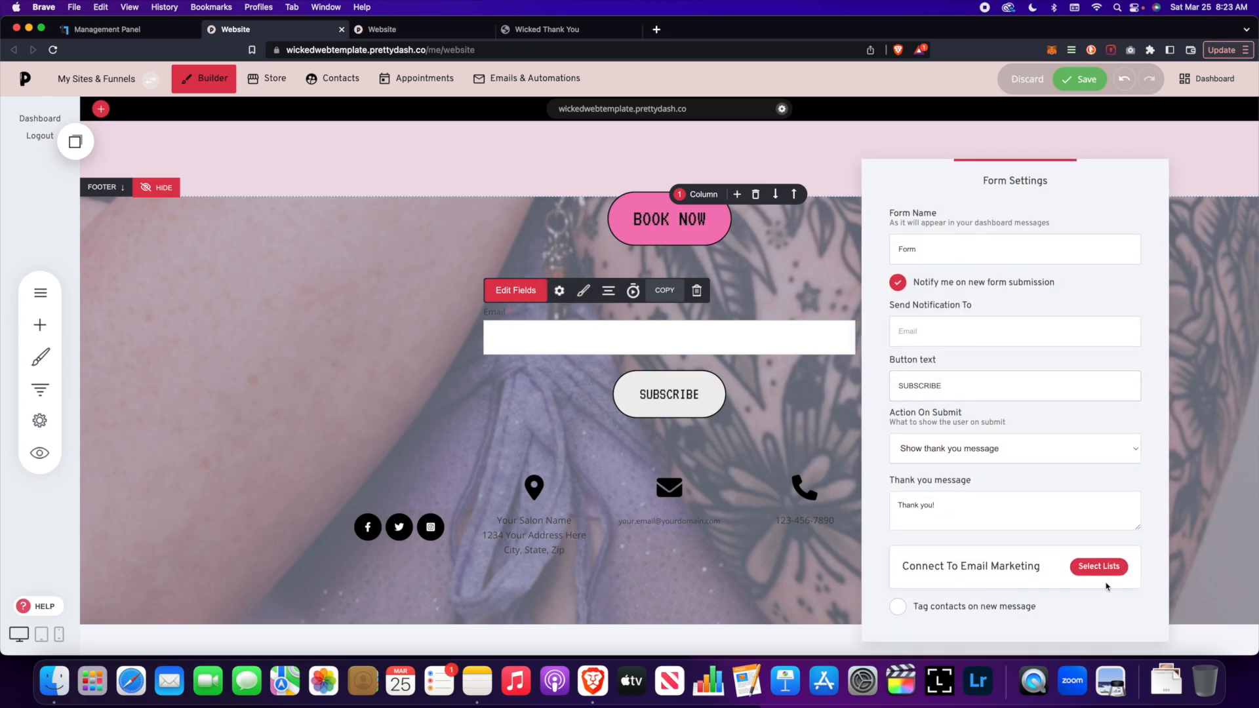
left_click(1101, 568)
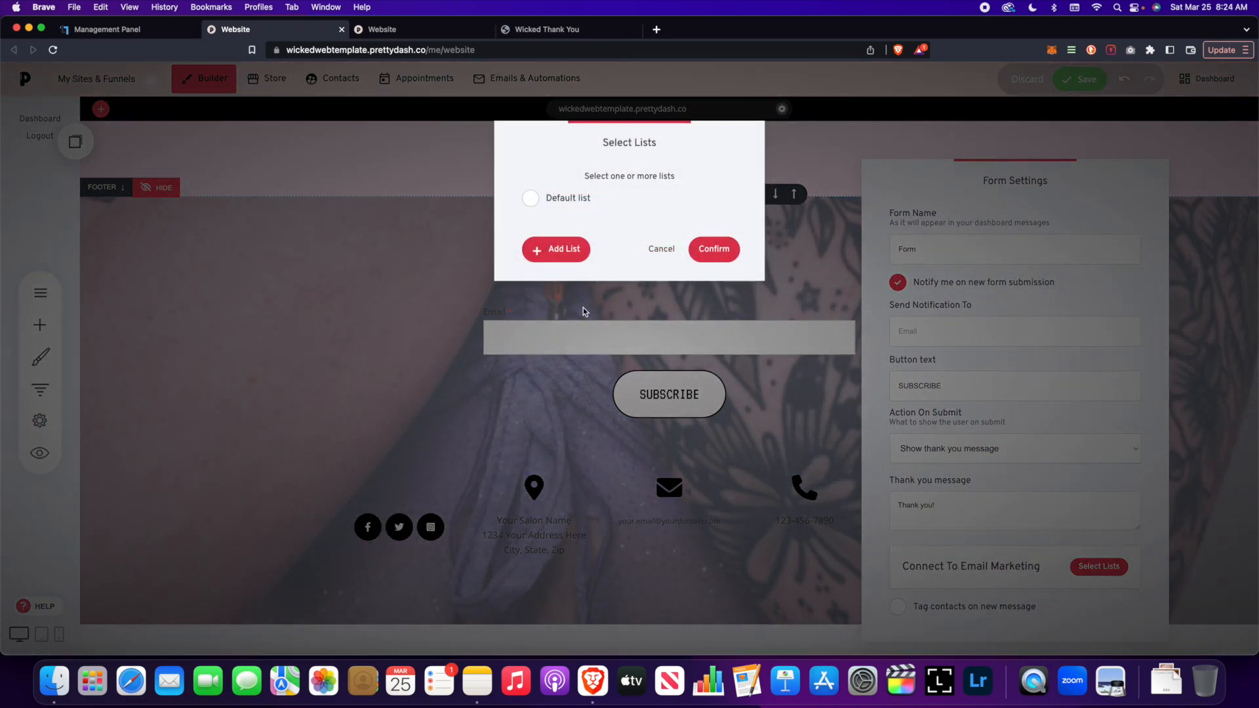
left_click(529, 198)
left_click(561, 249)
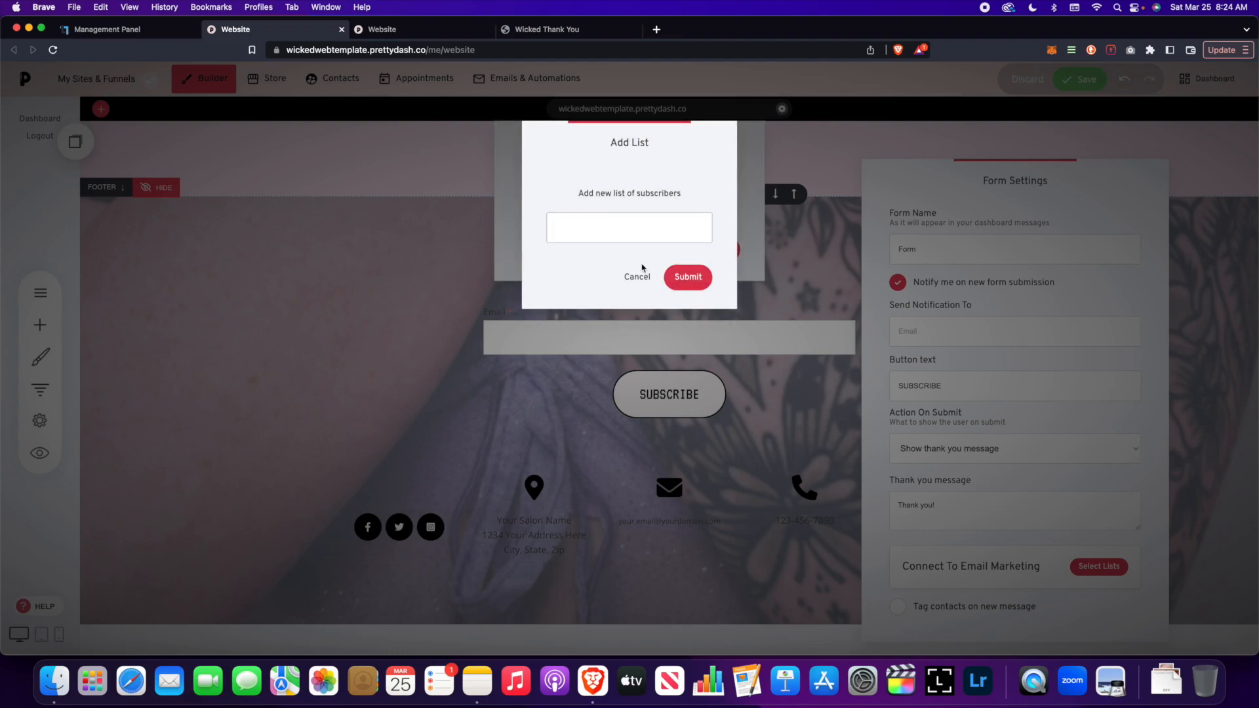
left_click(638, 274)
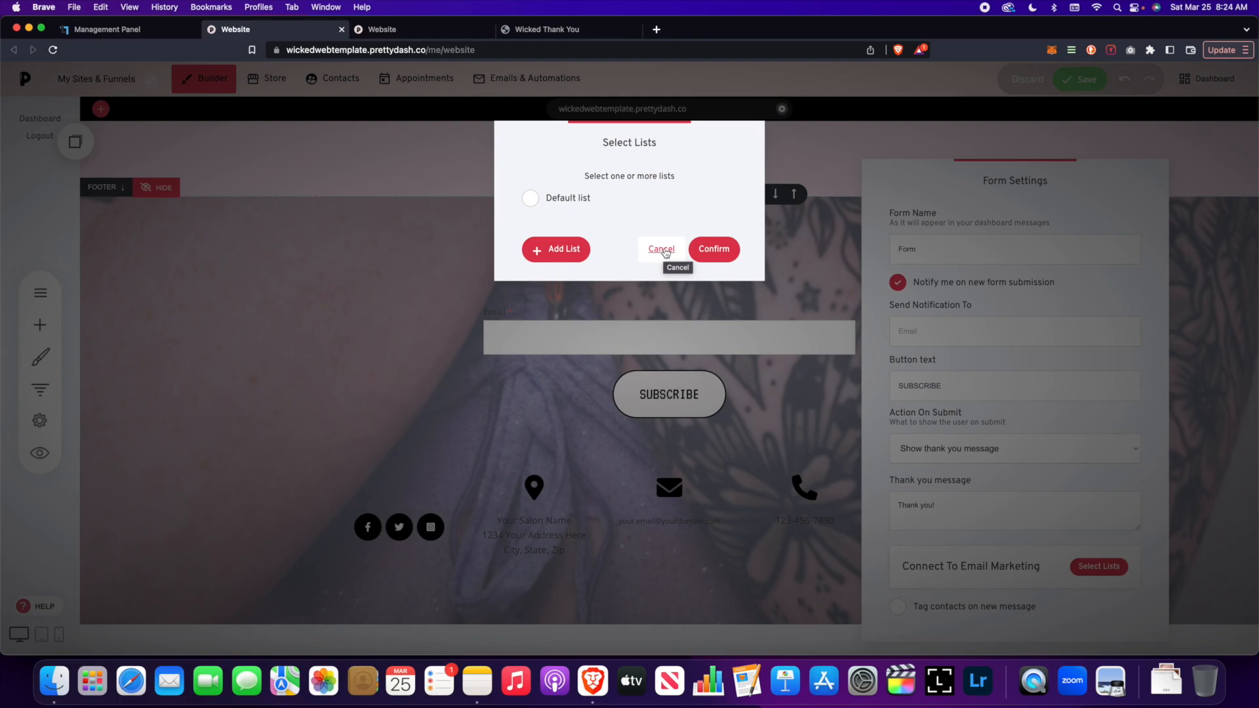
left_click(663, 250)
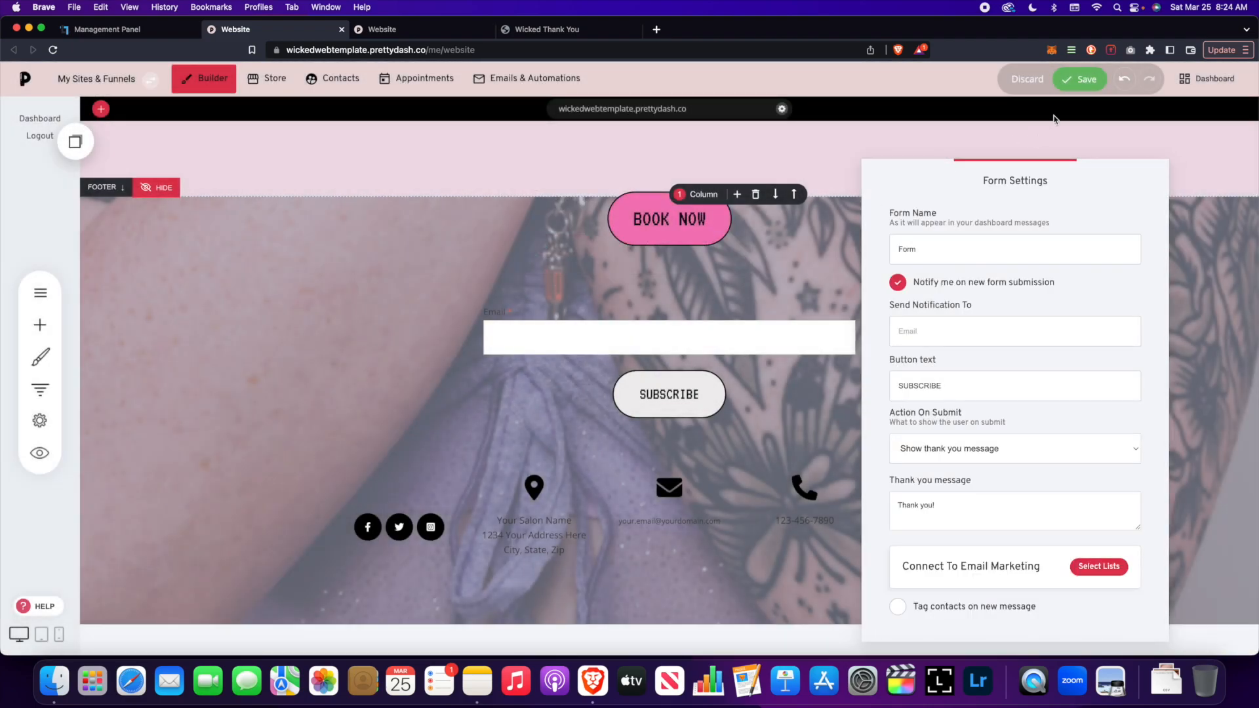
left_click(1079, 79)
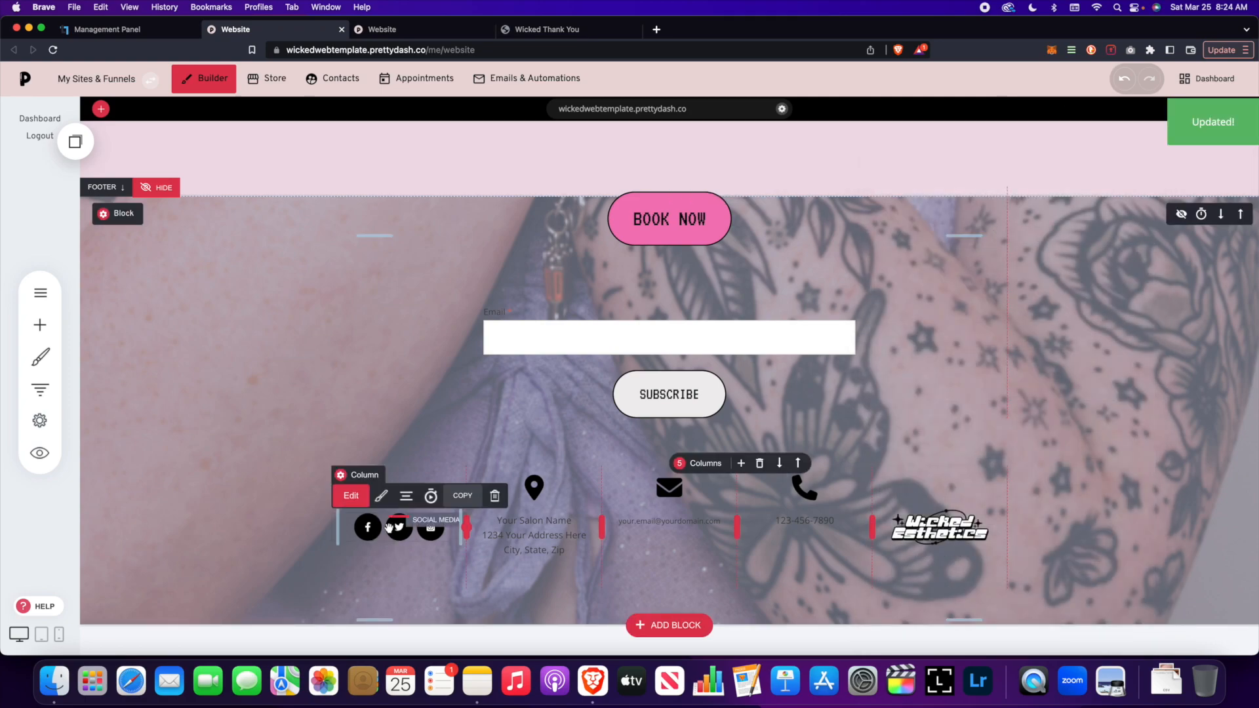
View the link settings of the footer's social media icons and close them without changing the URLs.
left_click(356, 500)
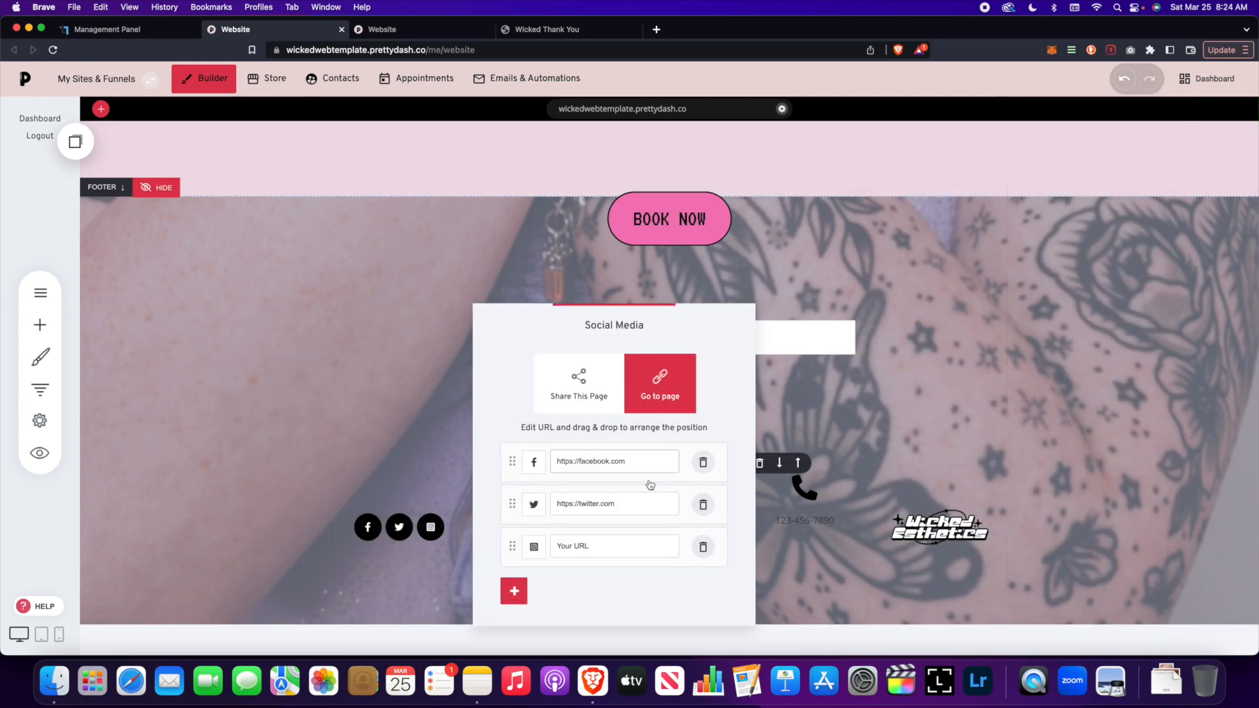
left_click(413, 434)
left_click(382, 497)
left_click(450, 423)
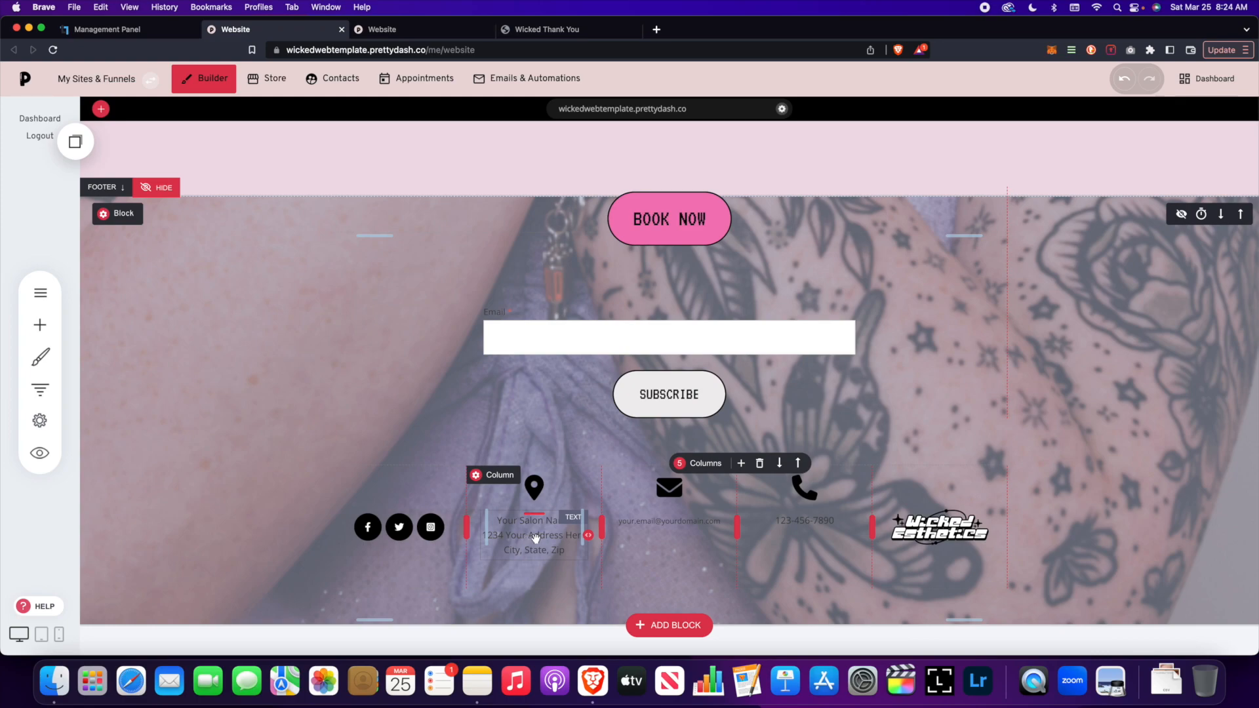
View the settings of the location icon above the footer's salon address, and close them without changes.
left_click(534, 488)
left_click(523, 454)
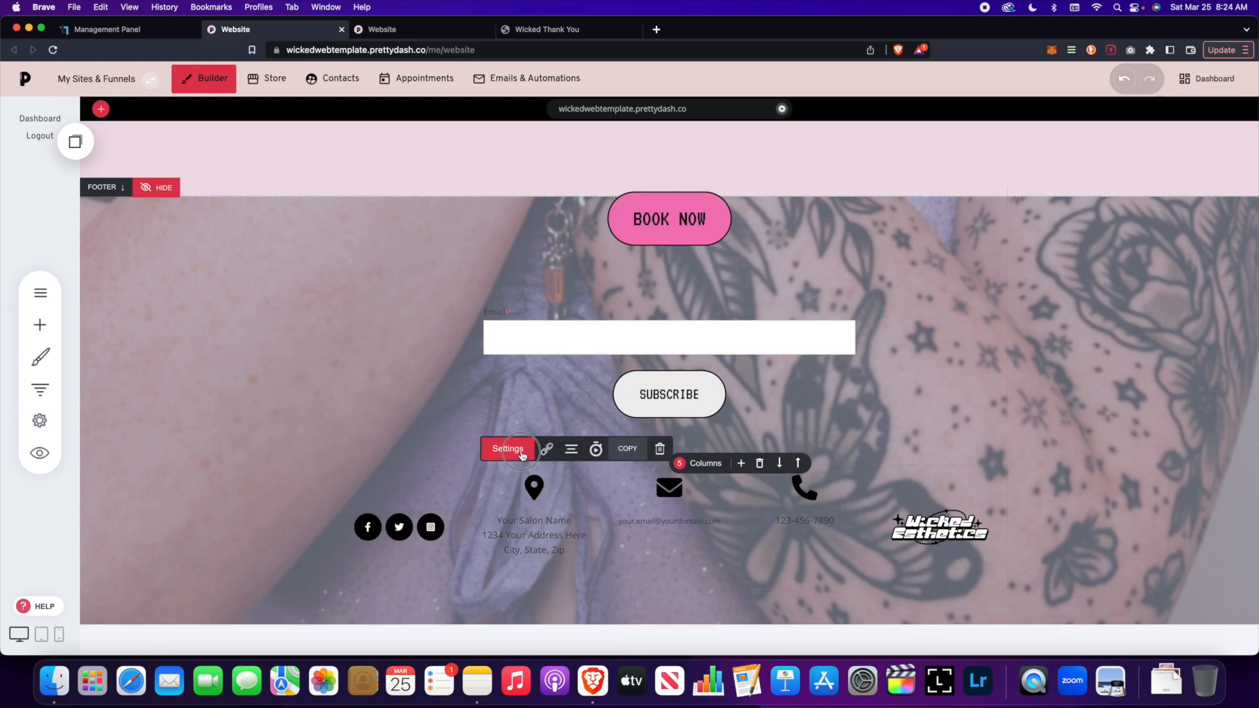
left_click(708, 487)
scroll(824, 471, "down", 5)
left_click(938, 351)
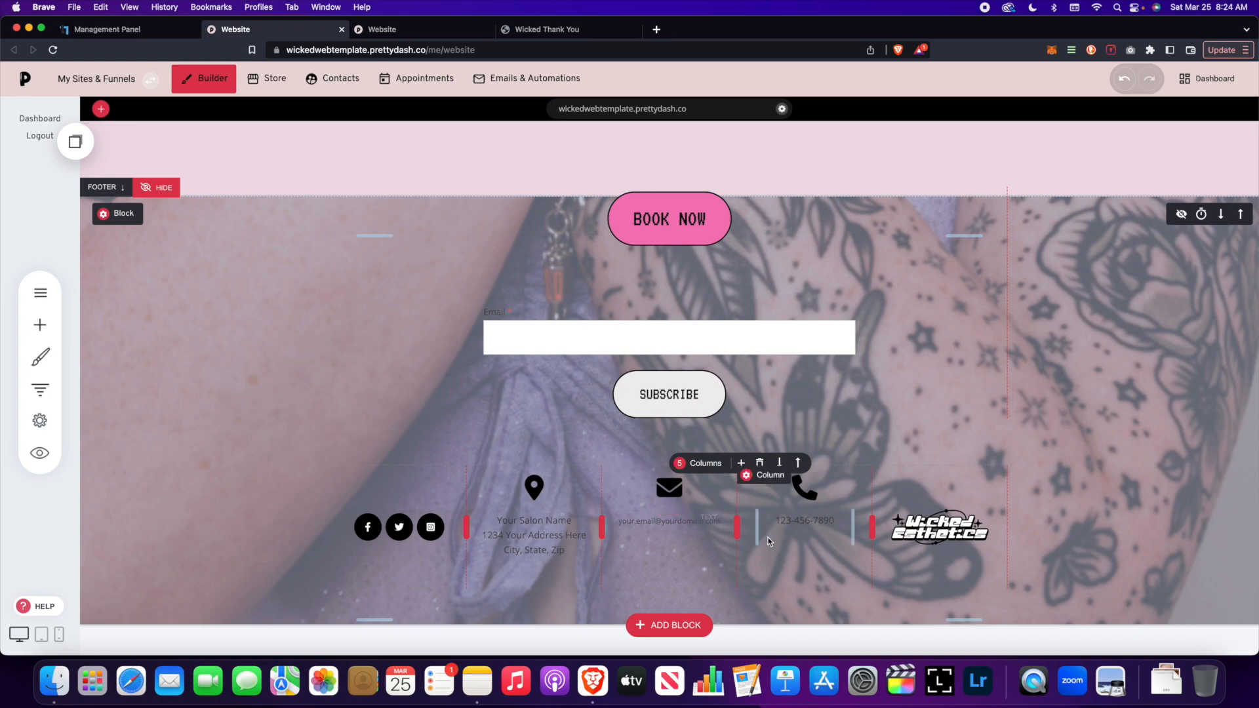
View the Phone link option for the footer's phone number text and cancel without adding a link.
left_click(810, 522)
left_click(810, 523)
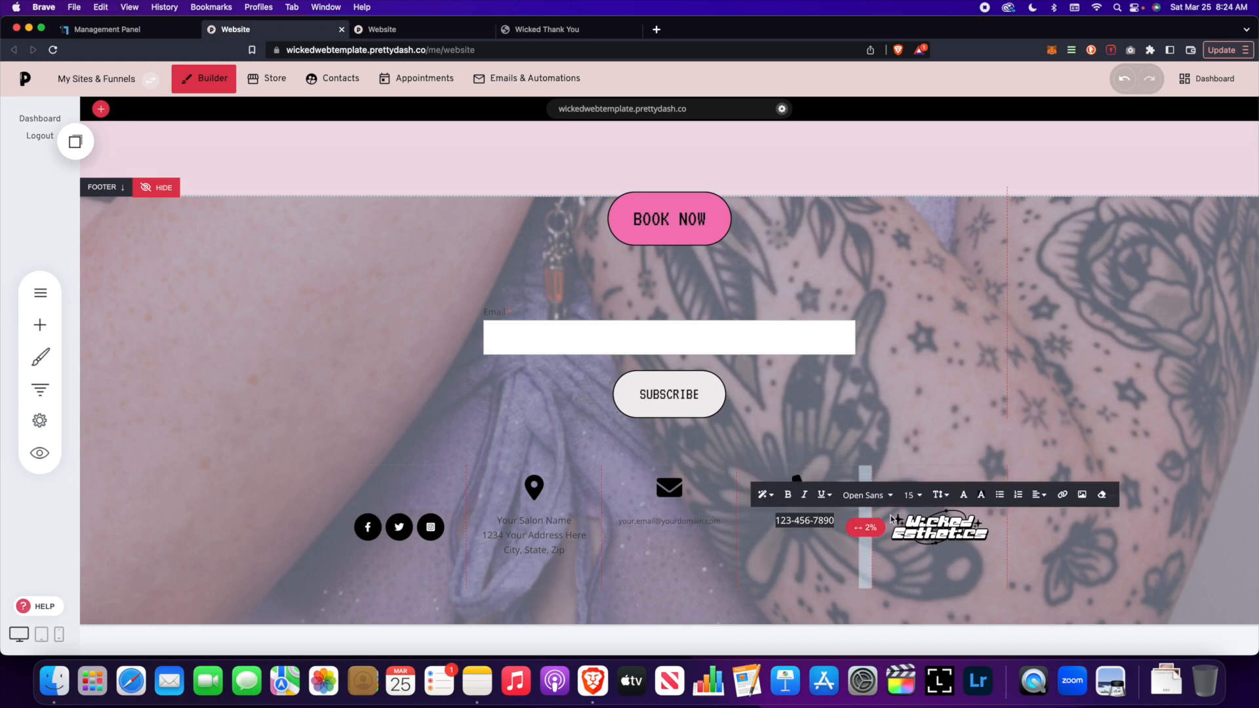
left_click(1062, 495)
left_click(484, 367)
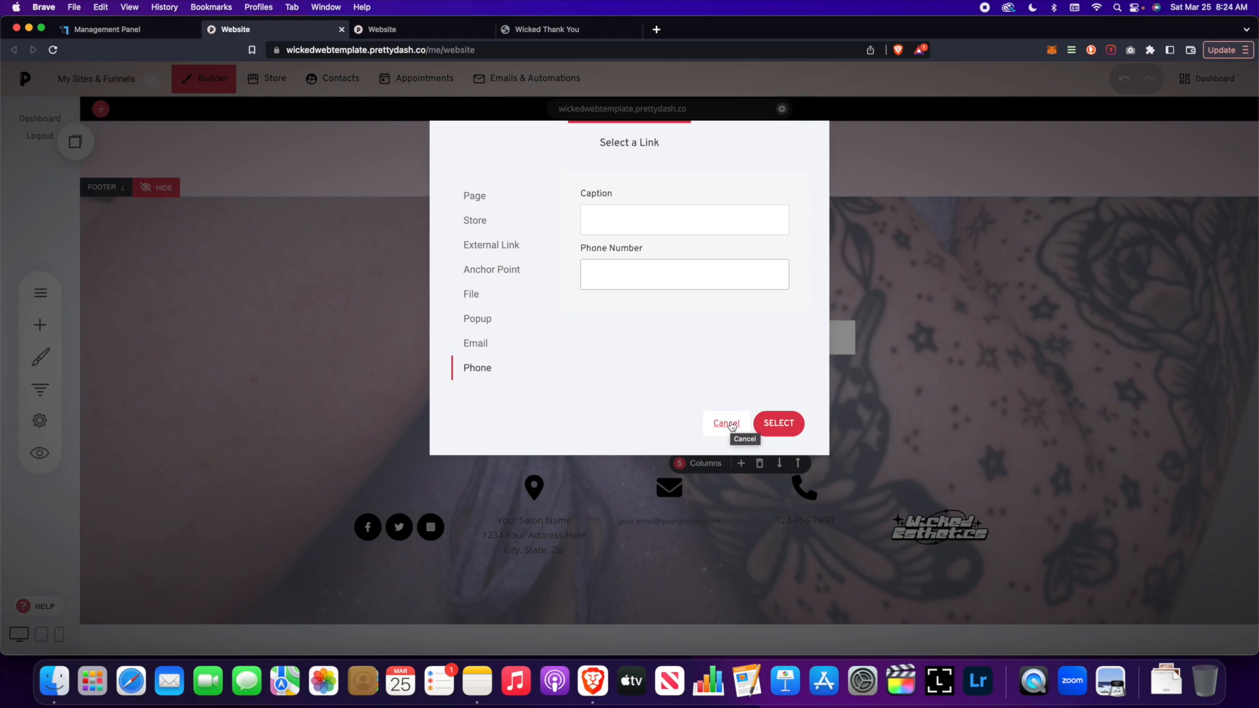
left_click(731, 426)
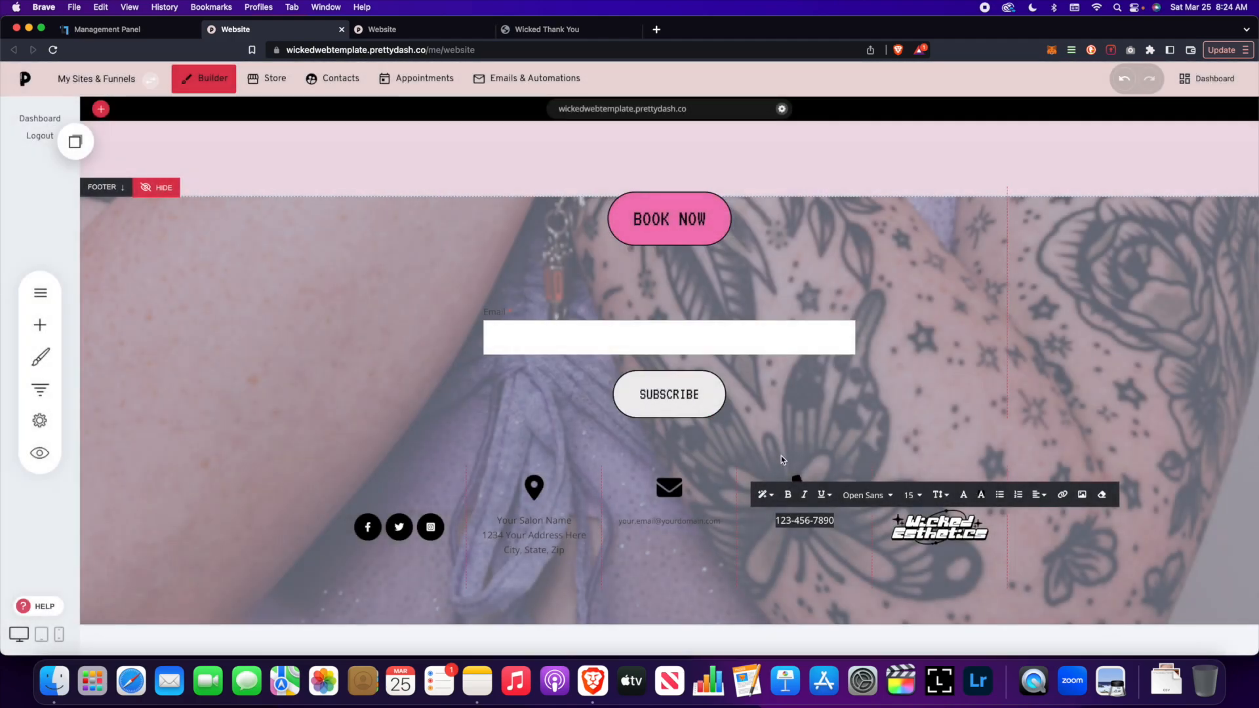
View the image settings of the footer's Wicked Esthetics logo and close them without changes.
left_click(1020, 445)
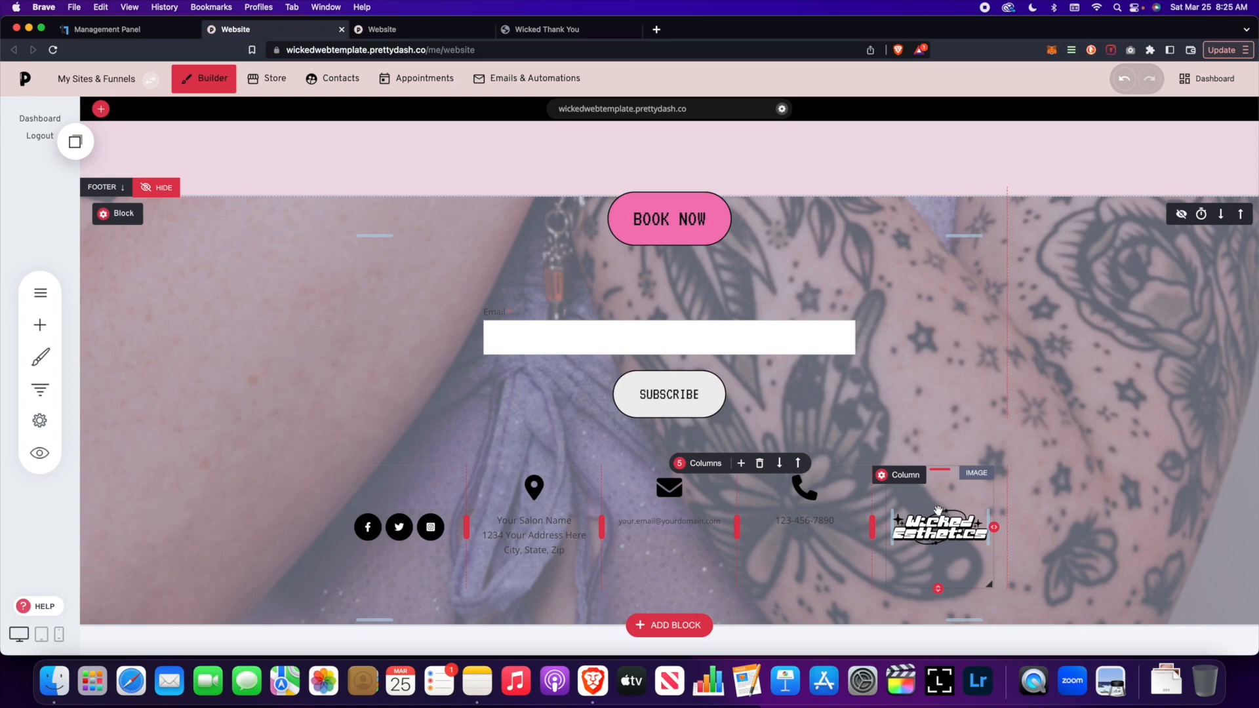
left_click(936, 511)
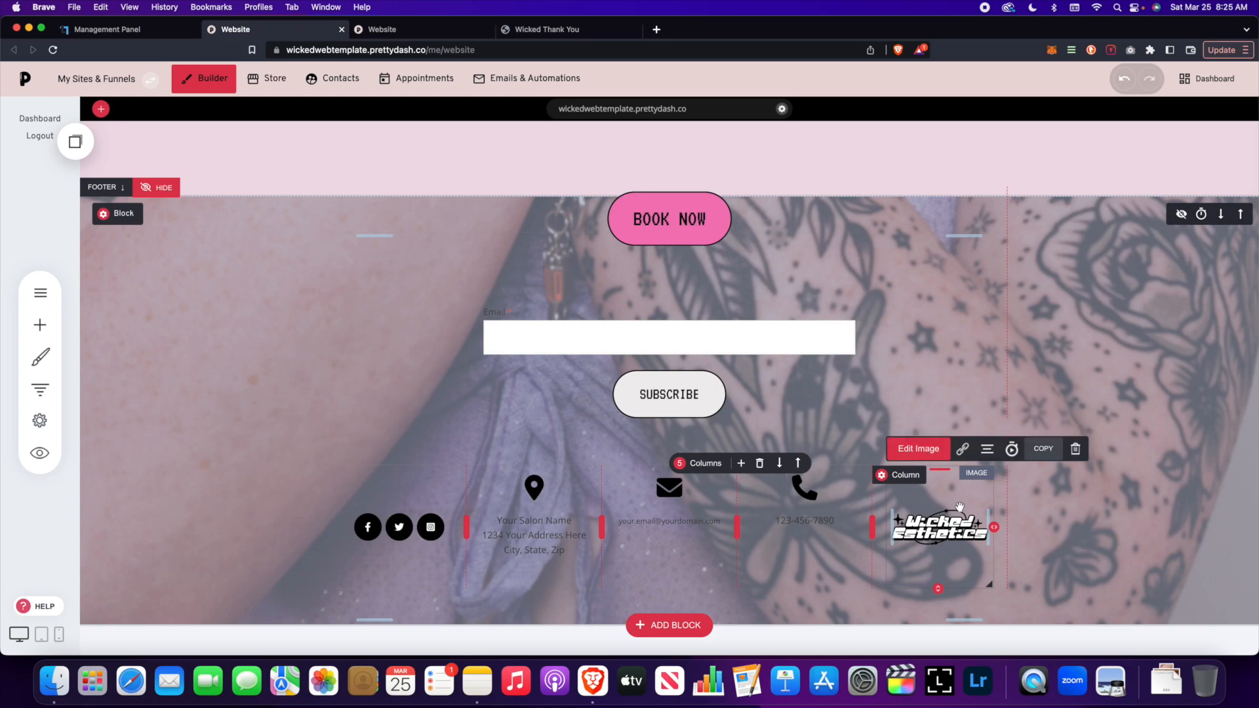
left_click(917, 449)
left_click(1025, 388)
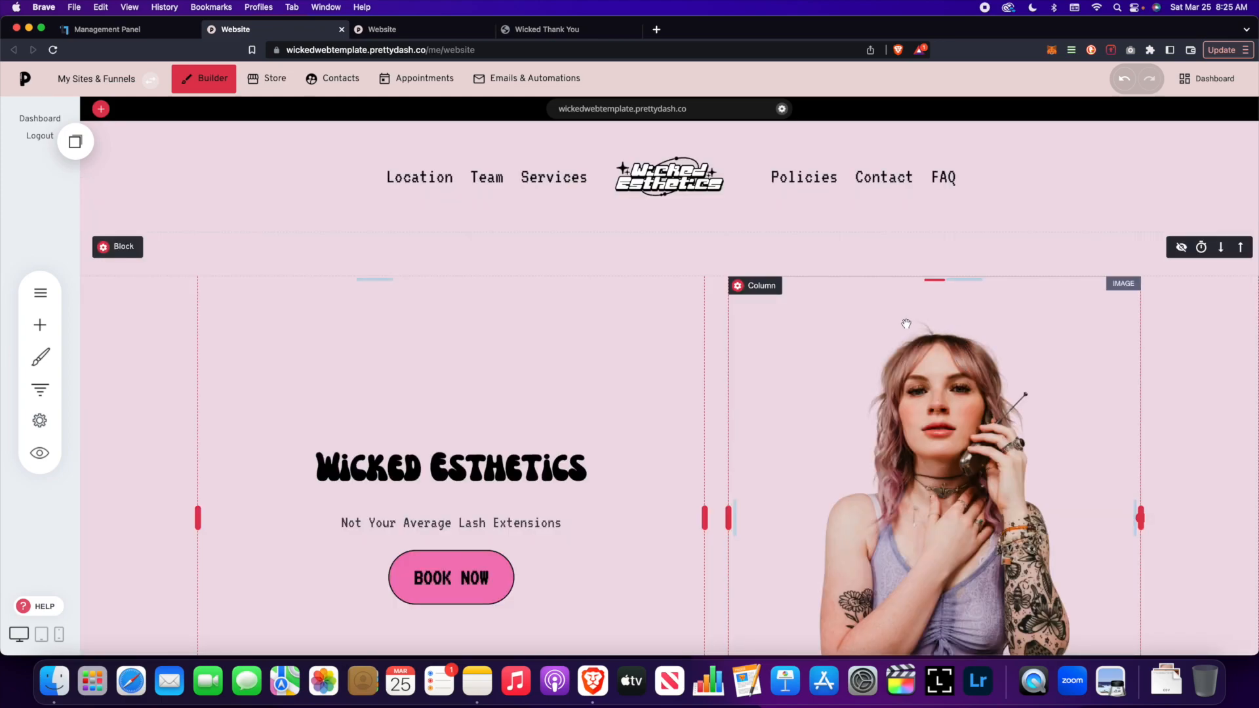
Open the Location page for editing and bring its studio section into view.
left_click(37, 299)
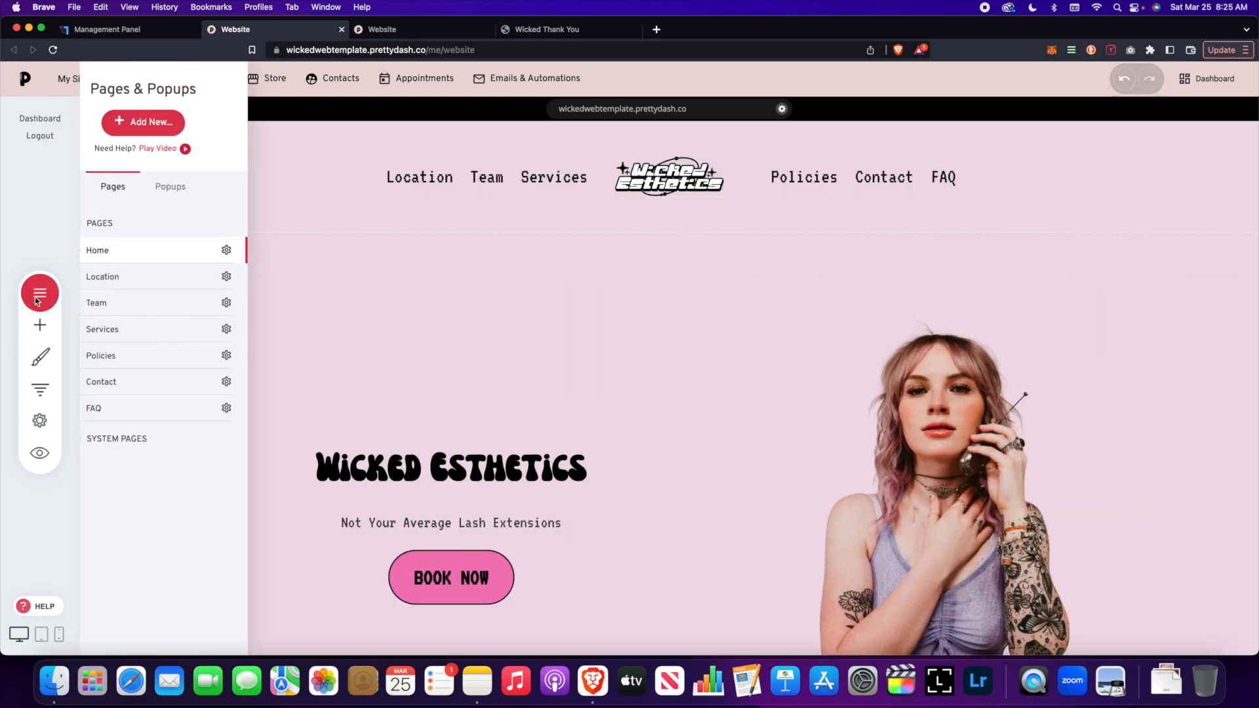
left_click(149, 276)
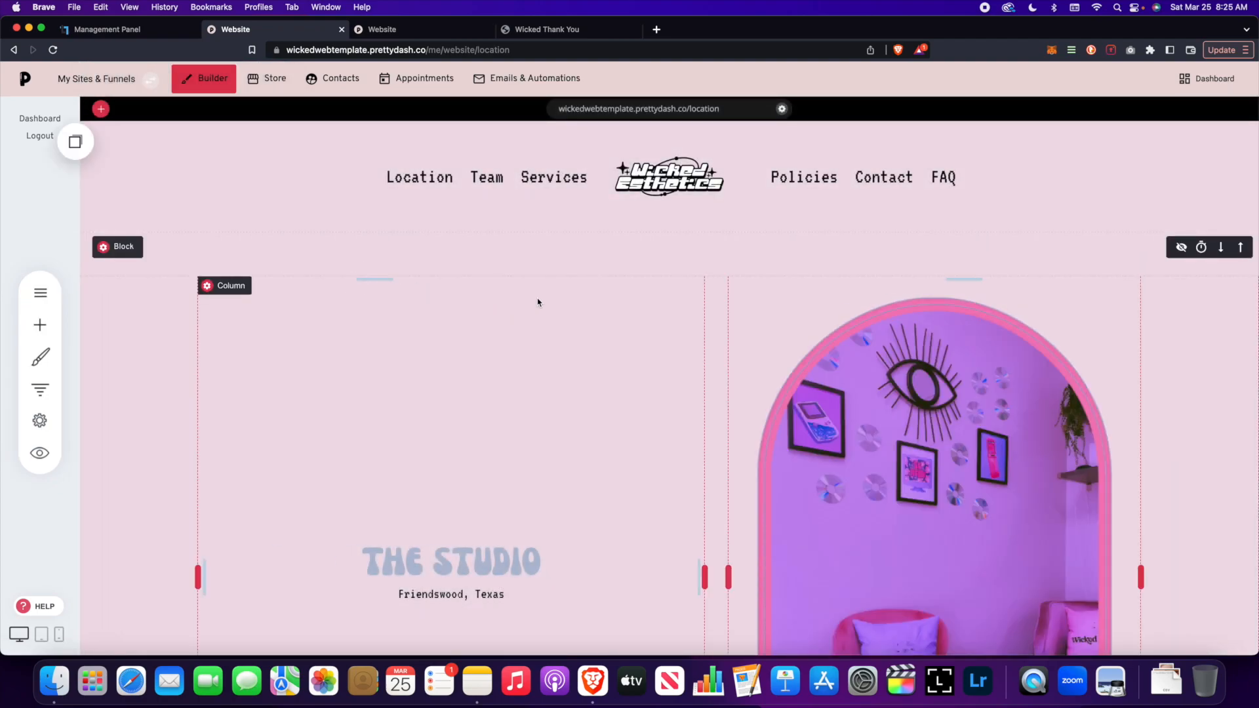
scroll(538, 302, "down", 5)
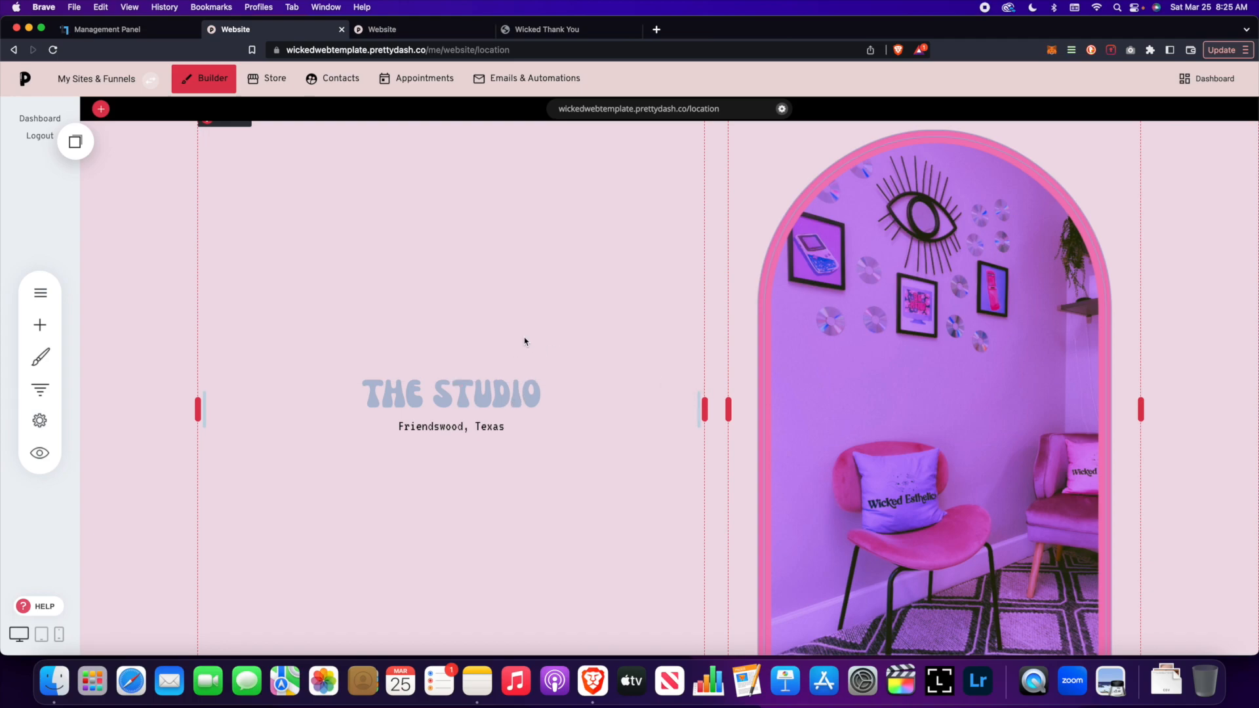
scroll(513, 340, "down", 2)
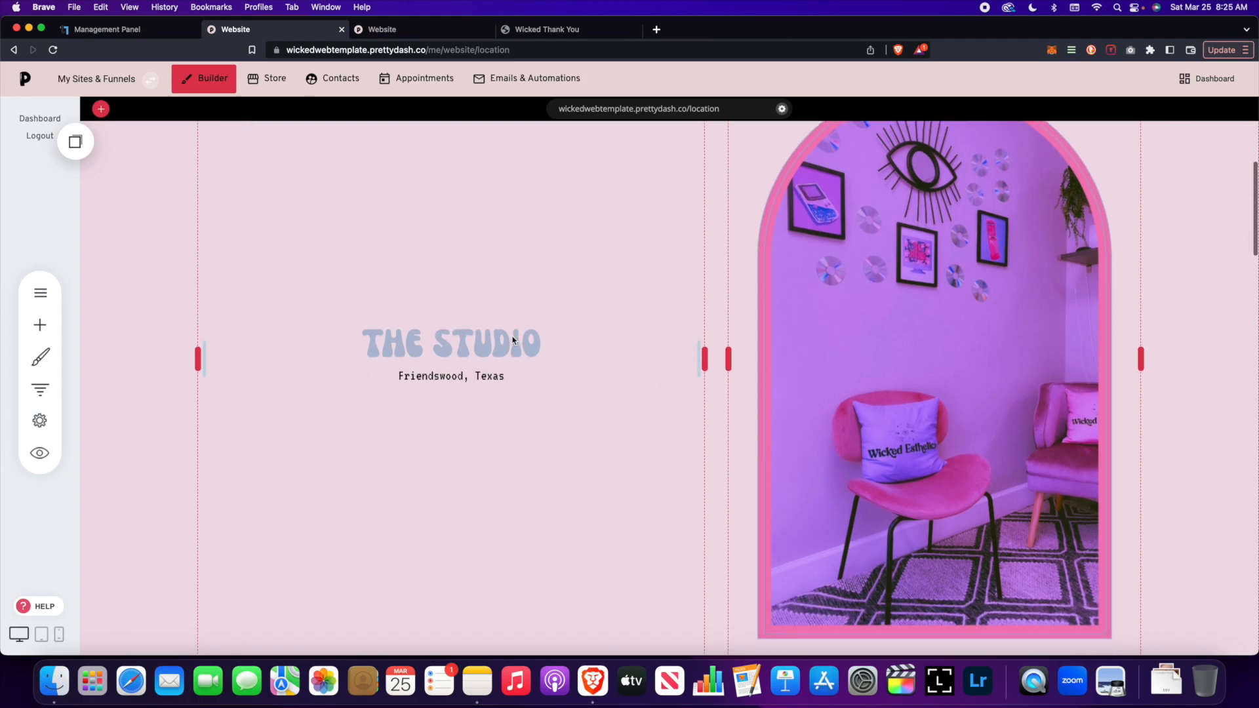
View the text formatting options of the "The Studio" heading and deselect it without changes.
left_click(495, 341)
double_click(495, 342)
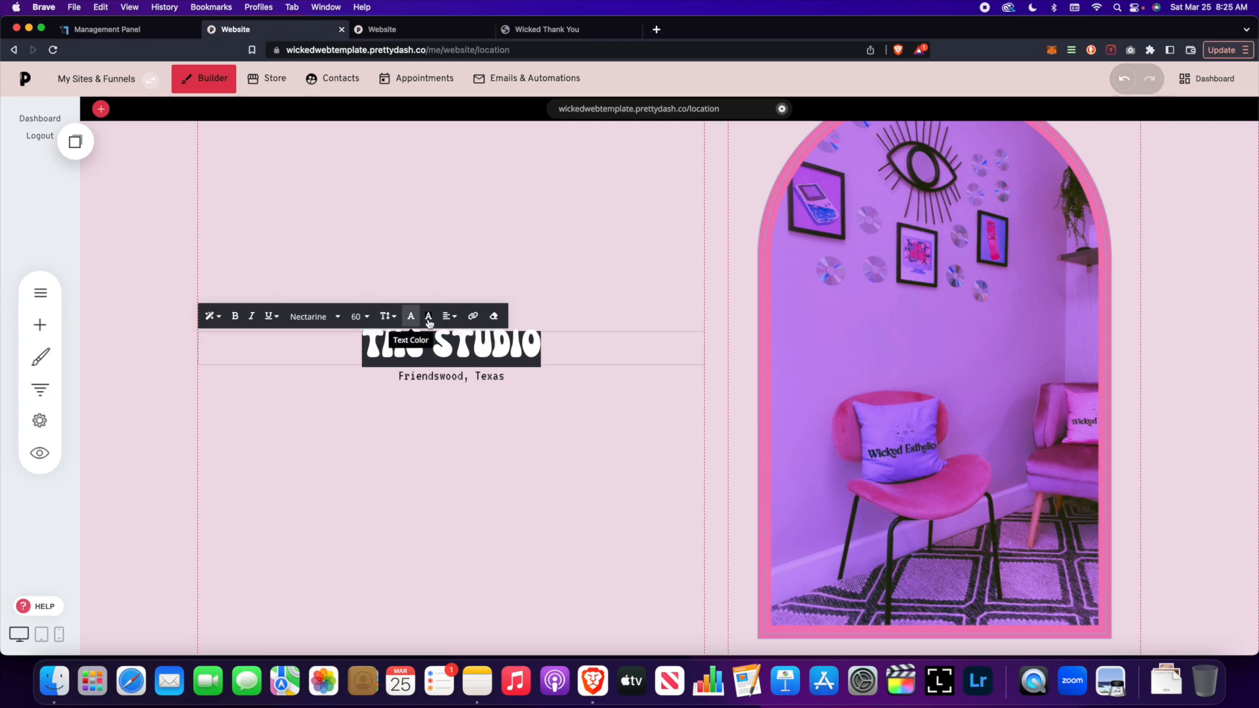
left_click(572, 323)
scroll(860, 289, "up", 5)
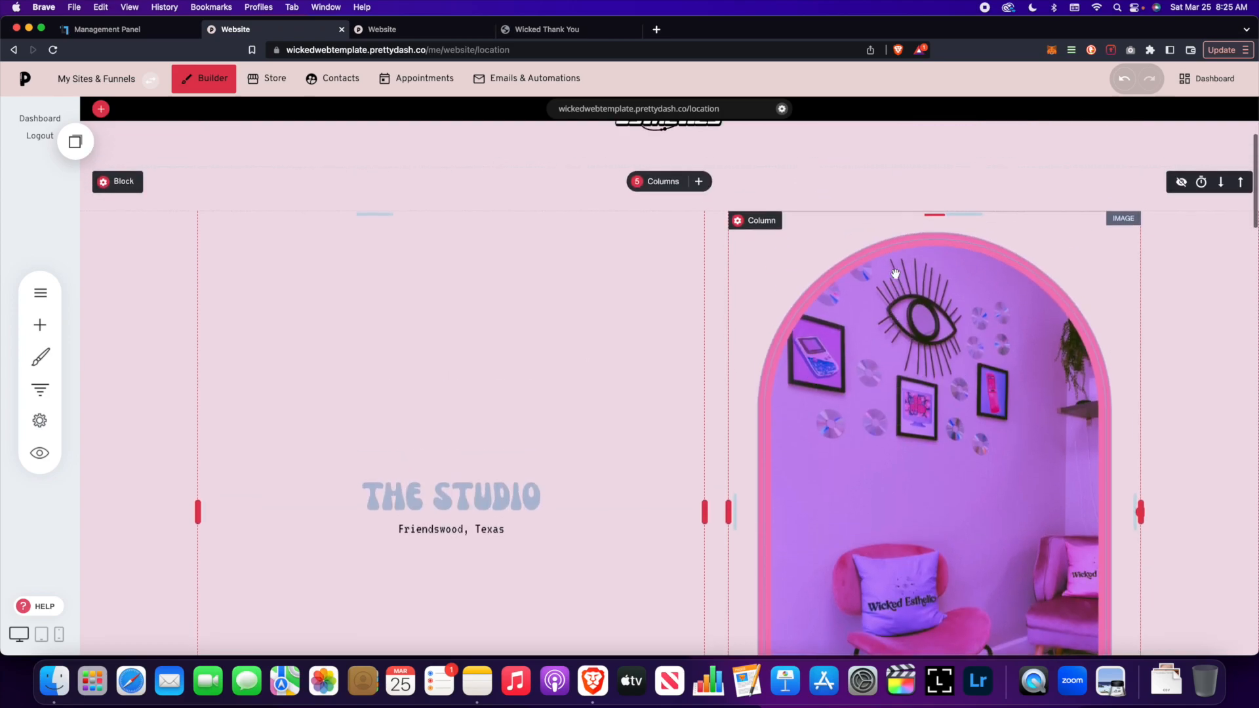
scroll(884, 327, "down", 2)
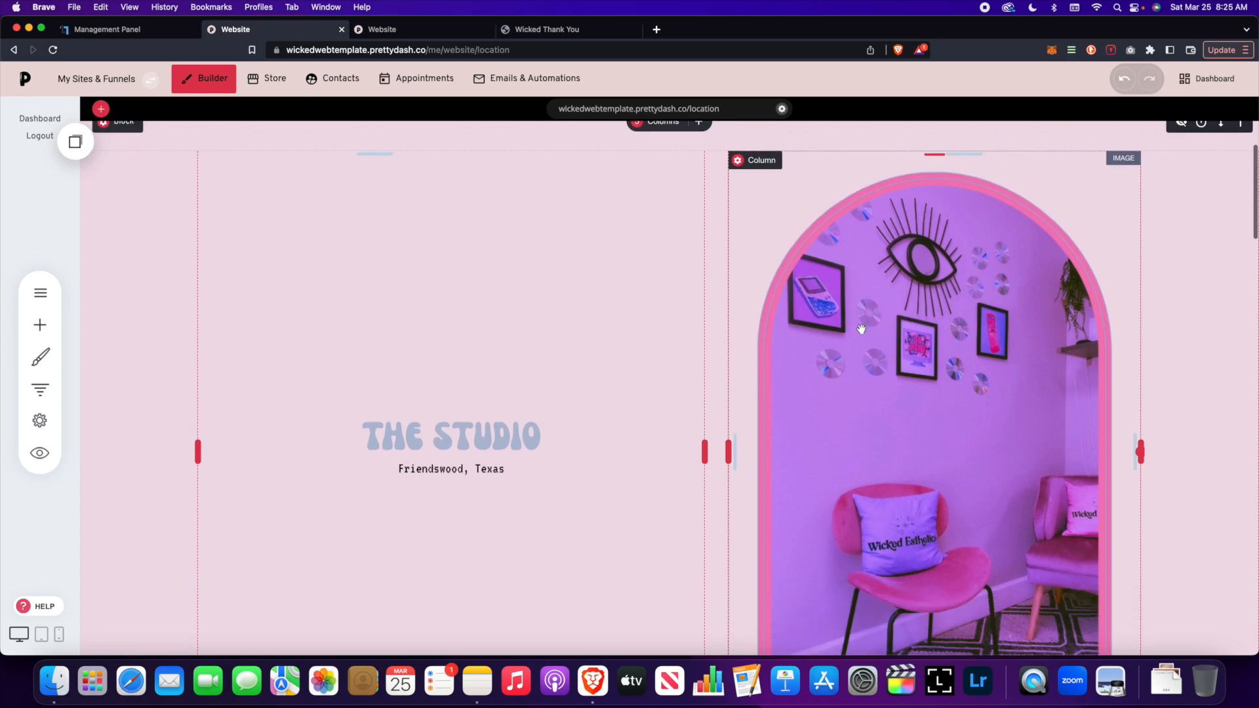
Check the Canva file links on the Wicked Thank You page and return to the Location page in the builder.
key("super+4")
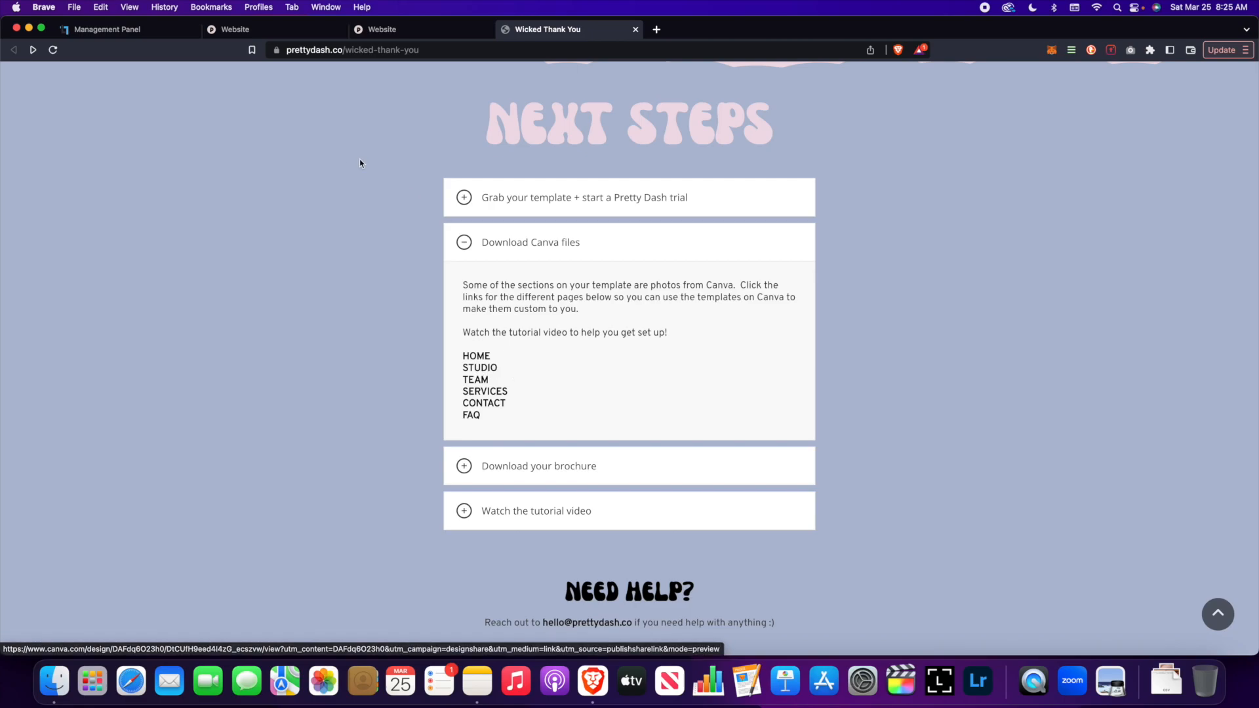
left_click(249, 29)
scroll(927, 409, "down", 4)
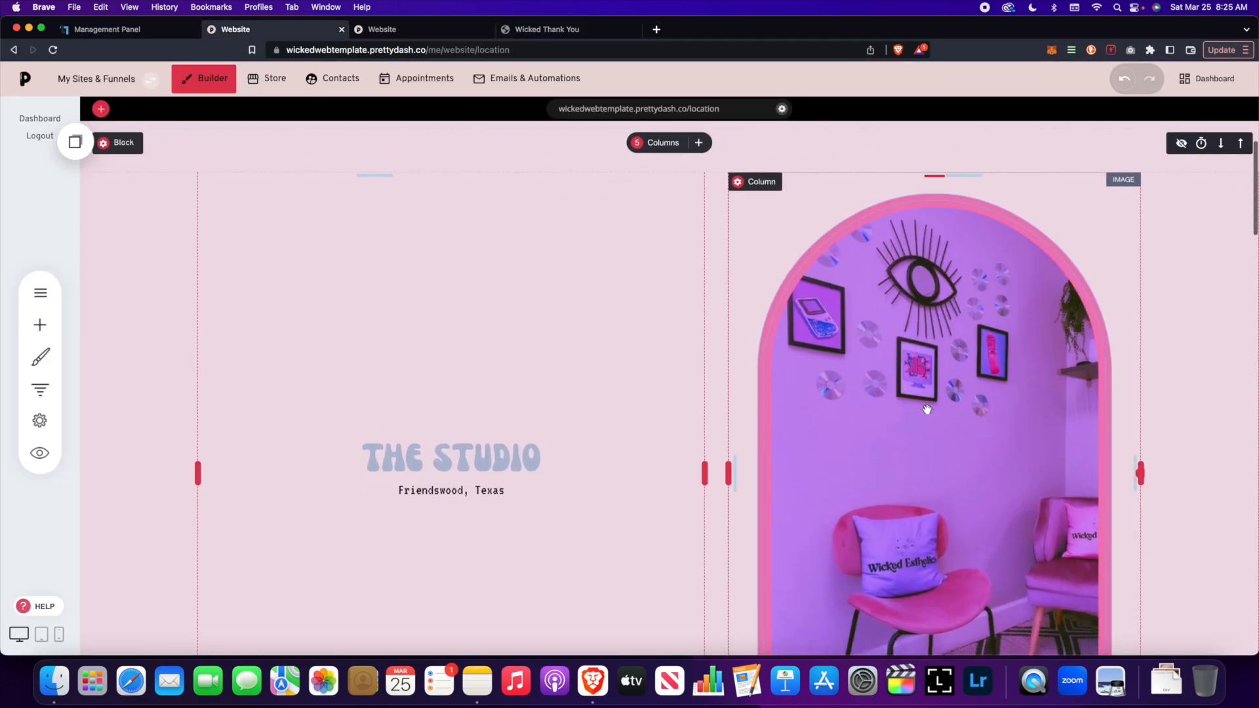
View the image settings of the arched photos beside "About the Location" and close them without changes.
scroll(894, 354, "down", 10)
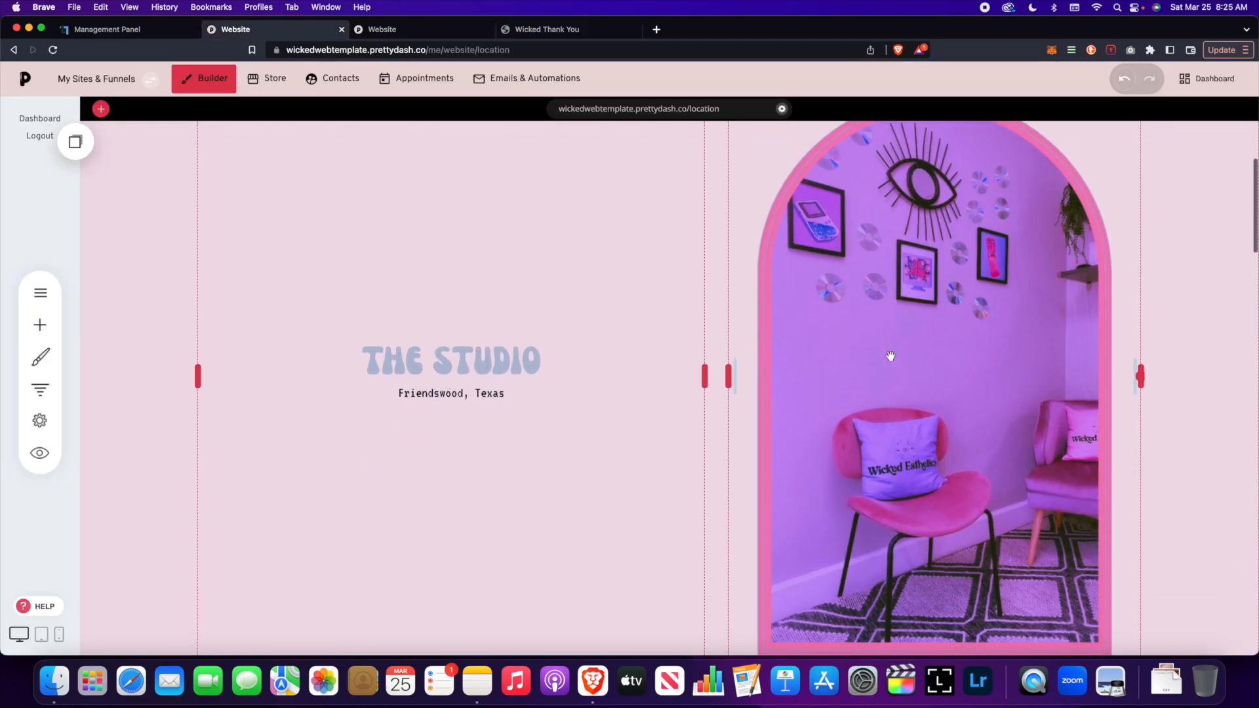
scroll(889, 354, "down", 6)
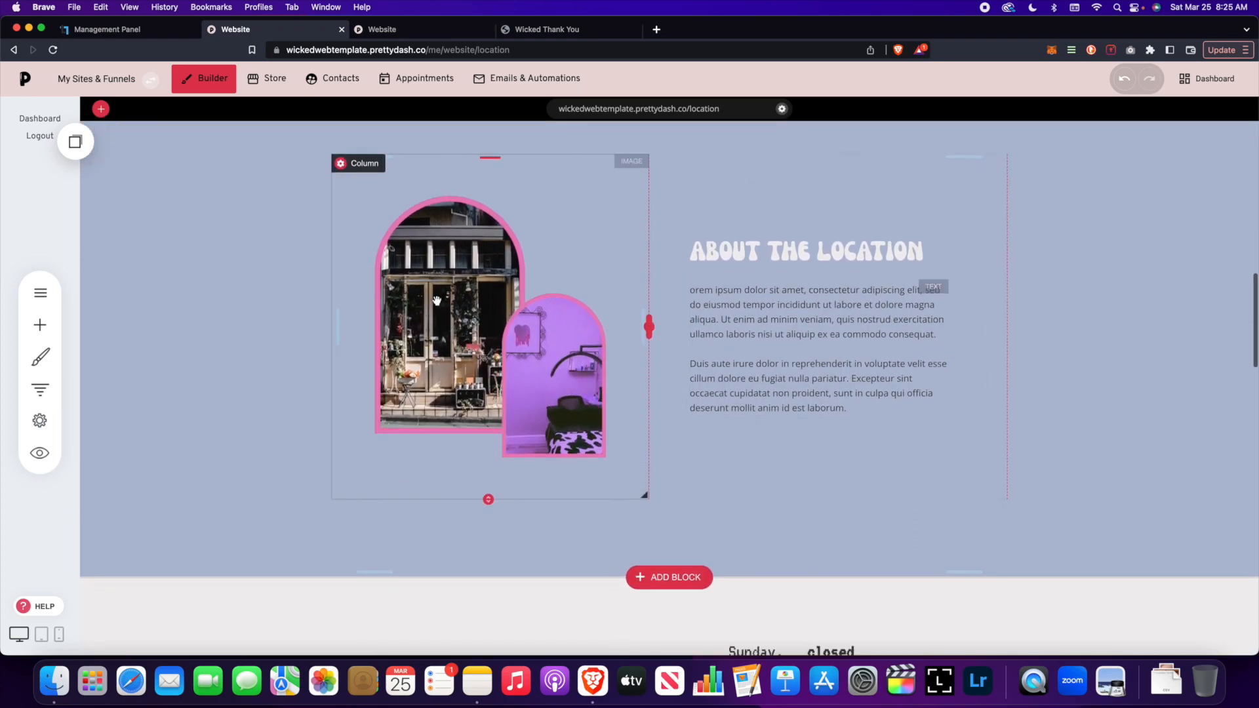
left_click(435, 274)
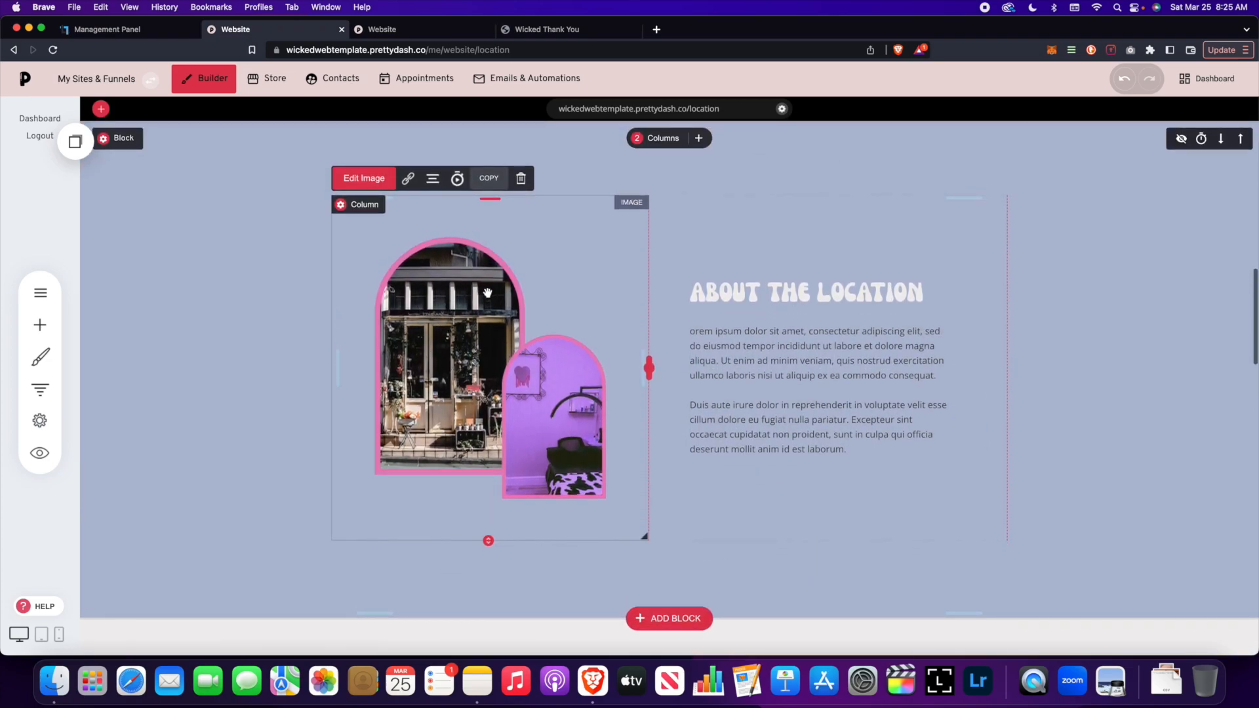
left_click(372, 180)
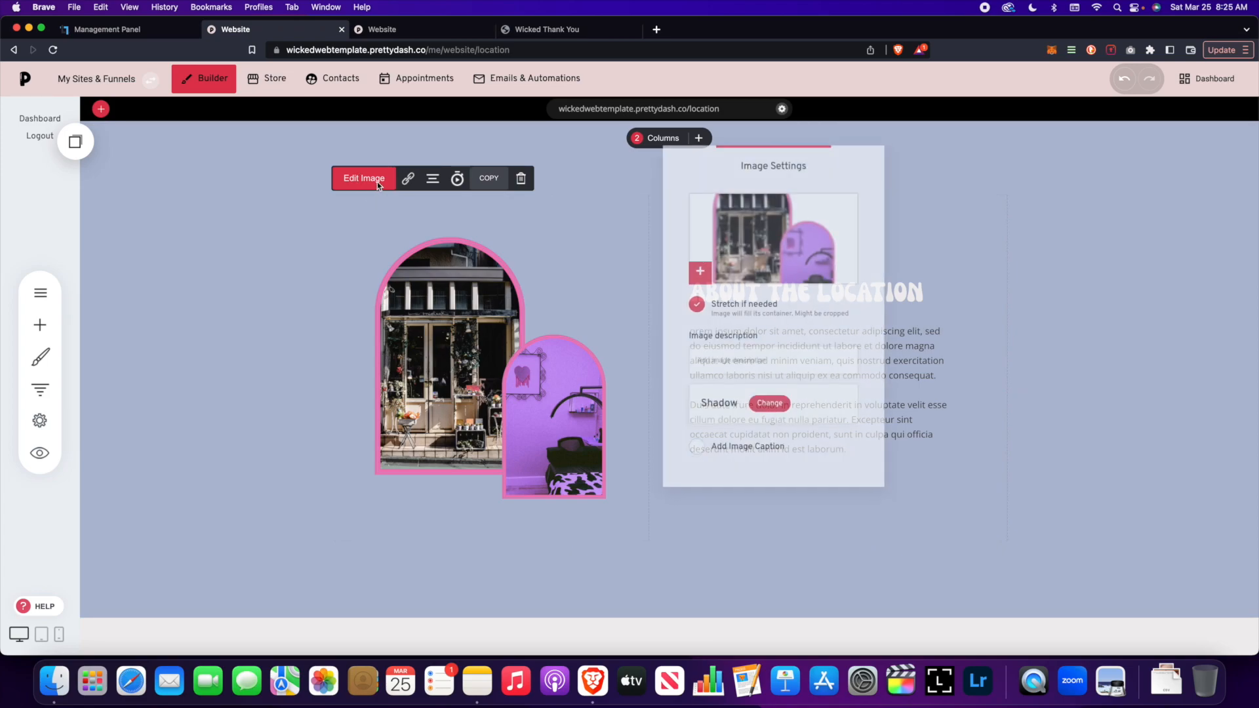
left_click(596, 273)
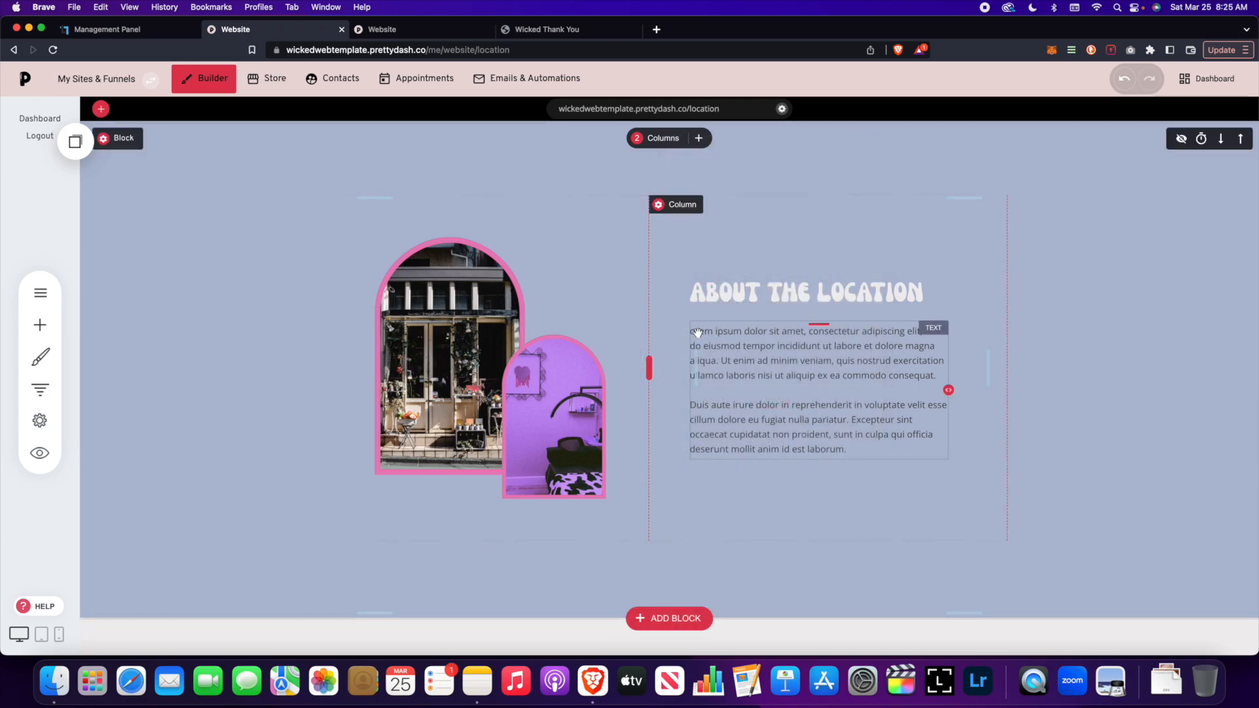
Check the edit options of the opening hours text and browse the available widgets, closing the list without adding one.
scroll(649, 342, "down", 7)
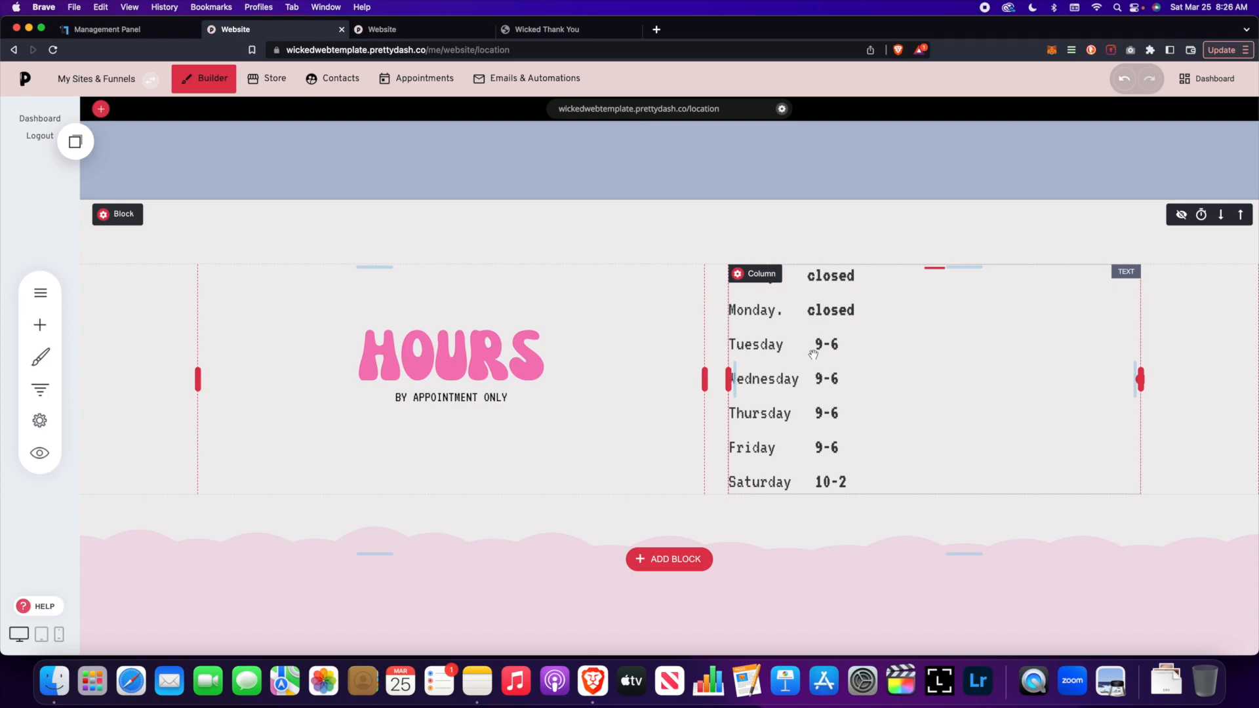
mouse_move(760, 261)
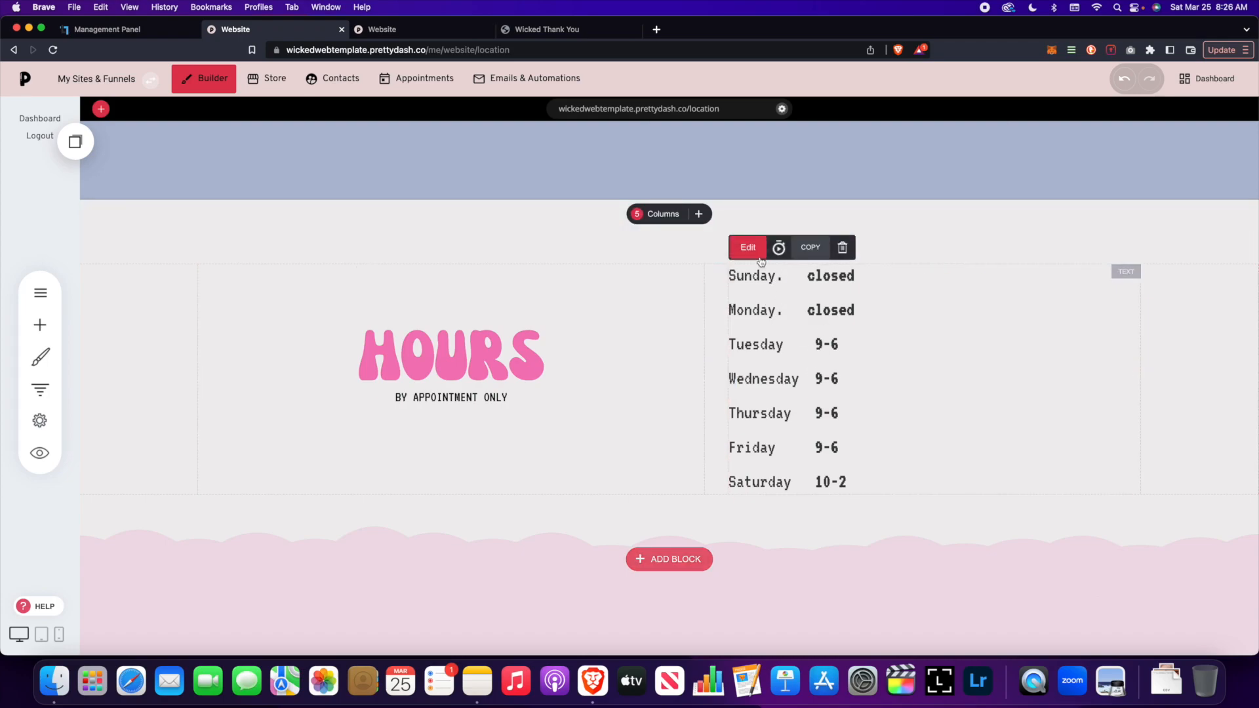
left_click(47, 327)
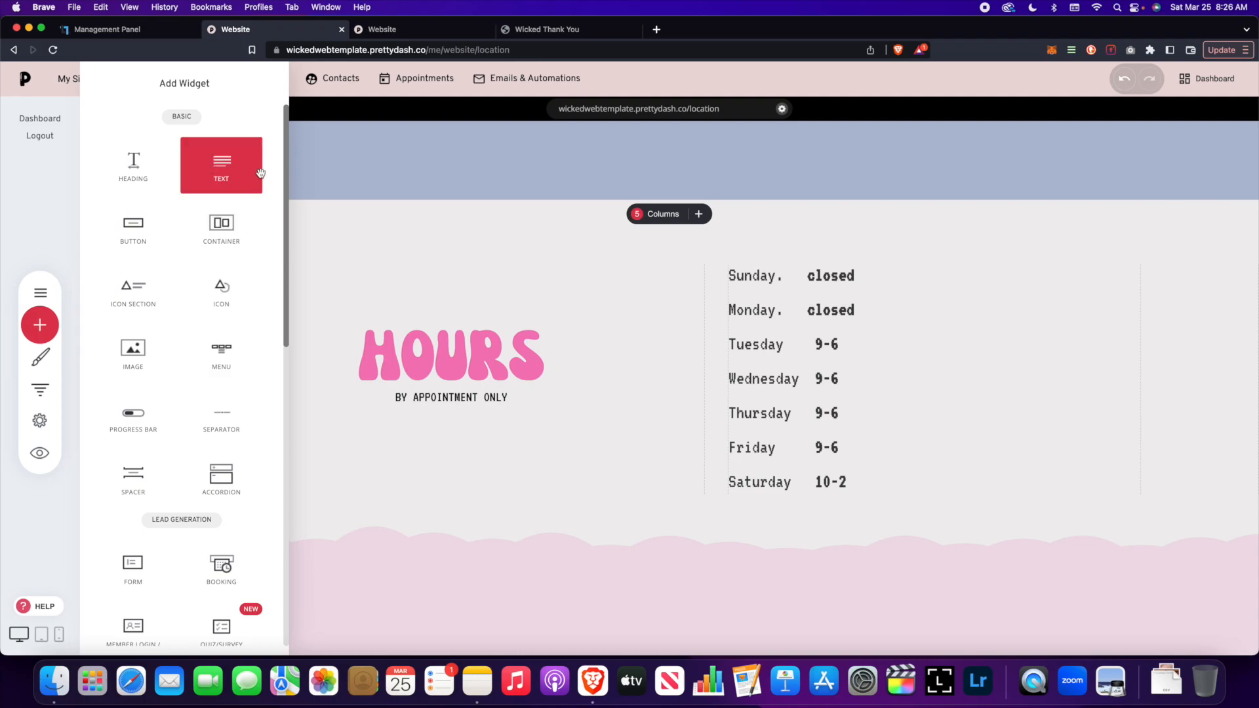
scroll(233, 357, "down", 8)
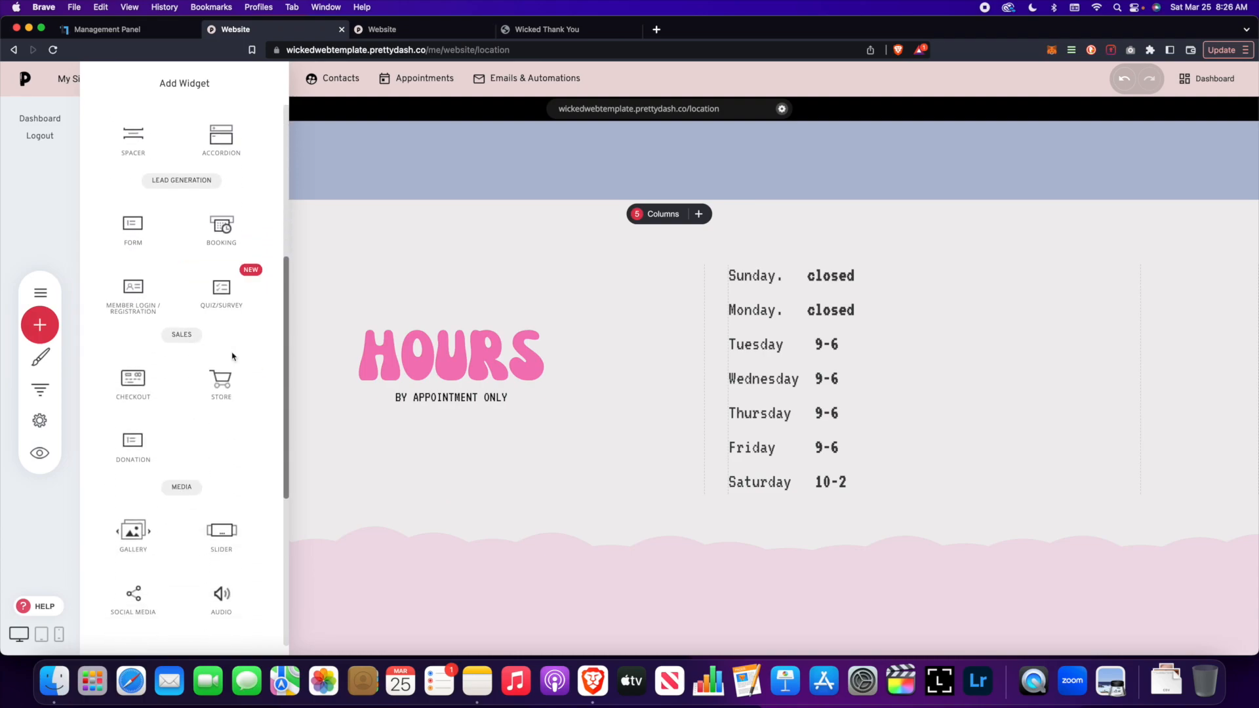
scroll(230, 352, "up", 5)
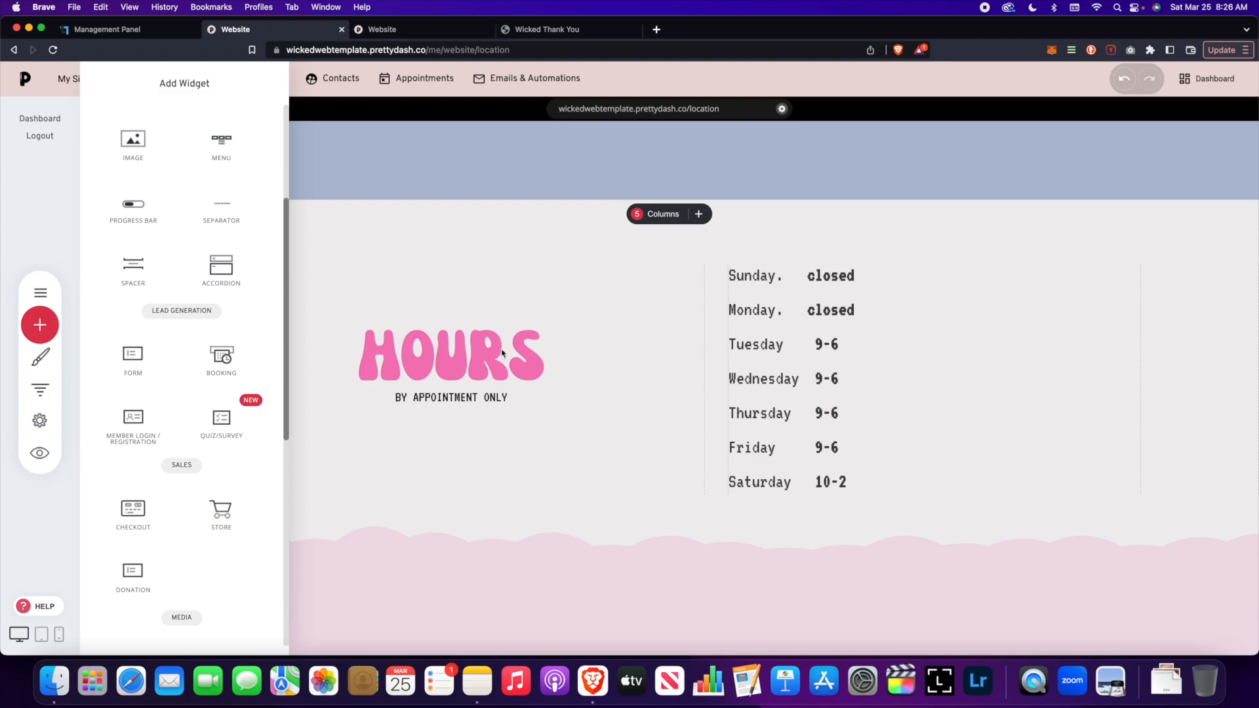
scroll(184, 362, "down", 5)
scroll(185, 361, "down", 6)
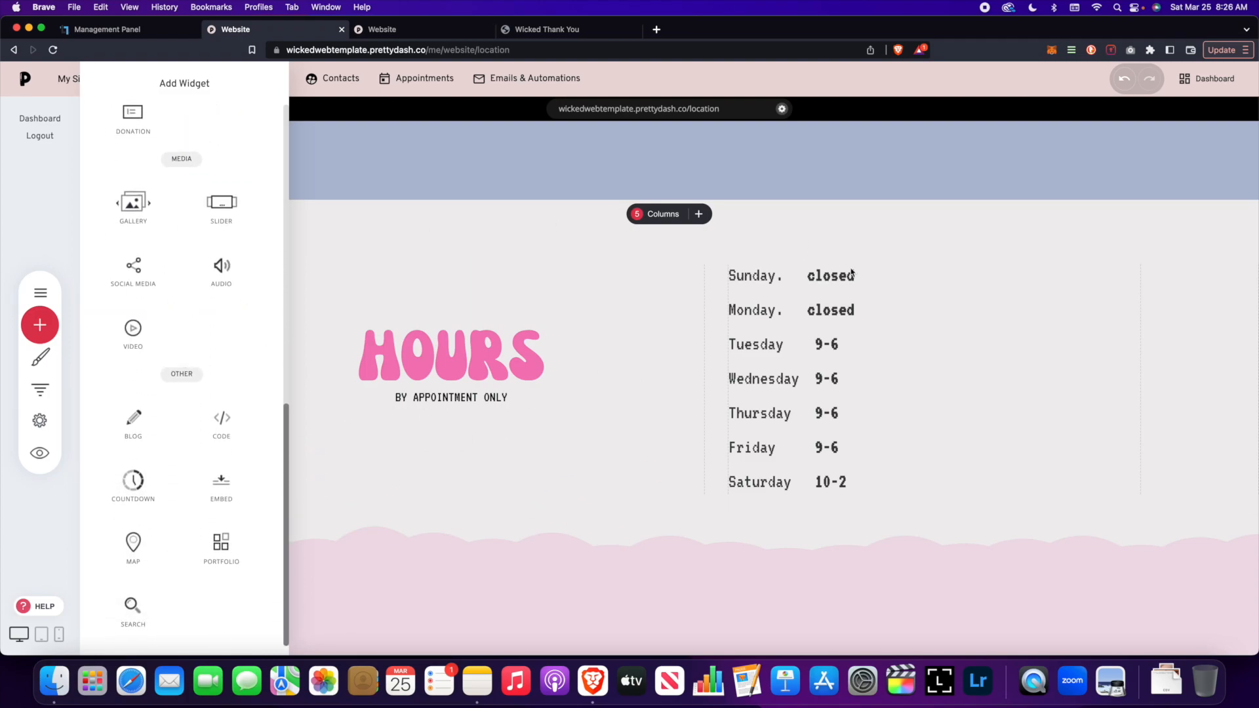
left_click(936, 346)
Examine the Hours block, its wavy divider and the four-photo block below, including that block's options.
scroll(910, 270, "down", 5)
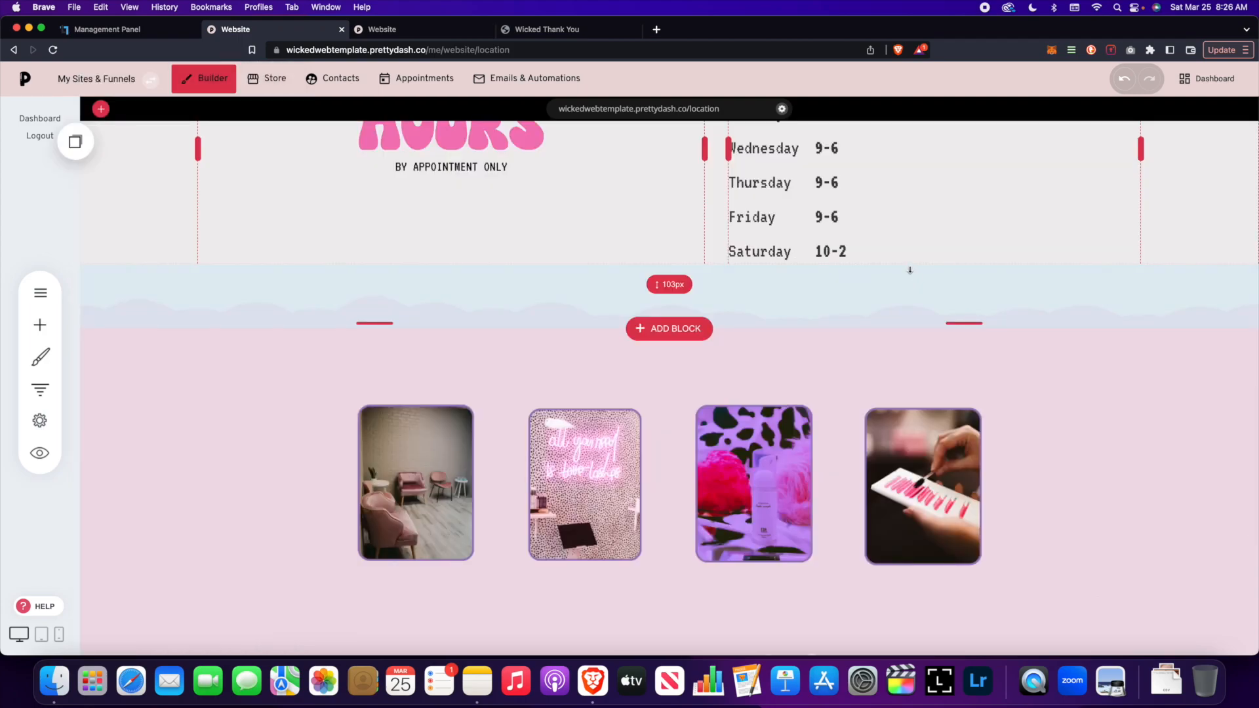
scroll(910, 270, "up", 3)
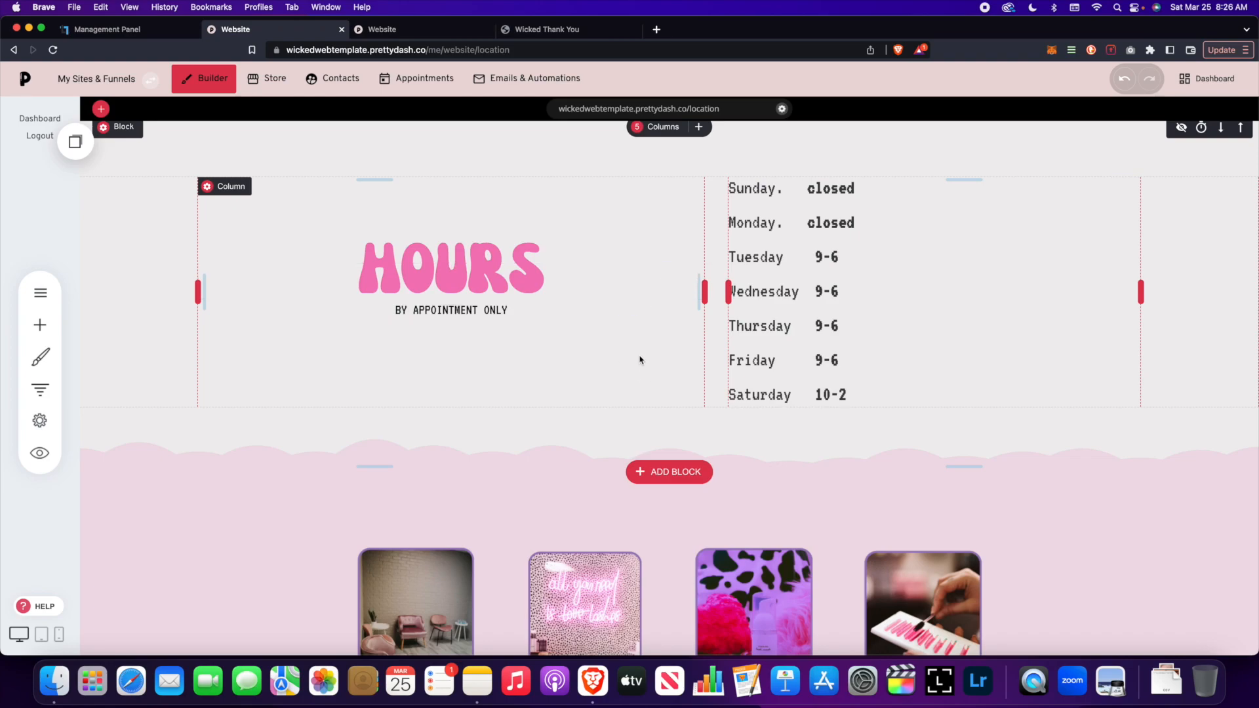
scroll(639, 361, "down", 5)
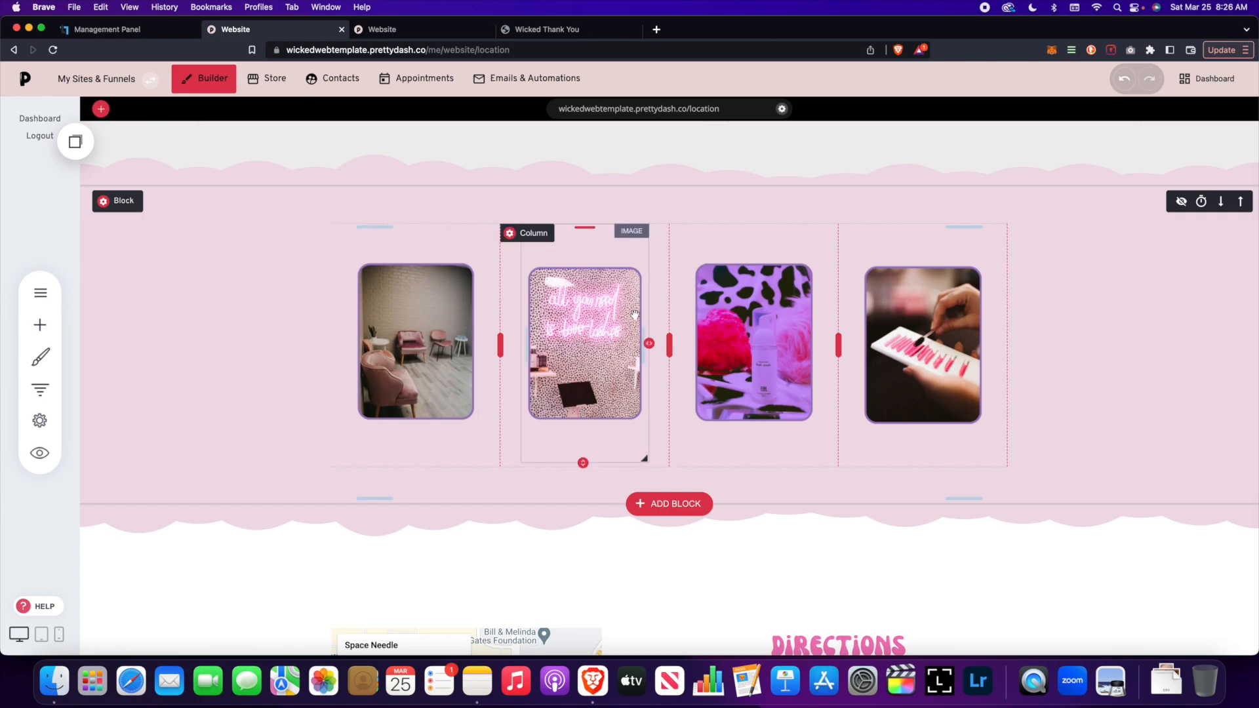
mouse_move(117, 205)
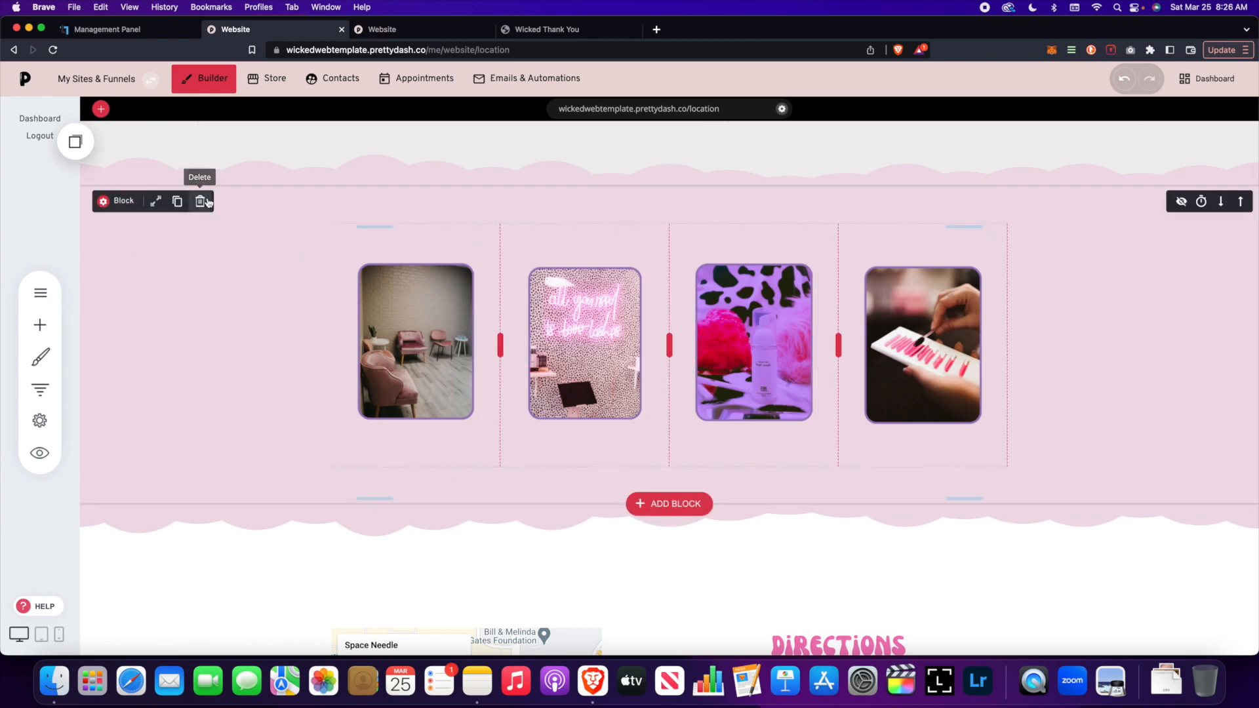
scroll(267, 278, "up", 3)
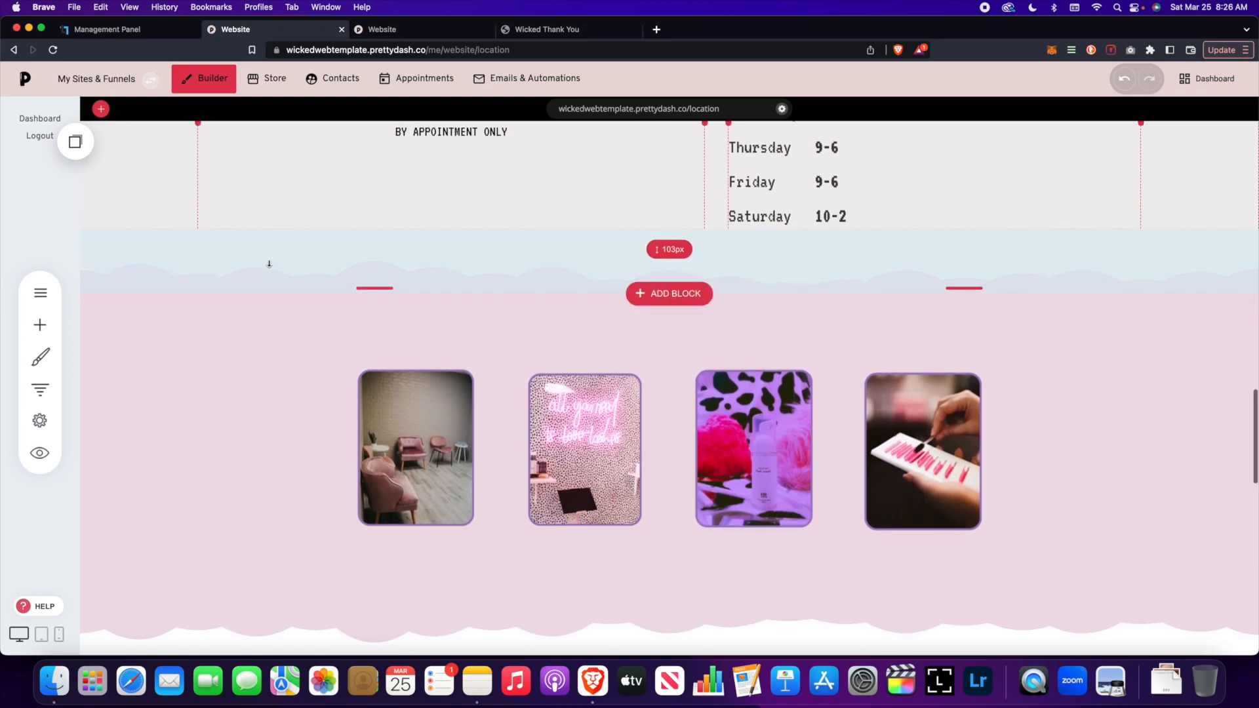
scroll(255, 412, "down", 3)
scroll(289, 402, "up", 5)
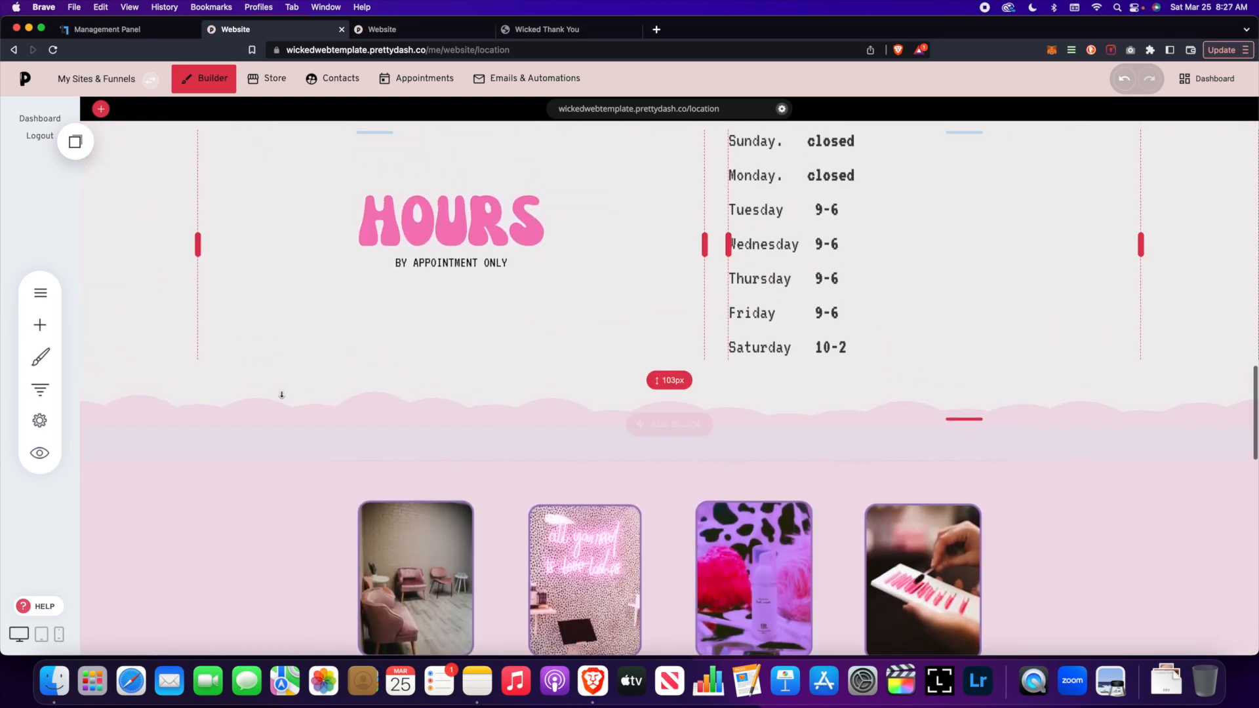
scroll(282, 395, "up", 2)
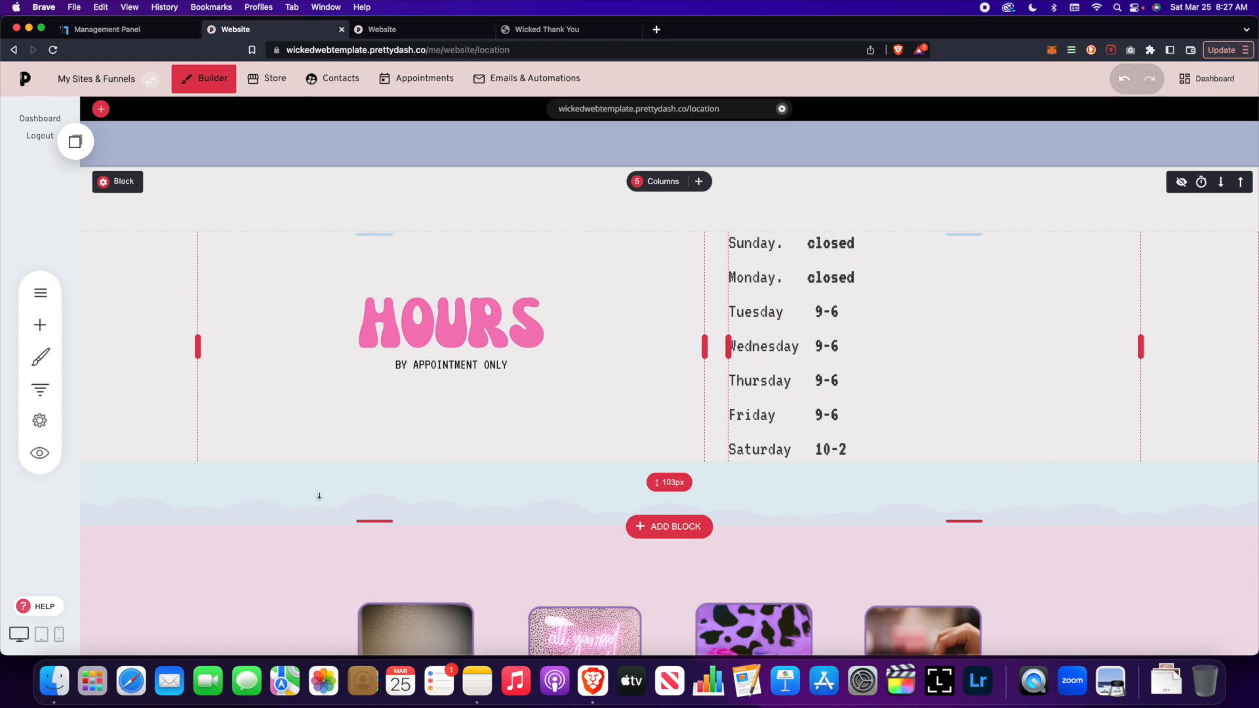
scroll(319, 497, "down", 5)
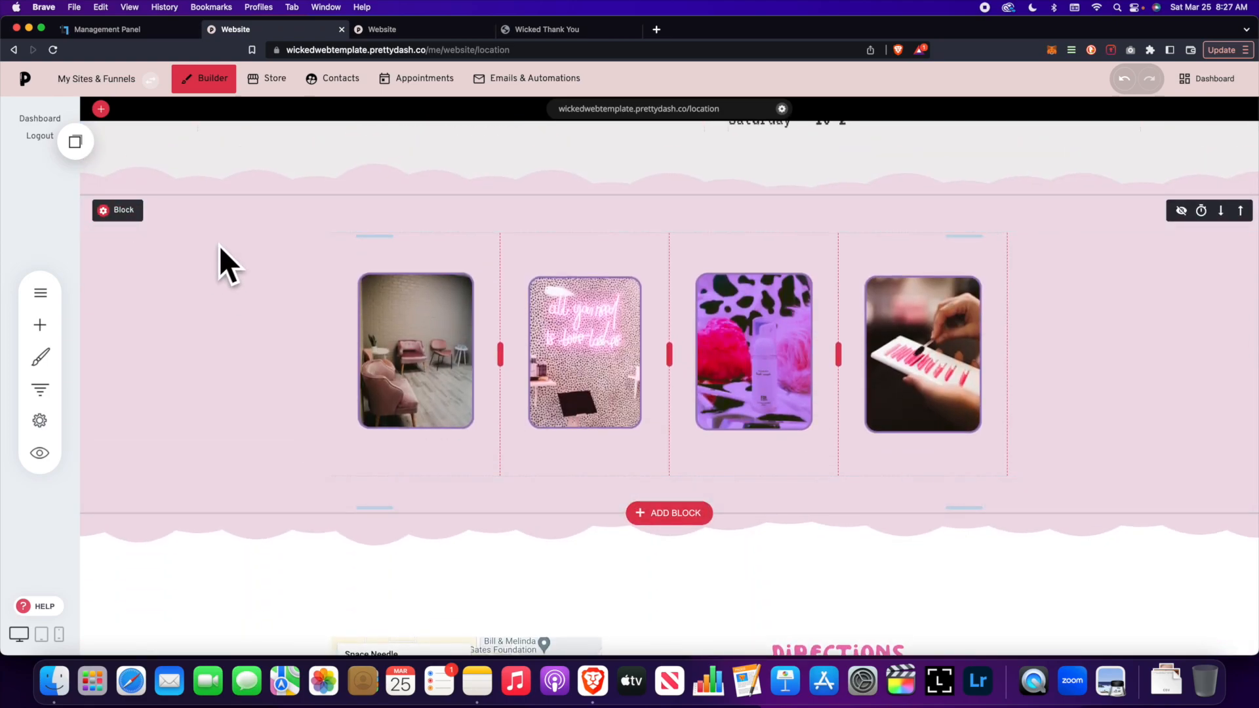
View the location, map type and zoom settings of the map beside "Directions" and close them without changes.
scroll(296, 384, "down", 6)
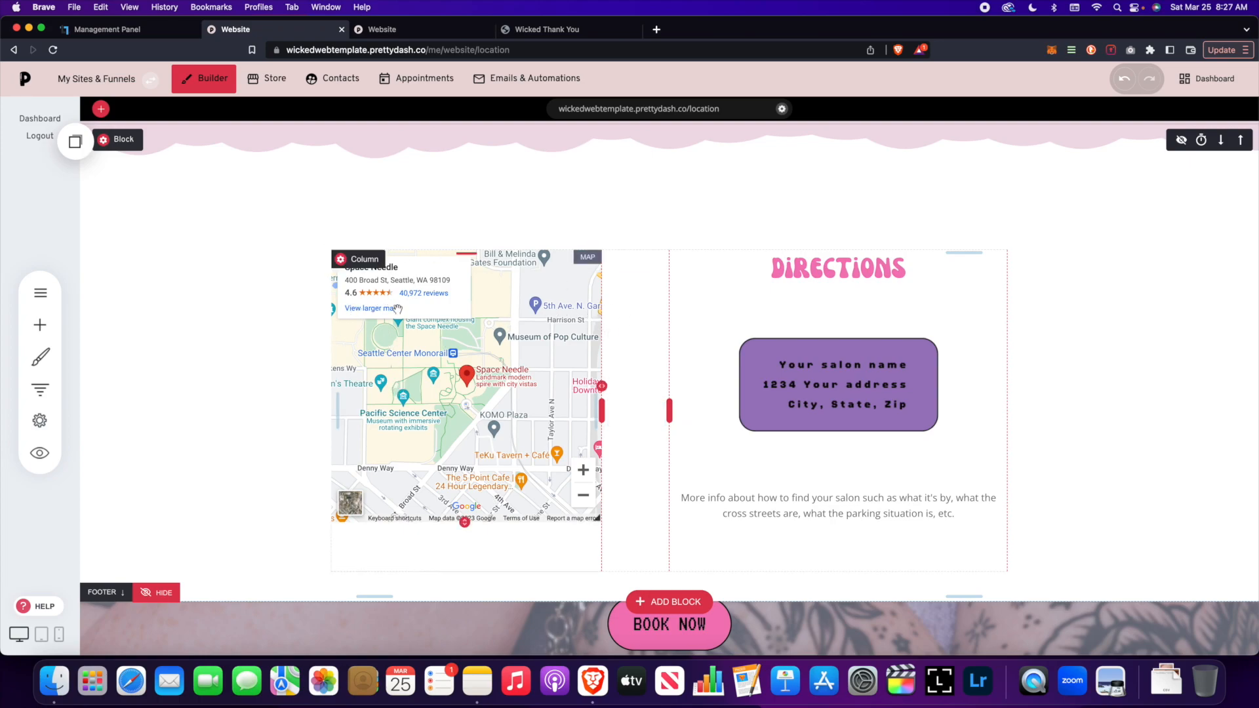
left_click(41, 327)
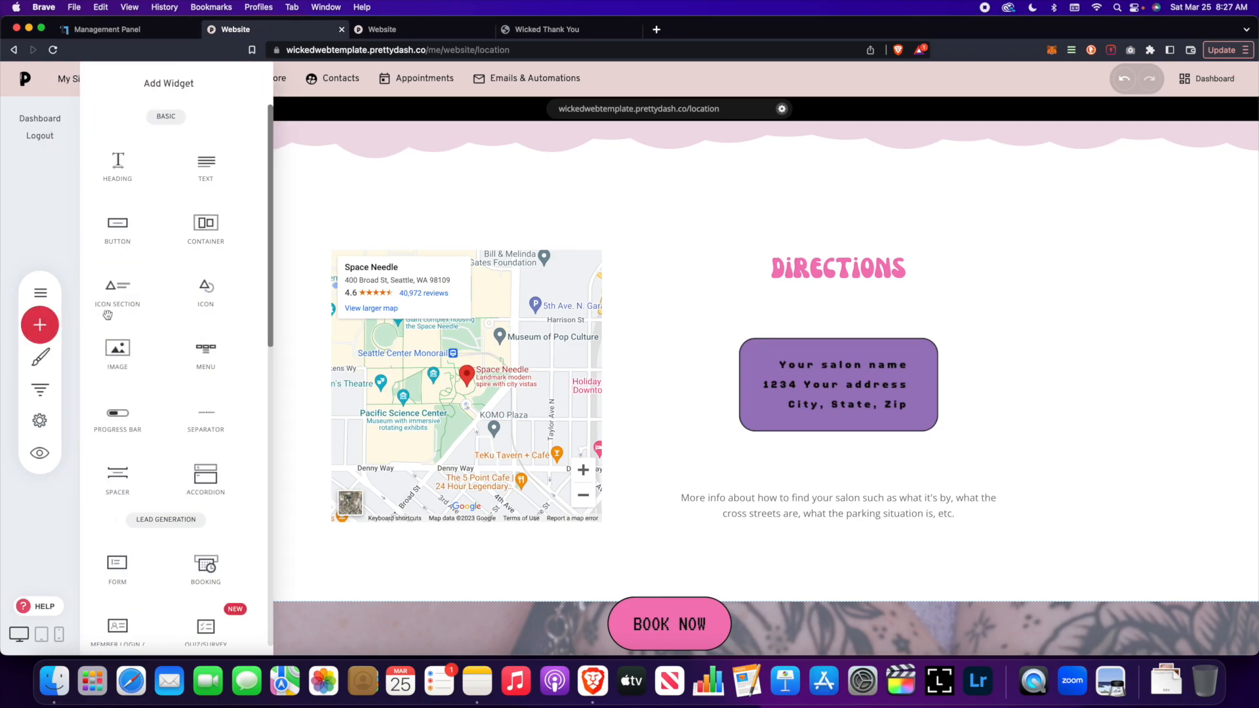
left_click(401, 340)
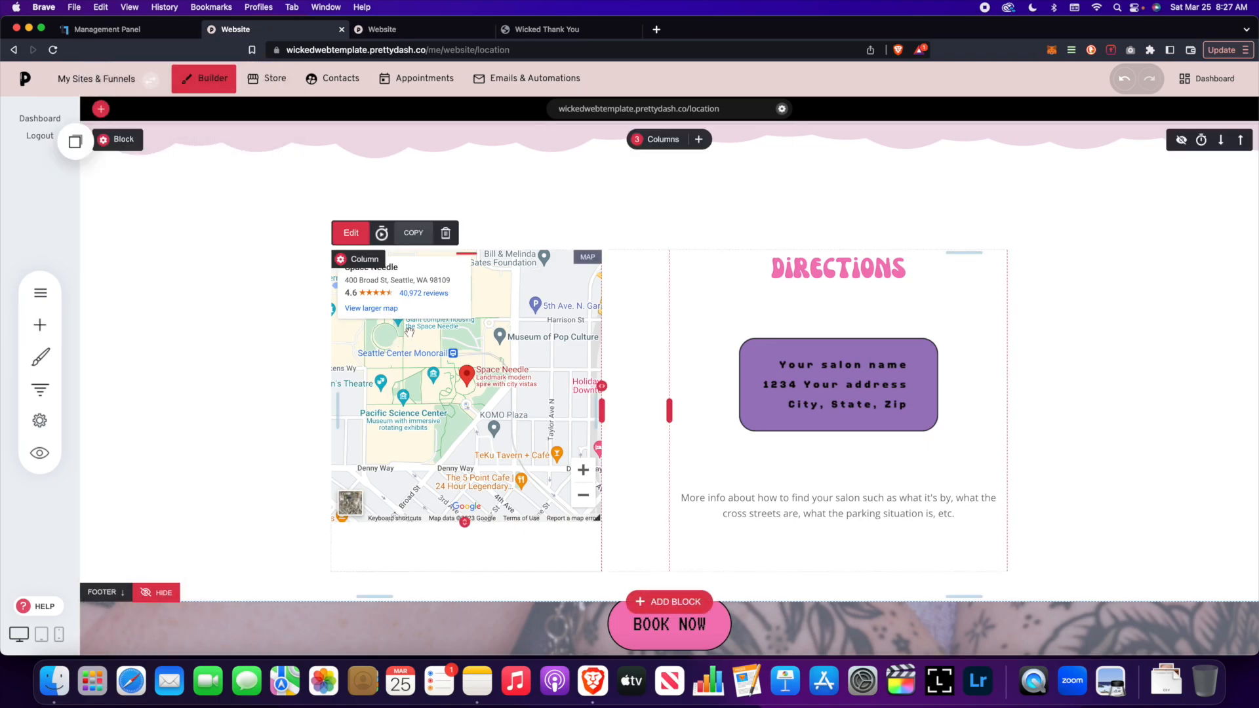
left_click(350, 232)
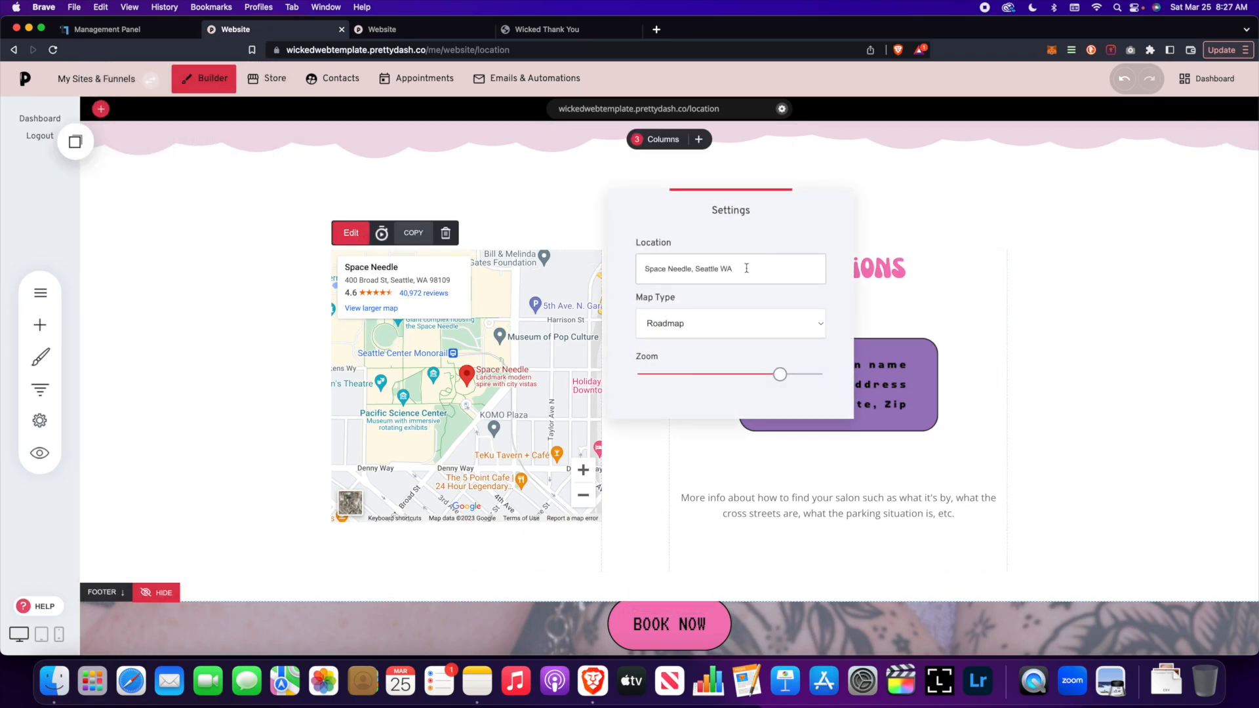
left_click(536, 230)
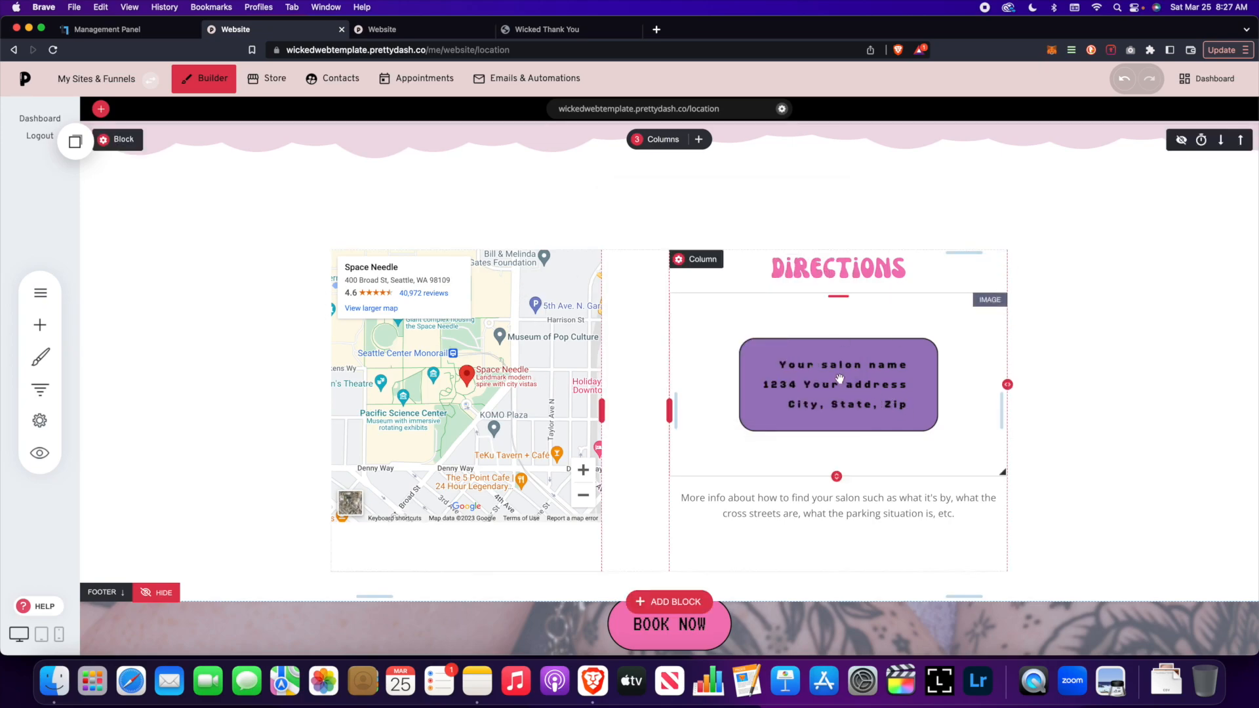
View the image settings of the salon address graphic and look over the directions text and footer below it.
left_click(792, 357)
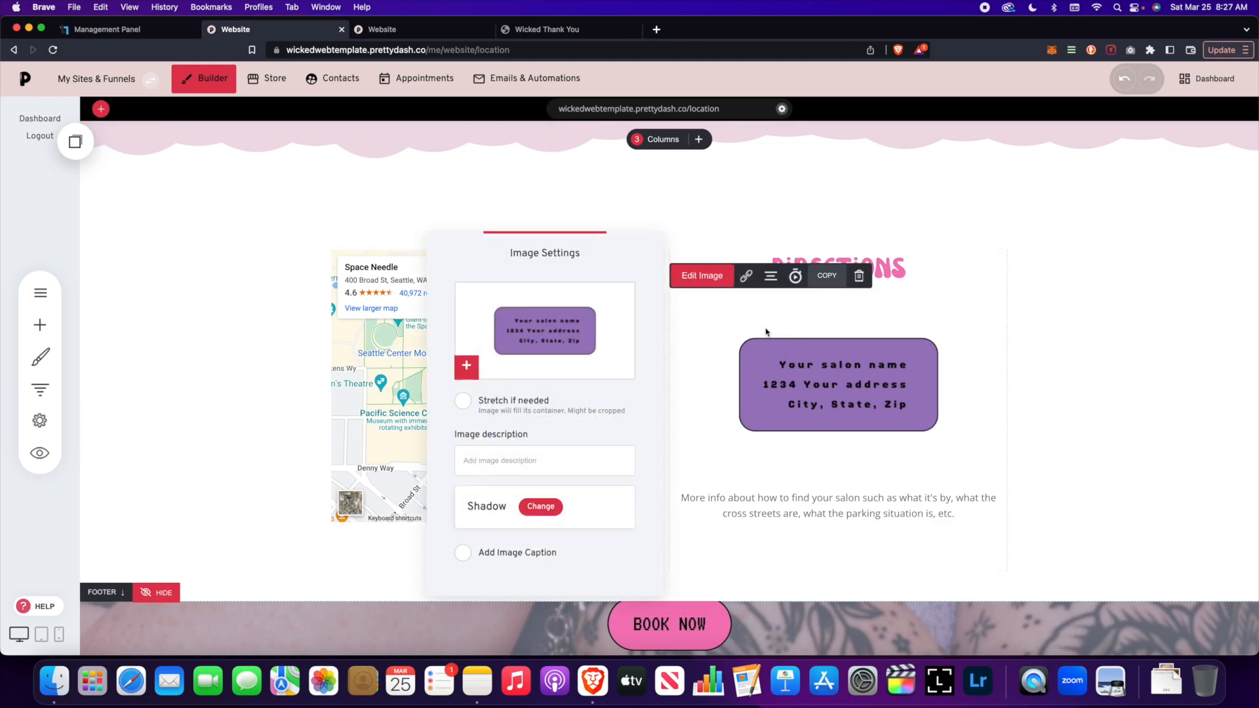
left_click(897, 319)
scroll(840, 401, "down", 2)
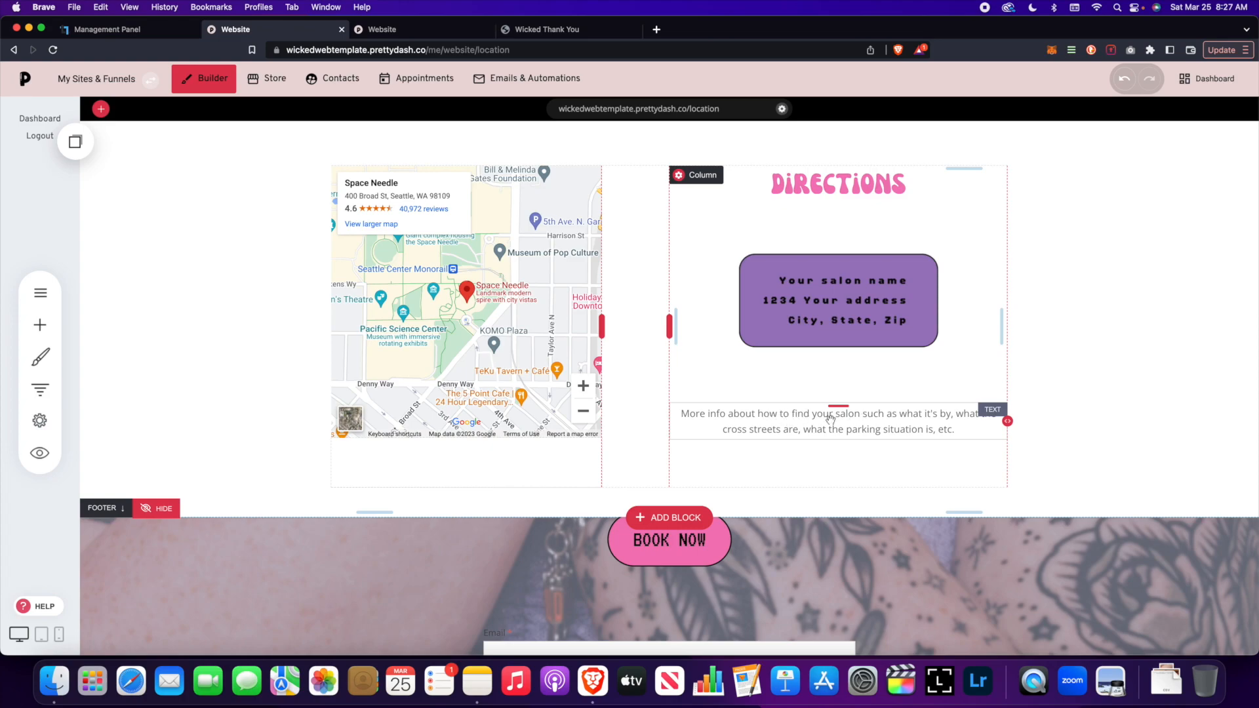
scroll(748, 412, "down", 1)
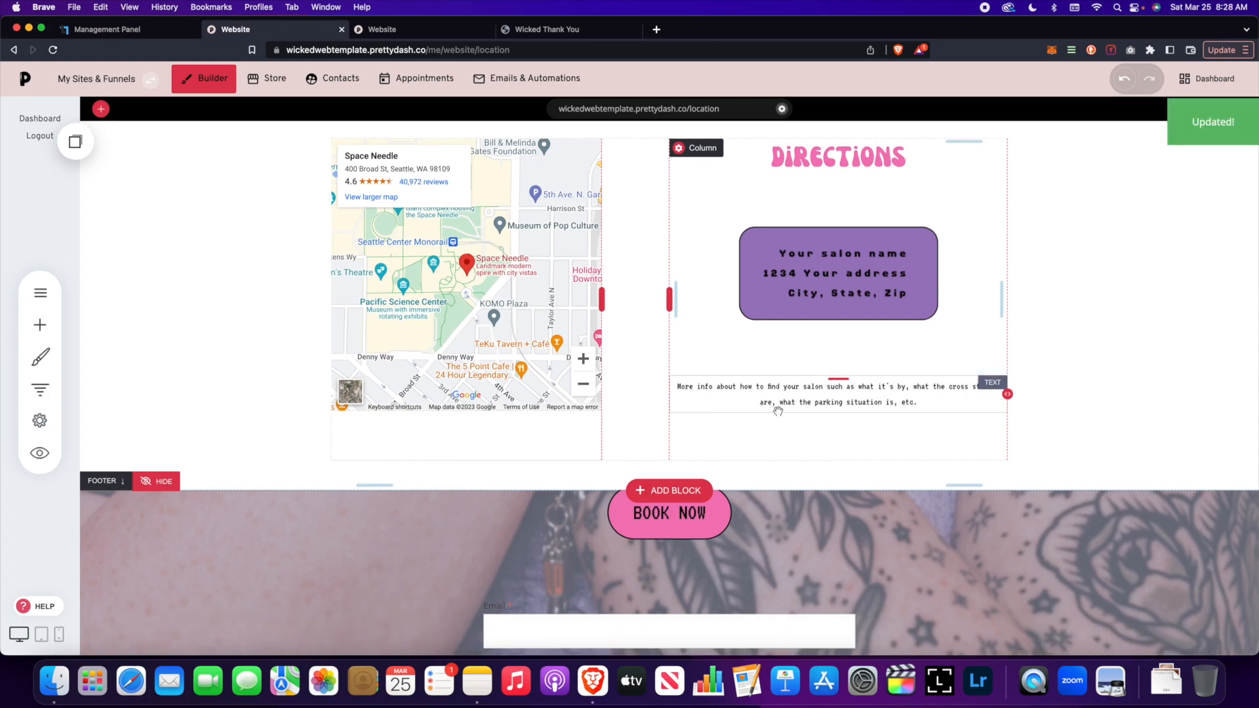
scroll(743, 397, "down", 3)
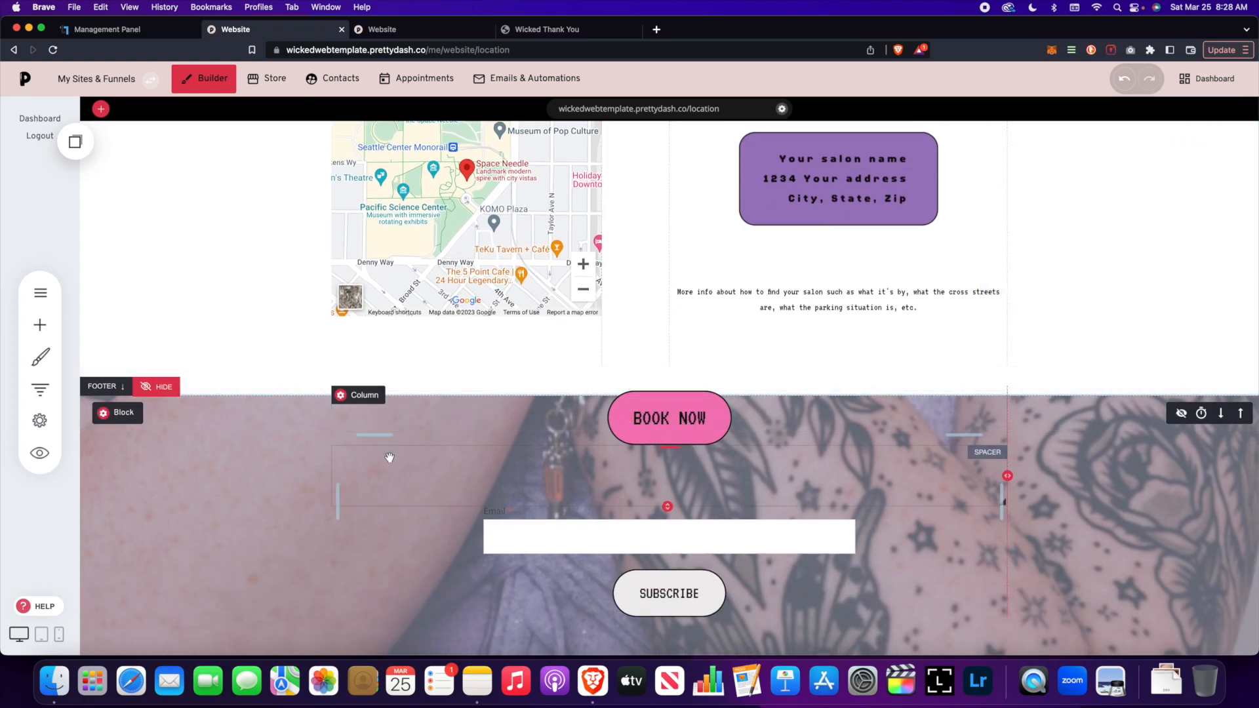
Open the Team page and view the "Meet the Team" block's background image and overlay settings, closing them without changes.
scroll(411, 438, "up", 6)
scroll(411, 438, "up", 20)
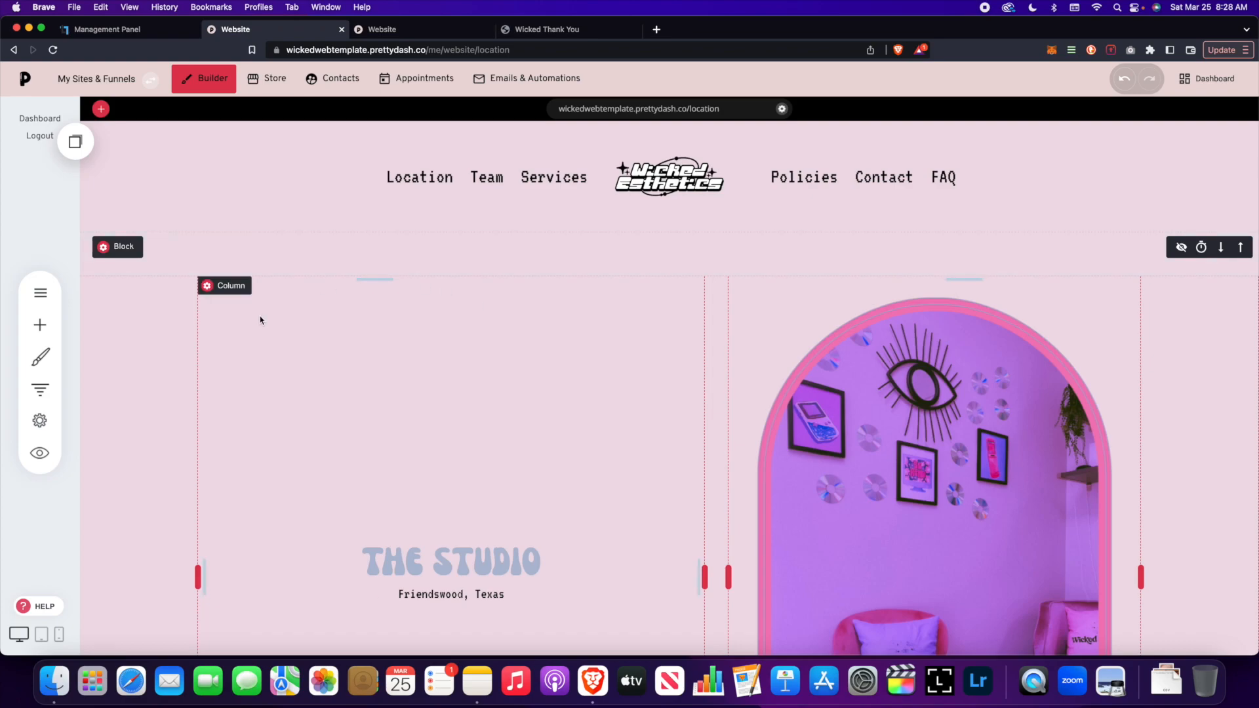
left_click(53, 295)
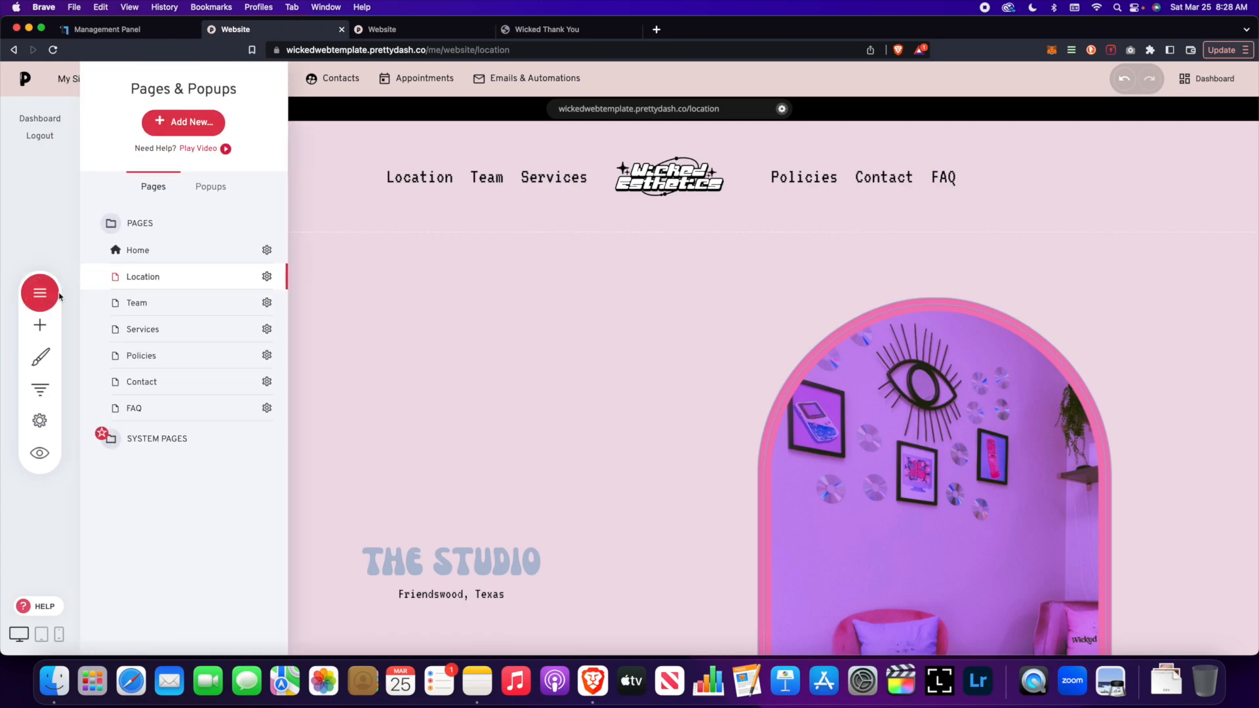
left_click(171, 303)
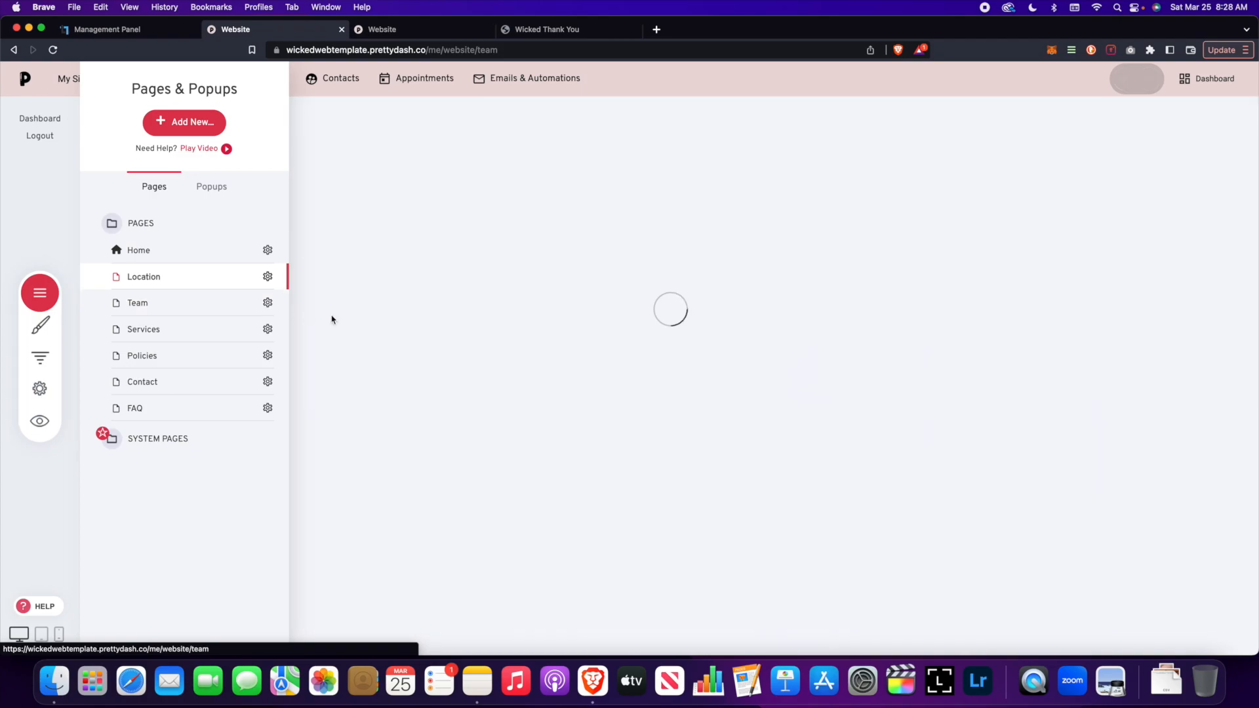
scroll(393, 295, "down", 1)
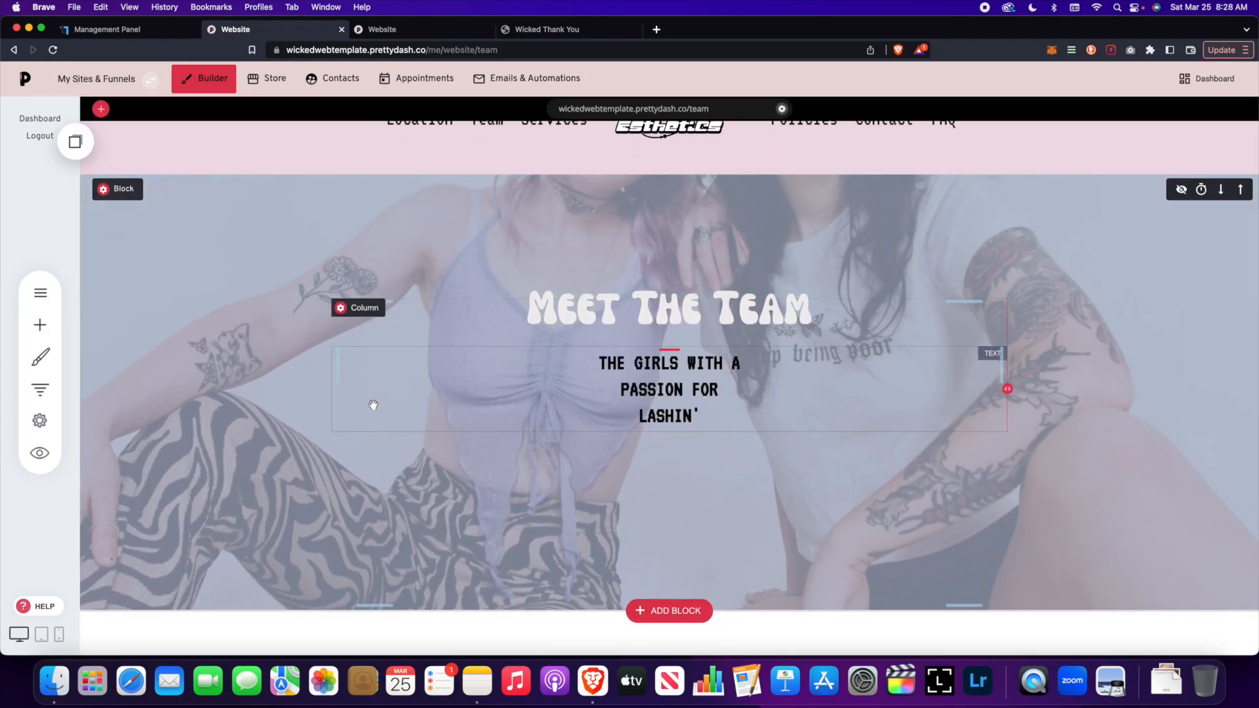
left_click(125, 192)
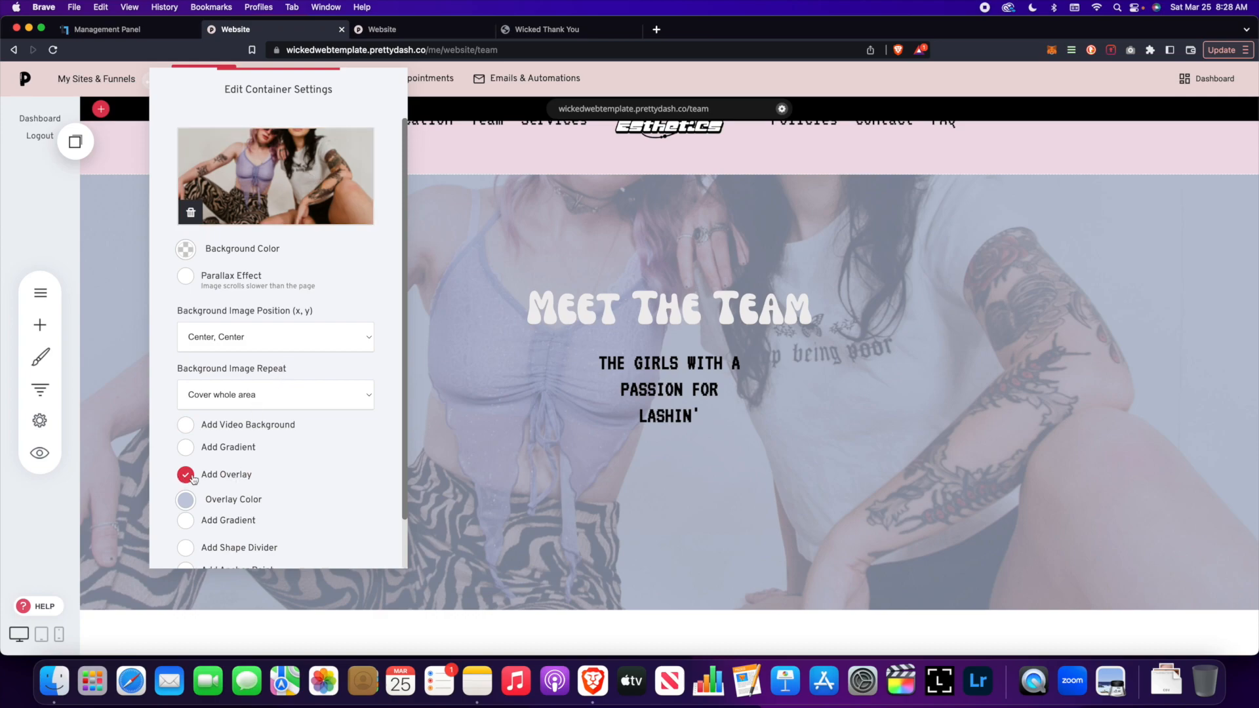
left_click(487, 357)
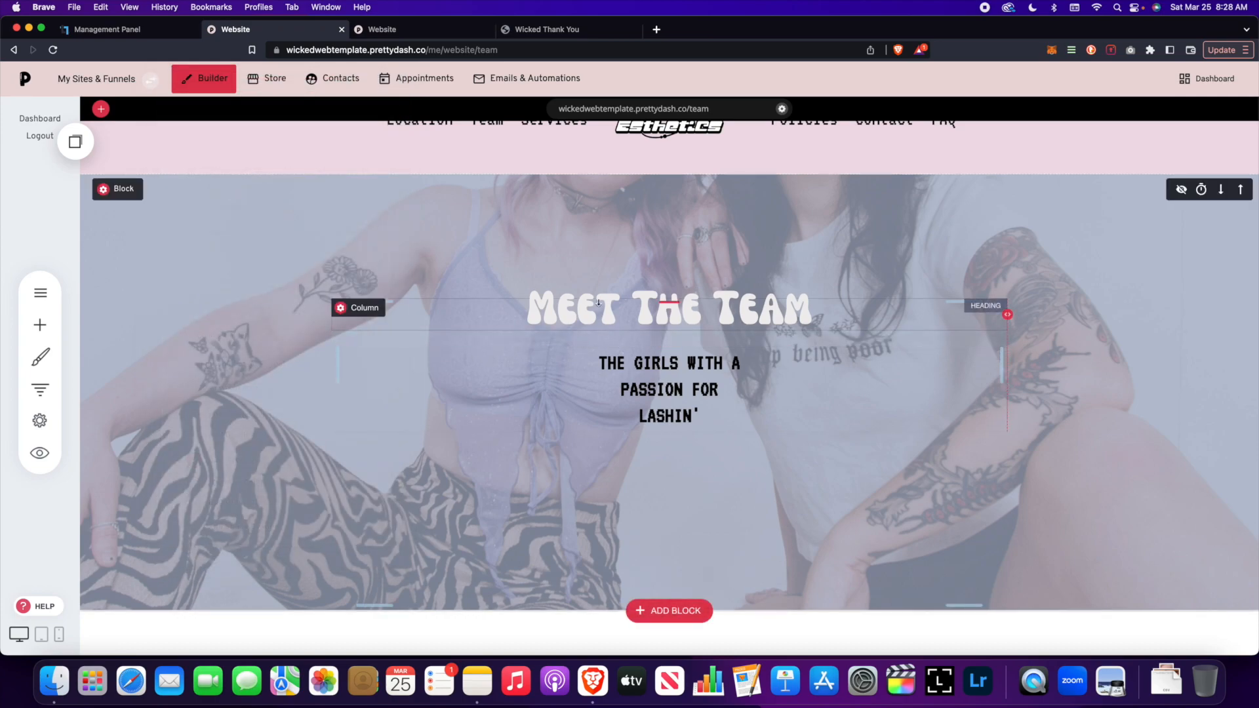
Look at the Provider One section, check the Team Canva link on the Wicked Thank You page and return to the builder.
scroll(499, 328, "down", 7)
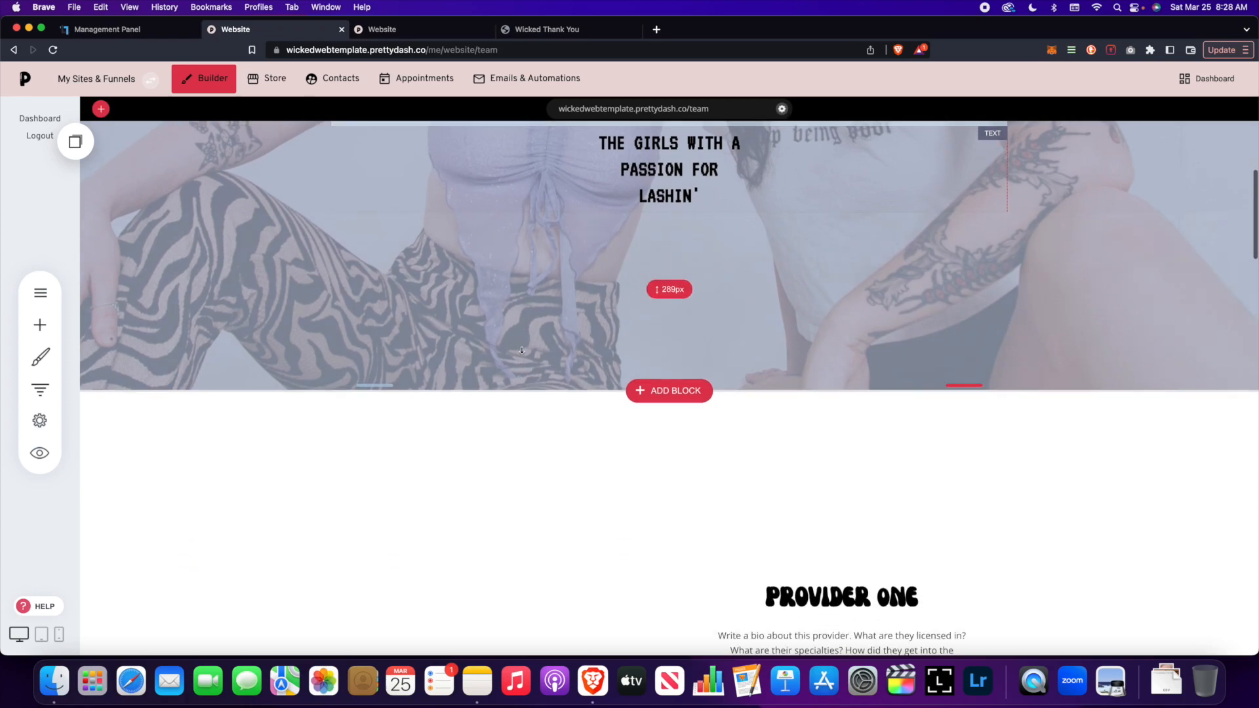
scroll(522, 351, "down", 2)
scroll(459, 331, "up", 1)
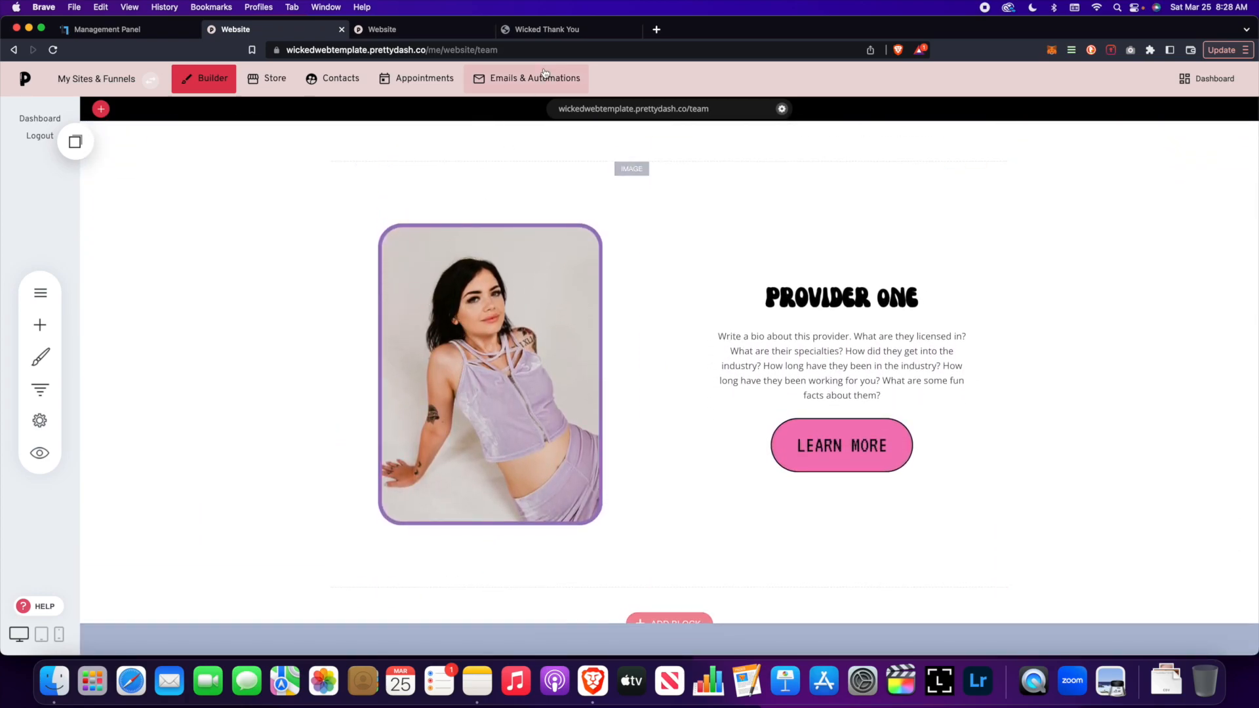
left_click(543, 31)
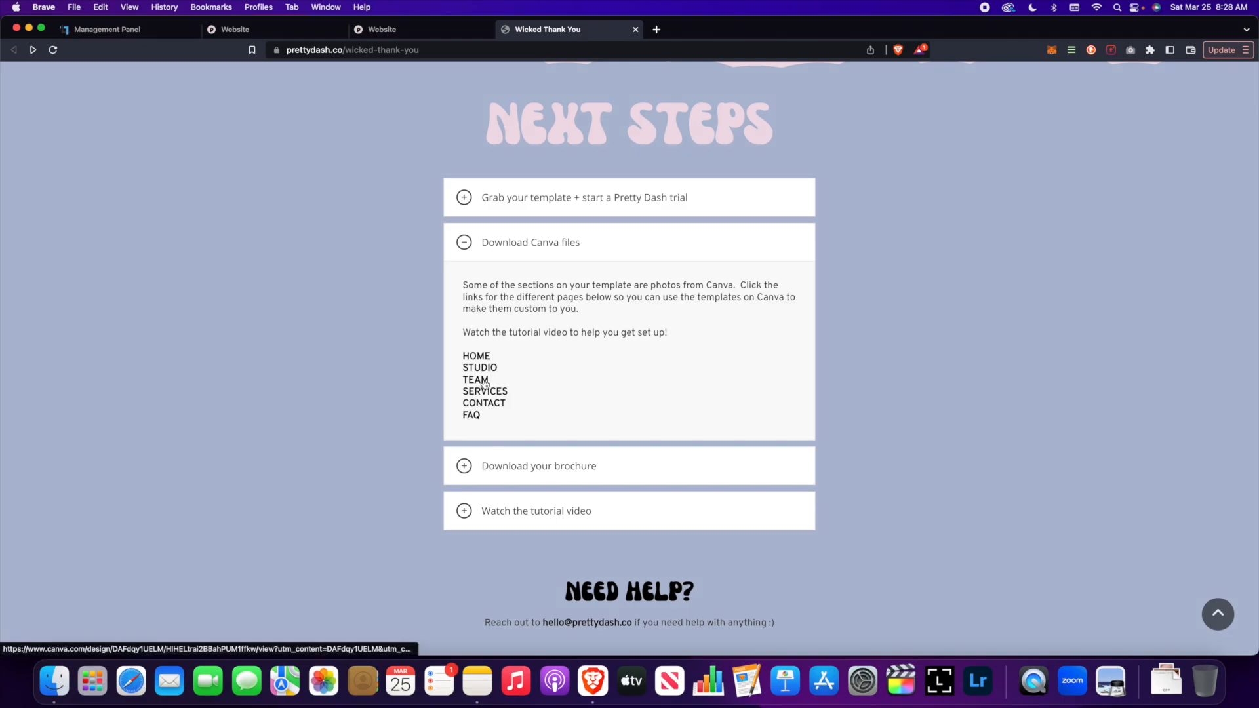
left_click(254, 31)
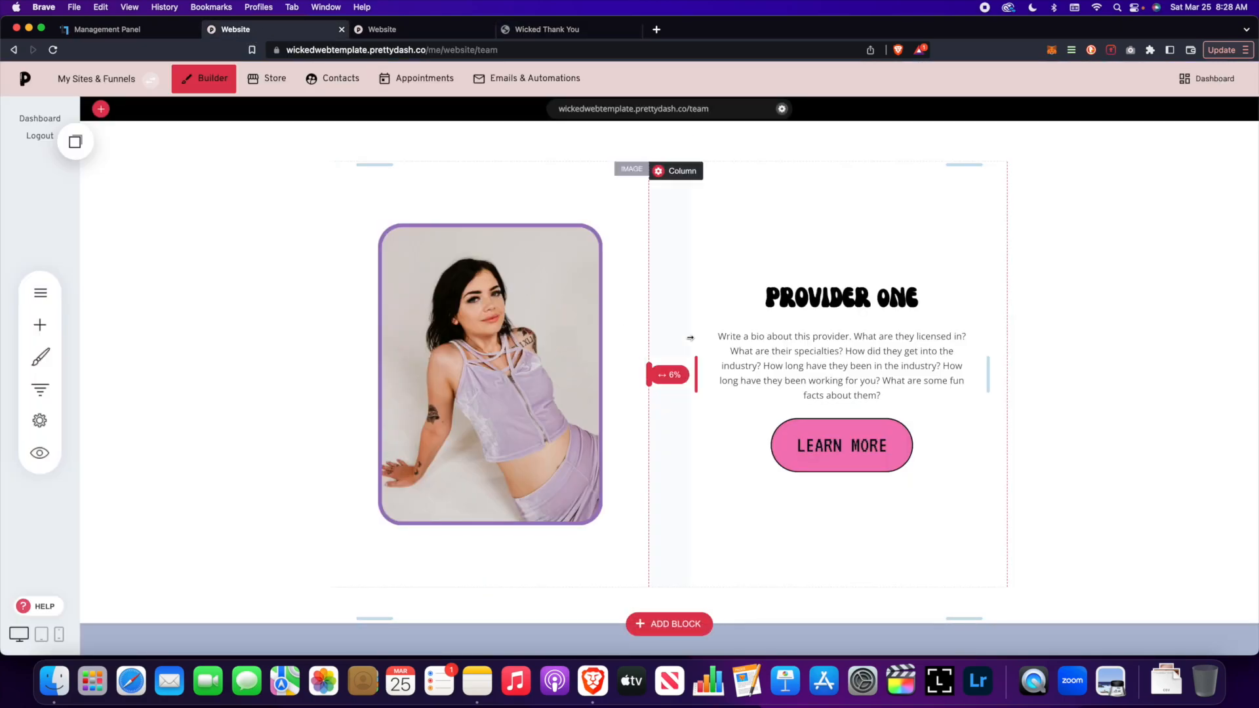
Examine the remaining provider blocks on the Team page, with their photos, bios and Learn More buttons, down to the footer.
scroll(685, 341, "down", 6)
scroll(690, 340, "down", 5)
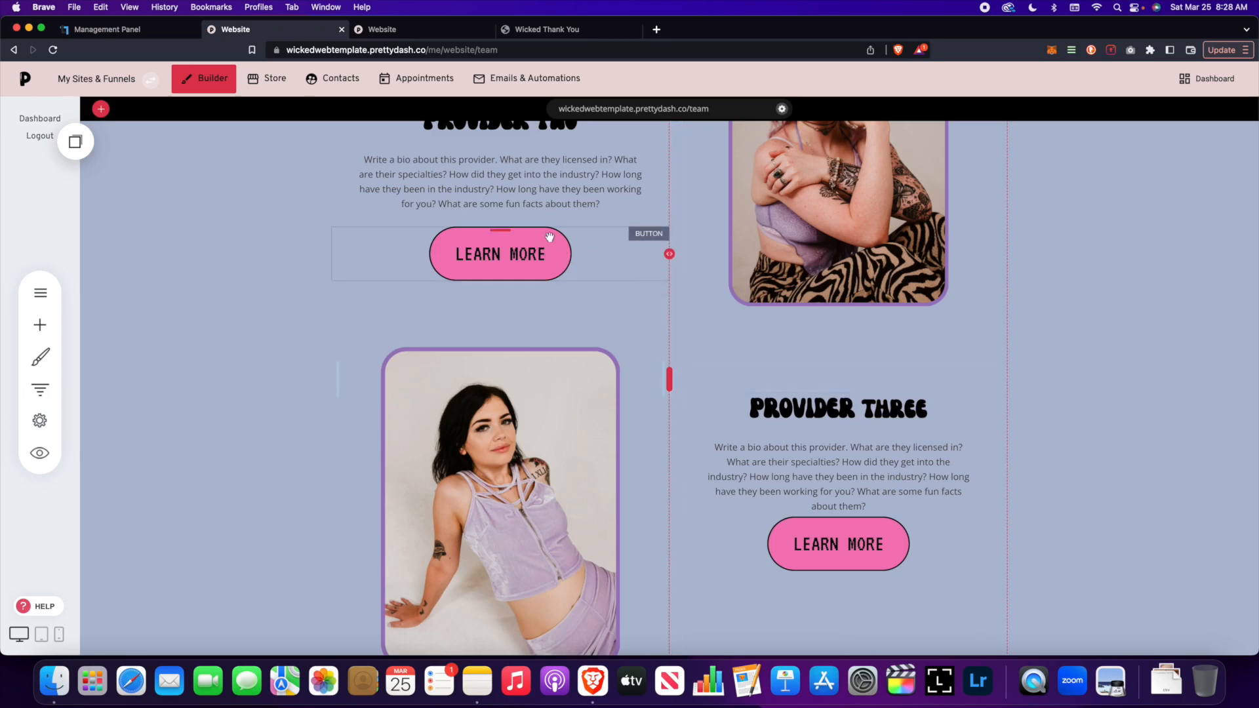
scroll(637, 322, "down", 5)
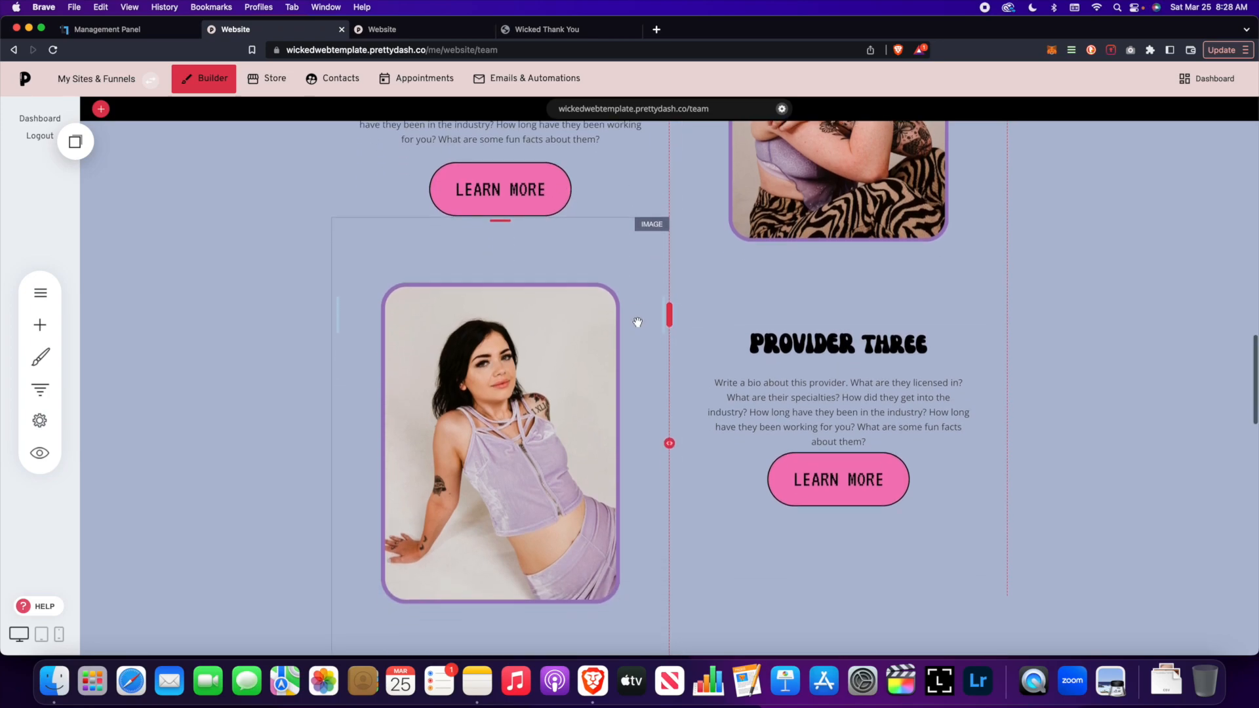
scroll(637, 321, "down", 7)
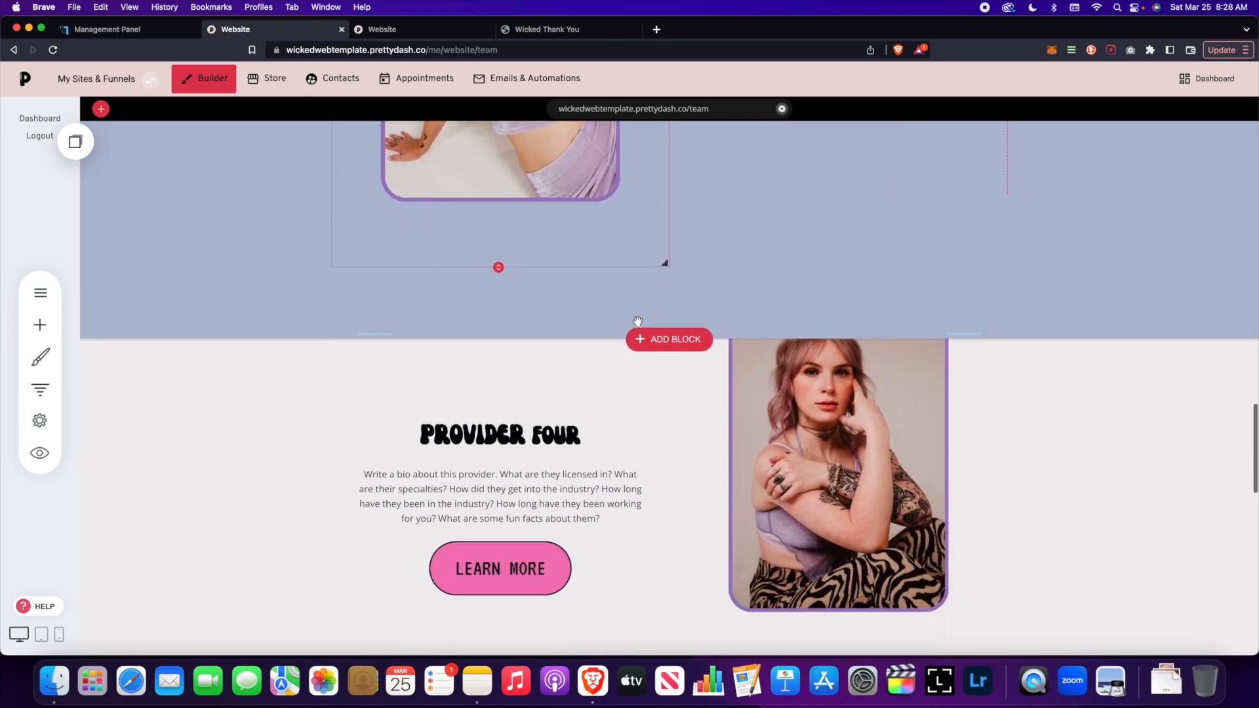
scroll(637, 321, "down", 7)
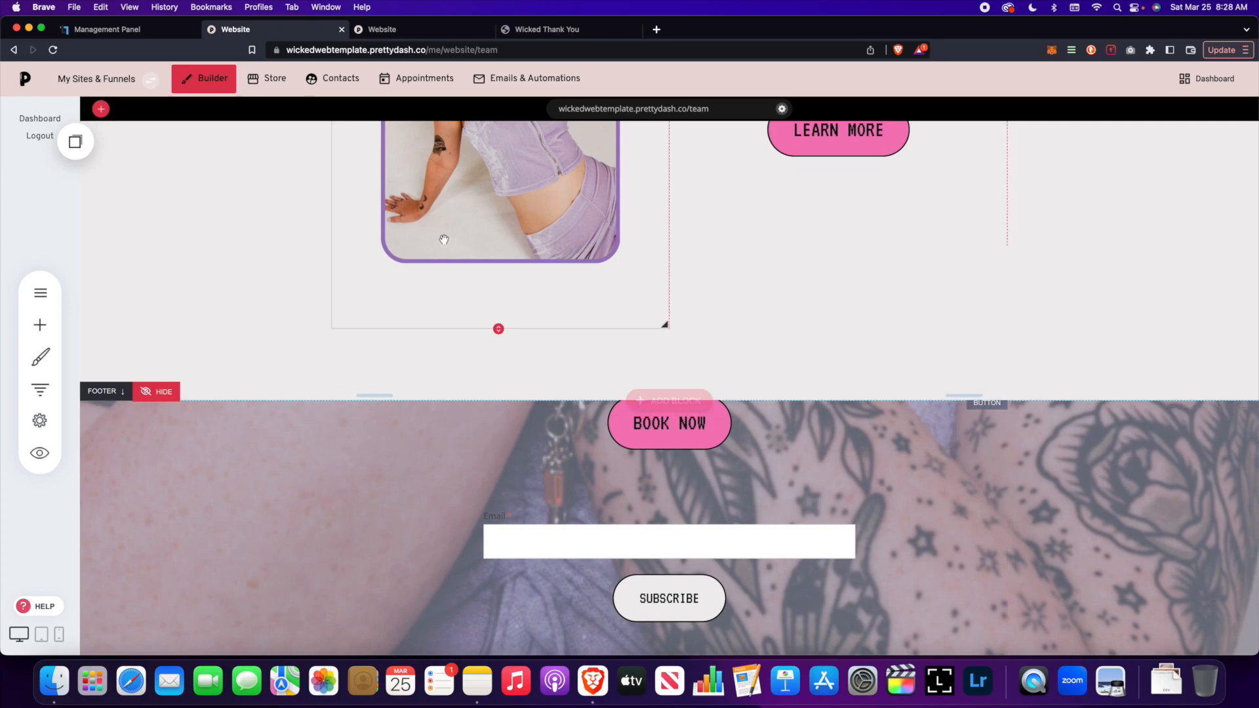
Open the Services page, check the Services Canva link on the Wicked Thank You page and return to the builder.
scroll(674, 271, "up", 1)
scroll(674, 271, "up", 20)
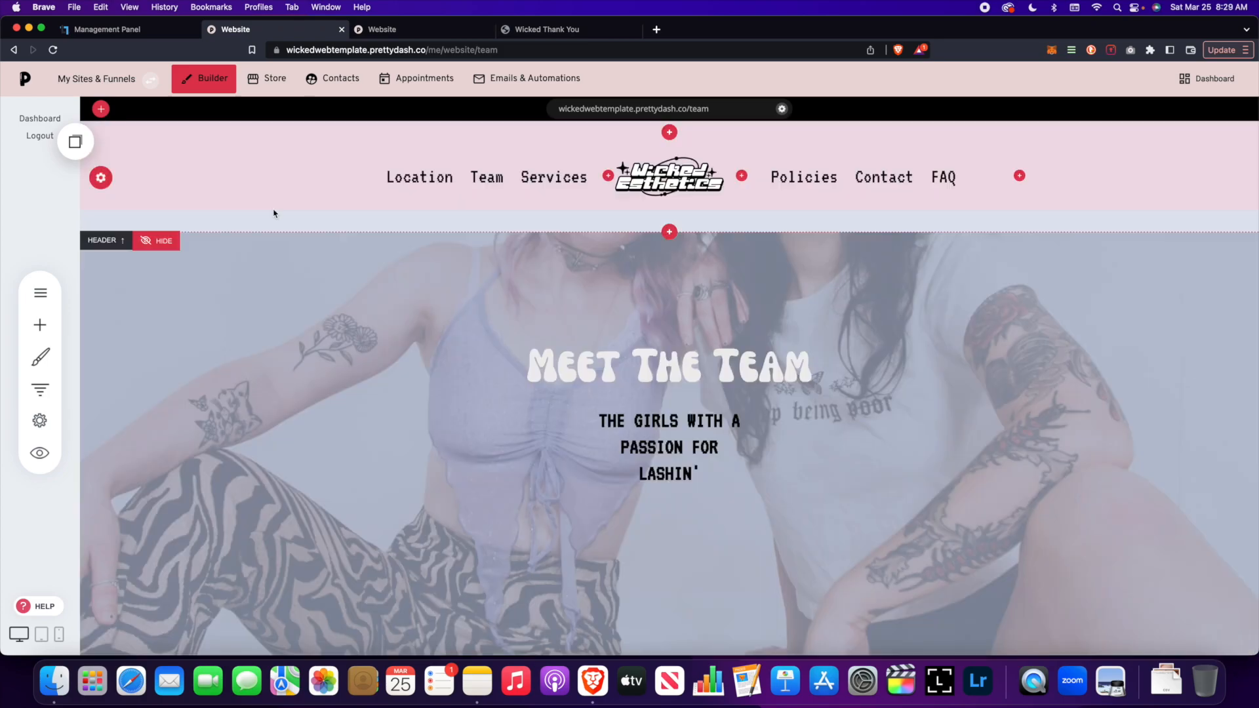
left_click(40, 292)
left_click(187, 329)
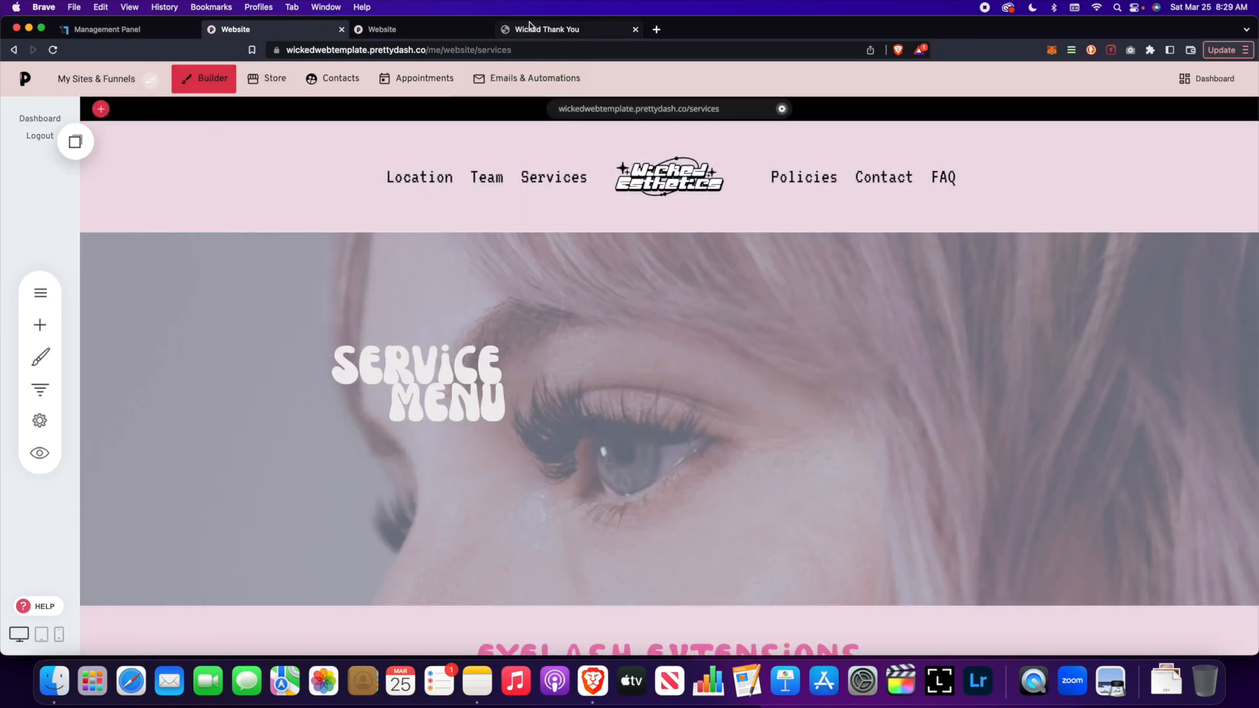
left_click(532, 29)
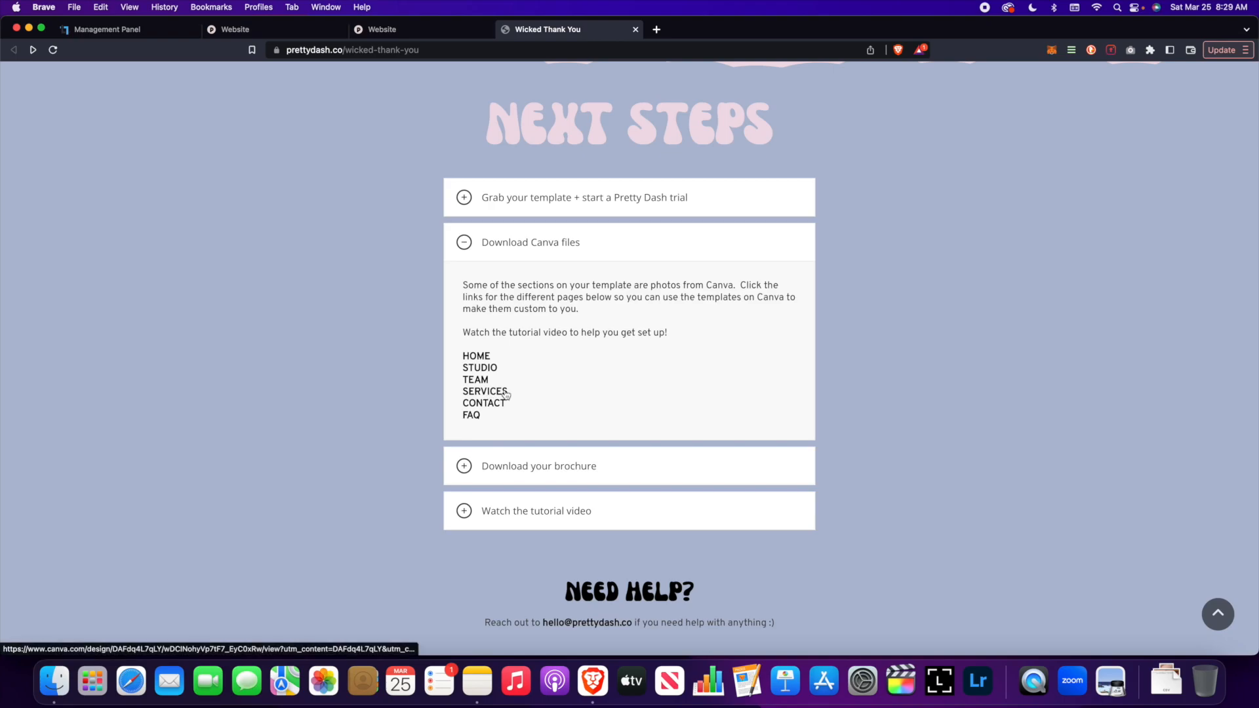
left_click(282, 29)
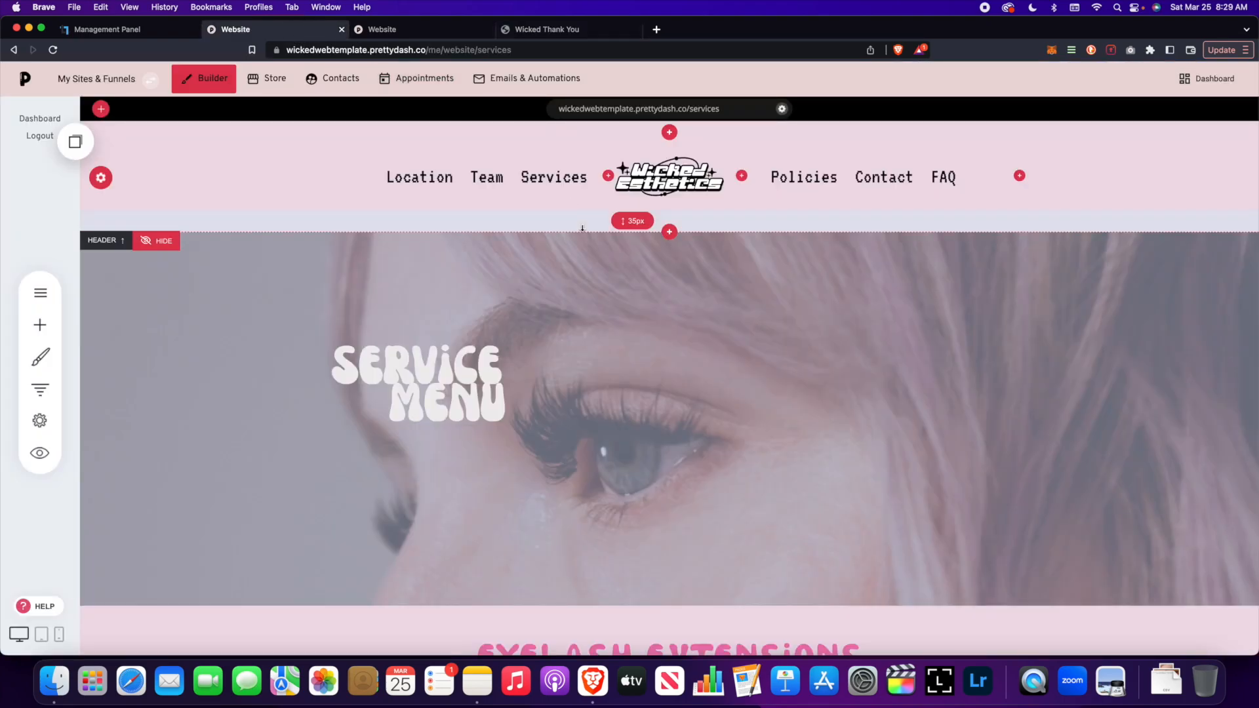
View the container settings of the "Service Menu" banner block and close them without changes.
scroll(379, 332, "down", 1)
scroll(236, 314, "down", 3)
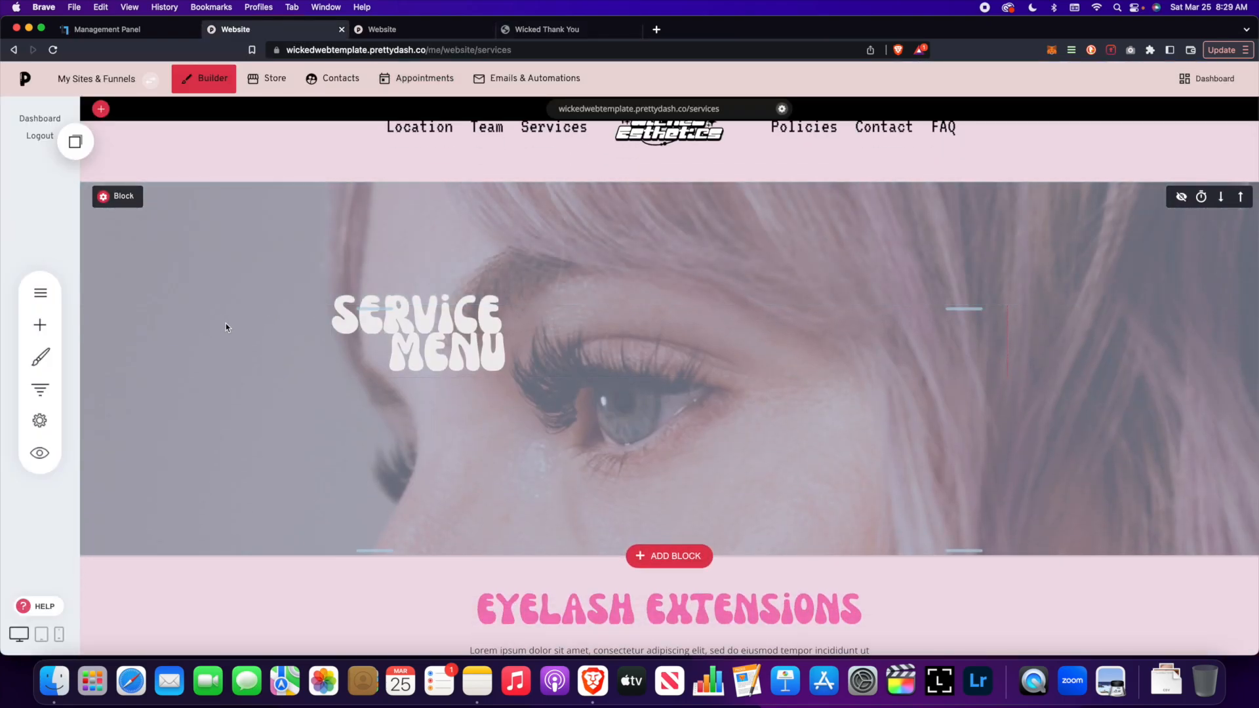
scroll(236, 314, "up", 4)
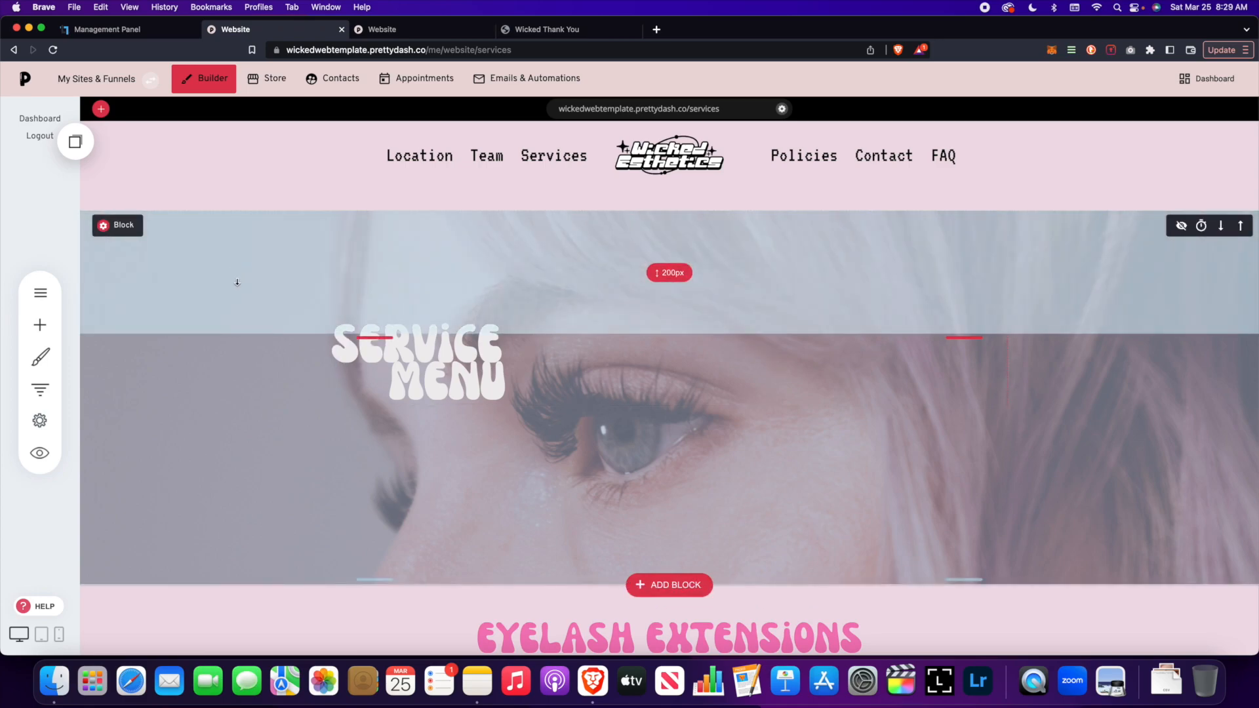
left_click(146, 226)
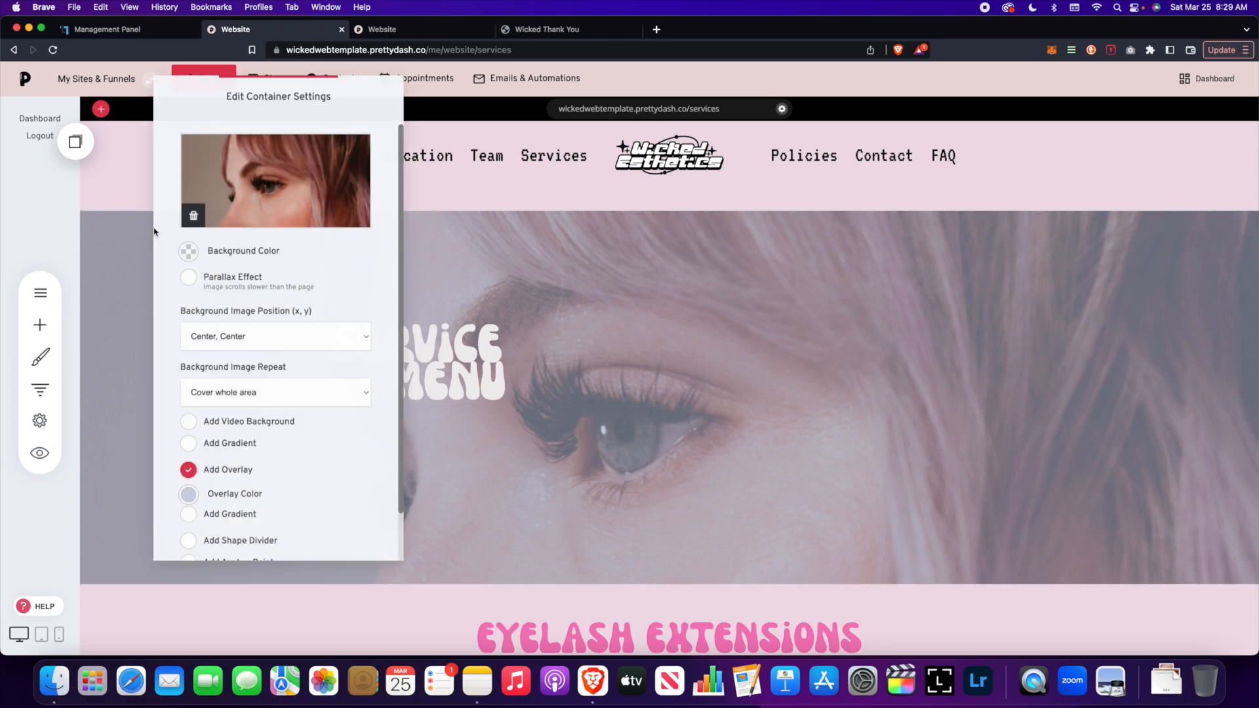
left_click(444, 408)
Look over the Eyelash Extensions section and show the edit options of its four-style price image.
scroll(488, 373, "down", 5)
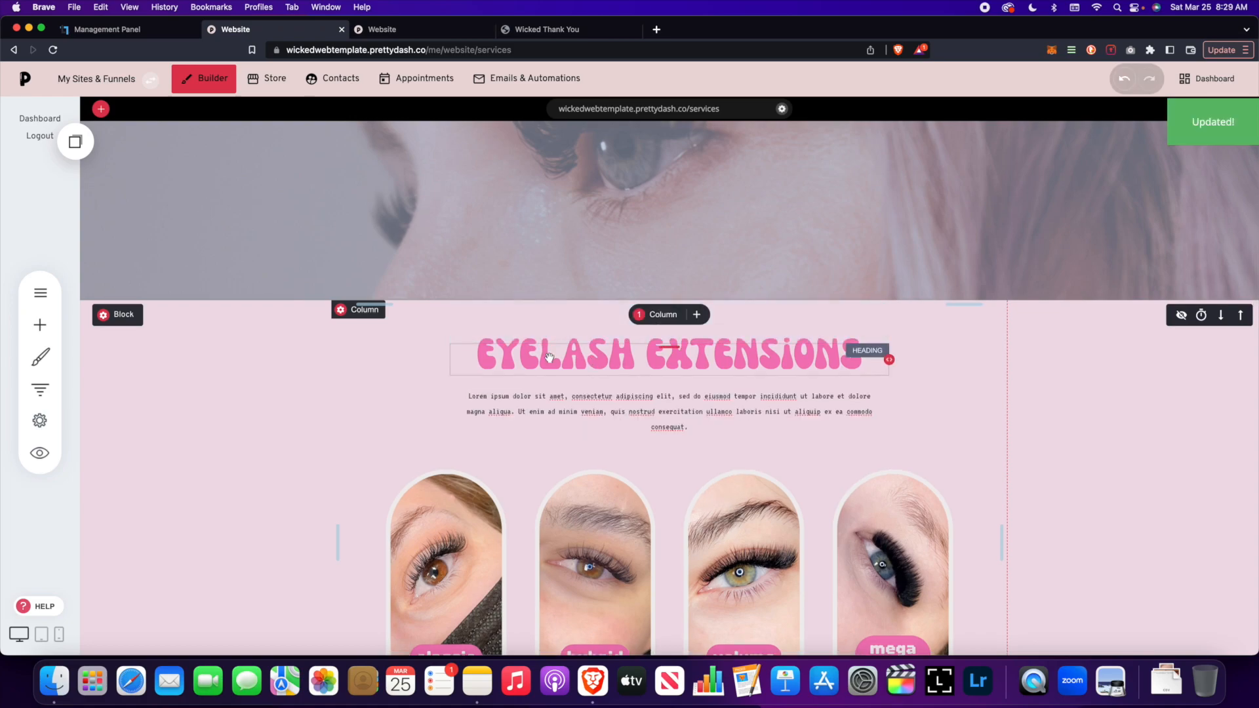
scroll(474, 345, "down", 3)
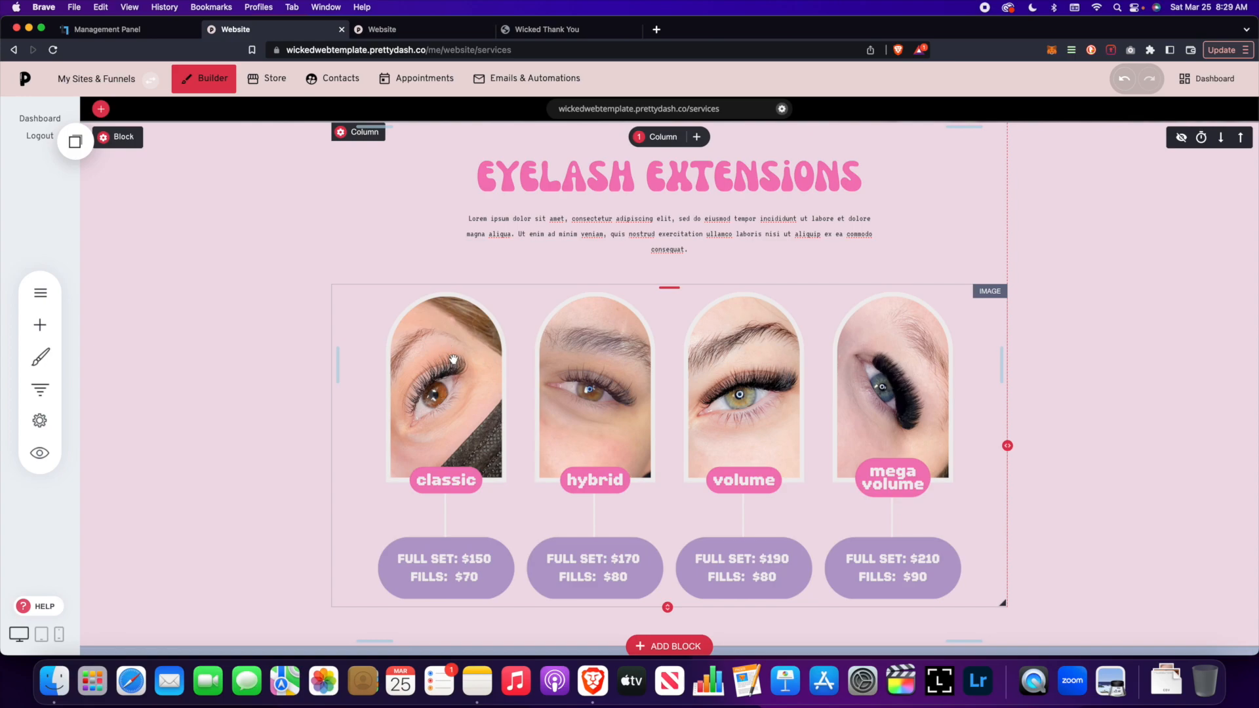
left_click(438, 348)
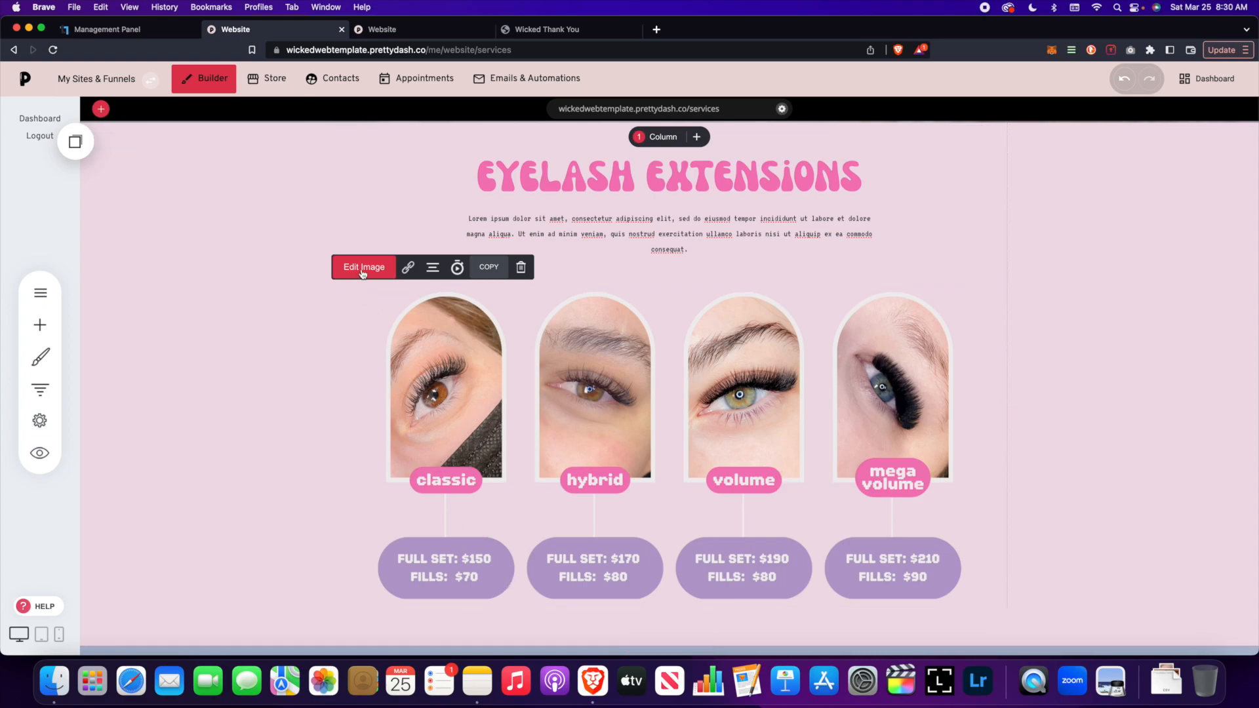
Examine the "Lash Lift + Tint" block's text, before and after images and $110 price button.
scroll(497, 410, "down", 5)
scroll(499, 407, "down", 5)
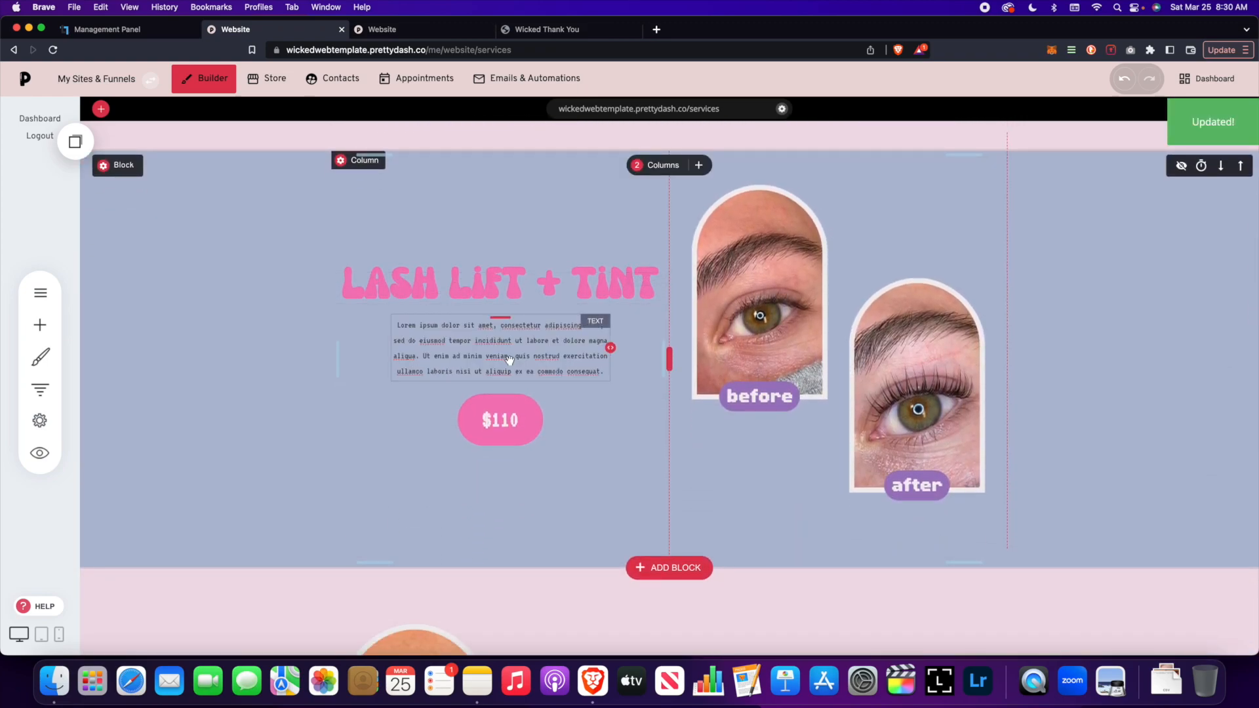
left_click(515, 420)
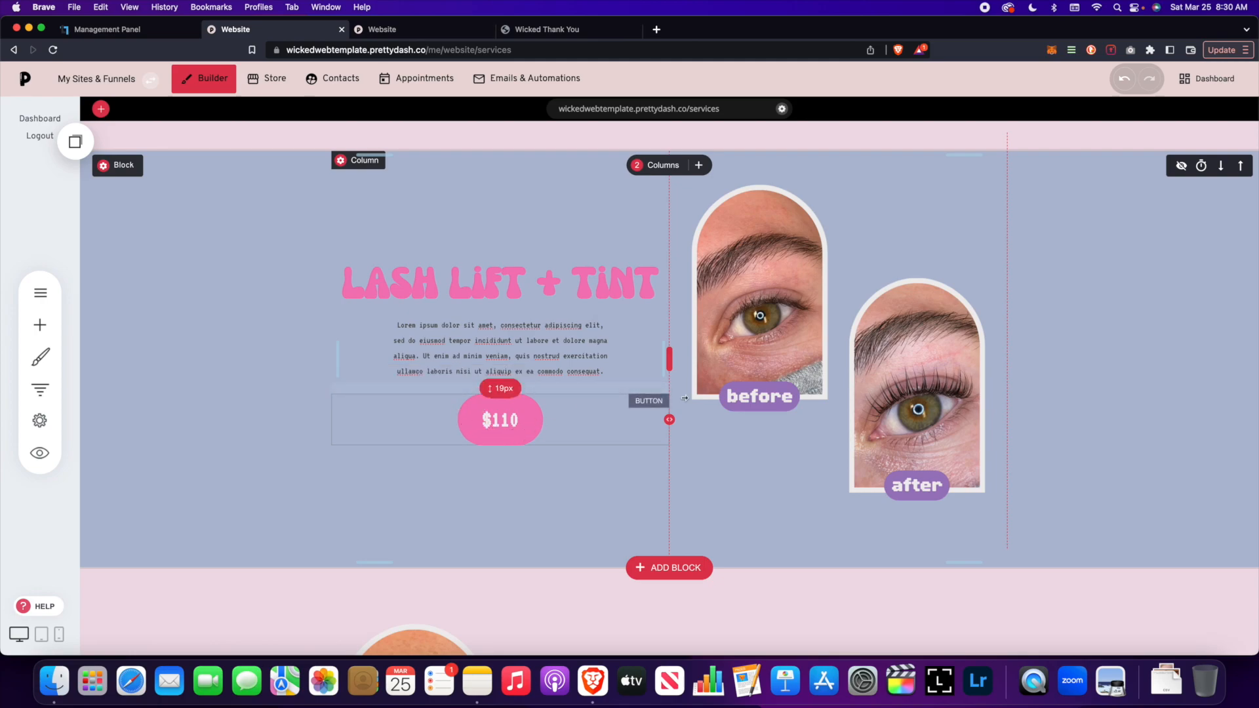
Look over the rest of the Services page, including the "Brow Wax + Tint" block and the footer, and return to the banner.
scroll(820, 322, "up", 1)
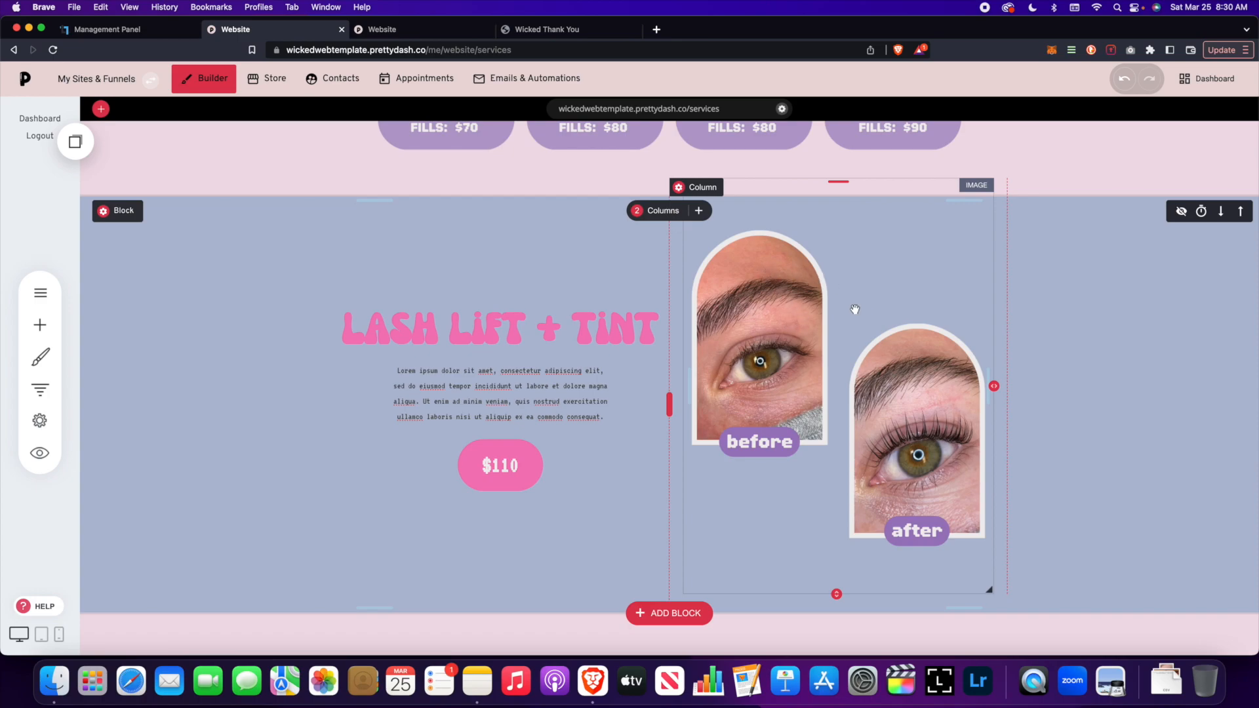
scroll(782, 371, "down", 10)
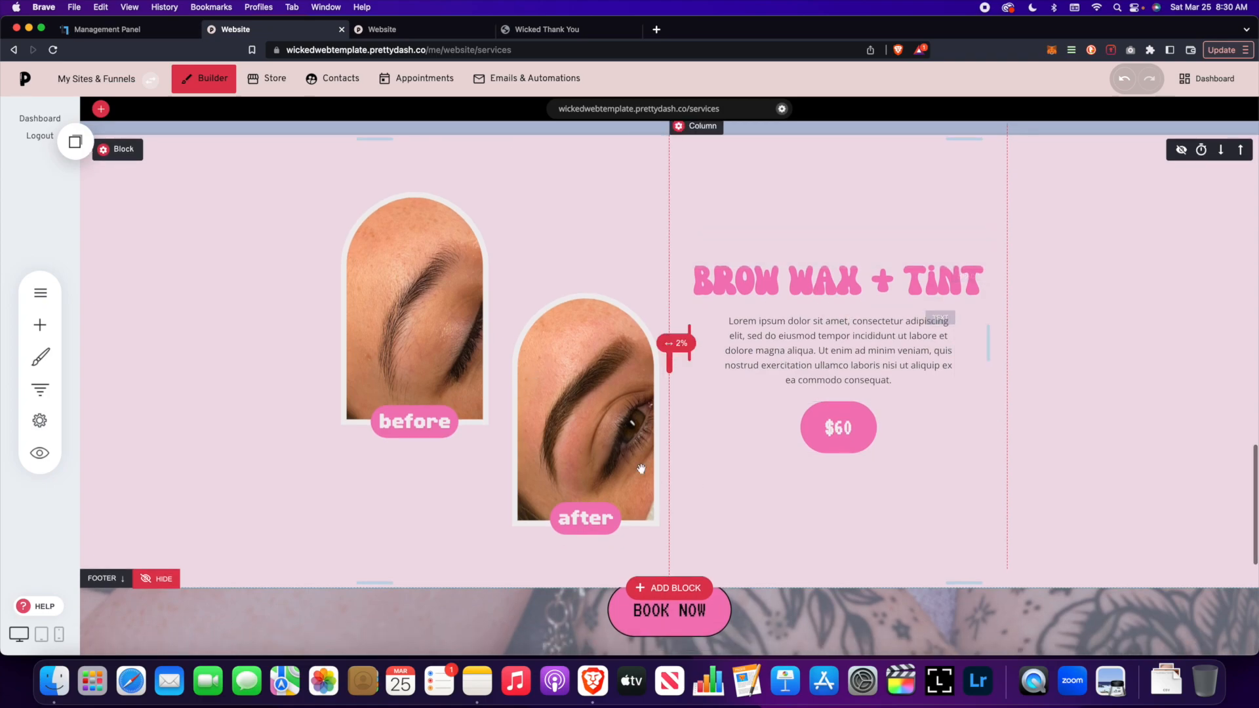
scroll(747, 419, "down", 5)
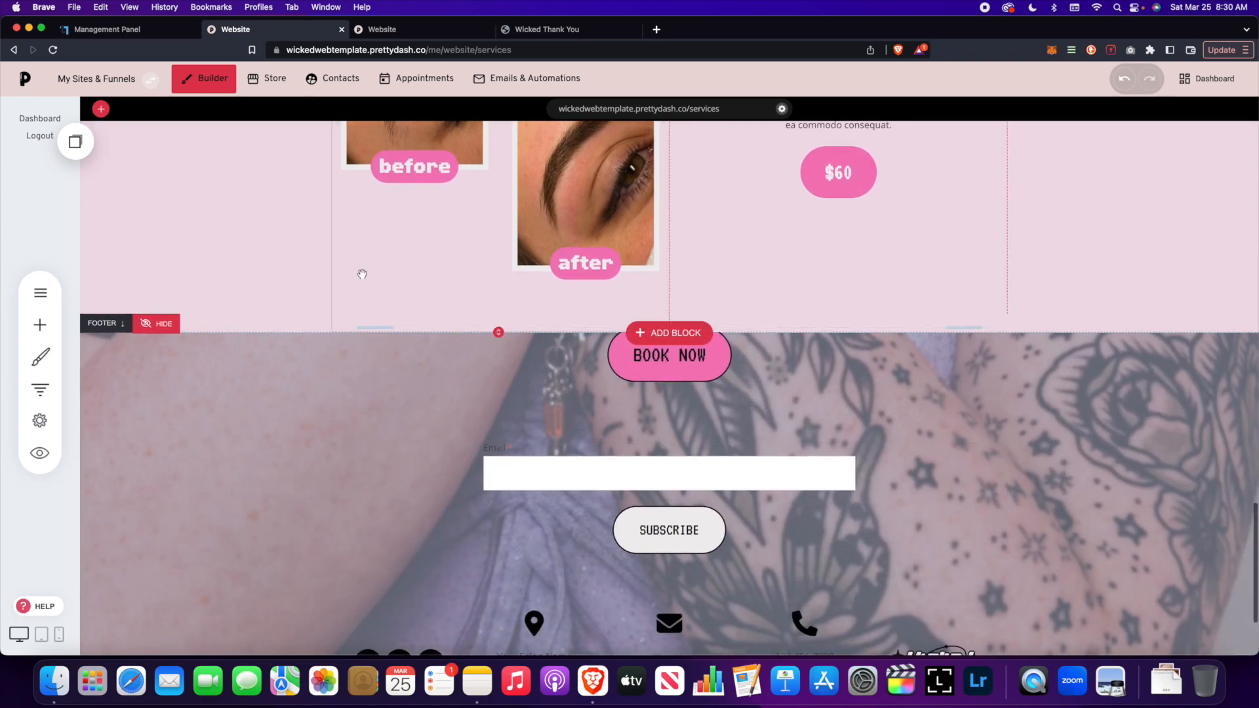
scroll(380, 334, "up", 12)
scroll(382, 337, "up", 8)
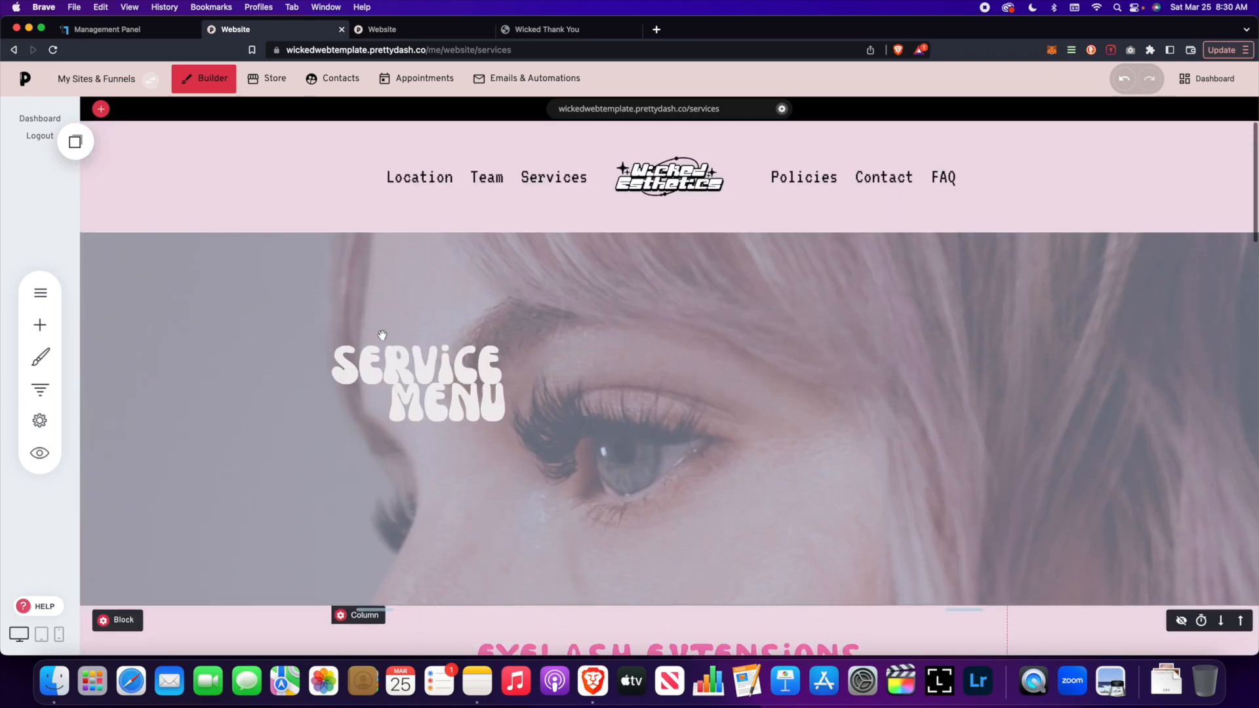
Open the Policies page, view its banner block's container settings and close them without changes.
left_click(40, 293)
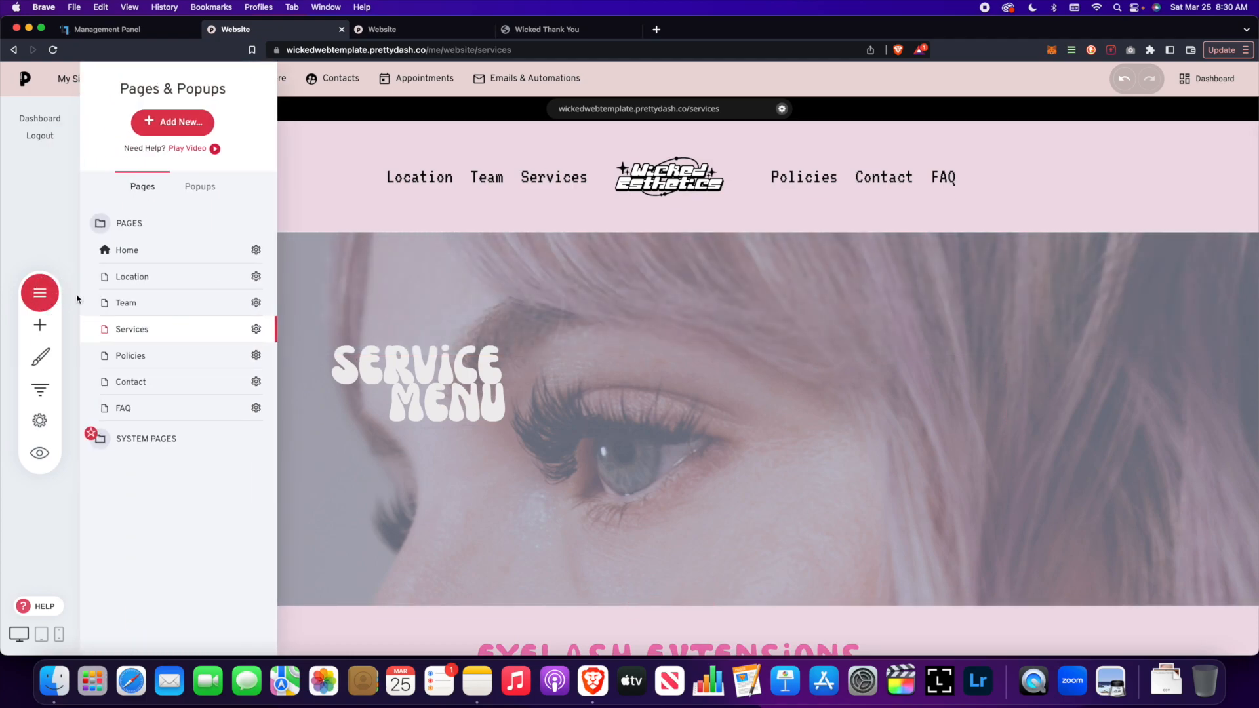
left_click(176, 362)
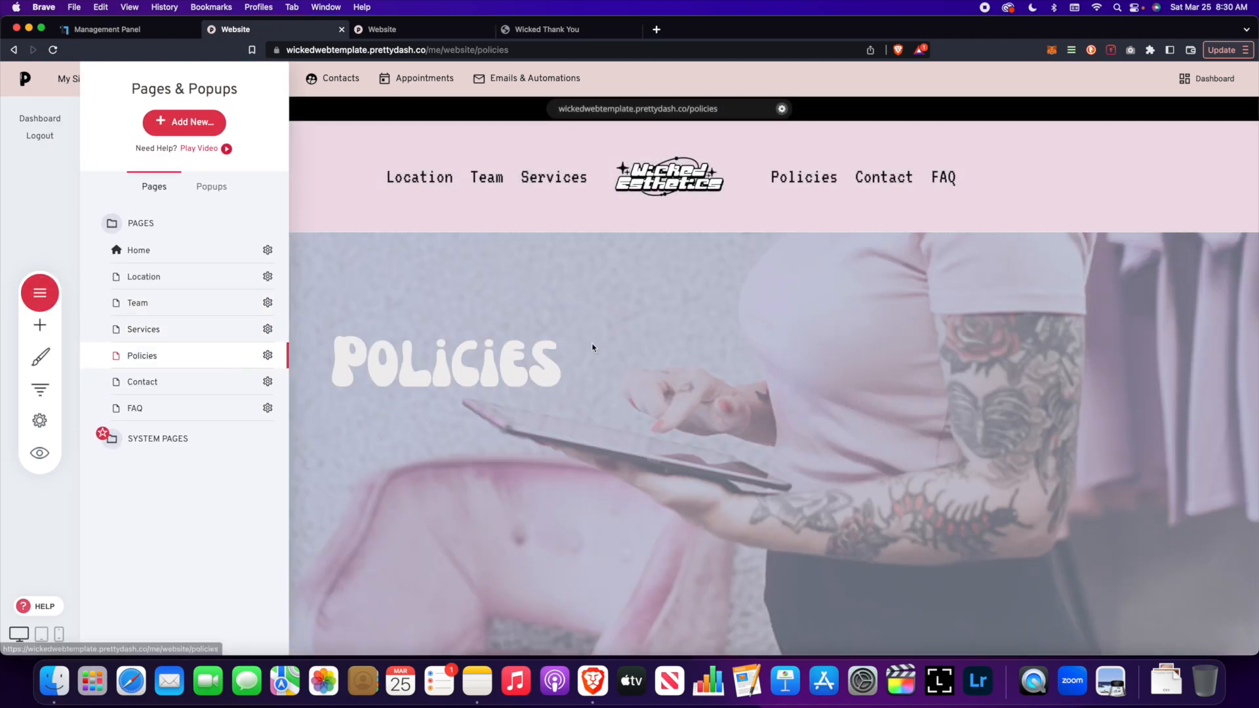
left_click(593, 348)
scroll(313, 358, "down", 1)
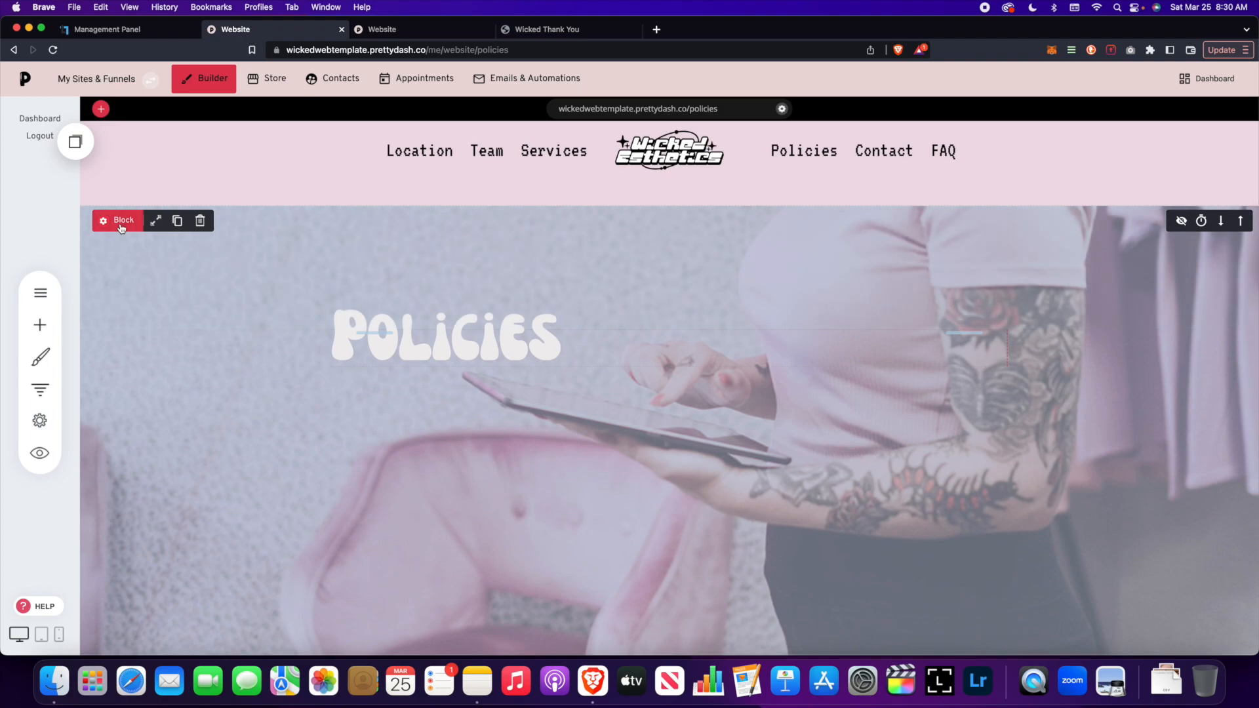
left_click(121, 223)
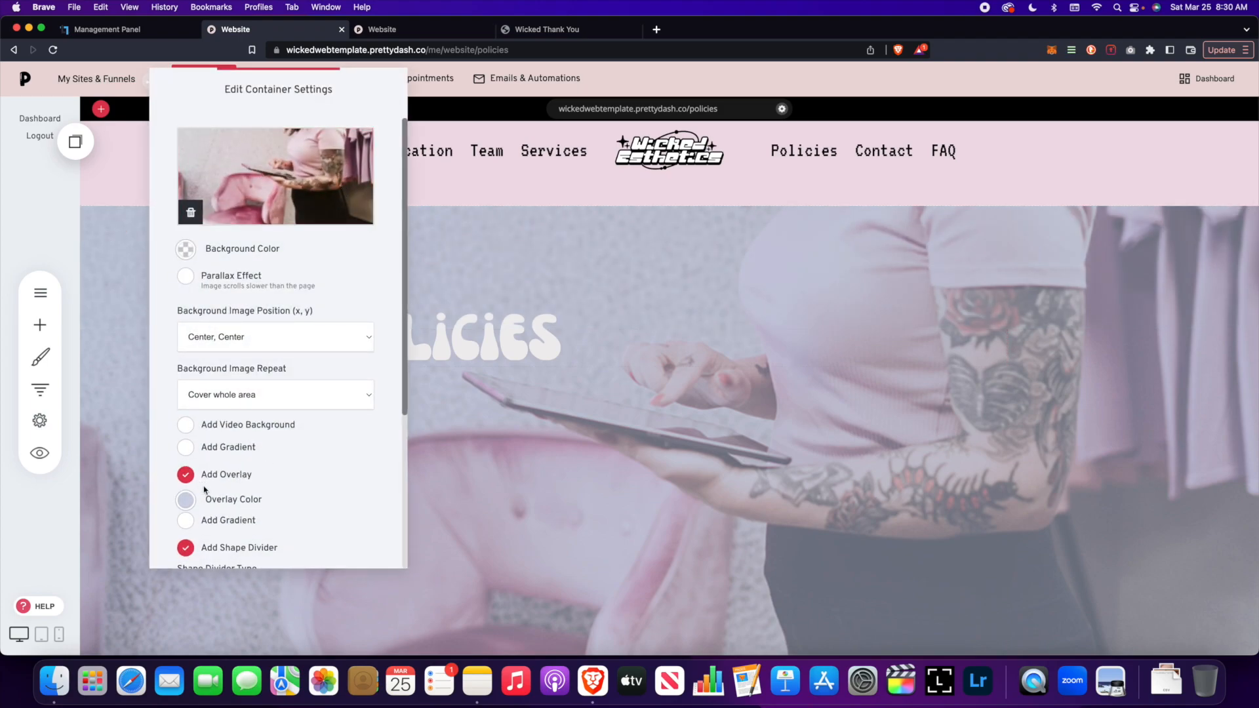
scroll(275, 446, "down", 4)
left_click(573, 394)
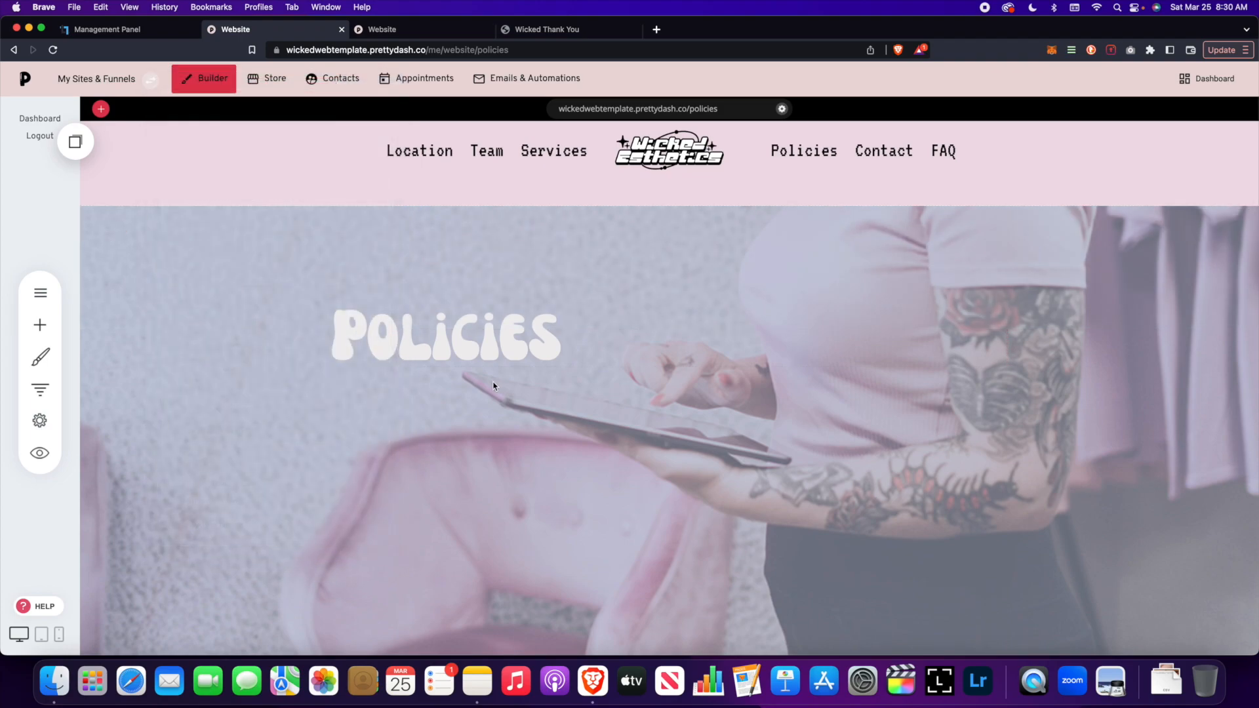
Read through the Policies page's intro text and its policy sections from Cancellations to Refunds, down to the footer.
scroll(487, 388, "down", 4)
scroll(428, 367, "up", 3)
scroll(452, 331, "down", 10)
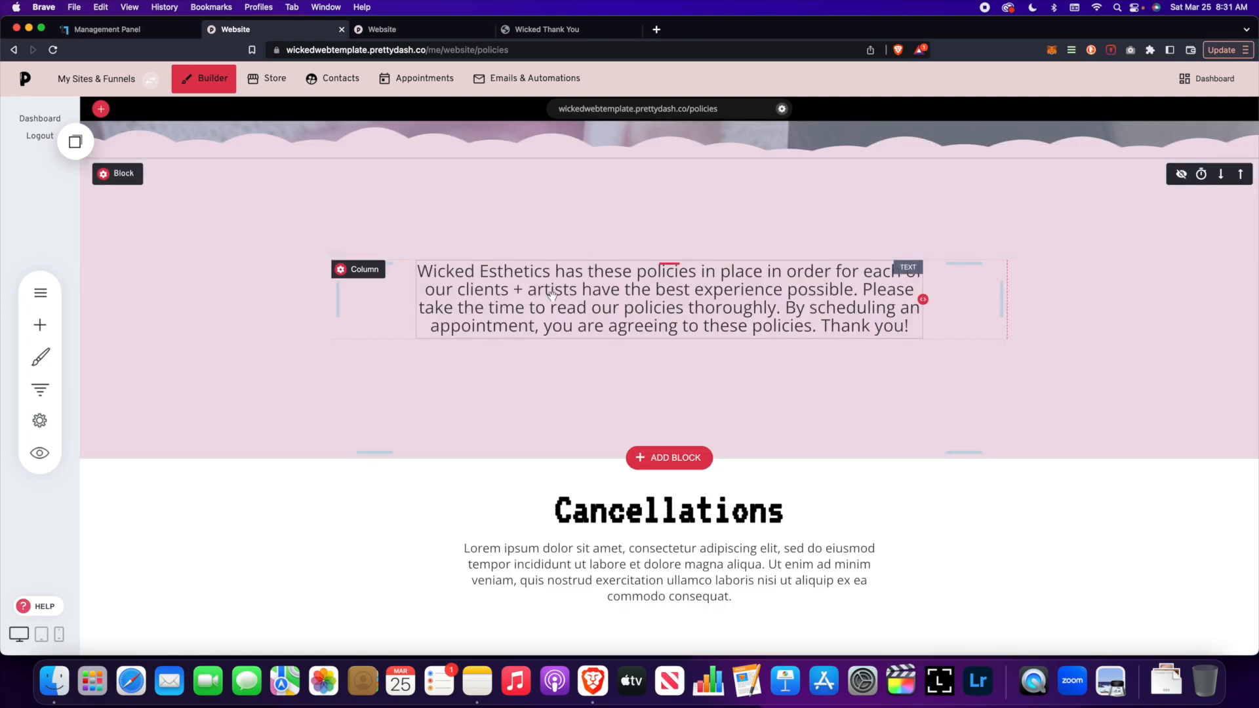
scroll(552, 295, "down", 5)
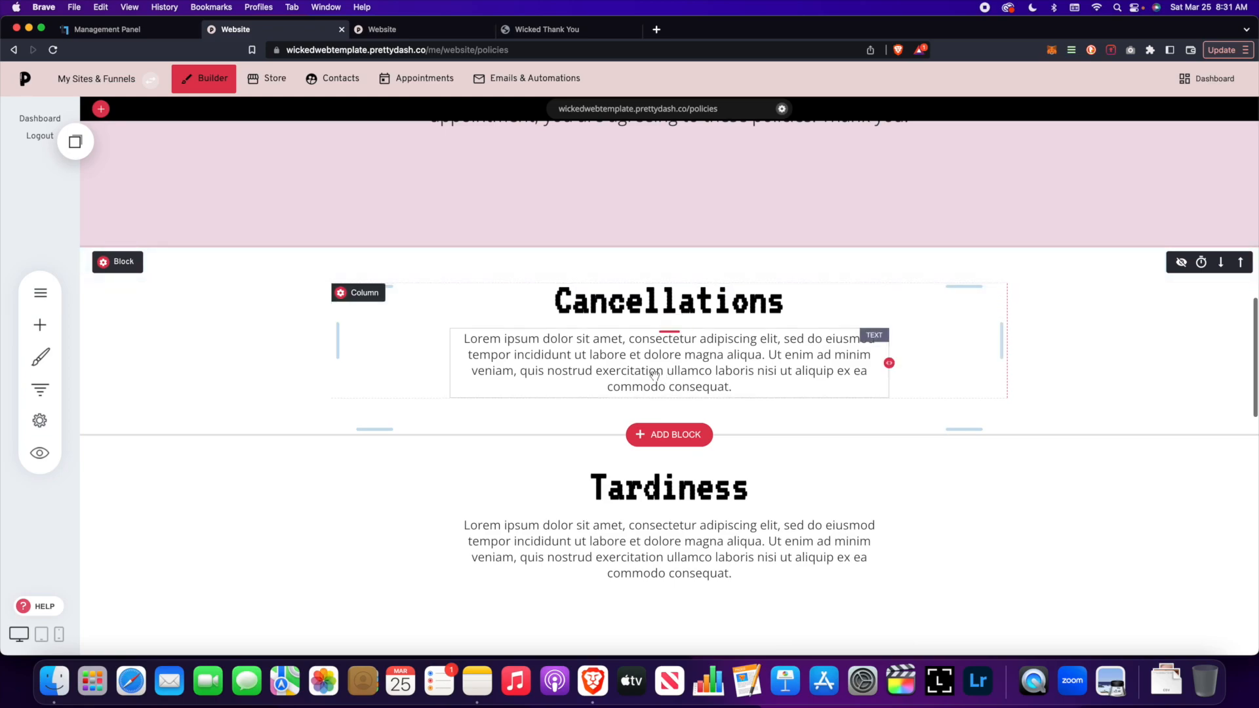
scroll(662, 378, "down", 4)
scroll(670, 382, "down", 10)
scroll(670, 383, "up", 13)
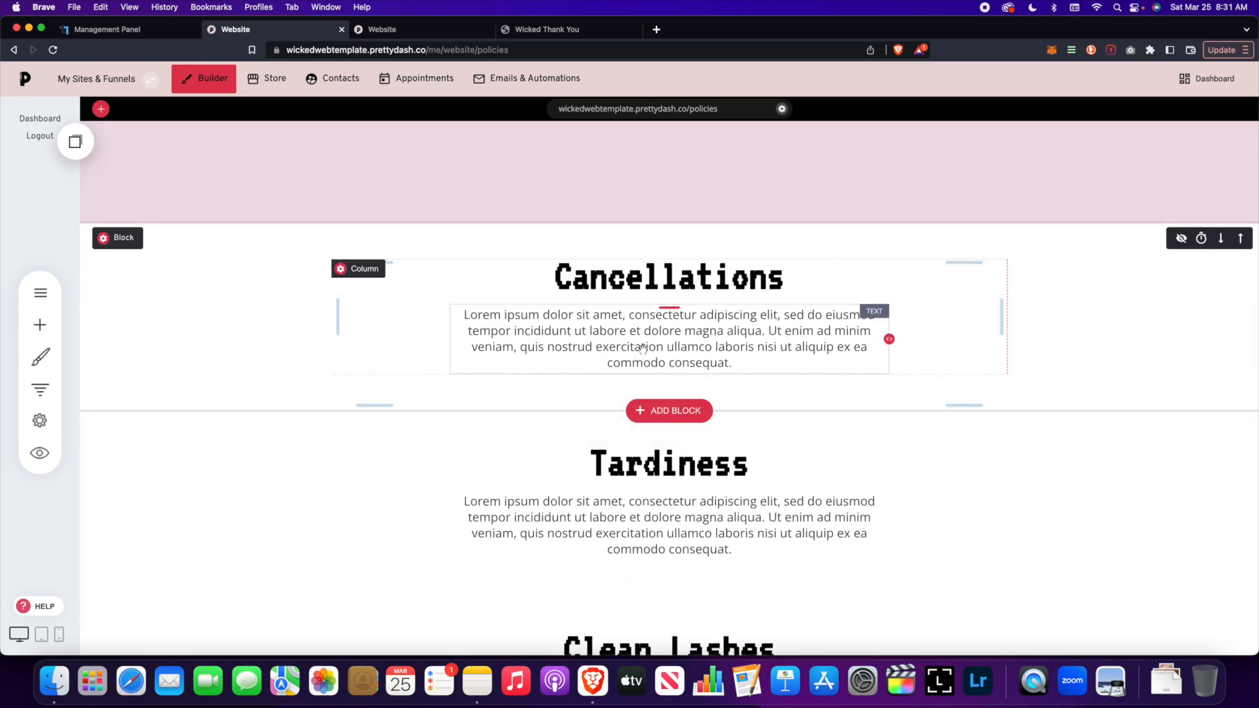
scroll(614, 415, "down", 16)
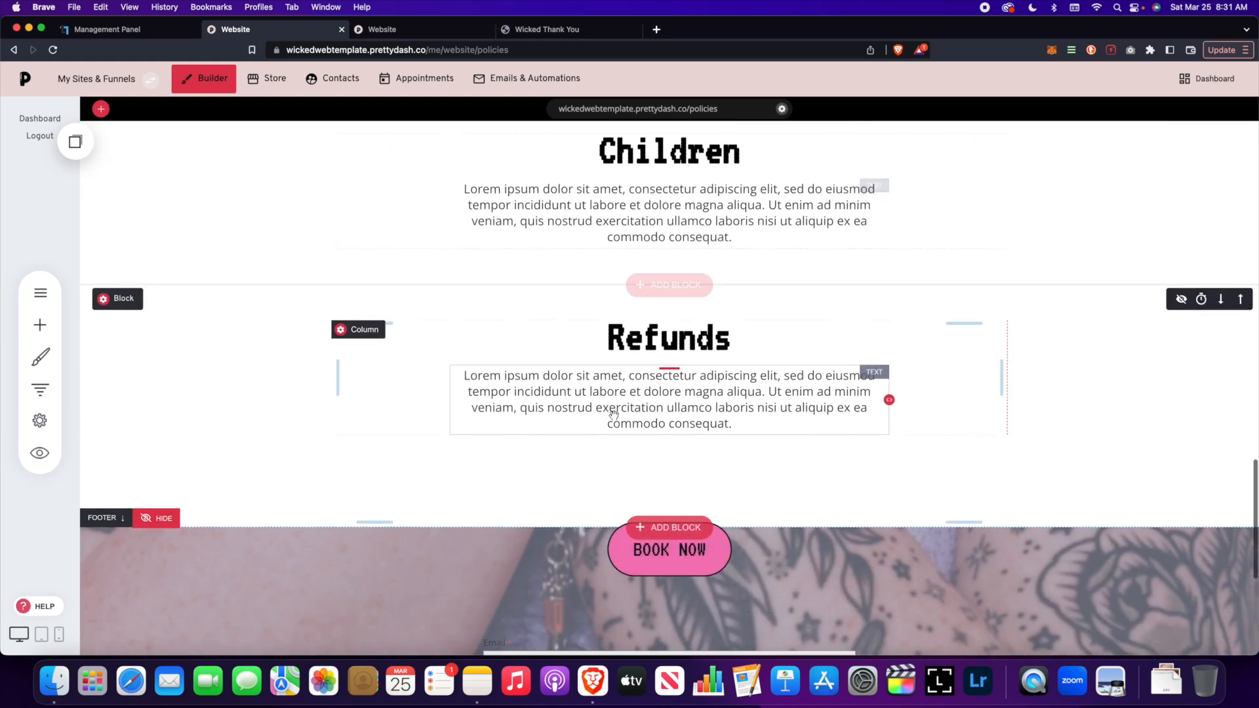
scroll(614, 415, "up", 2)
scroll(577, 402, "down", 5)
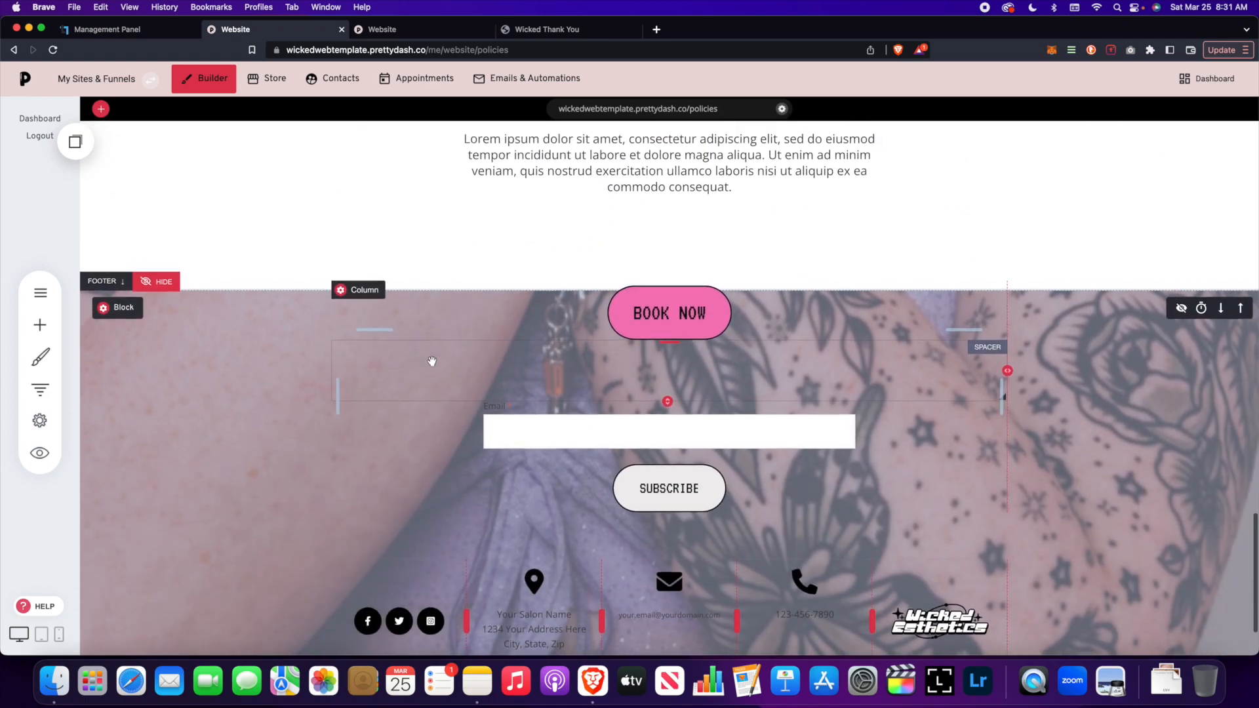
scroll(438, 364, "up", 12)
scroll(438, 365, "up", 15)
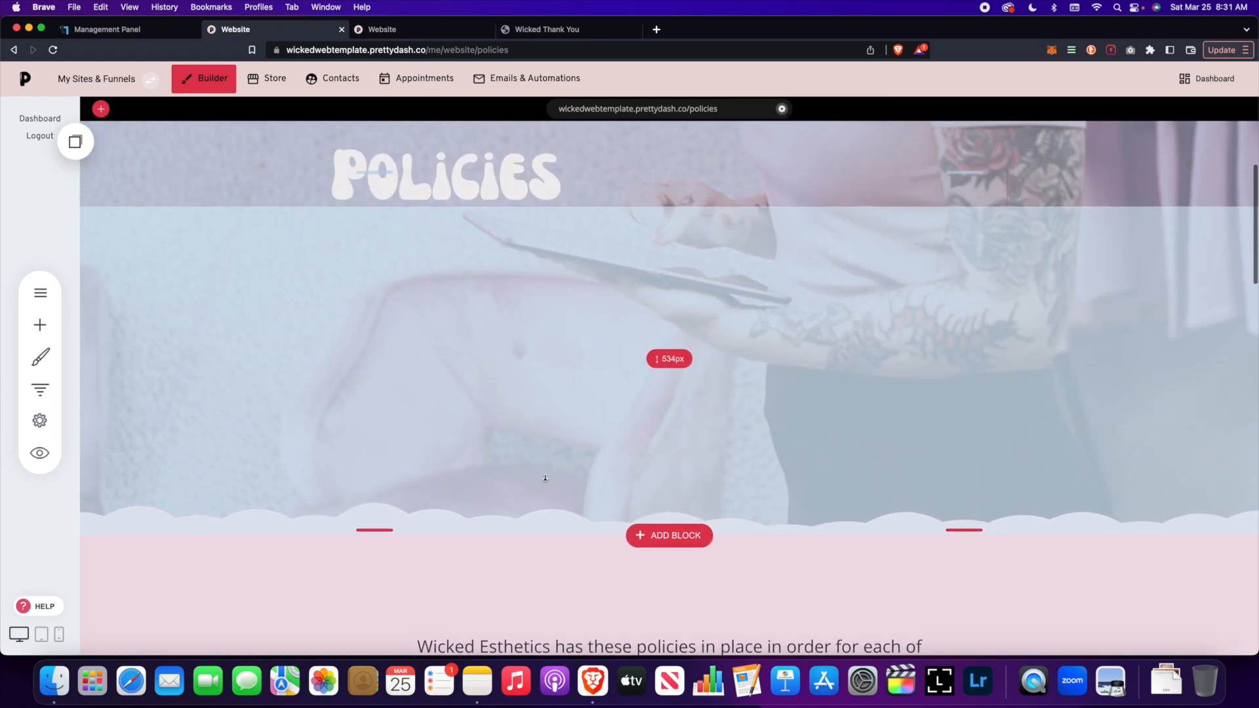
scroll(582, 498, "up", 3)
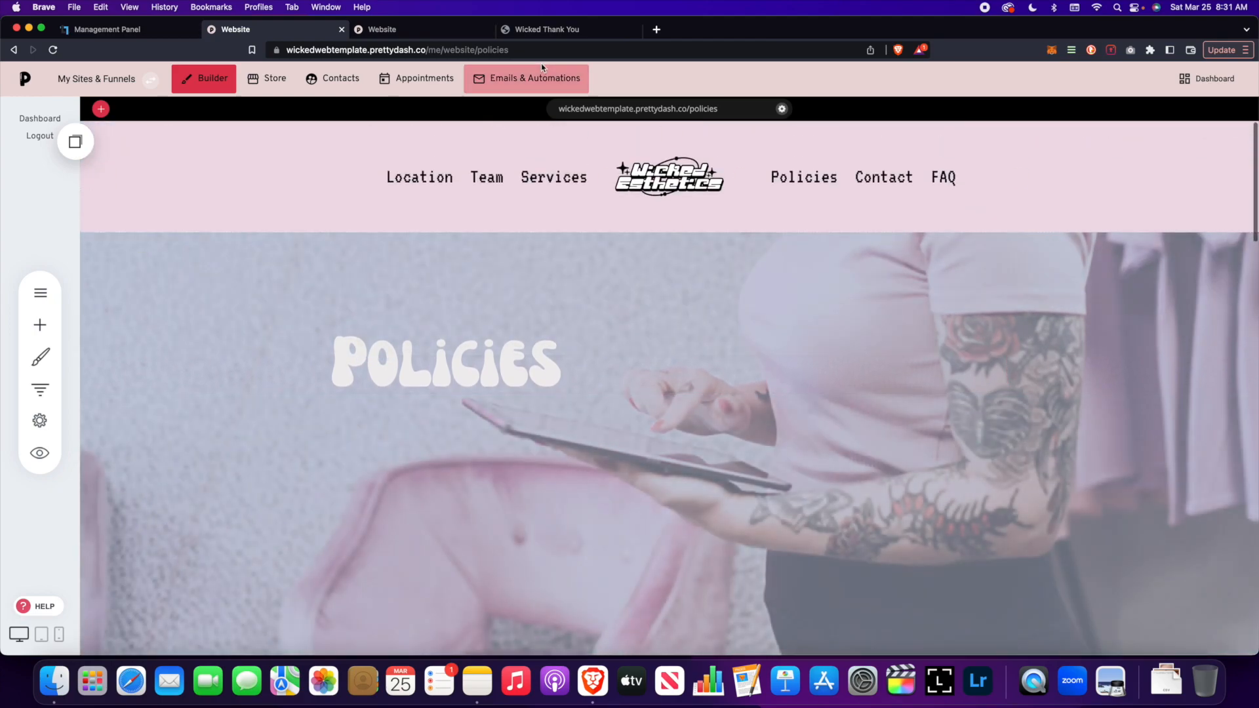
Check the Canva file links on the Wicked Thank You page for a Policies entry and return to the Policies page.
left_click(562, 31)
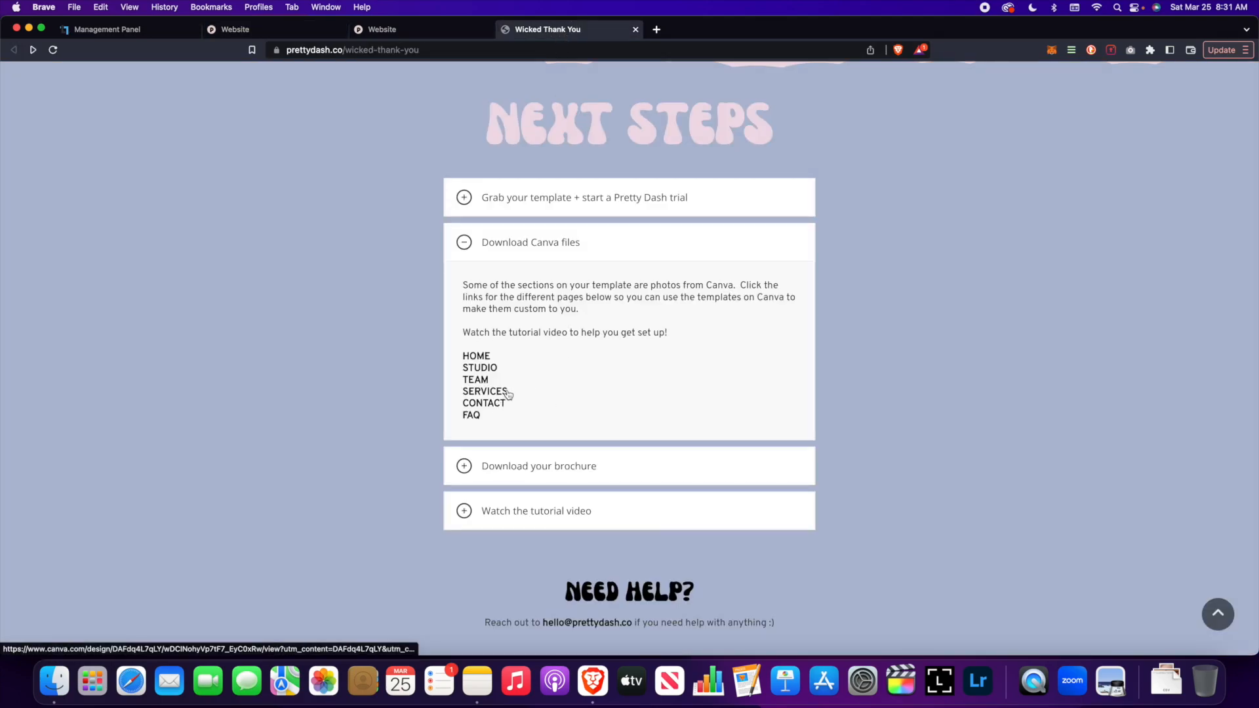
left_click(234, 28)
scroll(471, 320, "down", 3)
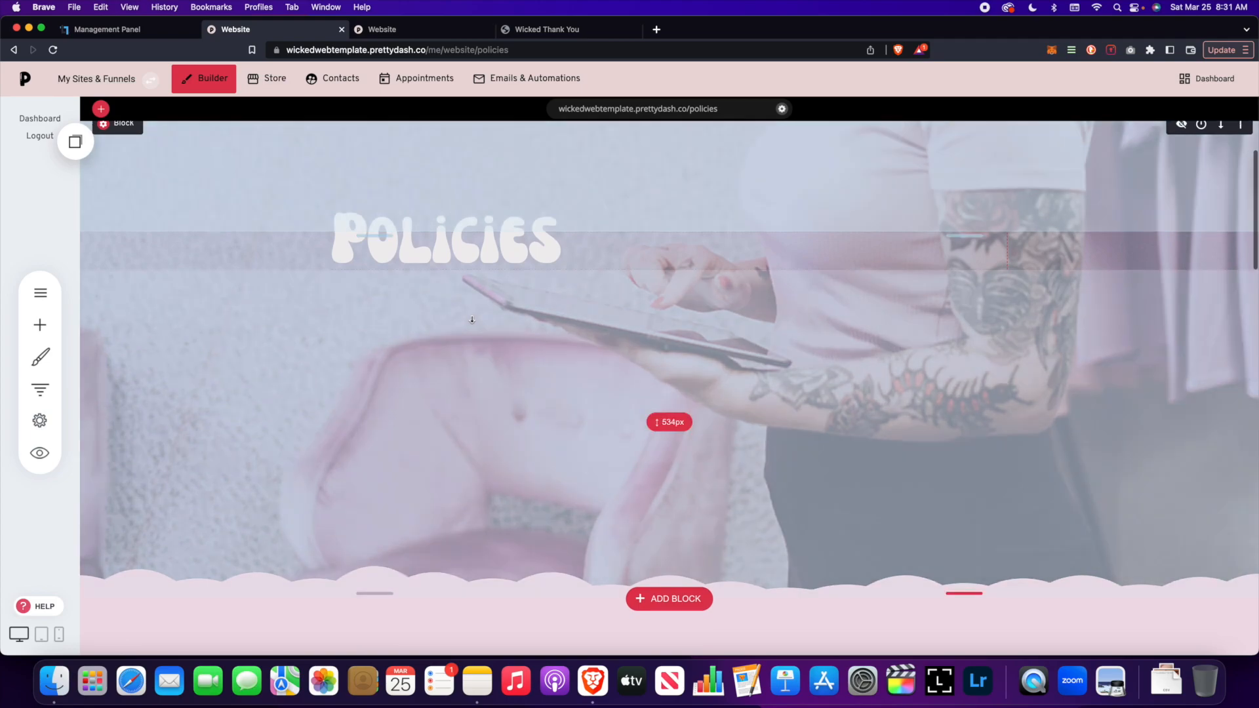
scroll(299, 256, "up", 1)
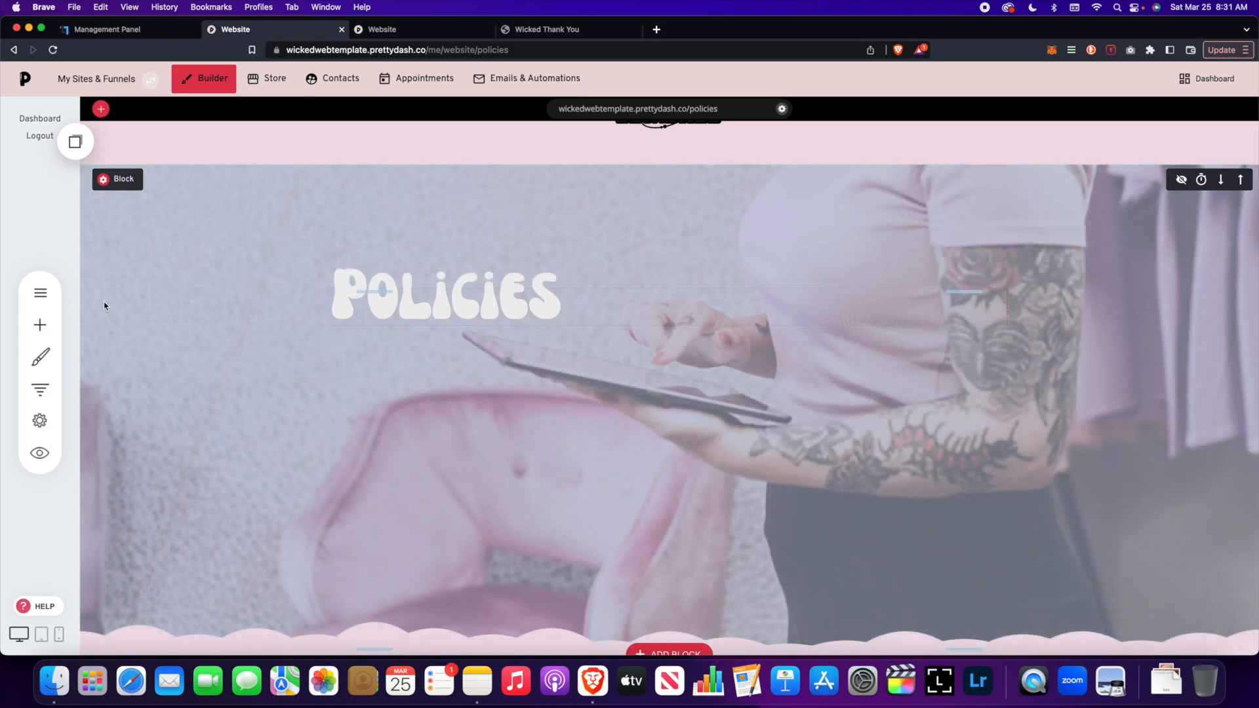
Open the Contact page, check the Contact Canva link on the Wicked Thank You page and return to the builder.
left_click(40, 293)
left_click(192, 382)
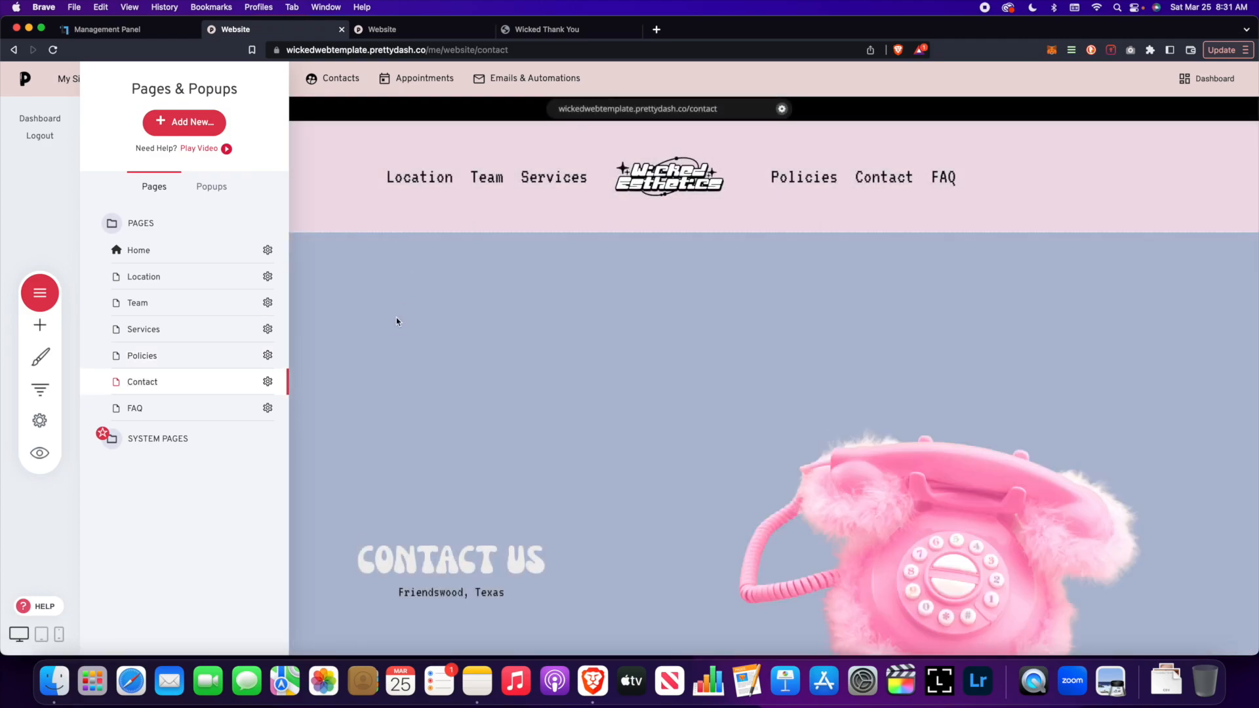
left_click(396, 317)
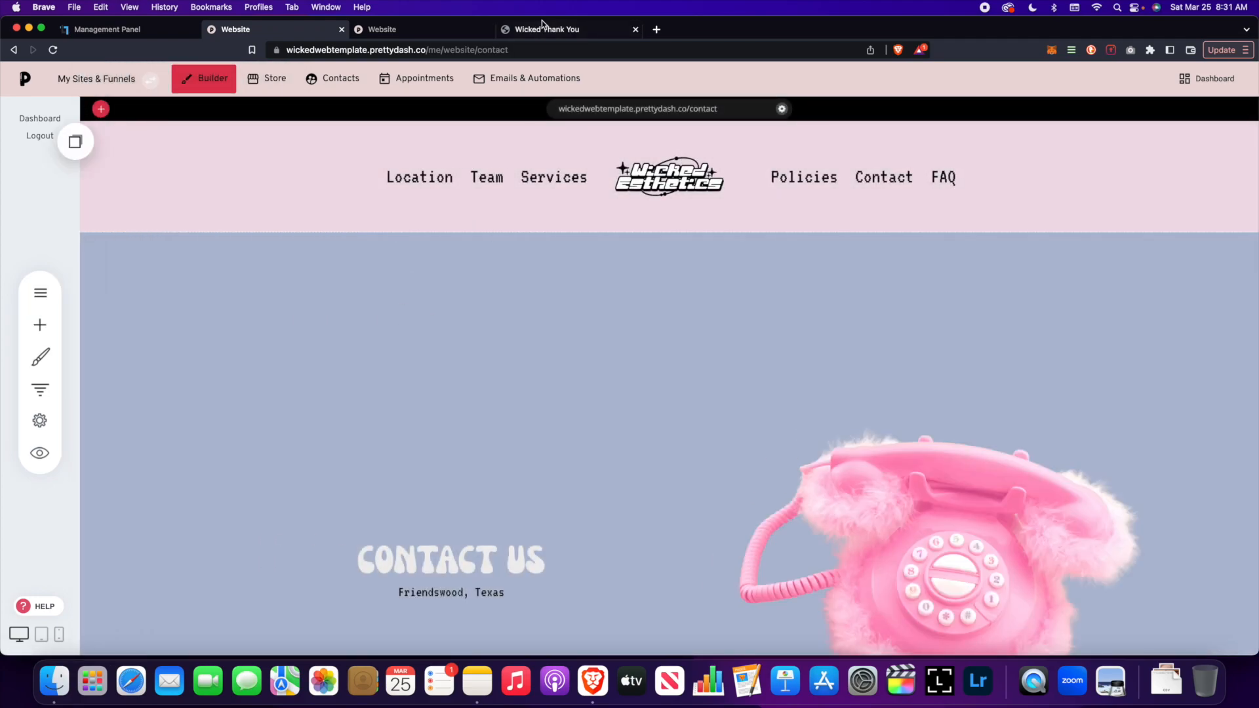
left_click(541, 27)
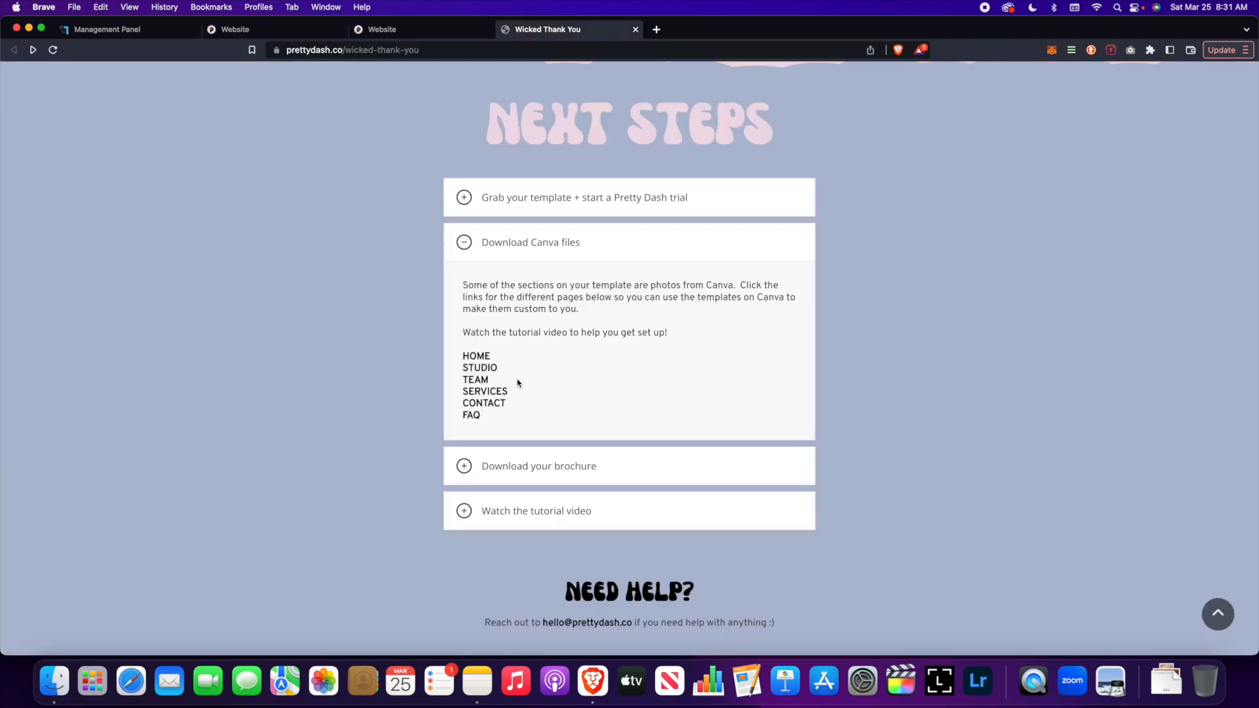
left_click(286, 29)
Examine the "Contact Us" banner's heading, location text and pink telephone image, down to the wavy divider below it.
scroll(458, 292, "down", 2)
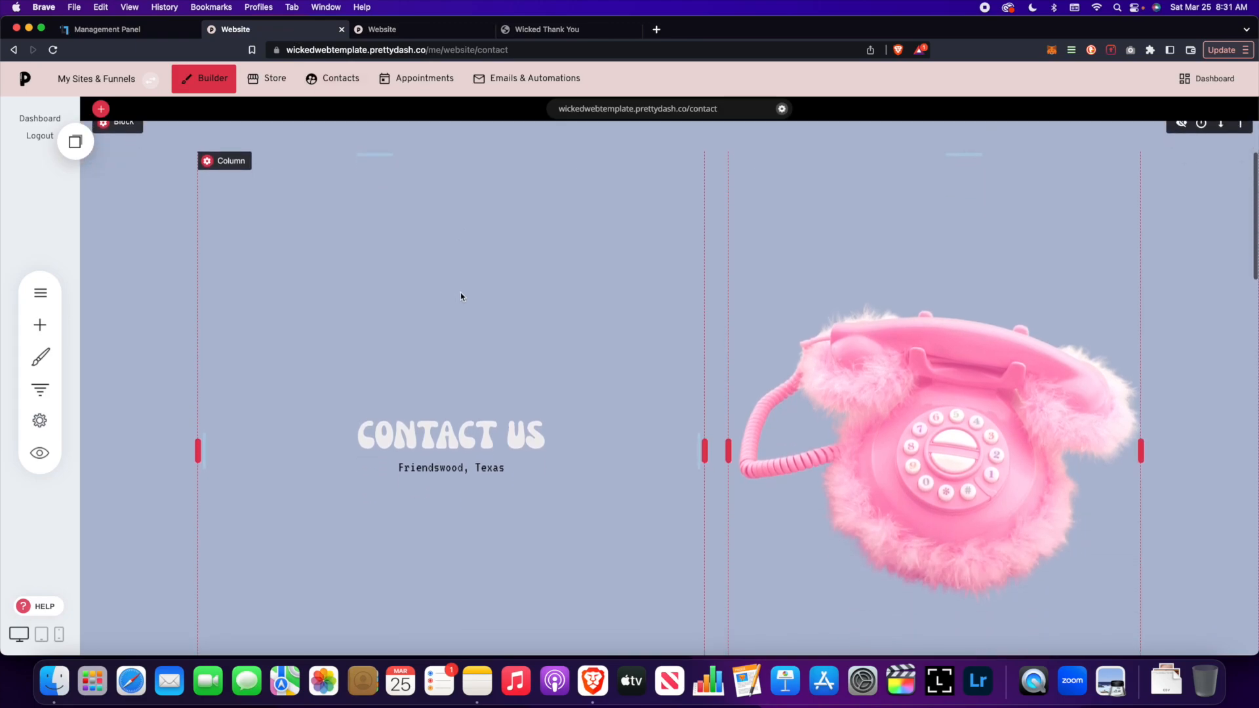
scroll(458, 295, "down", 1)
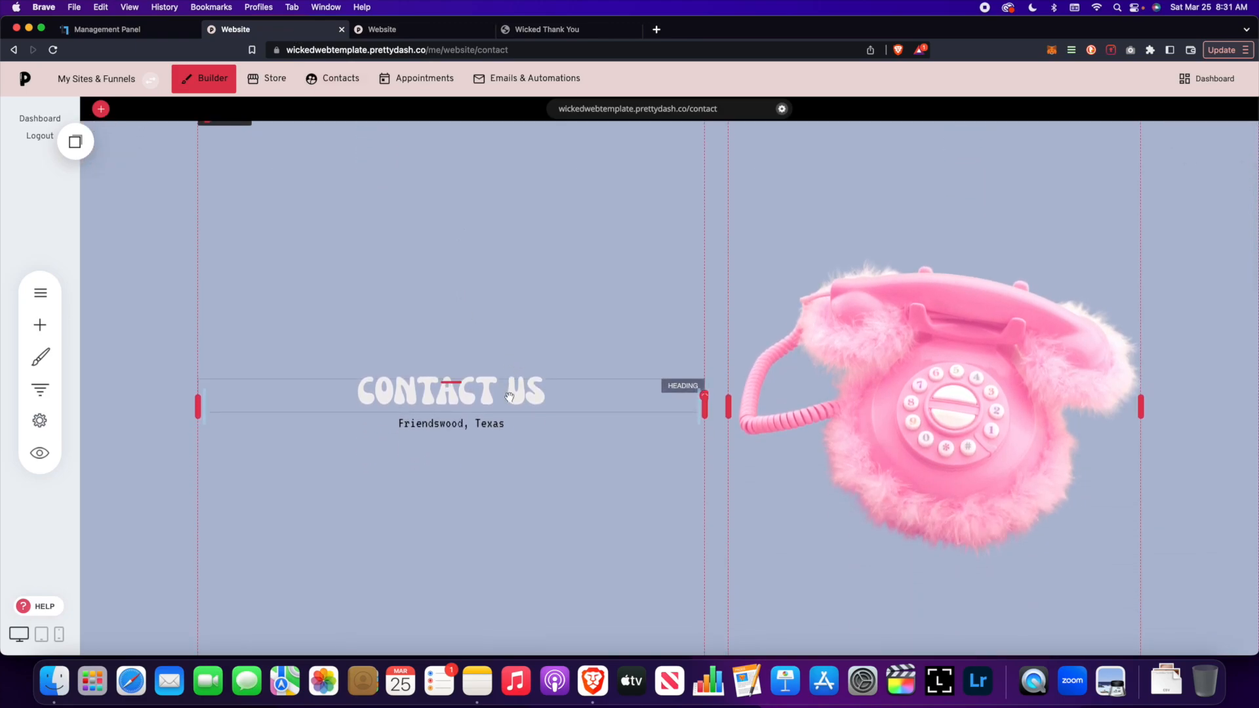
scroll(859, 328, "up", 1)
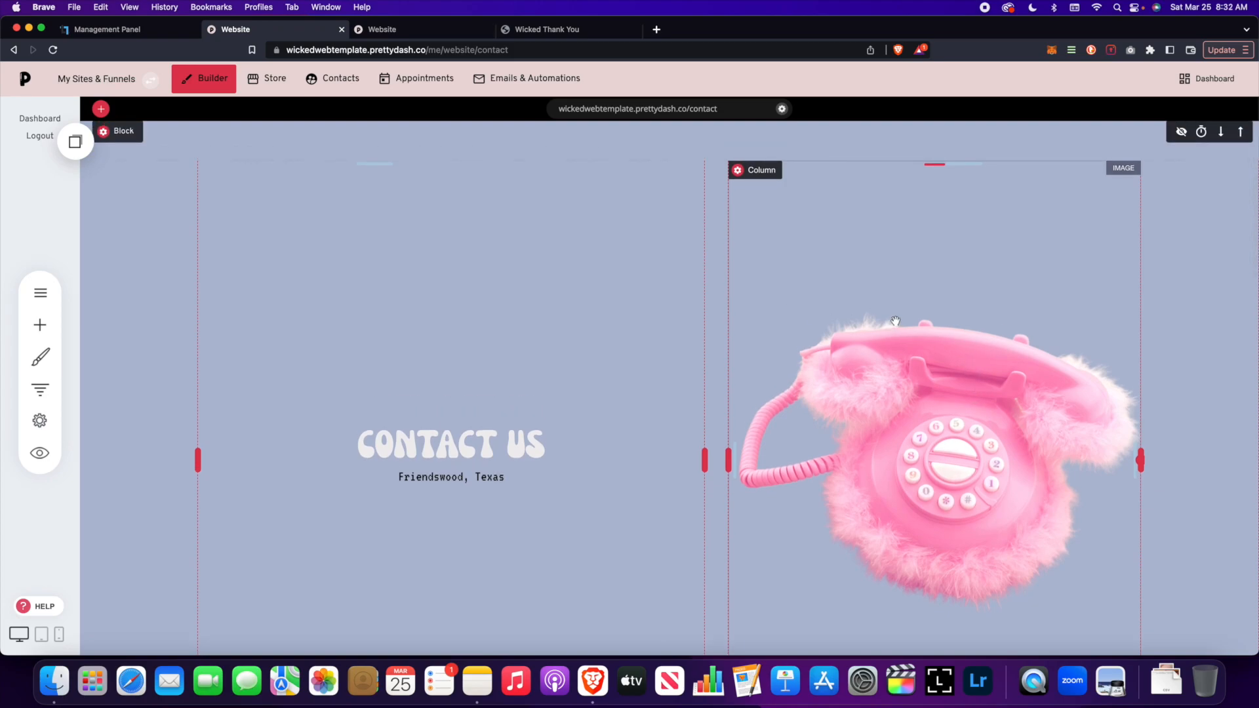
scroll(870, 384, "up", 1)
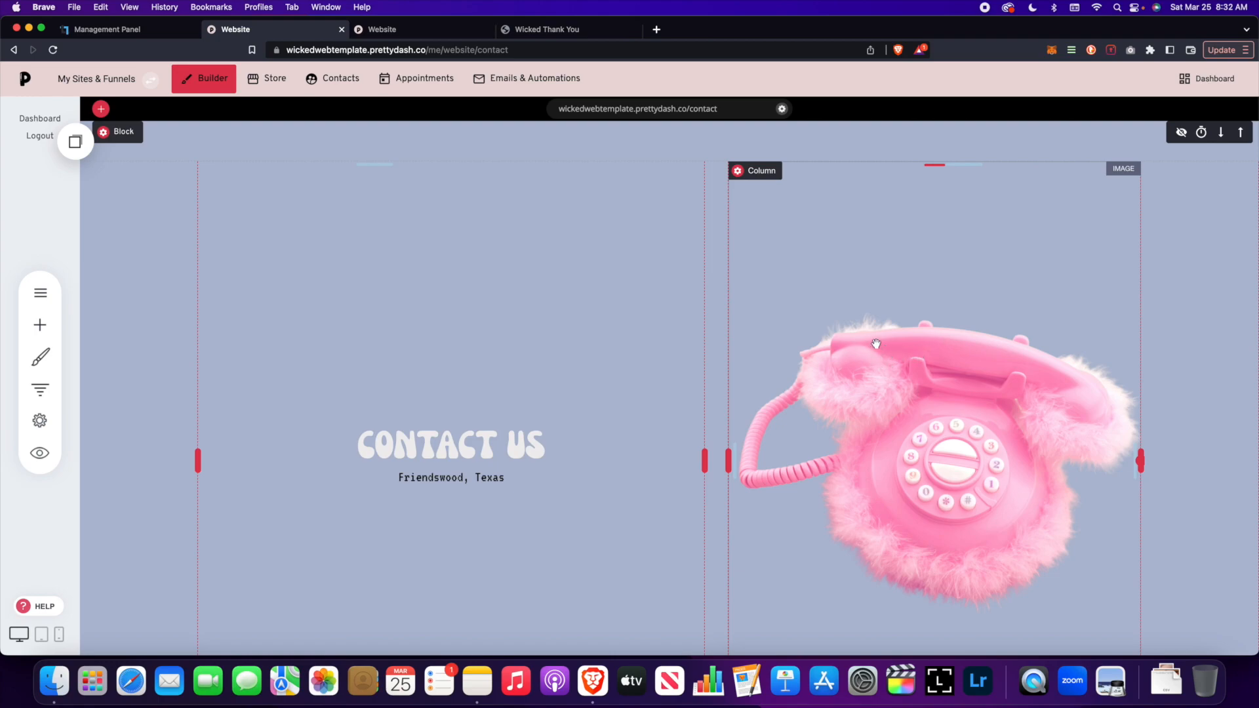
scroll(757, 367, "down", 10)
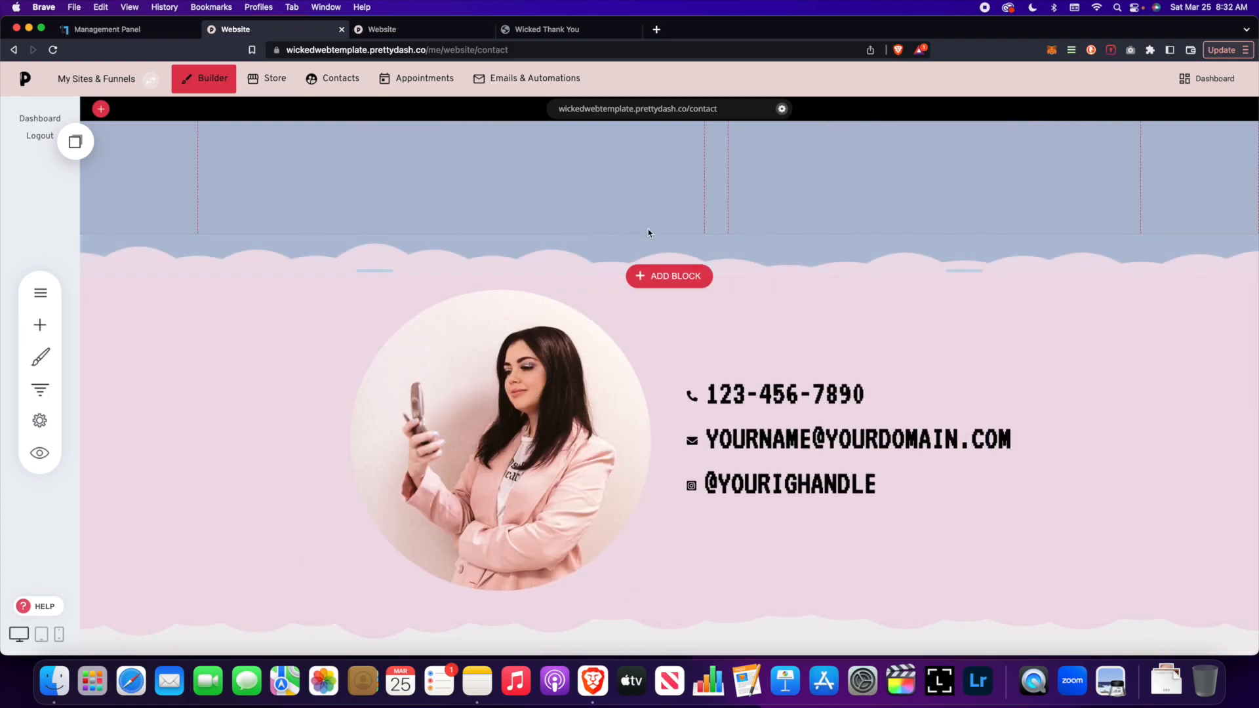
scroll(211, 224, "up", 4)
scroll(225, 274, "up", 1)
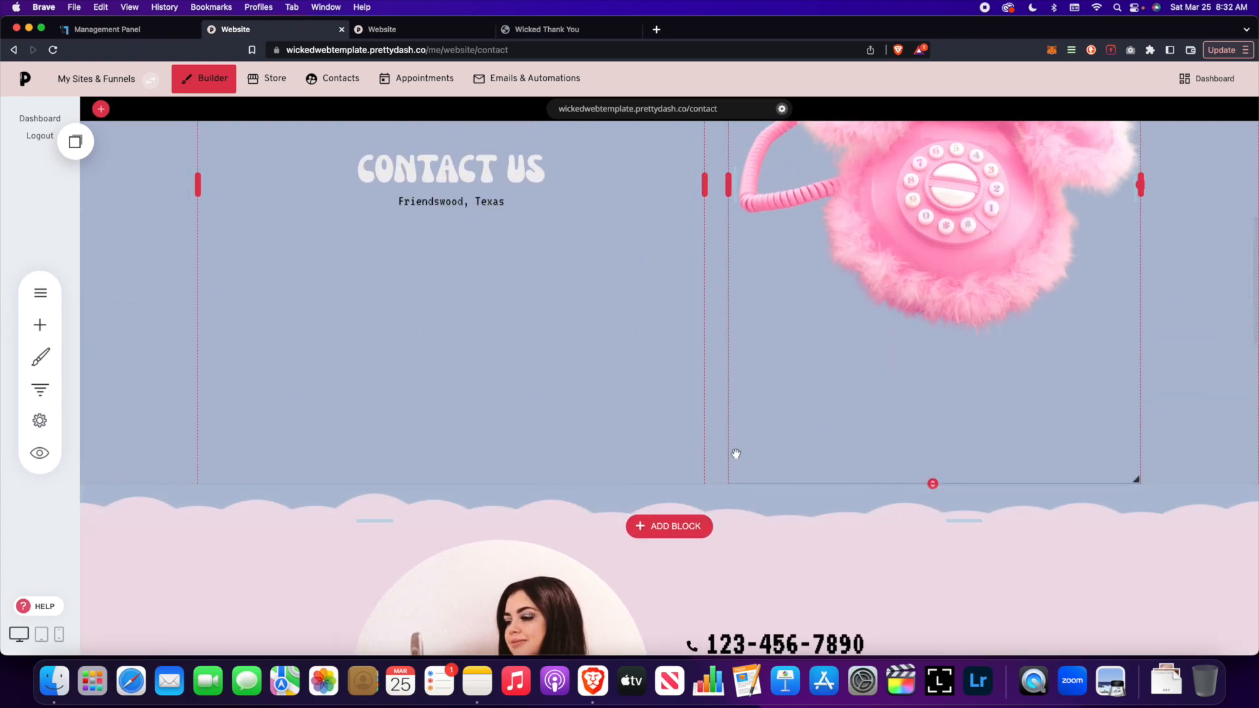
scroll(498, 433, "down", 5)
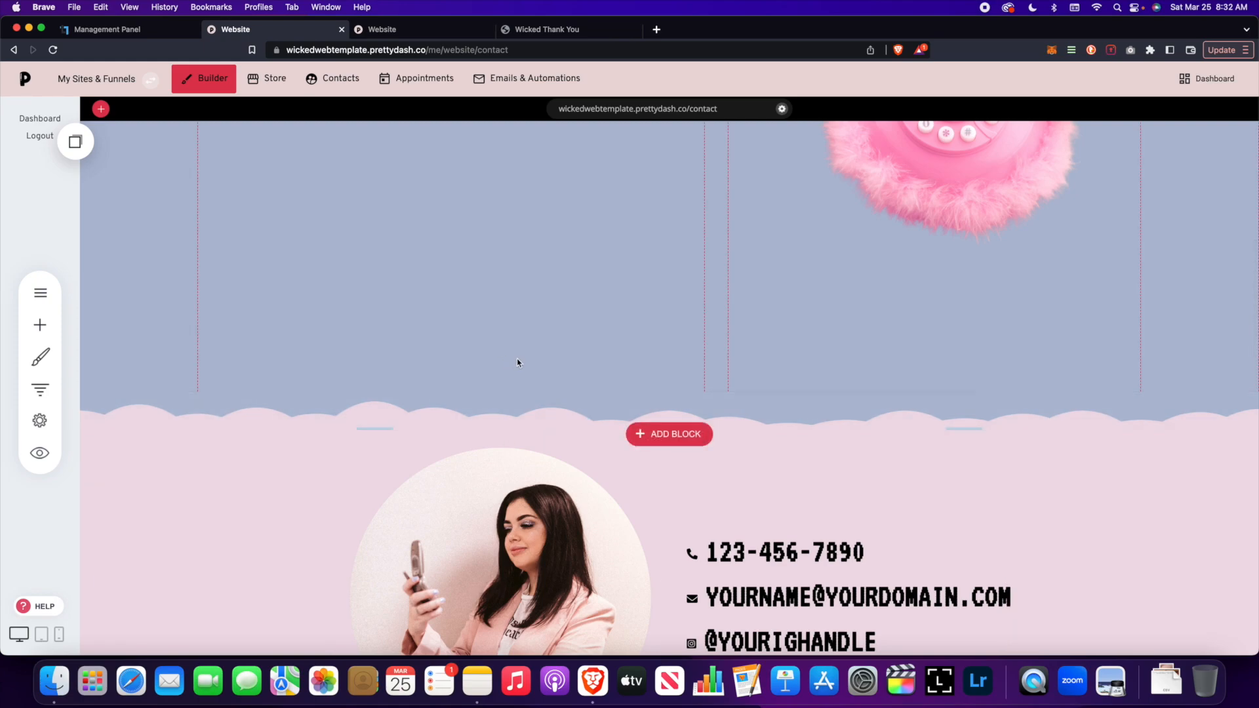
Show the edit options of the round portrait photo and look over the contact details beside it.
scroll(521, 361, "down", 3)
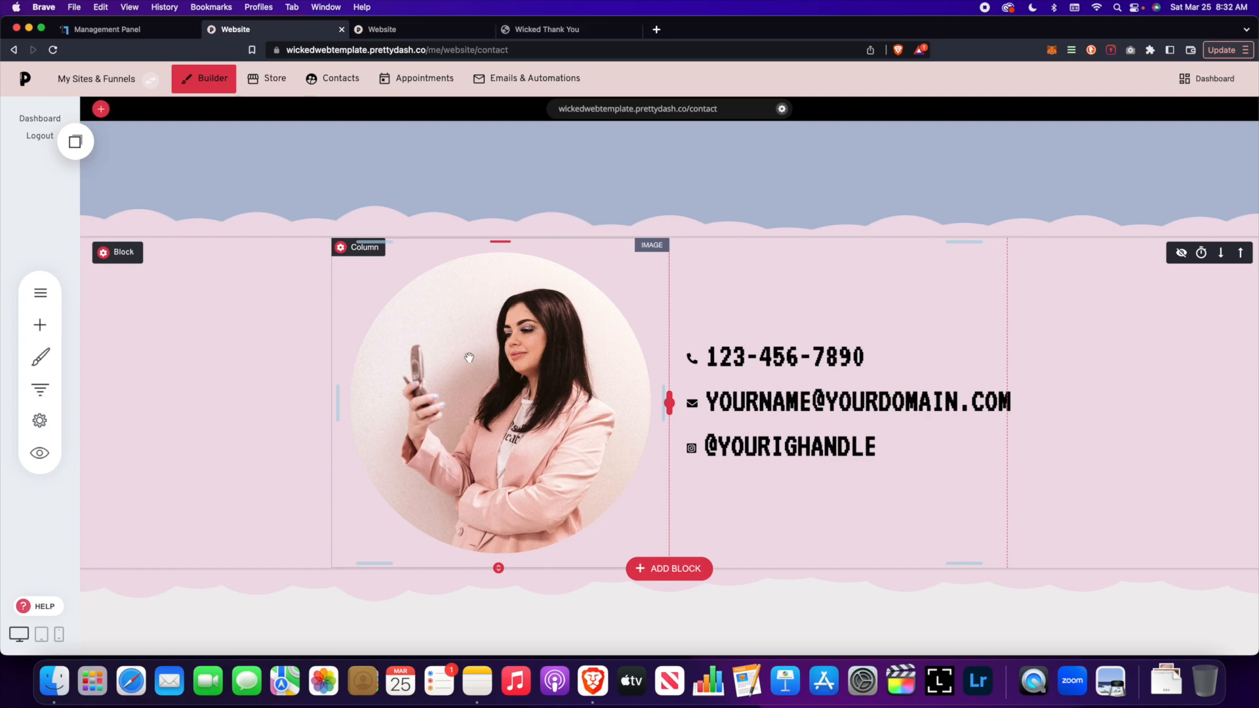
left_click(492, 289)
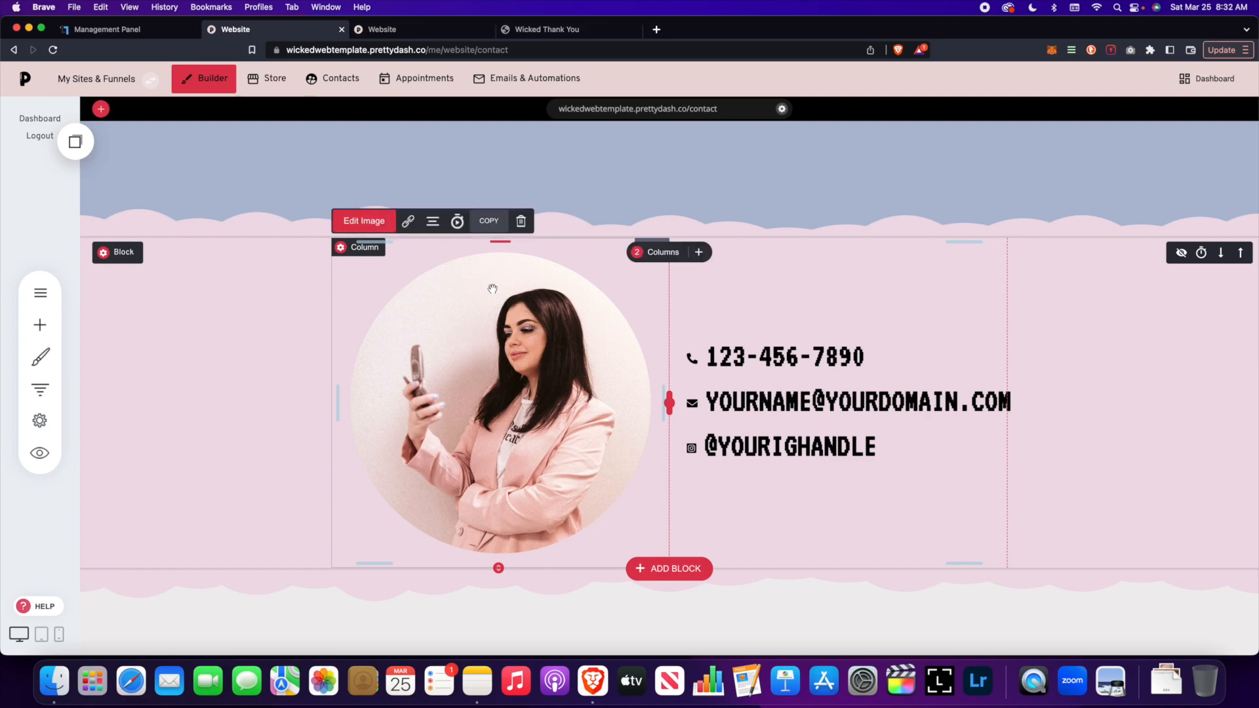
scroll(672, 333, "down", 1)
scroll(672, 333, "down", 1)
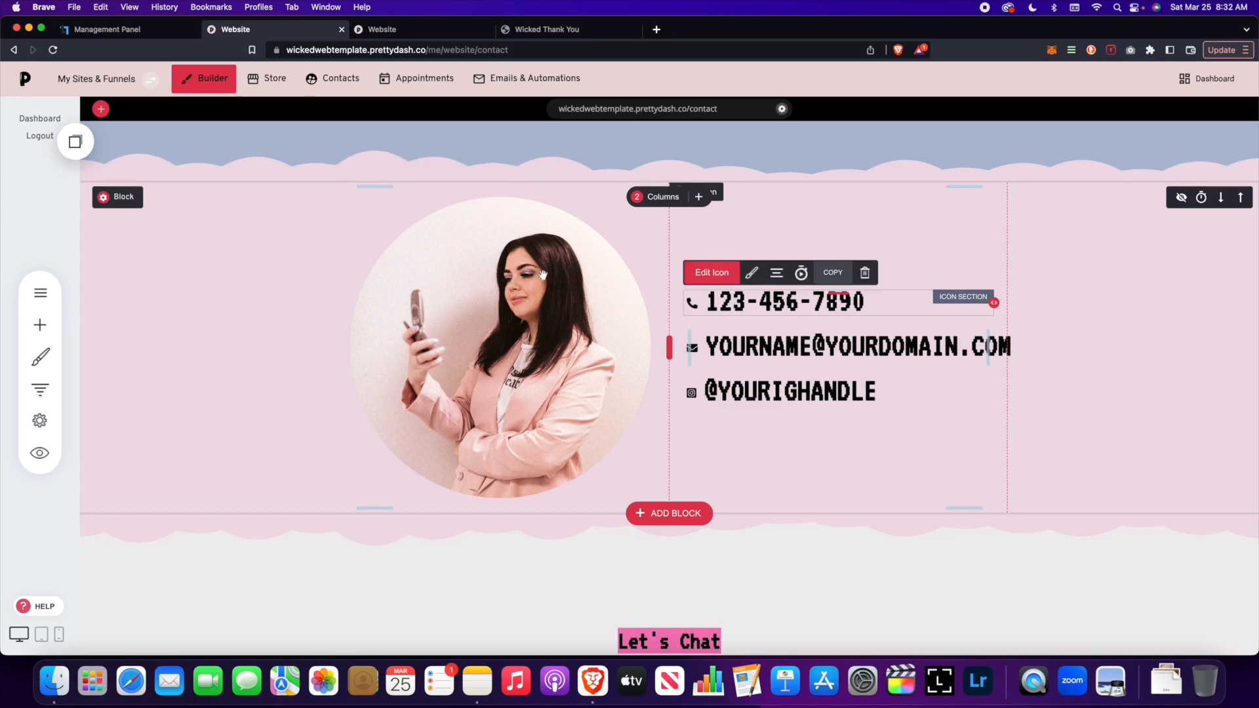
View the icon picker for the phone number's icon section and close it without changes.
left_click(40, 325)
left_click_drag(134, 298, 723, 302)
left_click(724, 305)
left_click(725, 279)
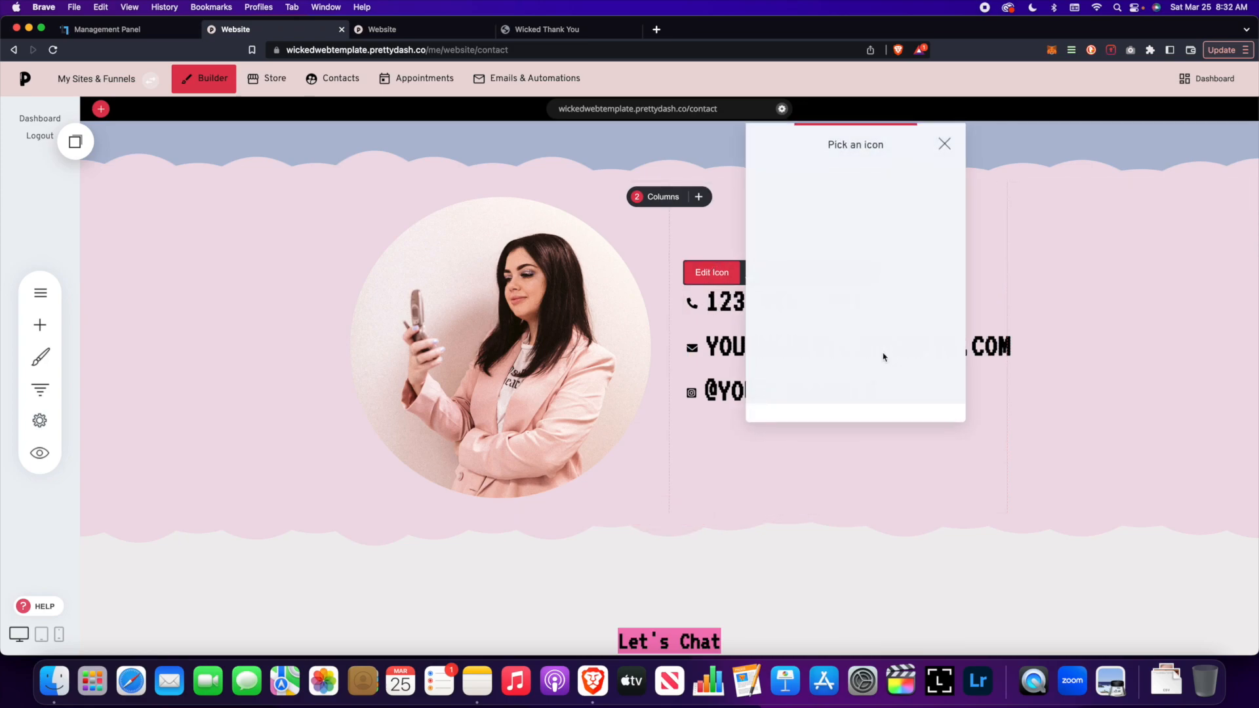
left_click(1033, 301)
Preview the icon description in the phone number's icon section styling and switch it off again.
left_click(752, 273)
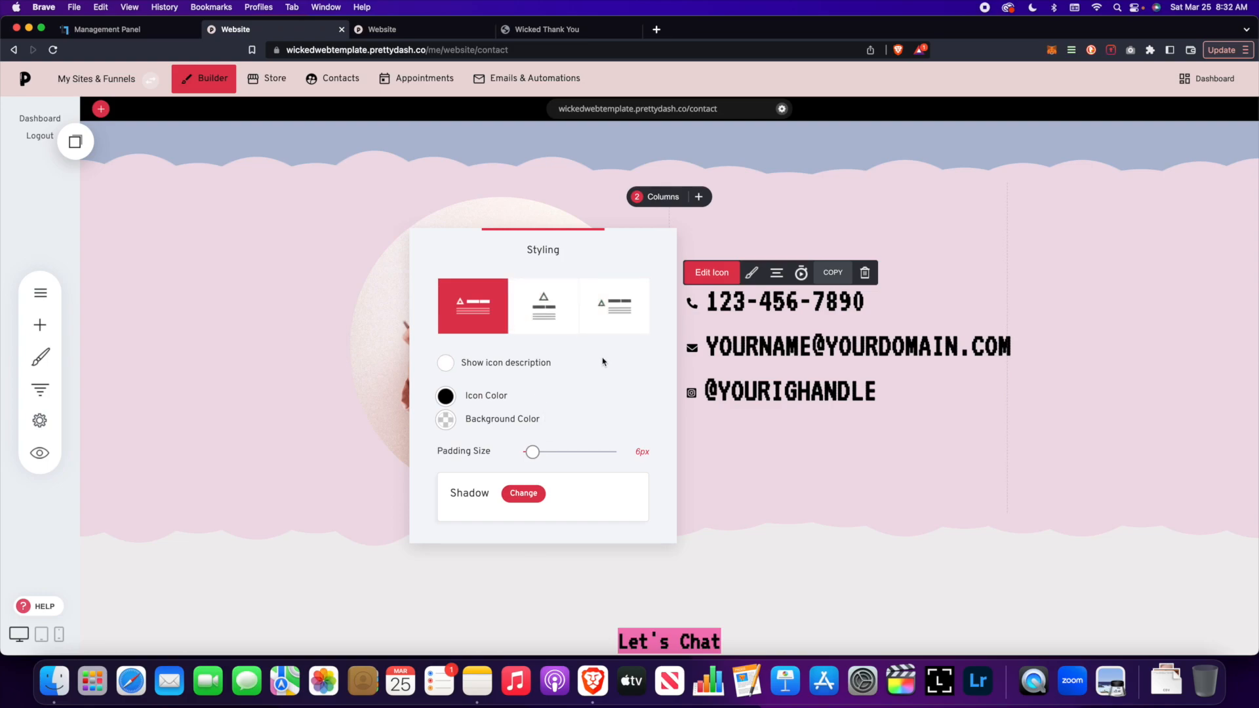
left_click(519, 368)
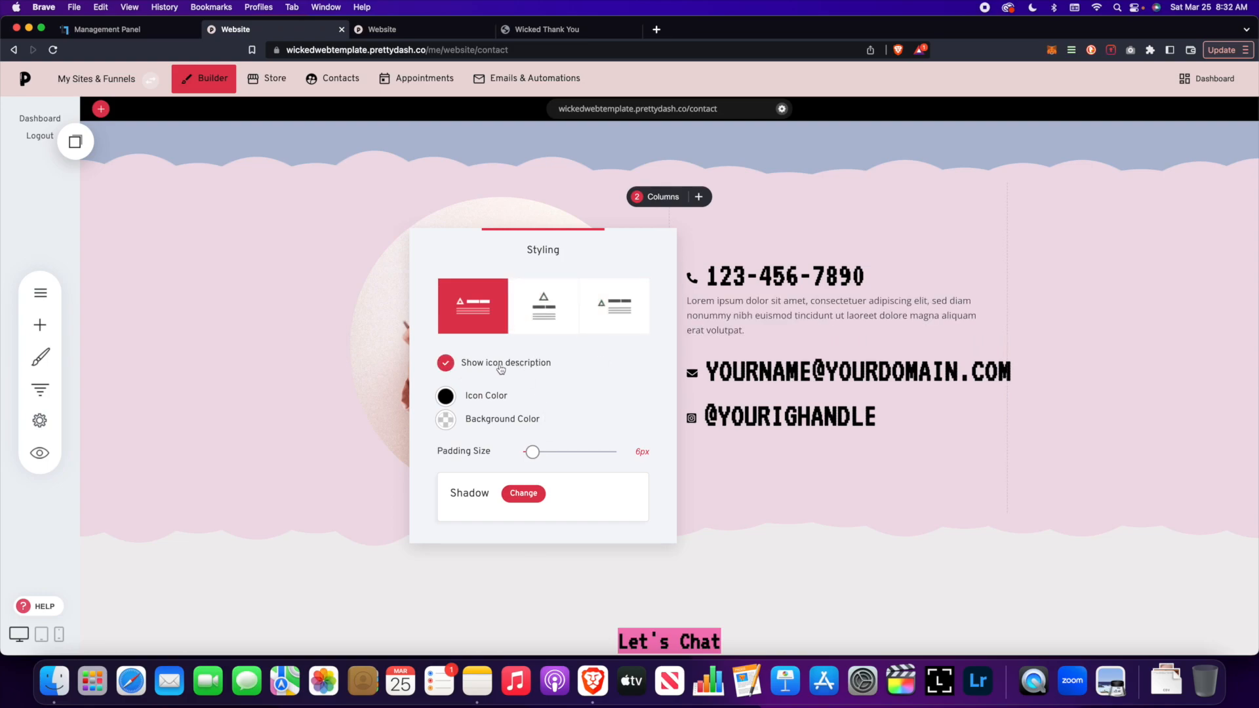
left_click(458, 369)
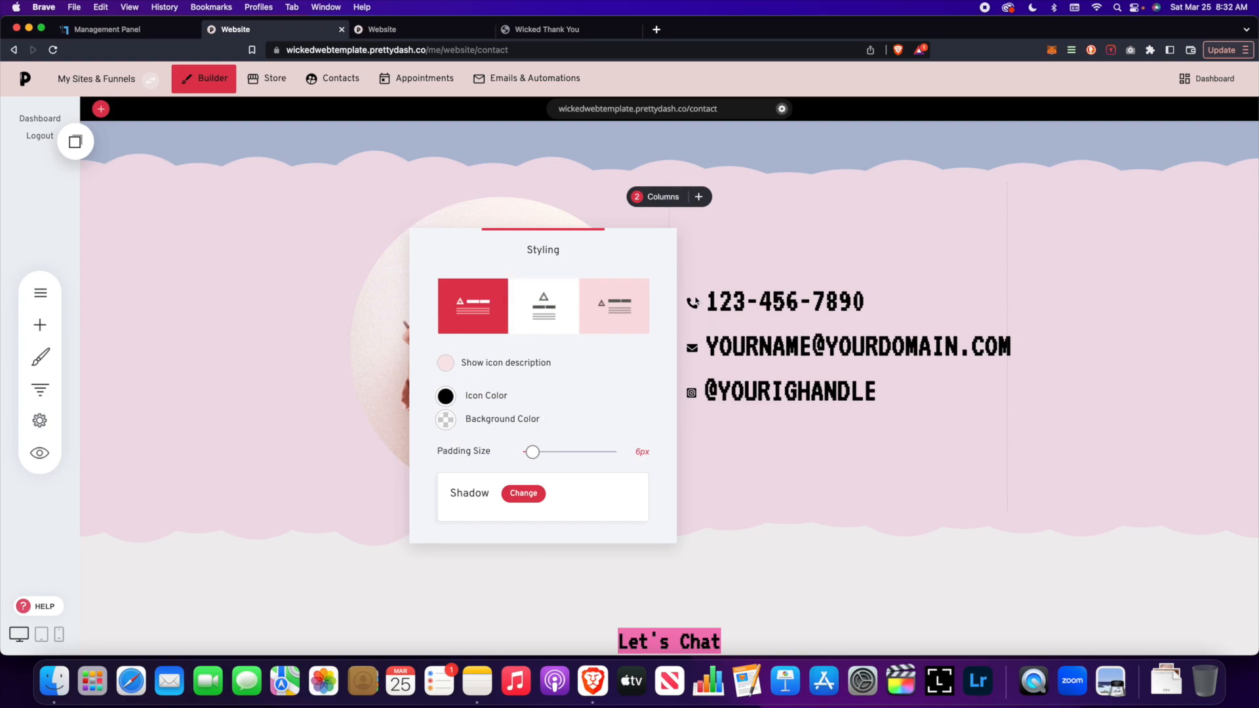
left_click(904, 277)
Examine the "Let's Chat" contact form and browse the available widgets, including the lead generation form, without adding one.
scroll(507, 372, "down", 5)
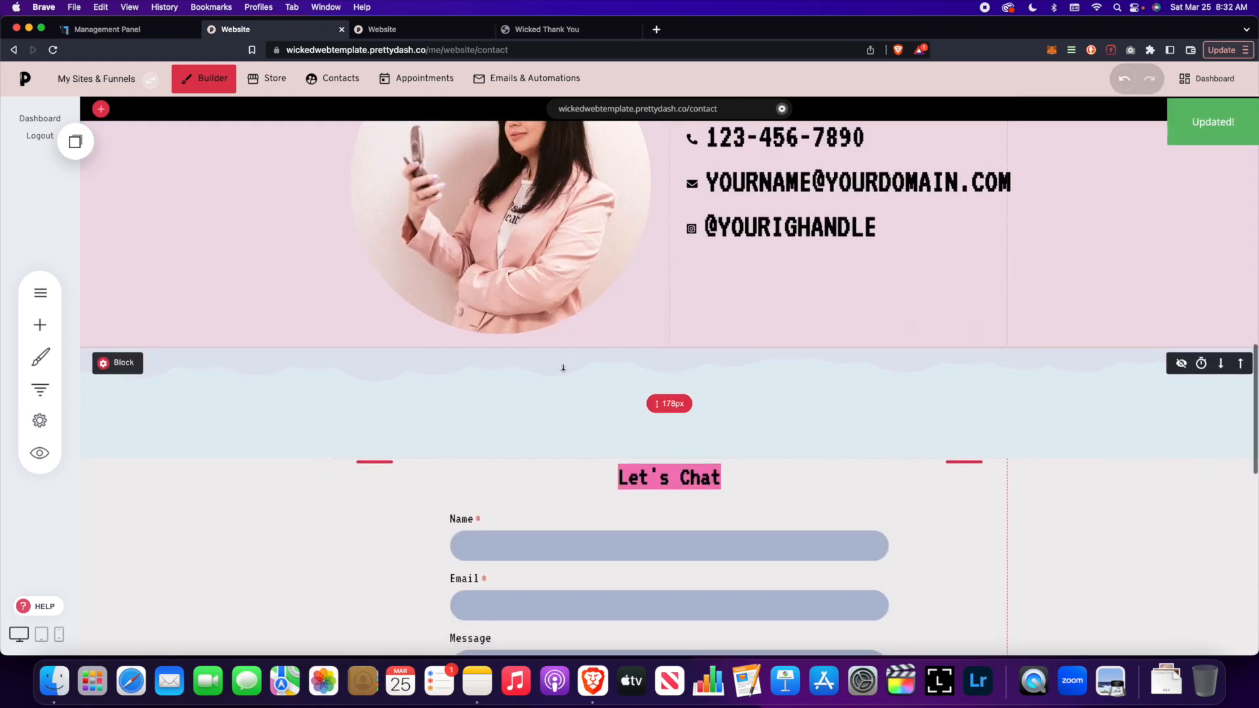
scroll(562, 368, "down", 2)
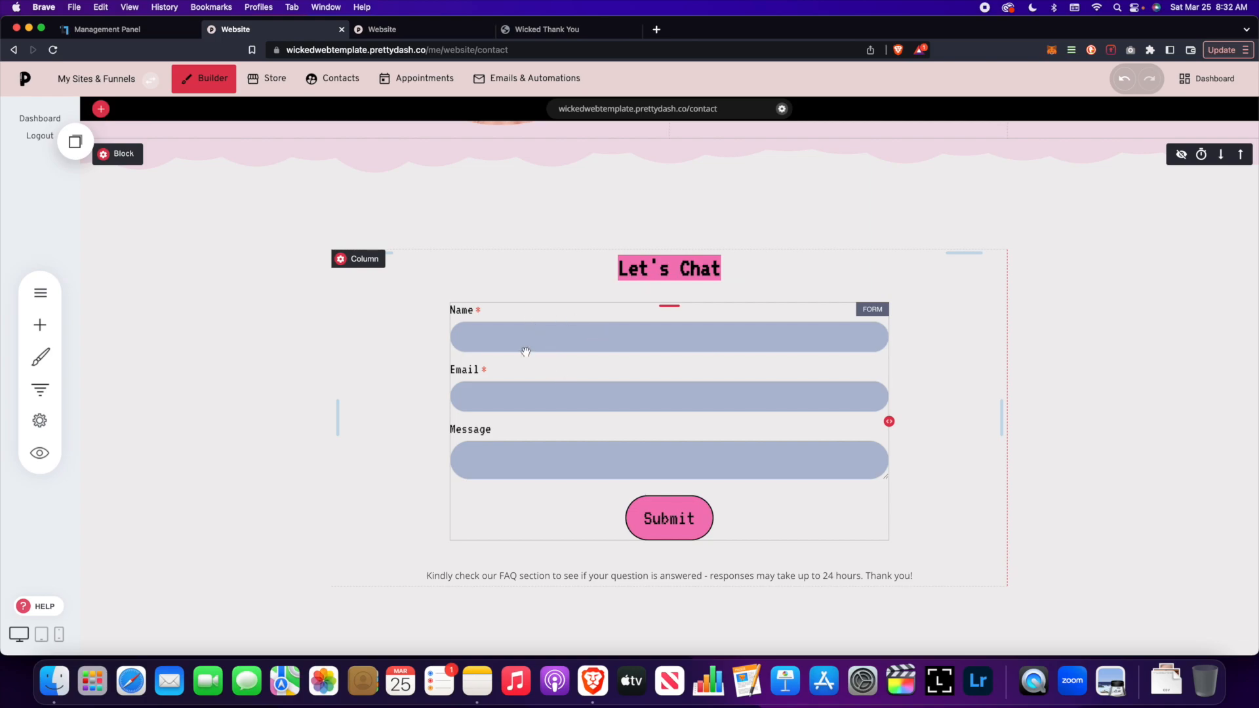
scroll(526, 352, "down", 1)
left_click(40, 325)
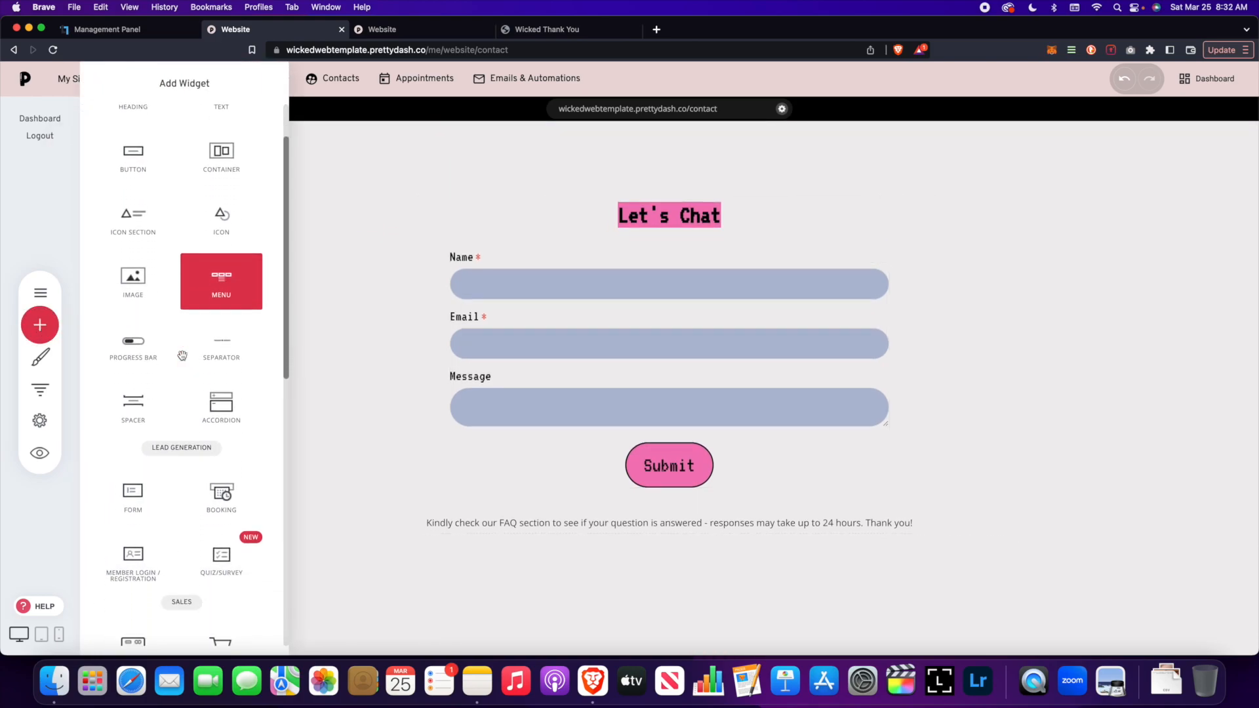
scroll(182, 355, "down", 1)
left_click(547, 318)
scroll(548, 347, "up", 1)
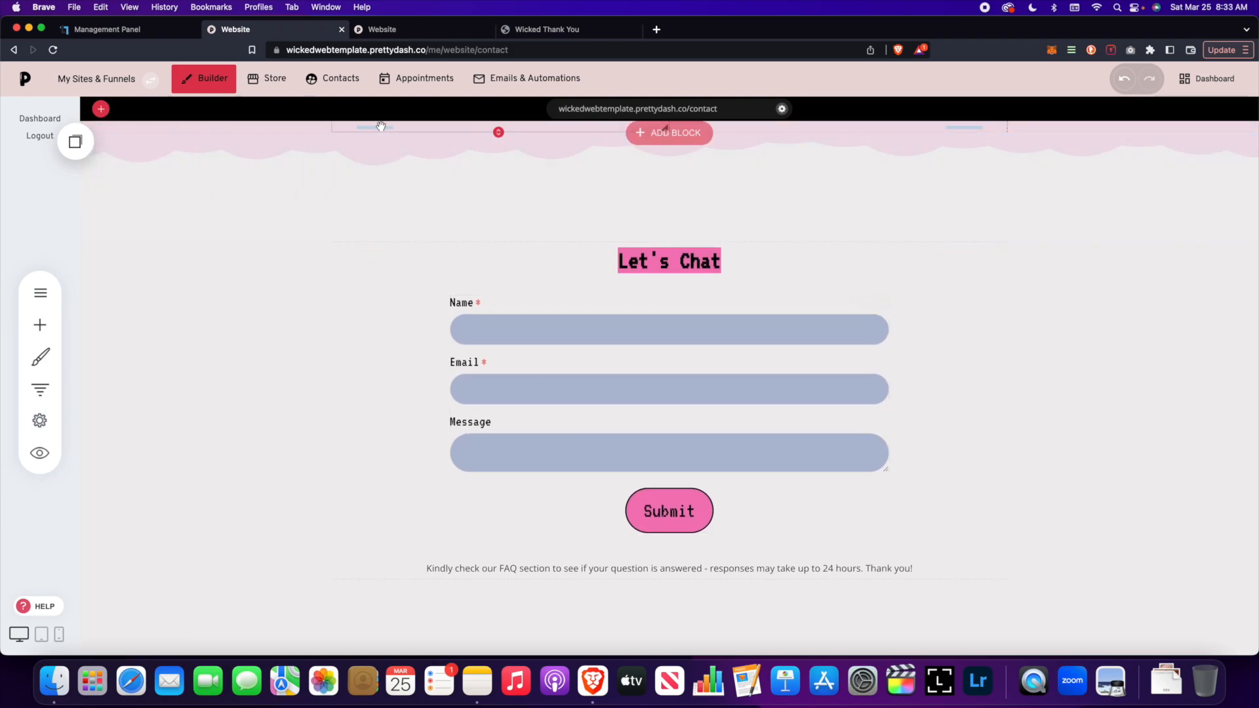
Open the Contacts area, dismiss the introduction video and view the form submission messages.
left_click(332, 79)
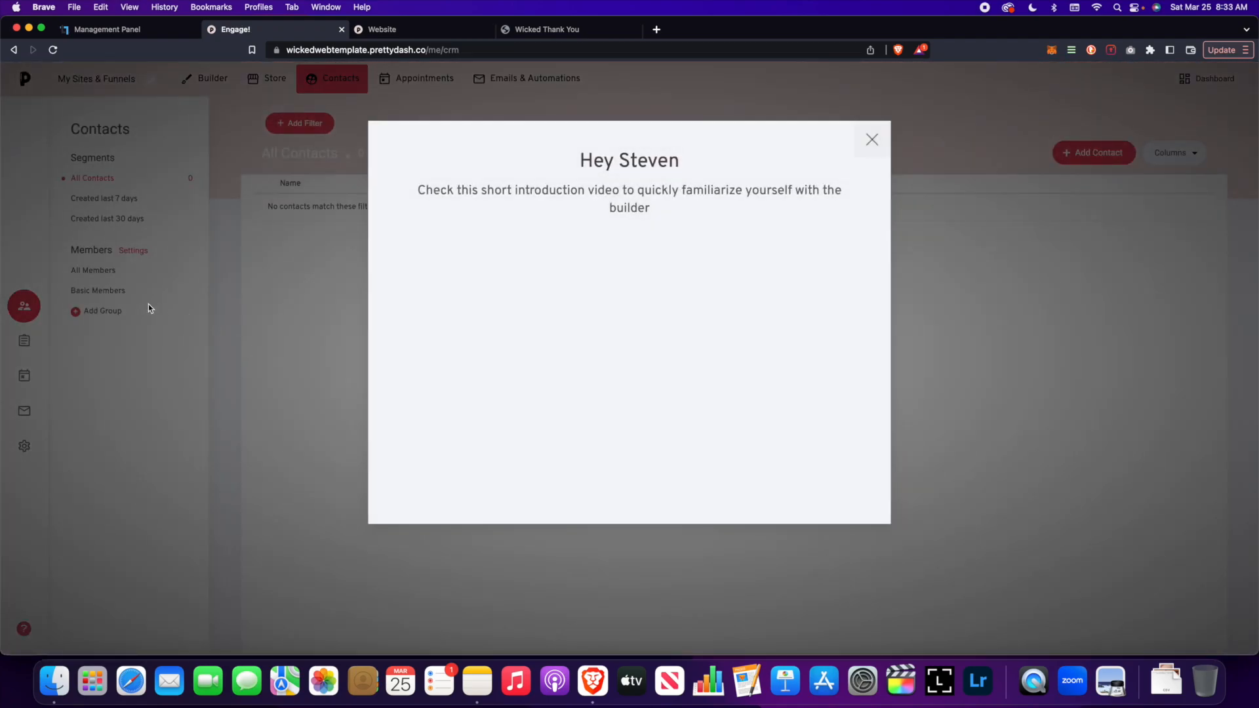
left_click(874, 139)
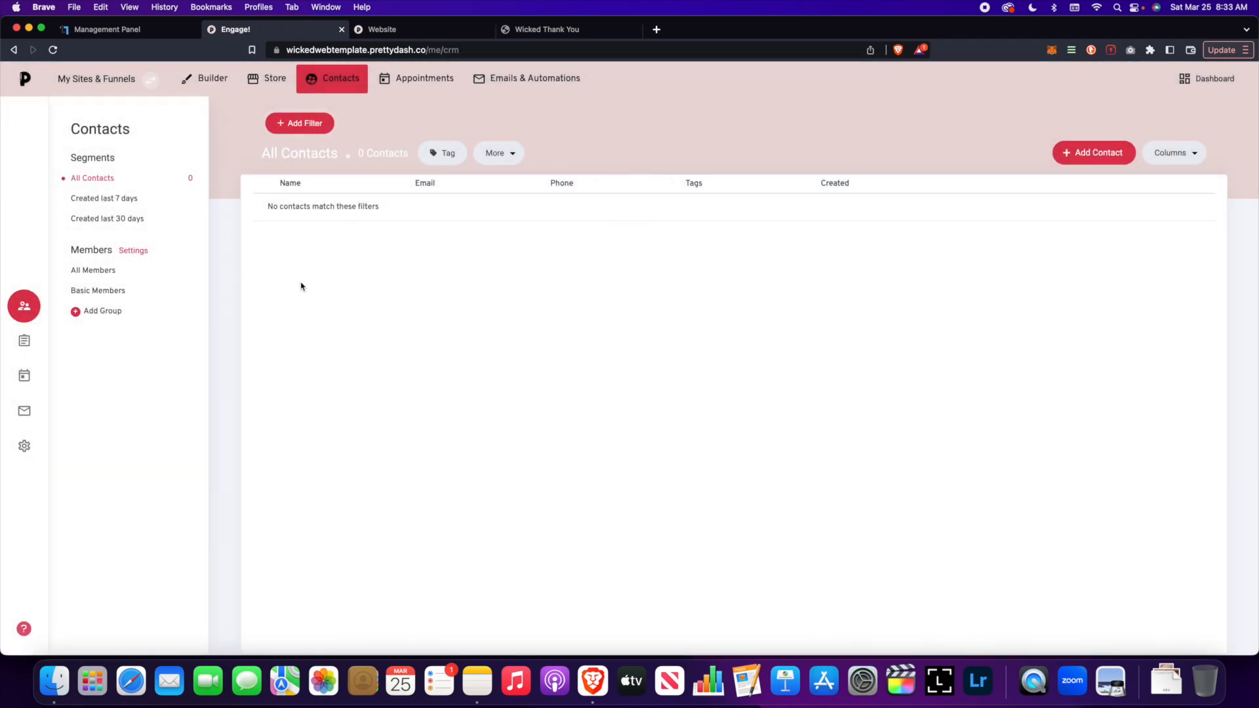
left_click(25, 340)
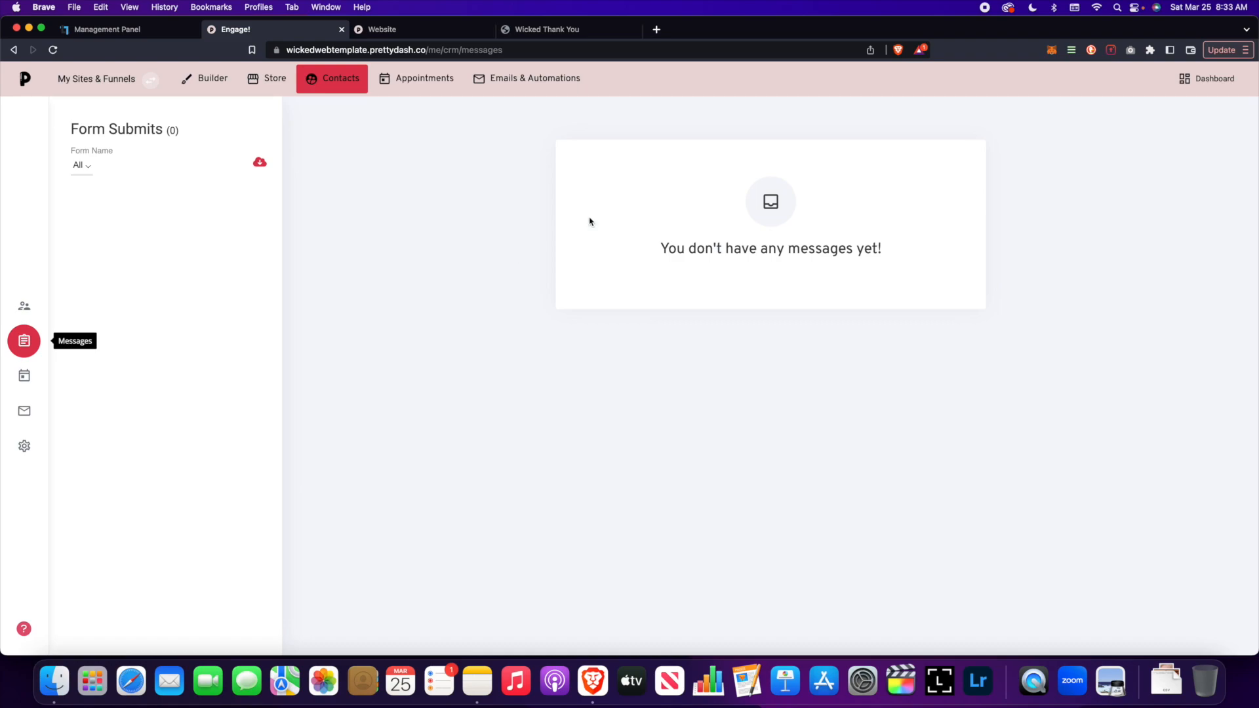
Return to the builder and reopen the Contact page at the "Let's Chat" form.
left_click(213, 79)
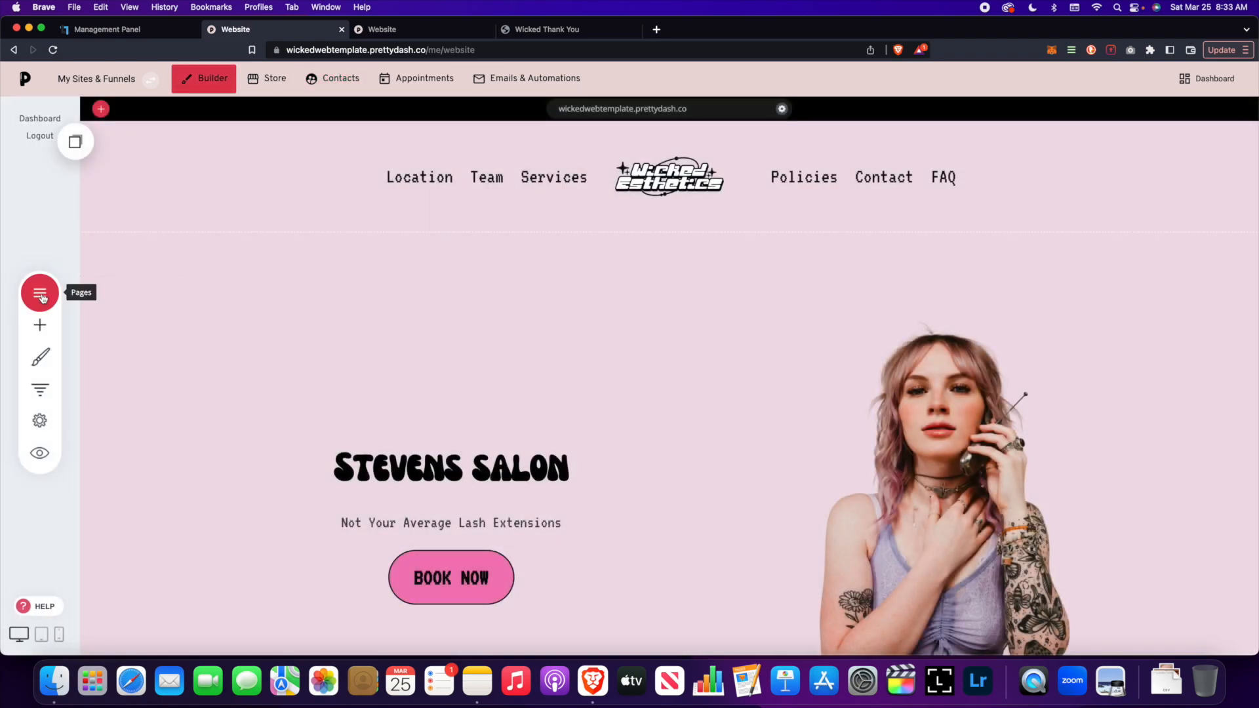
left_click(51, 294)
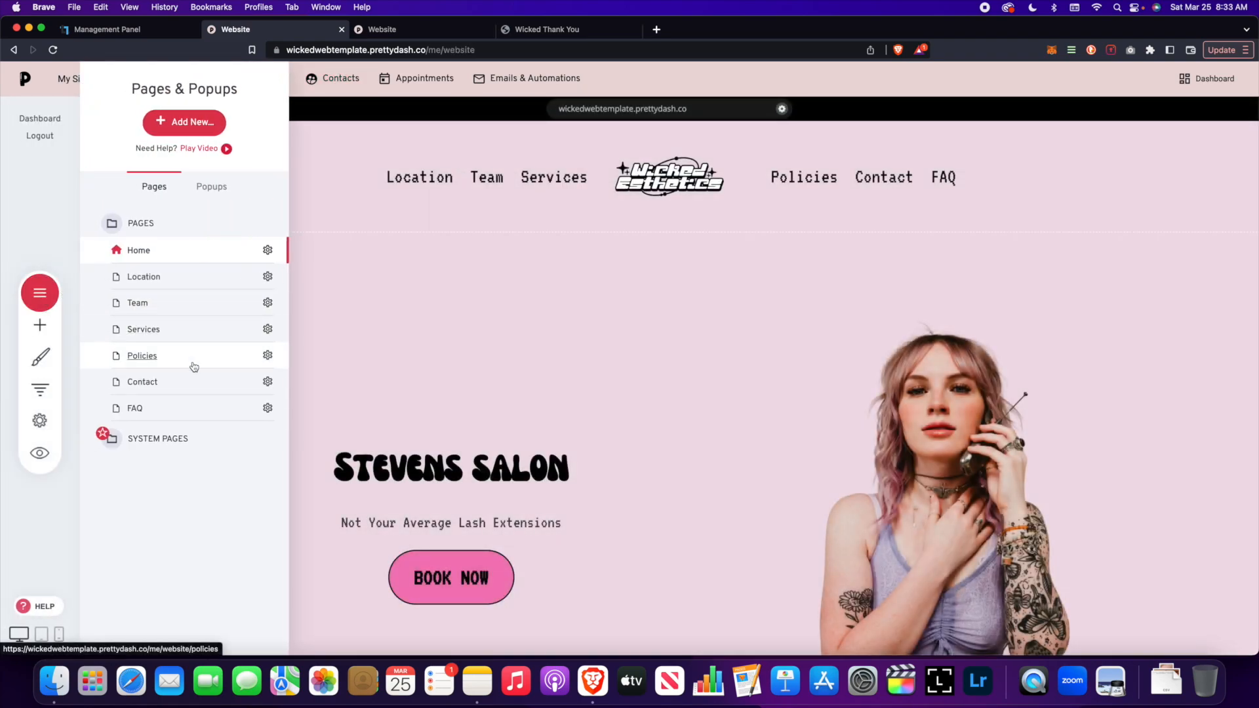
left_click(192, 384)
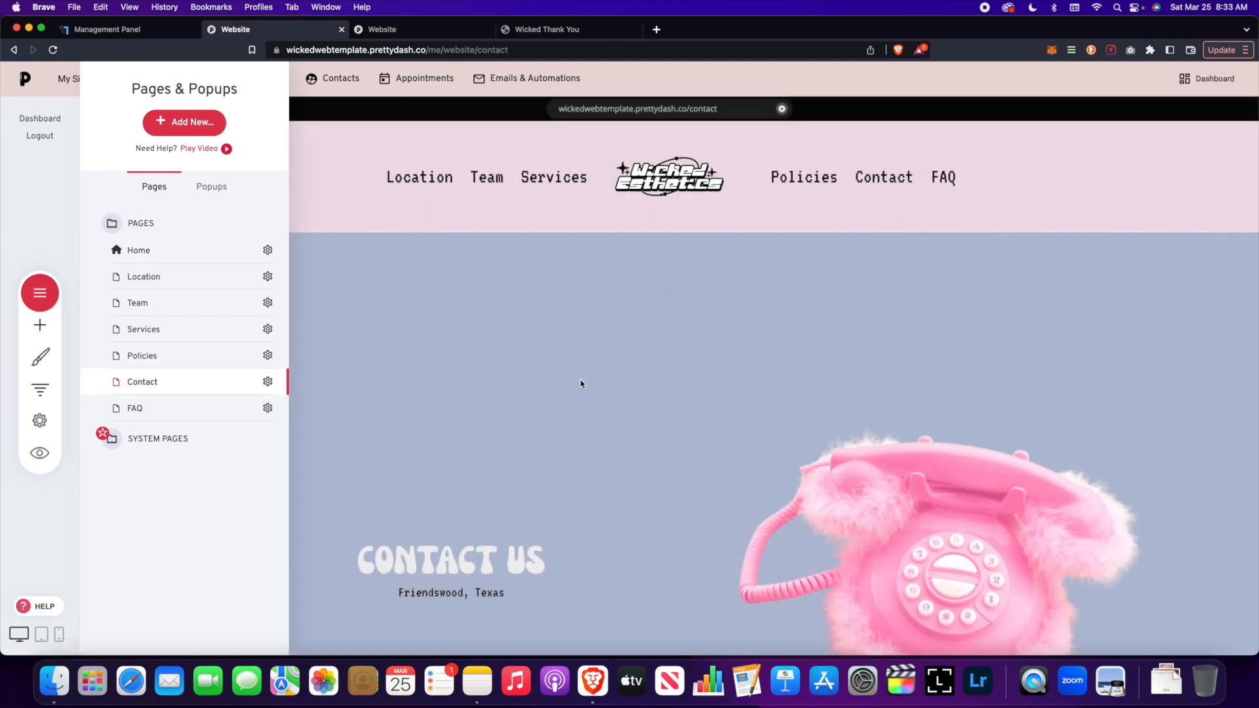
scroll(579, 383, "down", 2)
scroll(580, 384, "down", 15)
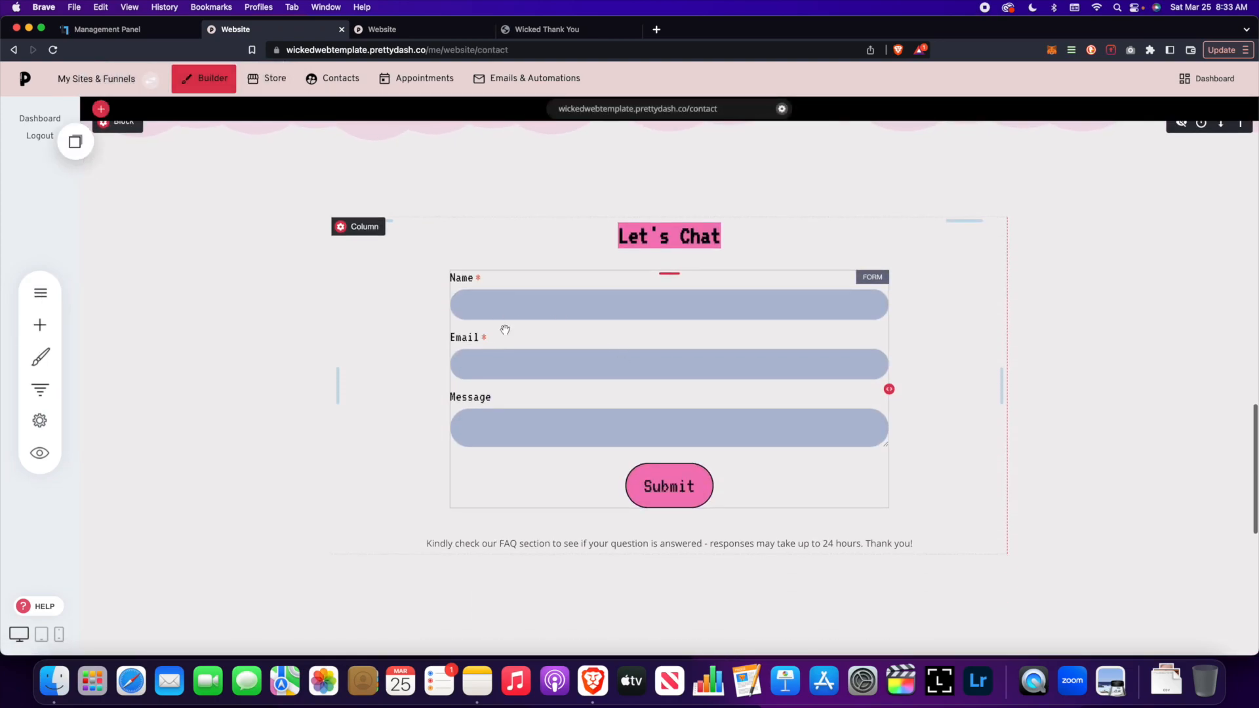
Add a subscriber list named "Contact" through the form's email marketing settings, and cancel the list selection.
left_click(508, 328)
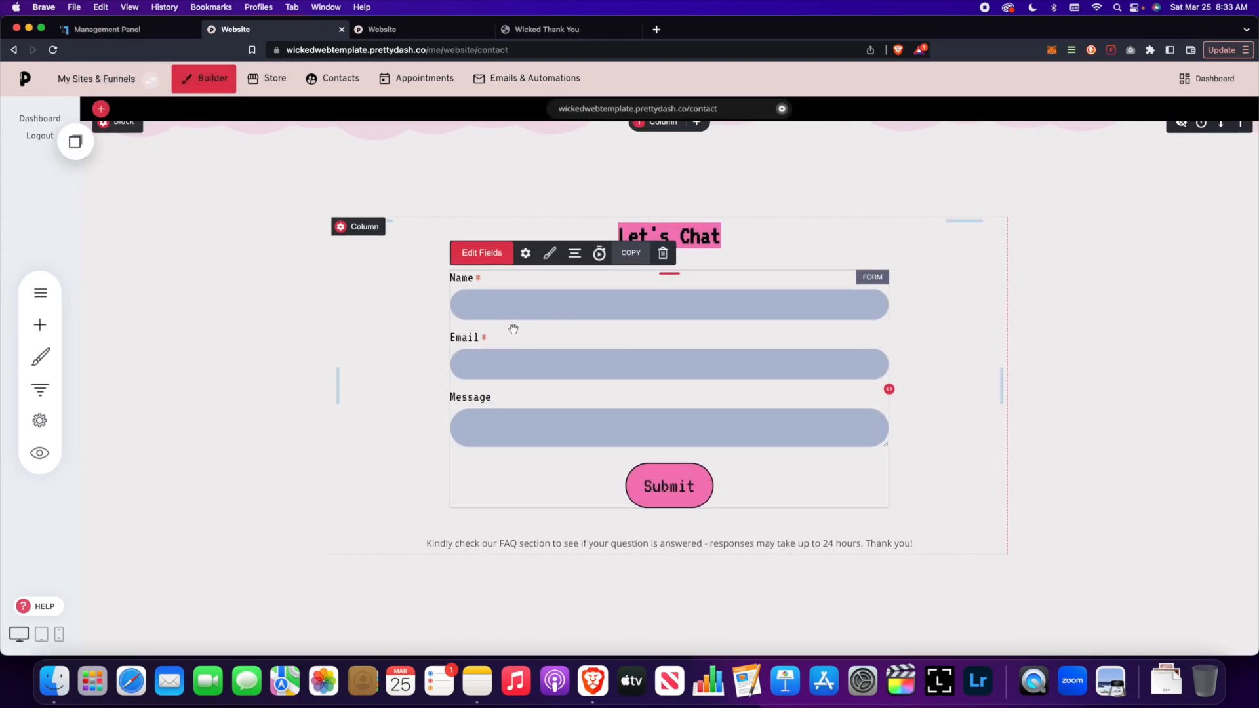
left_click(525, 253)
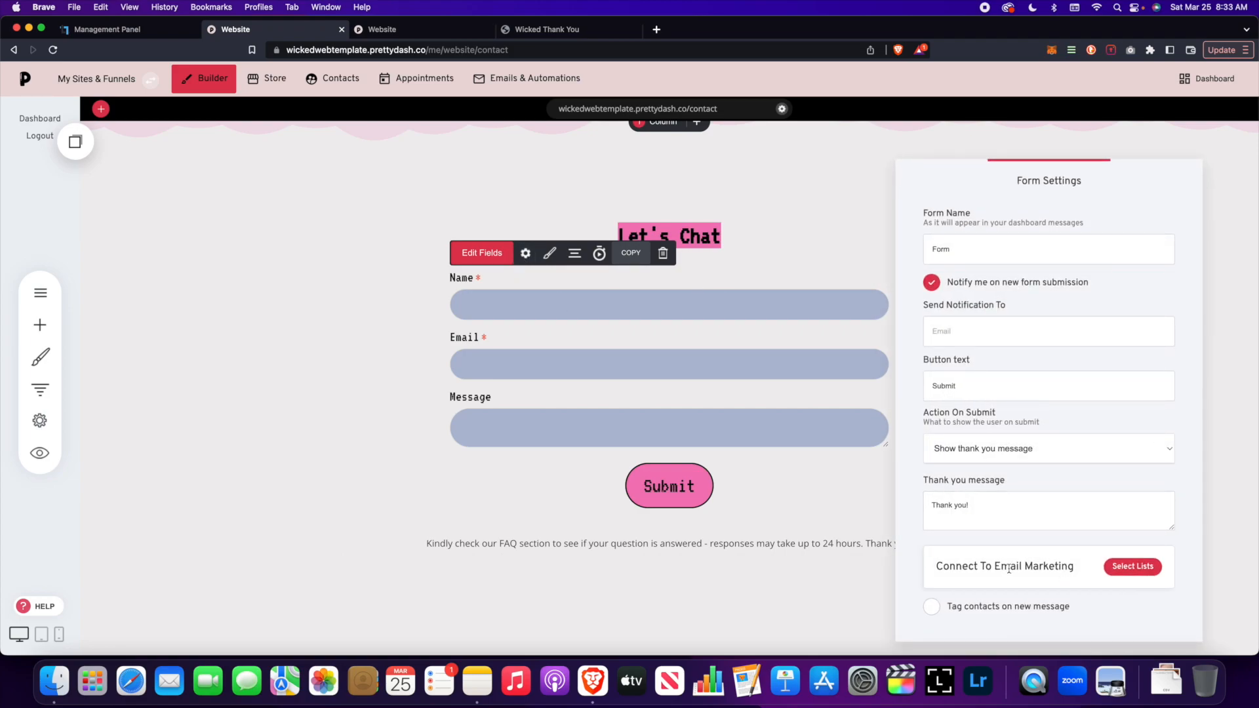
left_click(1148, 568)
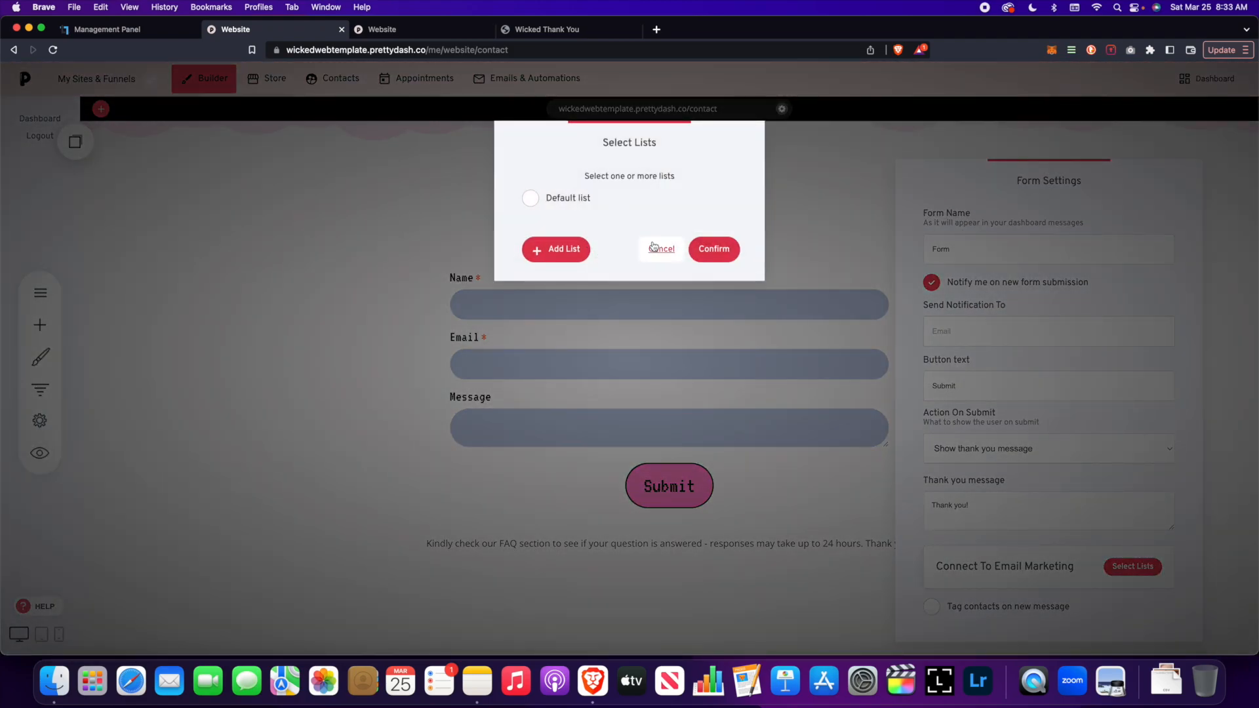
left_click(545, 248)
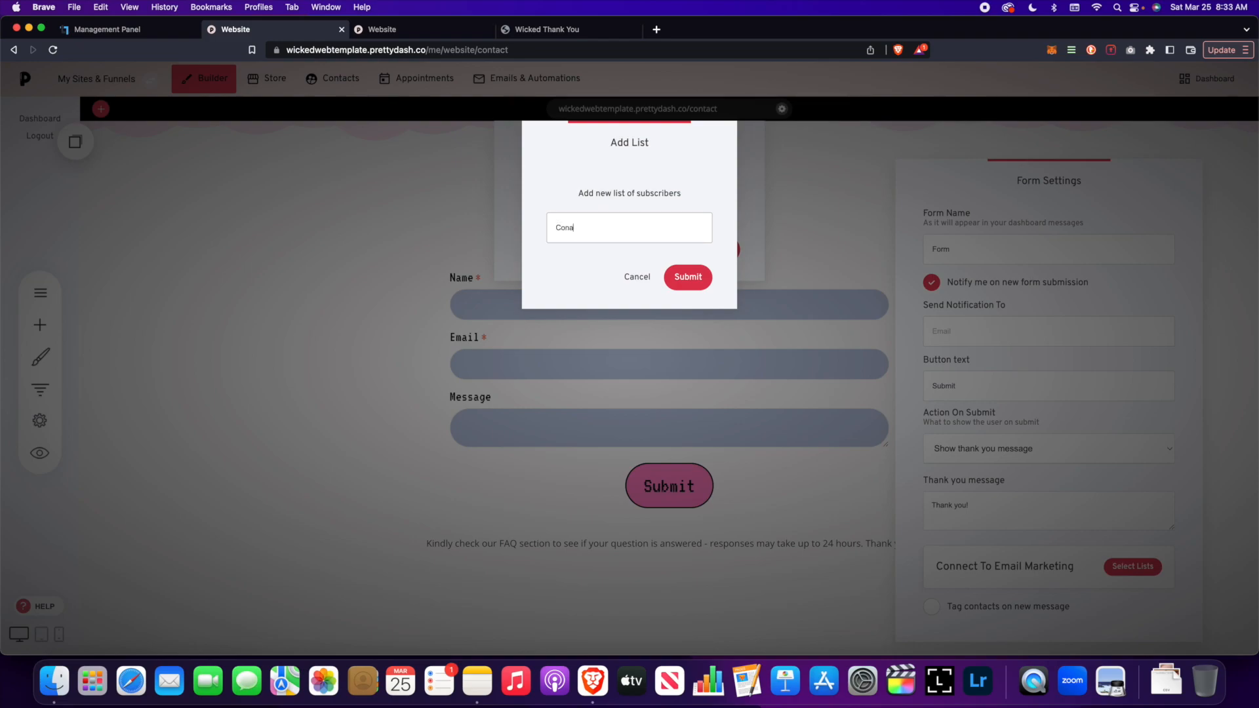
type("Conact")
key("BackSpace")
key("BackSpace")
key("BackSpace")
type("tac")
left_click(688, 276)
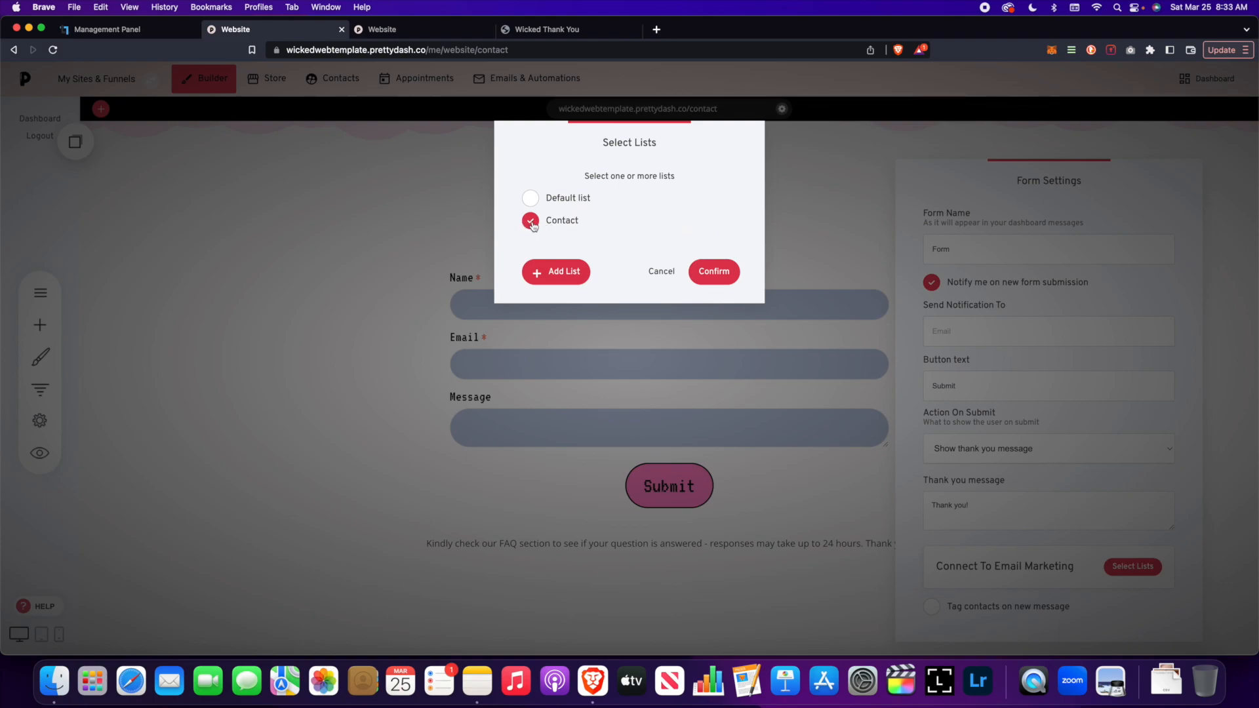
left_click(662, 273)
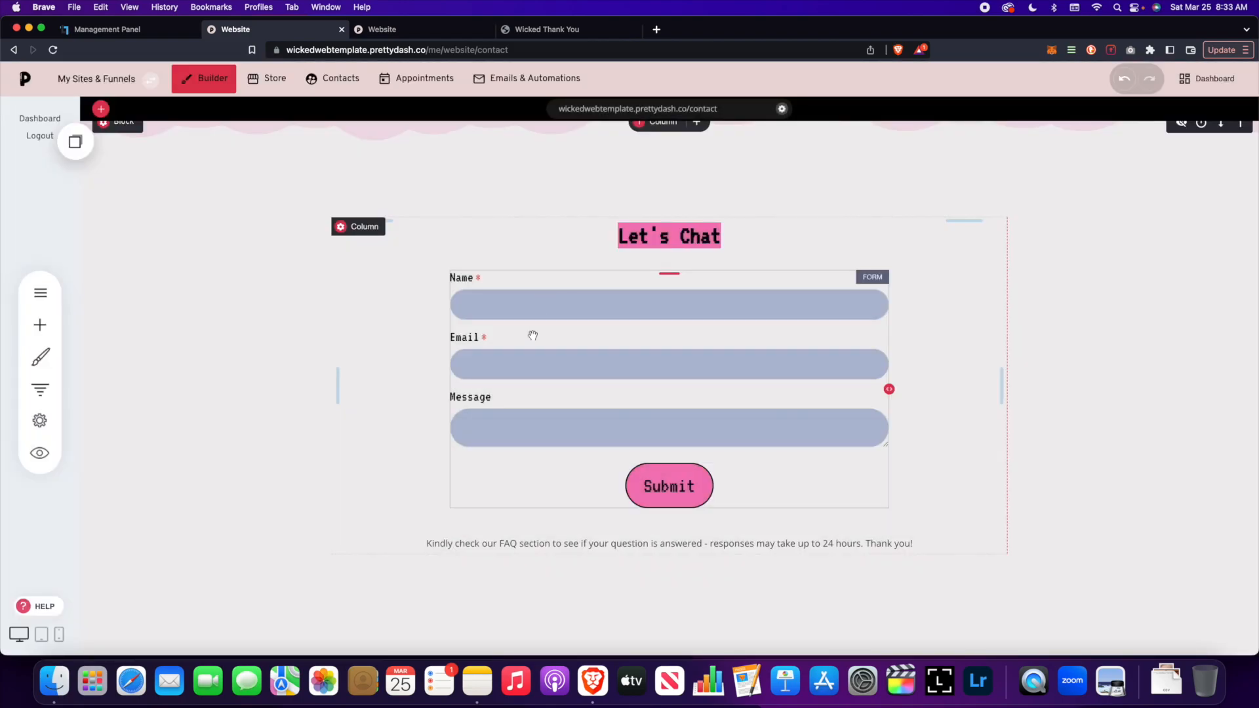
Select the "Let's Chat" heading text and review the form's label and field styling options without changing them.
double_click(695, 236)
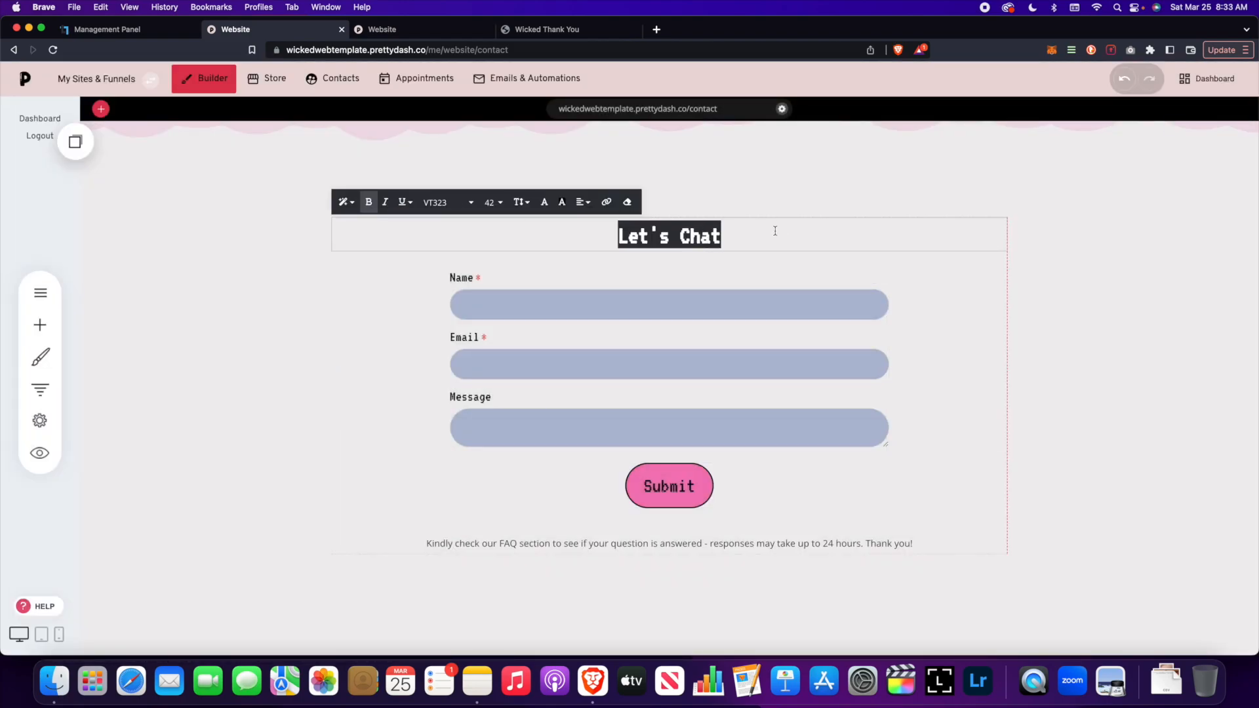
left_click(642, 338)
left_click(550, 253)
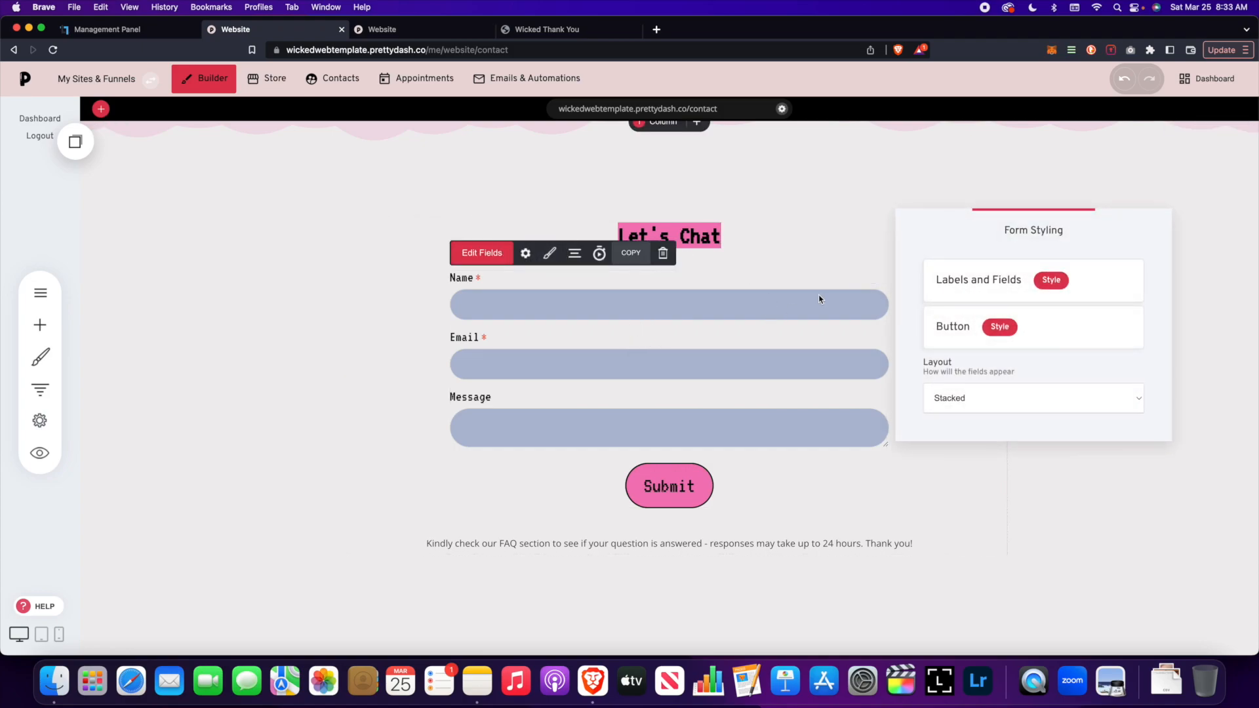
left_click(1049, 280)
left_click_drag(632, 152, 847, 154)
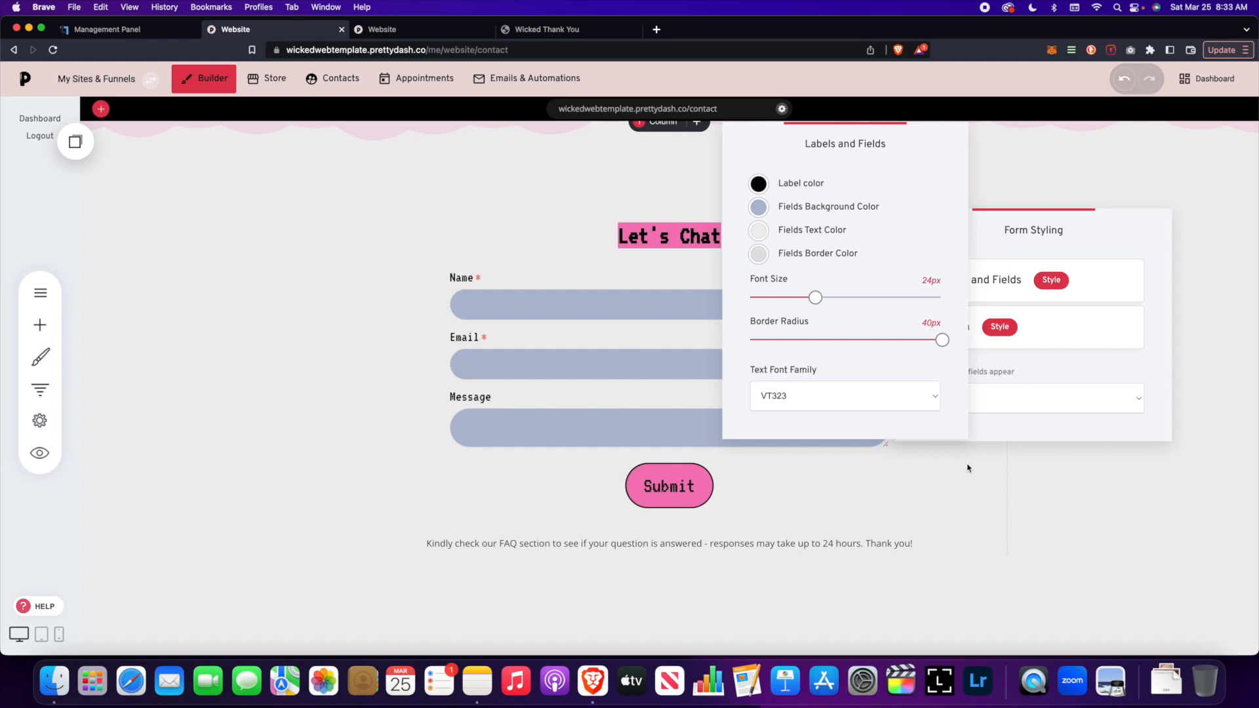
left_click(967, 468)
left_click(888, 450)
Look over the rest of the Contact page down to the footer and open the FAQ page.
scroll(888, 450, "down", 3)
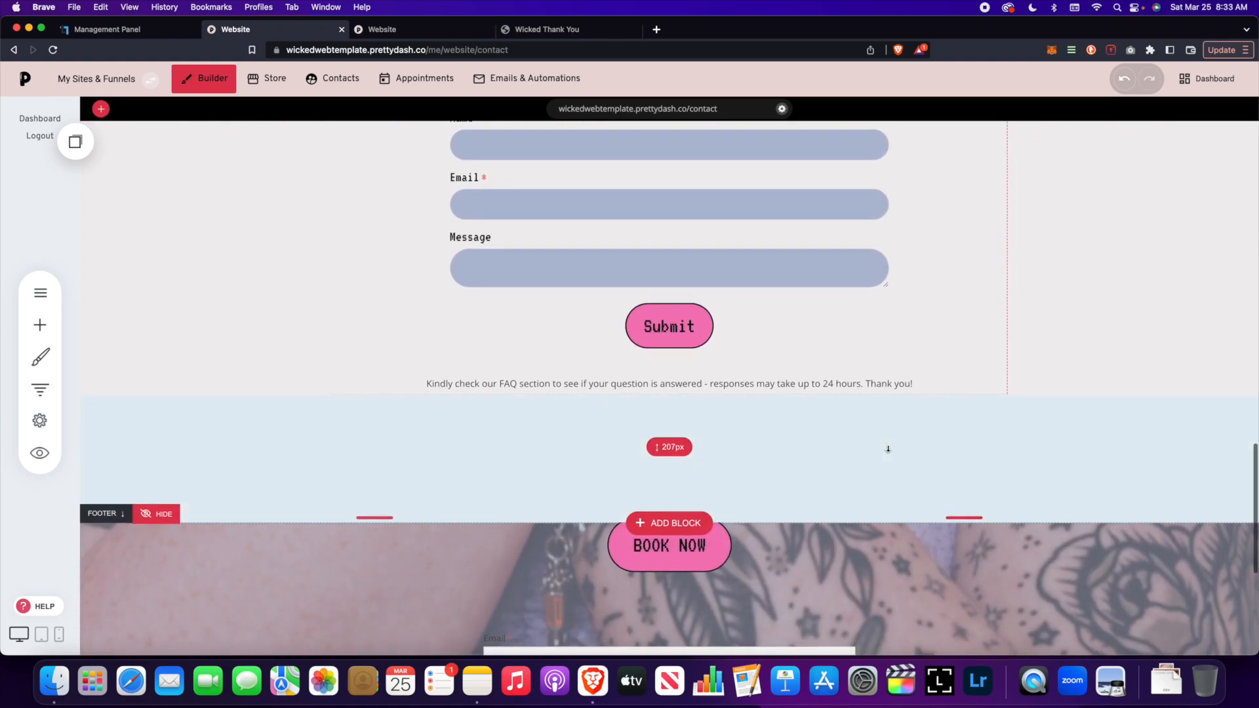
scroll(848, 393, "down", 5)
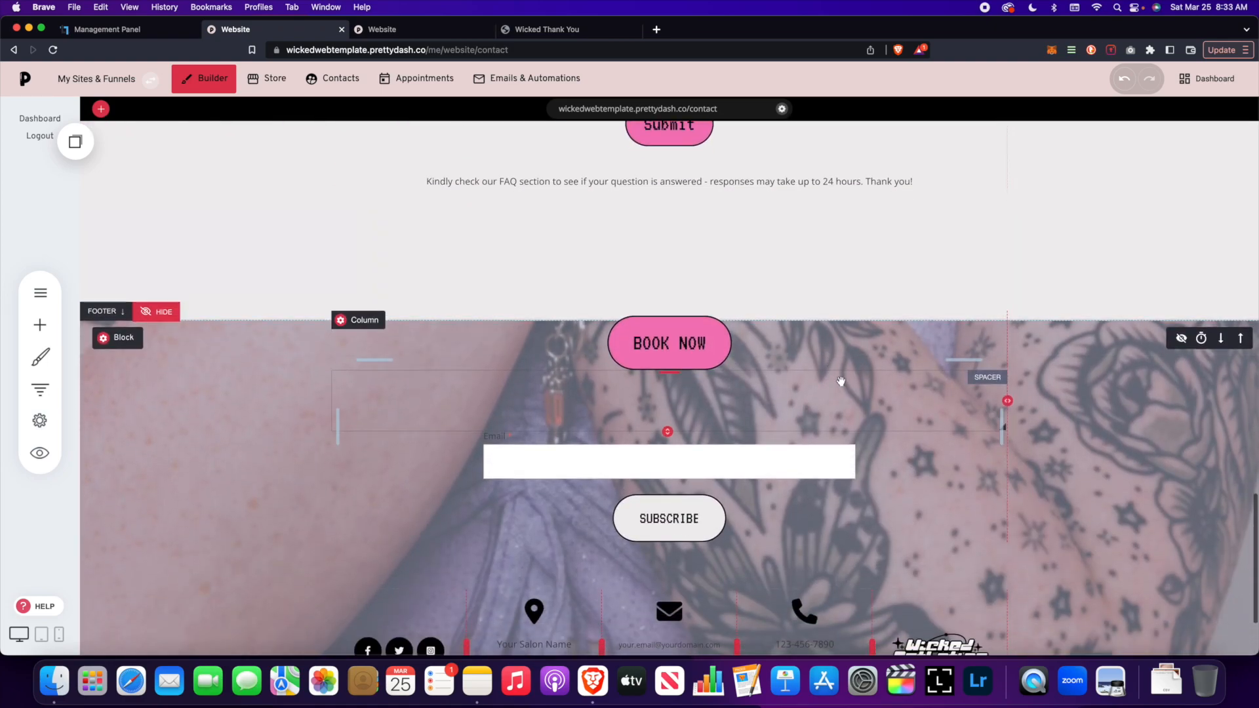
scroll(395, 290, "up", 15)
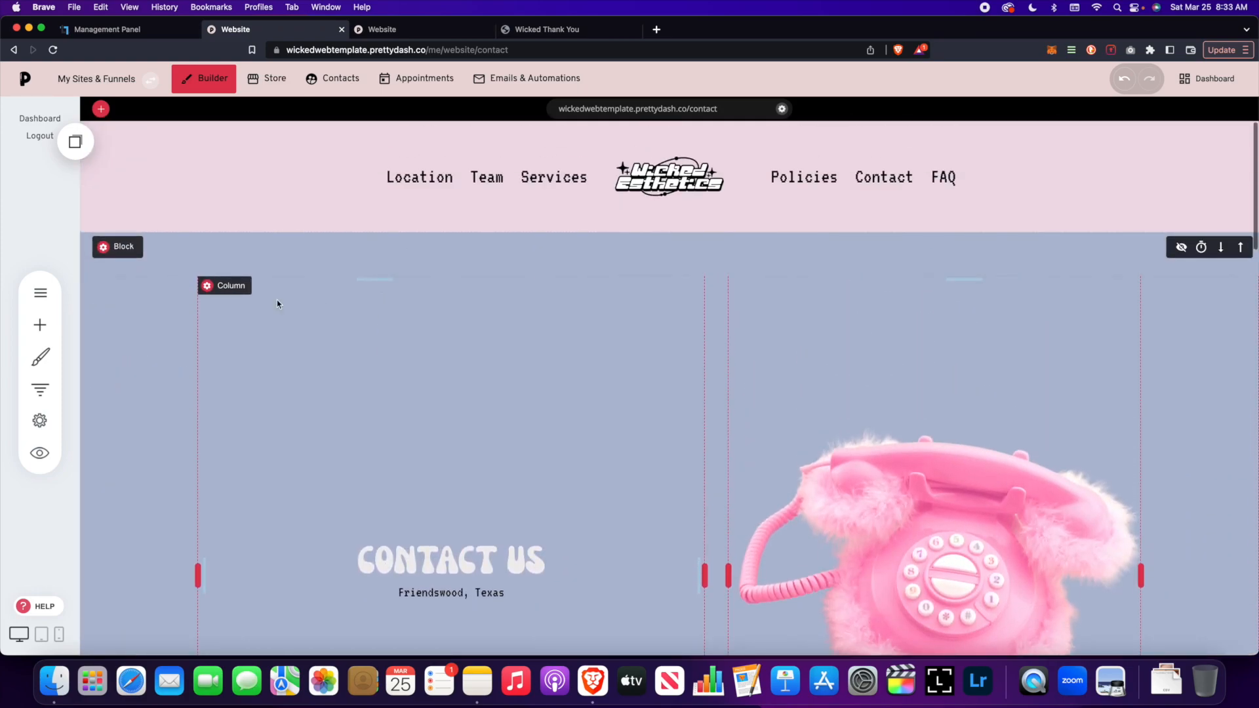
left_click(40, 292)
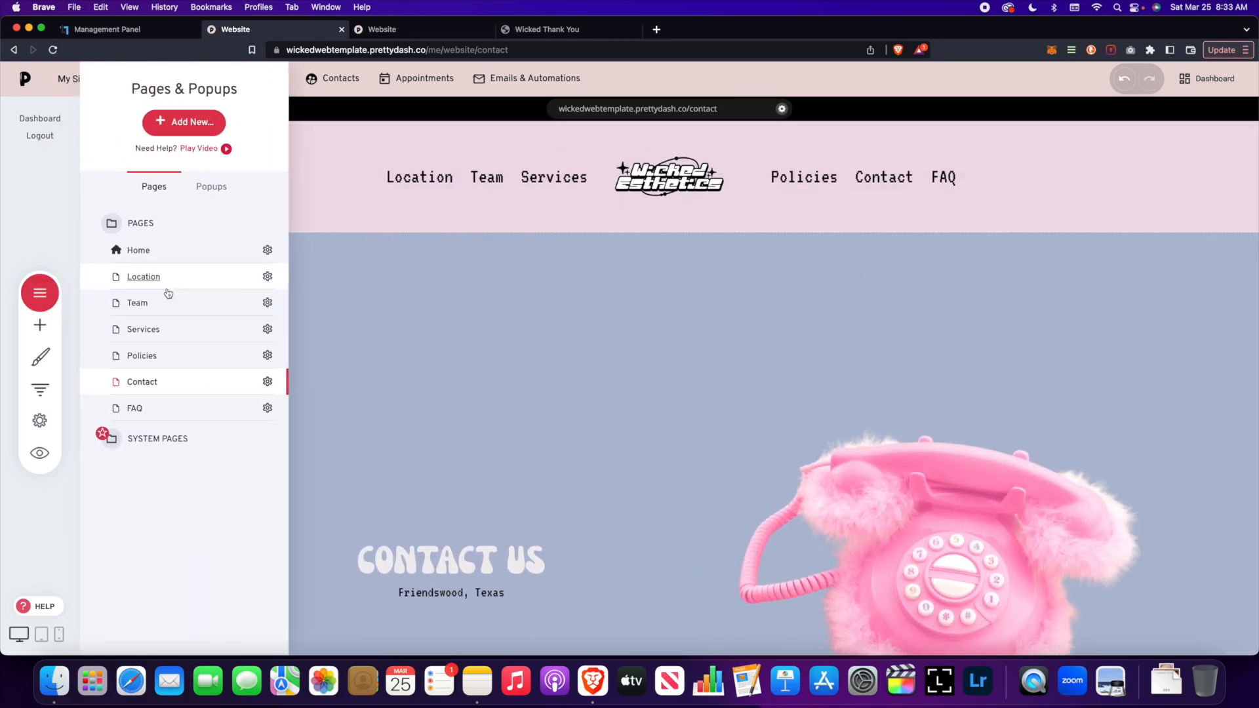
left_click(202, 411)
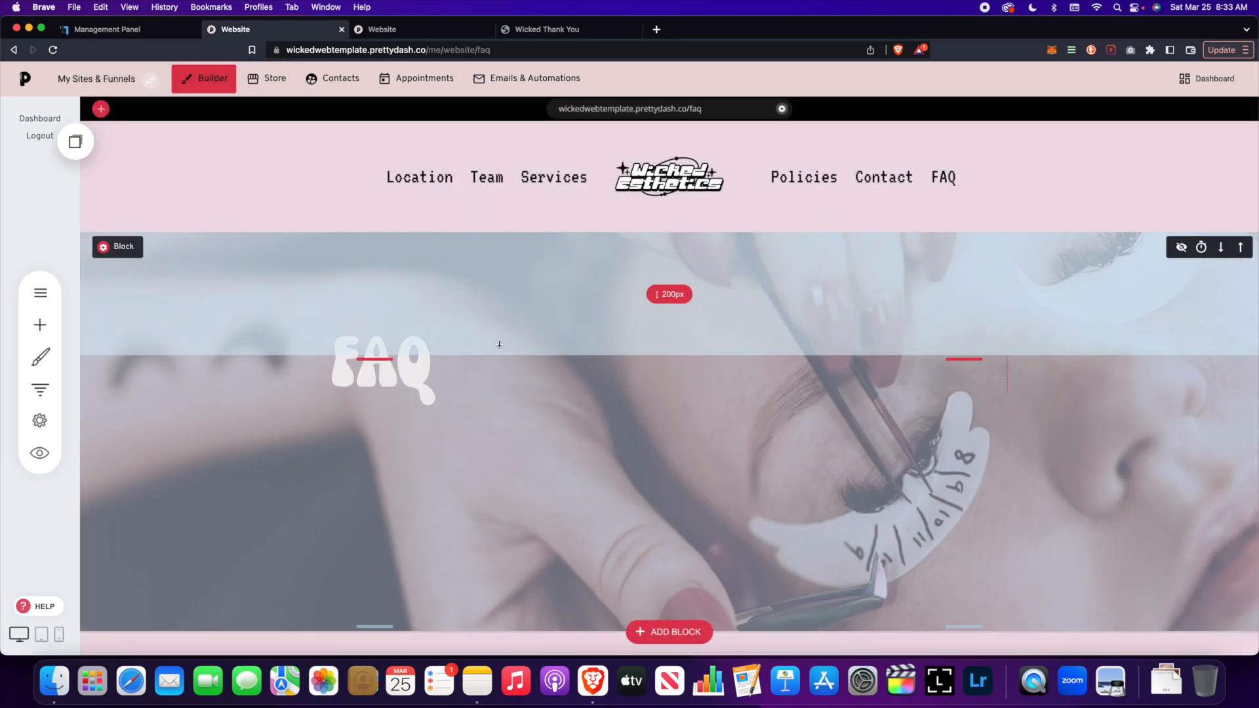
View the FAQ banner block's background image and overlay settings and close them without changes.
scroll(499, 344, "down", 1)
left_click(118, 206)
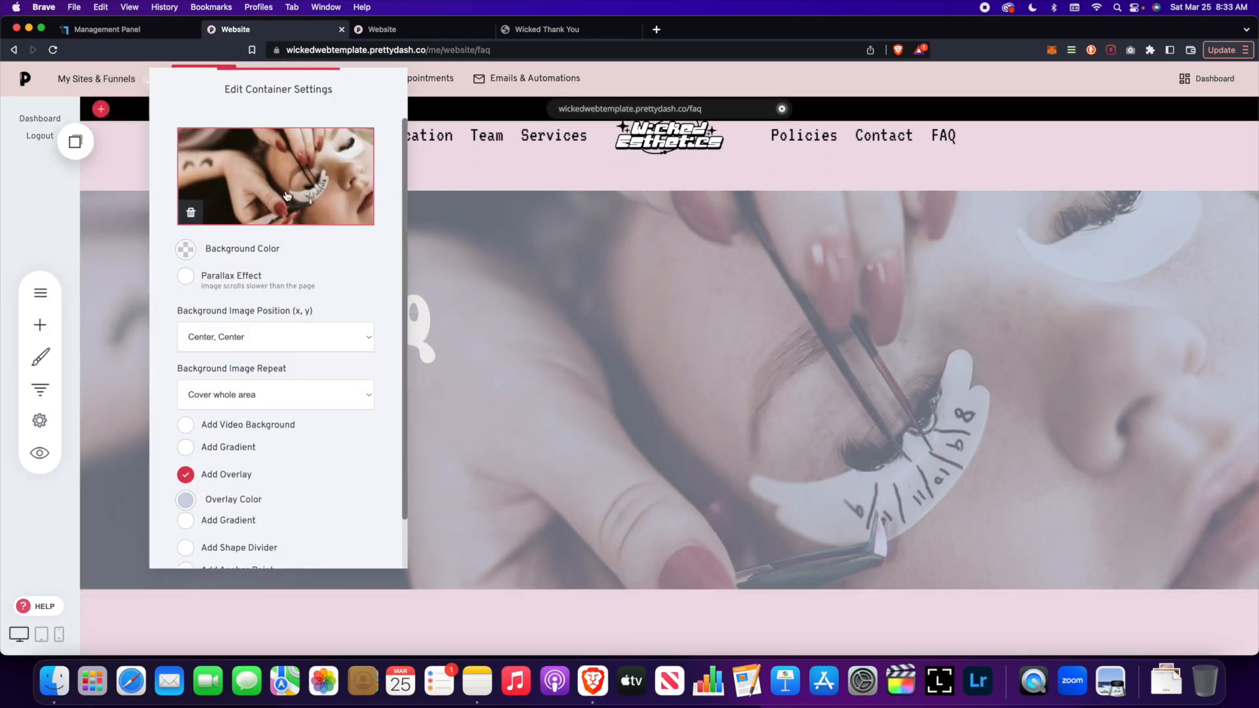
left_click(516, 349)
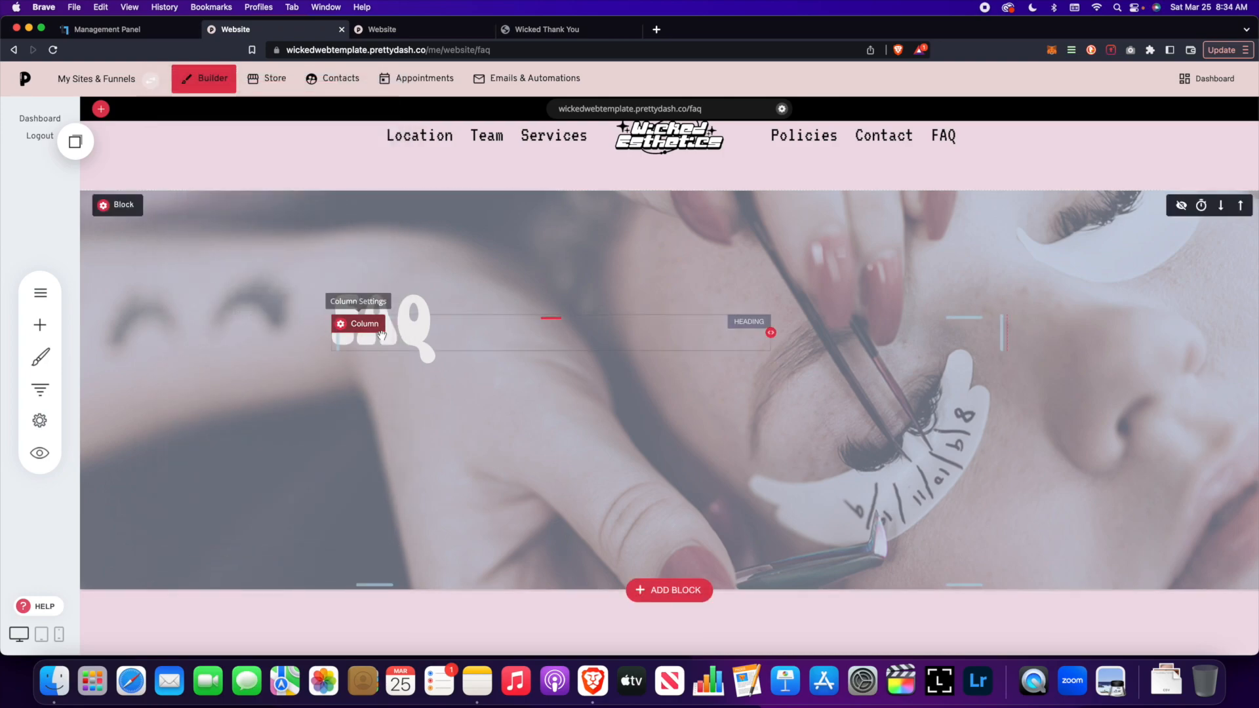
Show the edit options of the first "Q:" image, check the FAQ Canva link on the Wicked Thank You page and return to the builder.
scroll(514, 394, "down", 4)
scroll(514, 393, "down", 5)
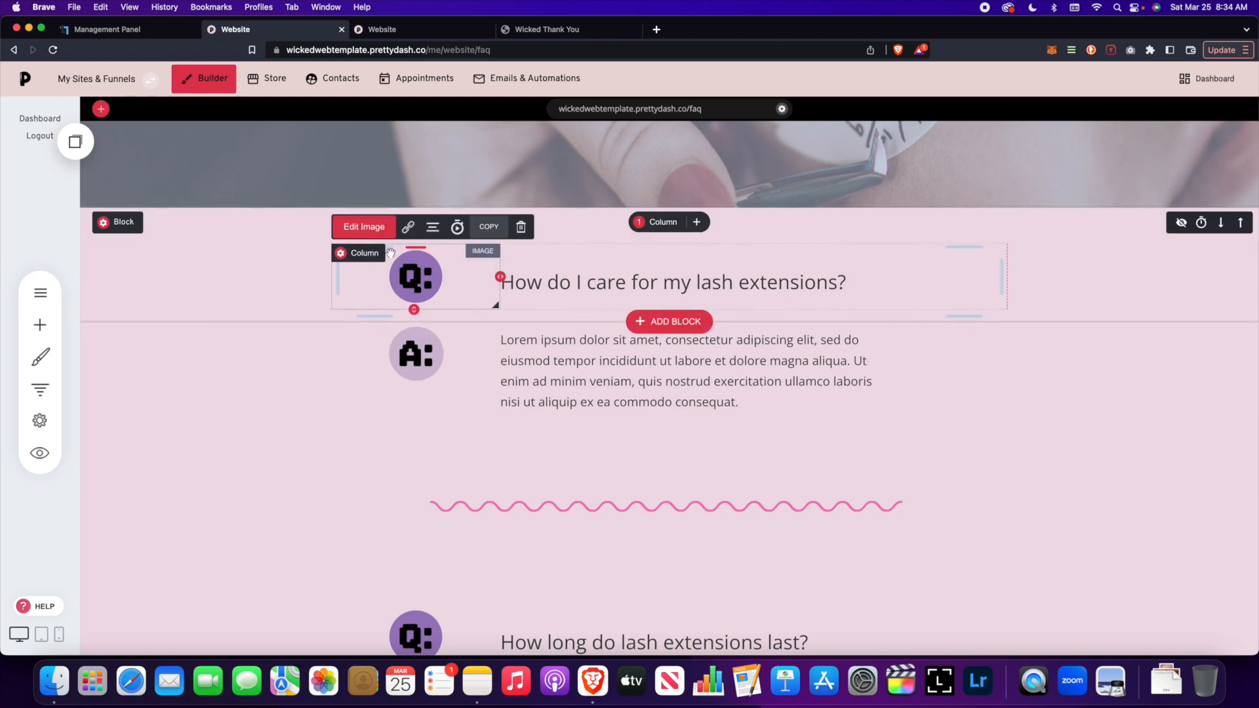
left_click(593, 28)
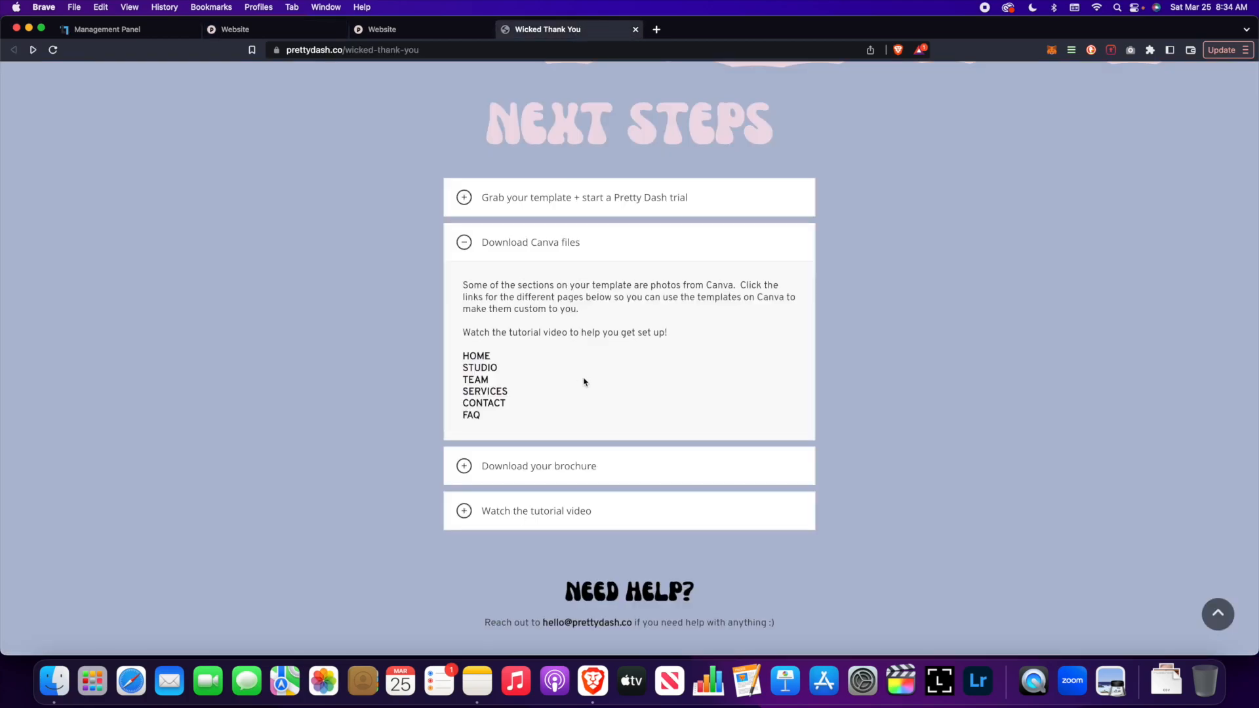
left_click(276, 30)
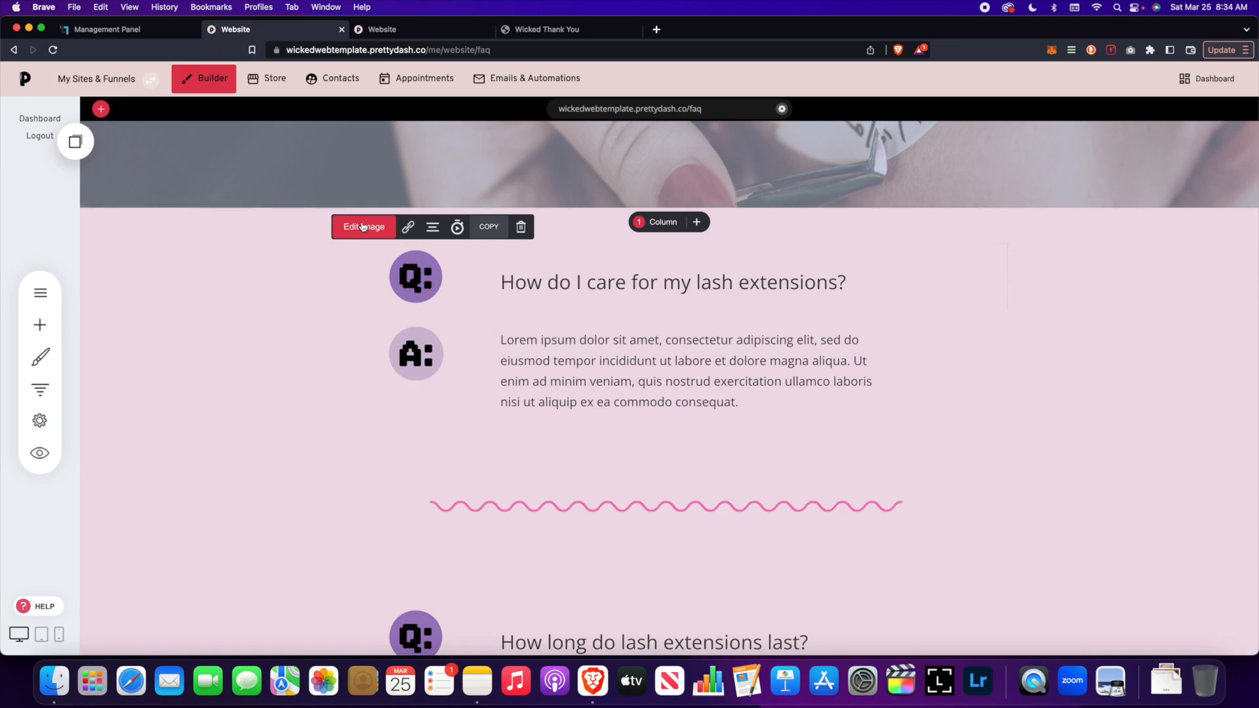
Look through the FAQ page's question and answer blocks and select the wavy divider image above the natural lashes question.
scroll(815, 299, "down", 2)
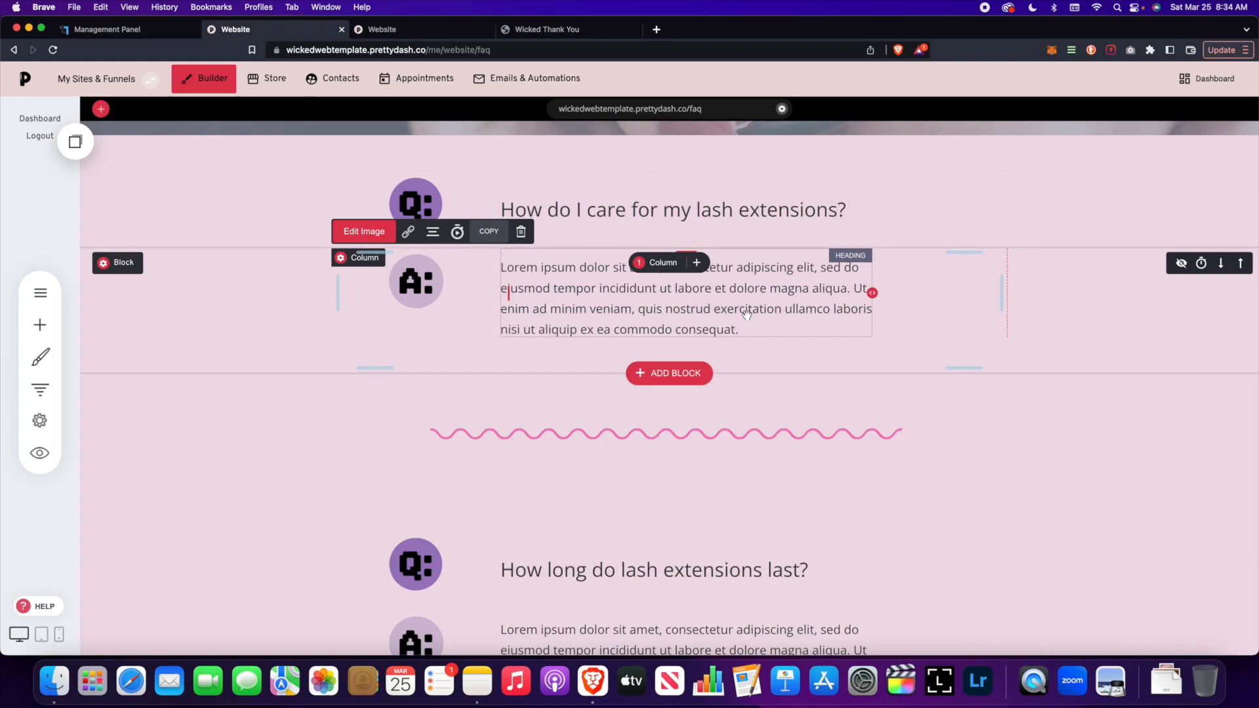
scroll(757, 322, "down", 10)
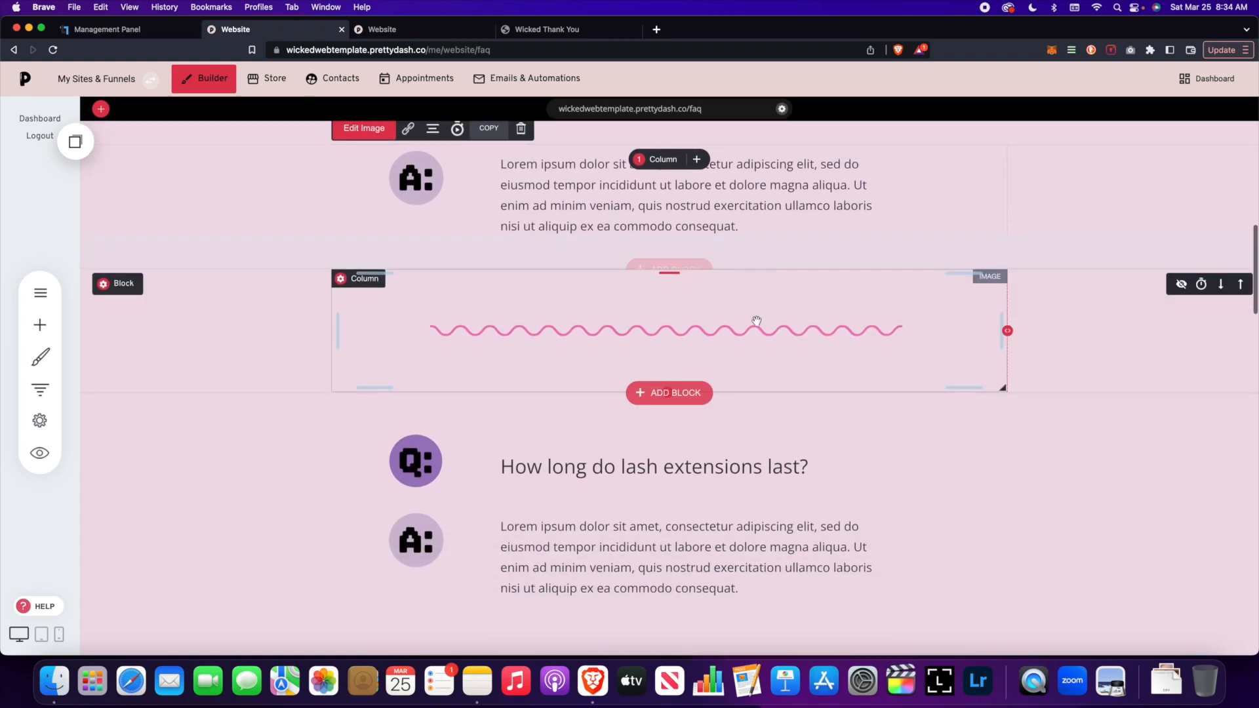
scroll(756, 321, "down", 12)
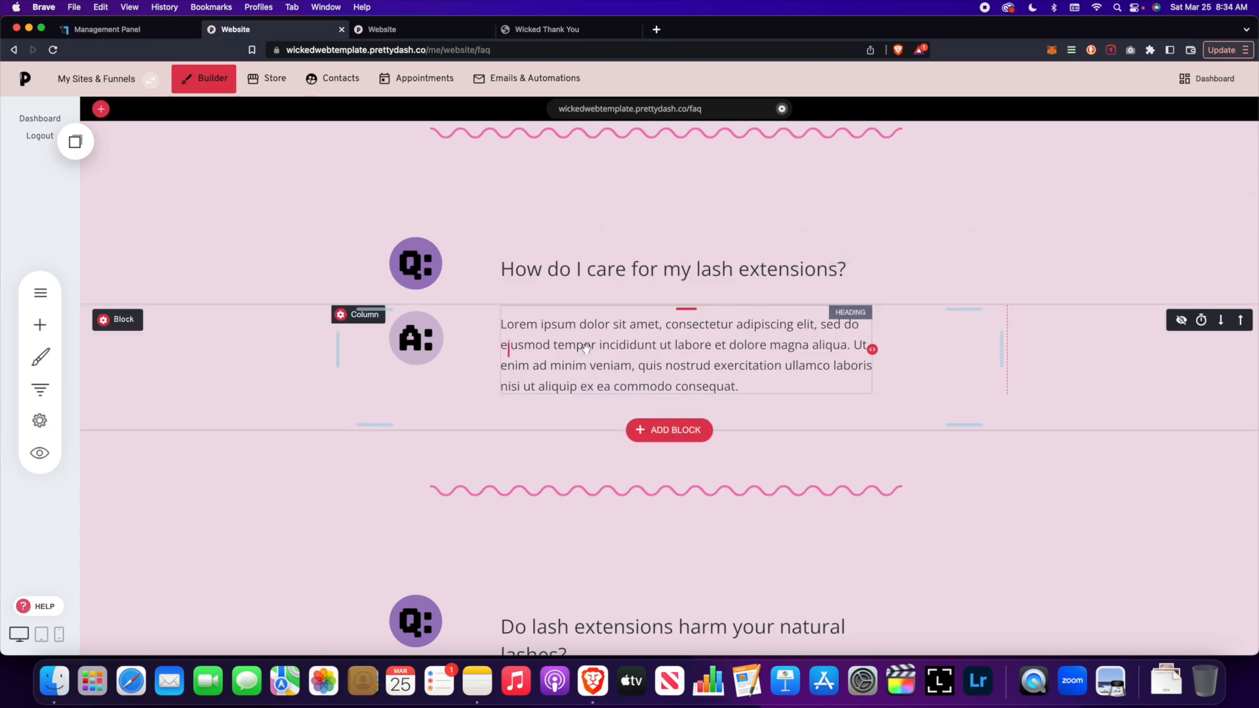
scroll(628, 354, "down", 4)
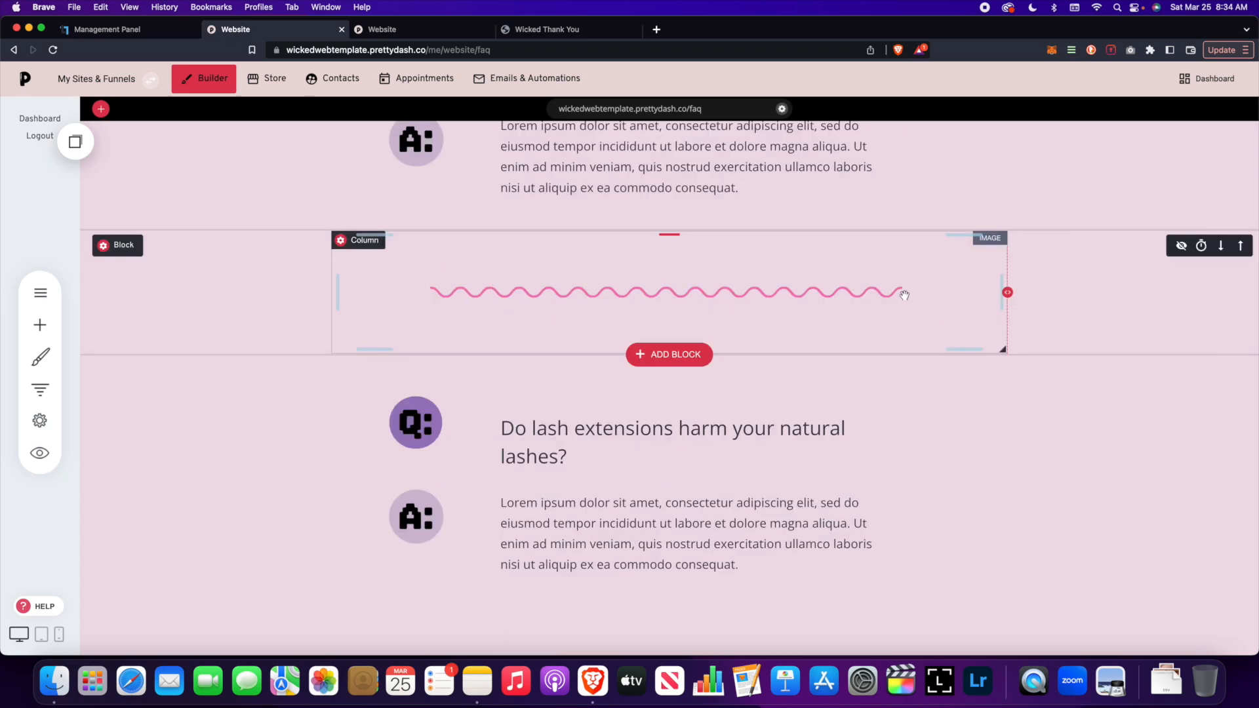
left_click(533, 275)
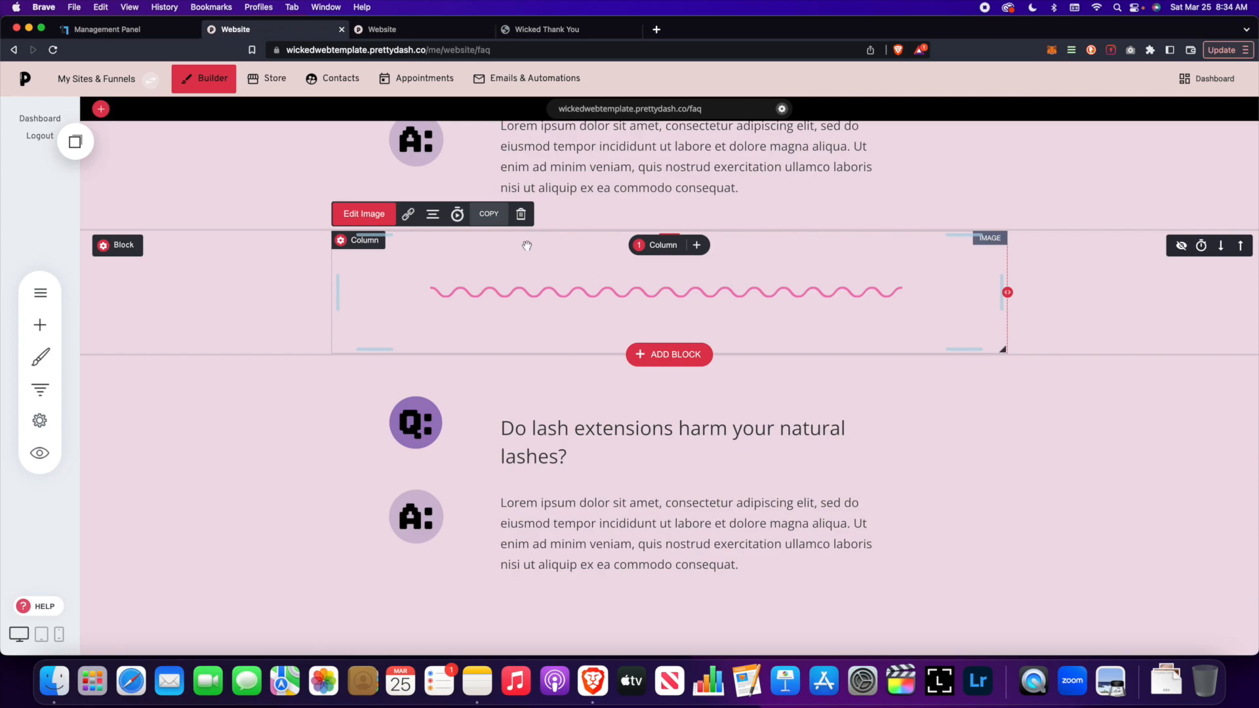
Add a separator widget below the wavy divider, stretch it across the full column width and colour it with the pink global color.
left_click(40, 325)
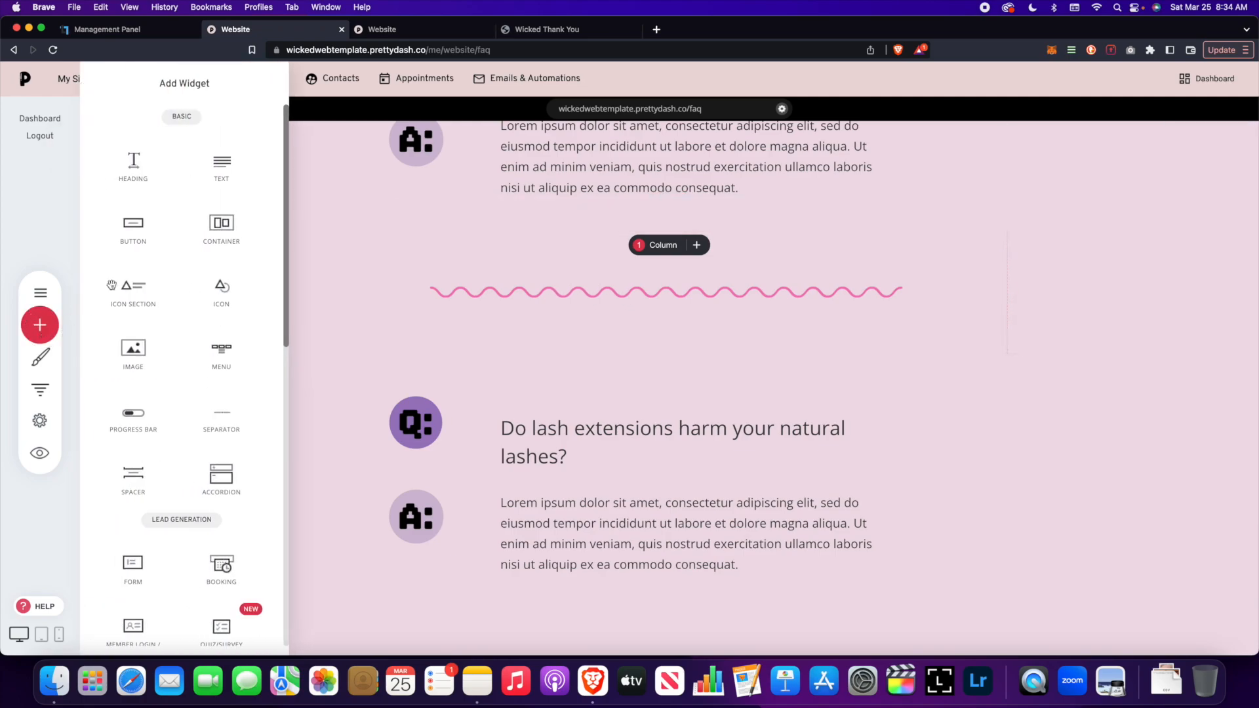
left_click_drag(231, 382, 577, 387)
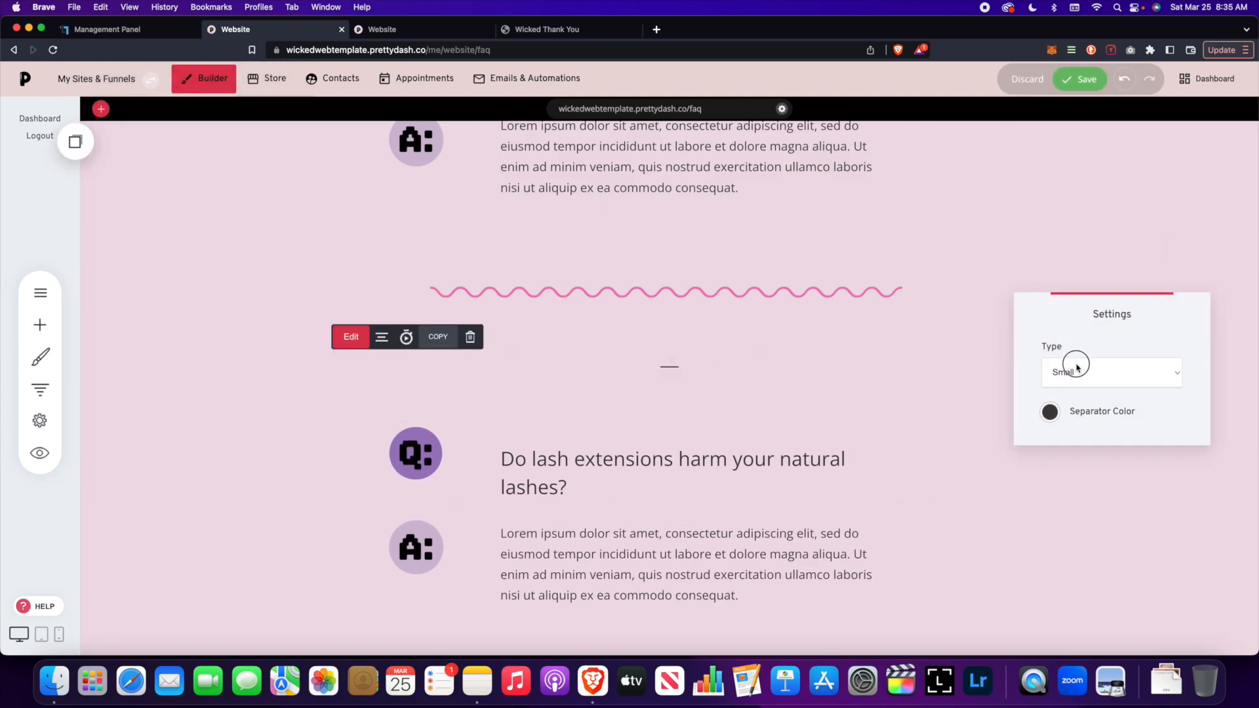
left_click(1079, 371)
left_click(1080, 383)
left_click(1050, 413)
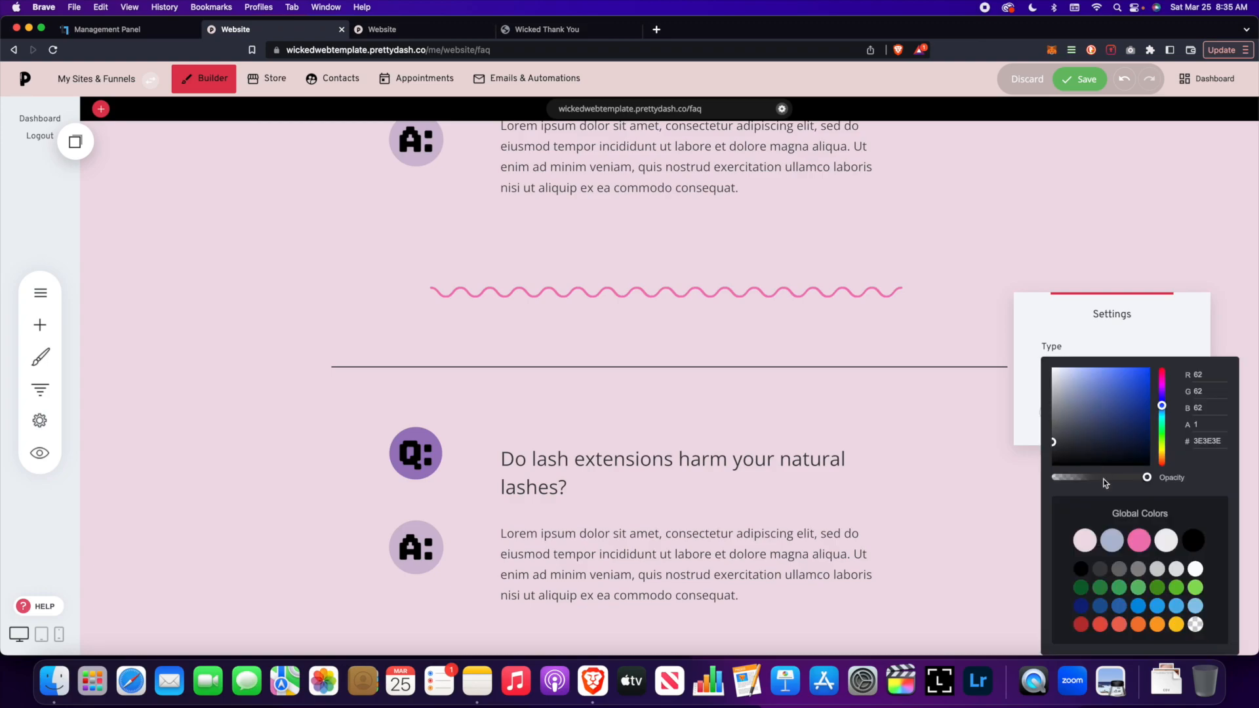
left_click(1139, 542)
left_click(849, 335)
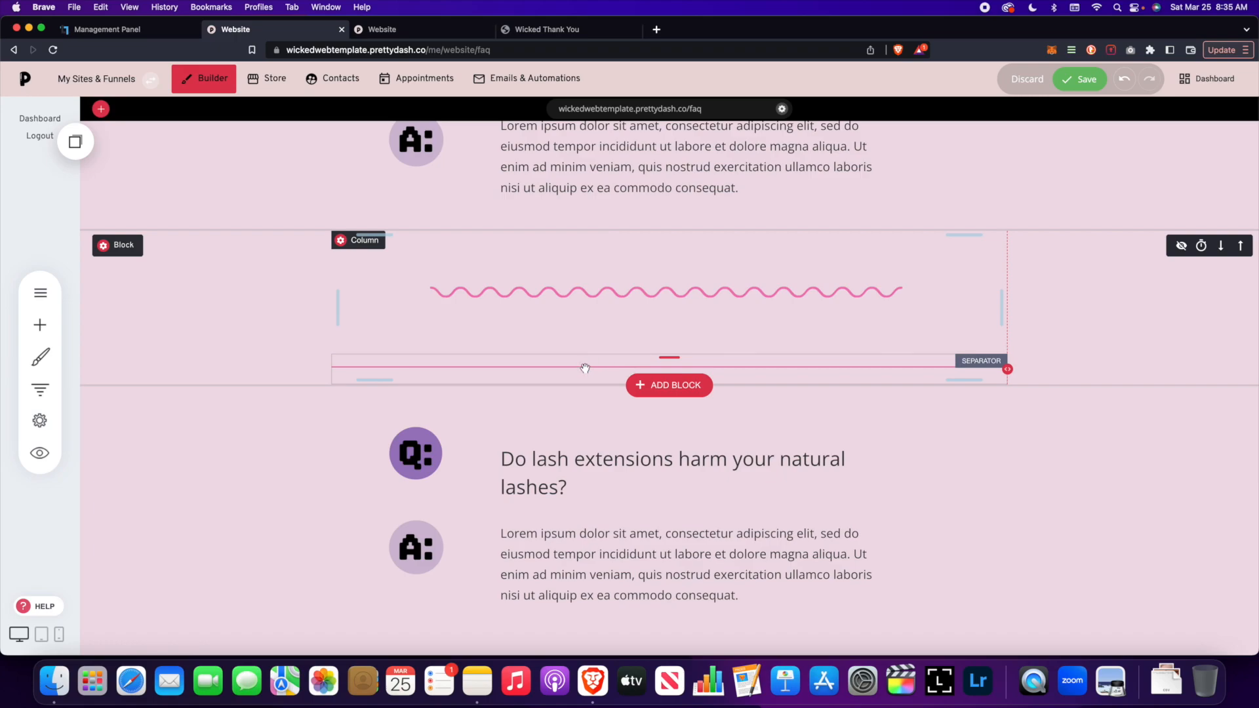
Delete the pink separator line from below the wavy divider and return to the FAQ banner.
left_click(584, 368)
left_click(471, 337)
scroll(758, 369, "down", 2)
scroll(758, 368, "up", 15)
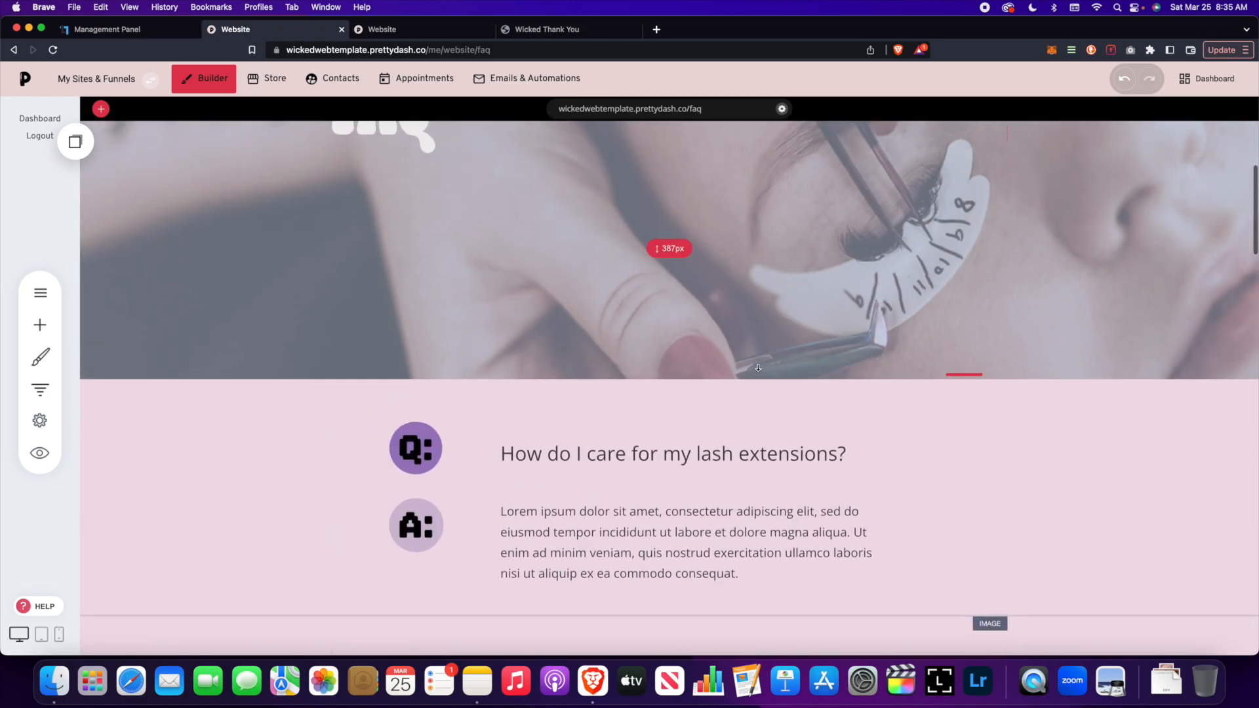
scroll(758, 368, "up", 4)
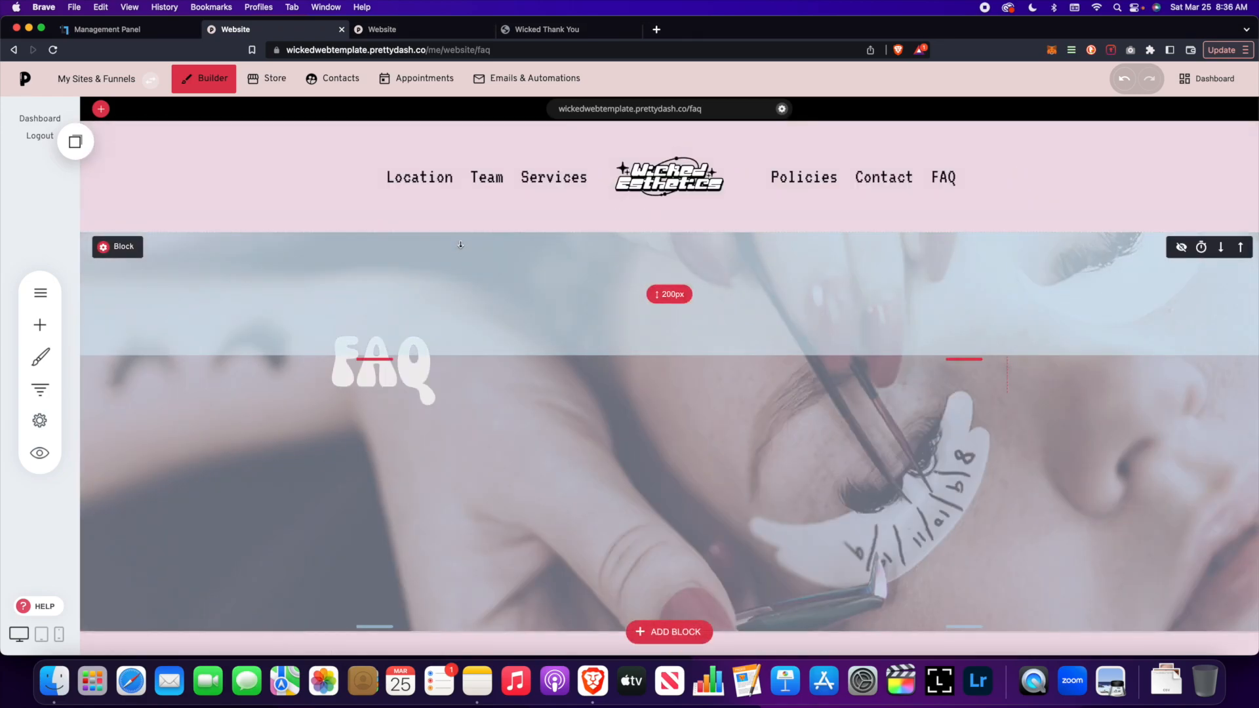
Open the Home page and bring up the link settings of the hero section's "Book Now" button.
left_click(37, 296)
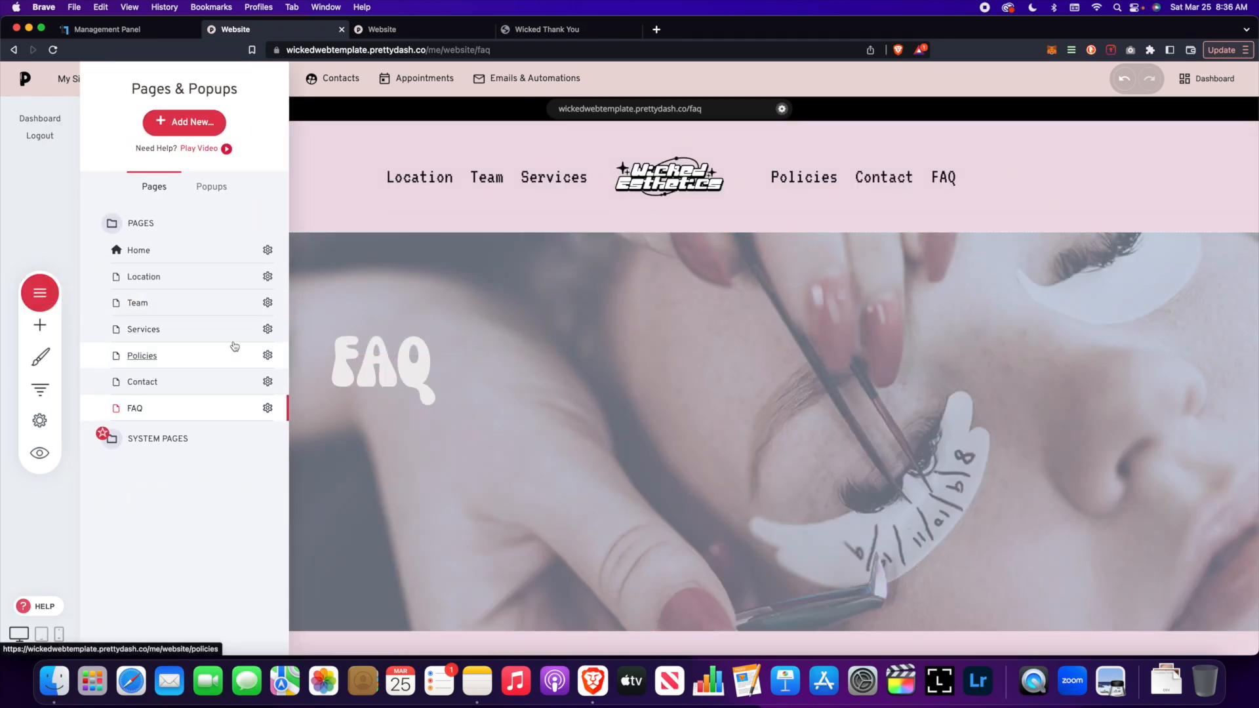
left_click(188, 254)
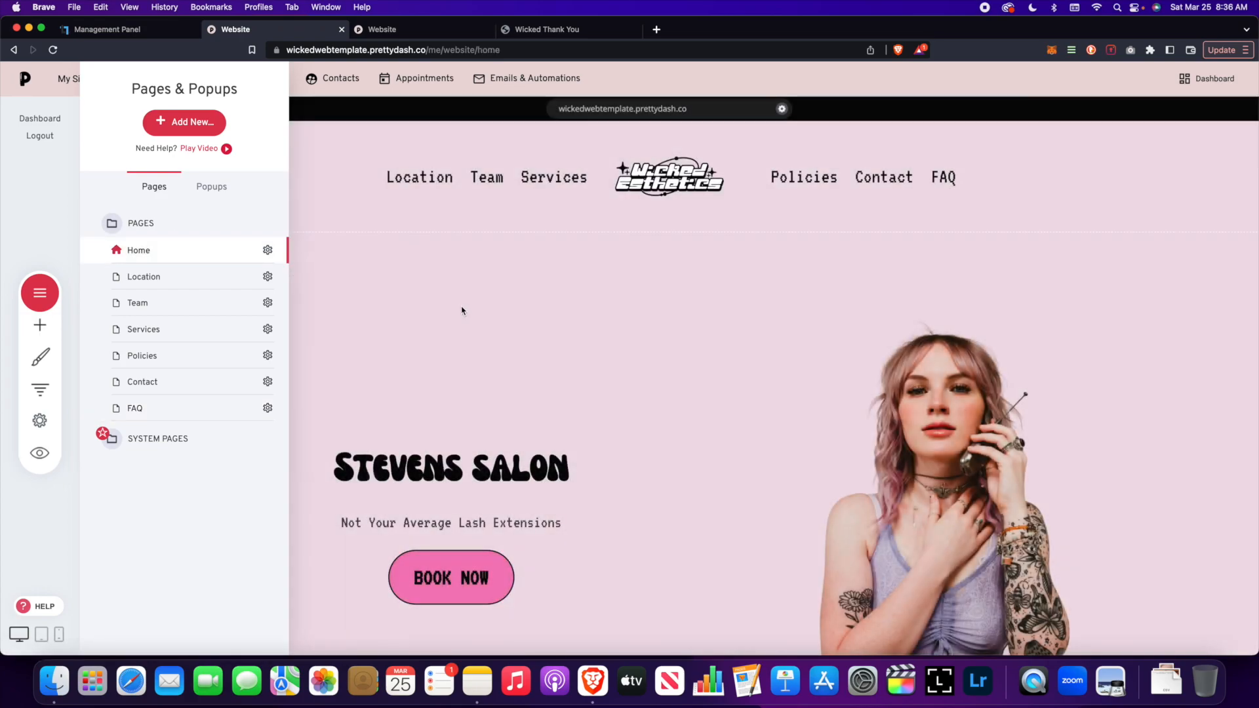
scroll(406, 295, "down", 5)
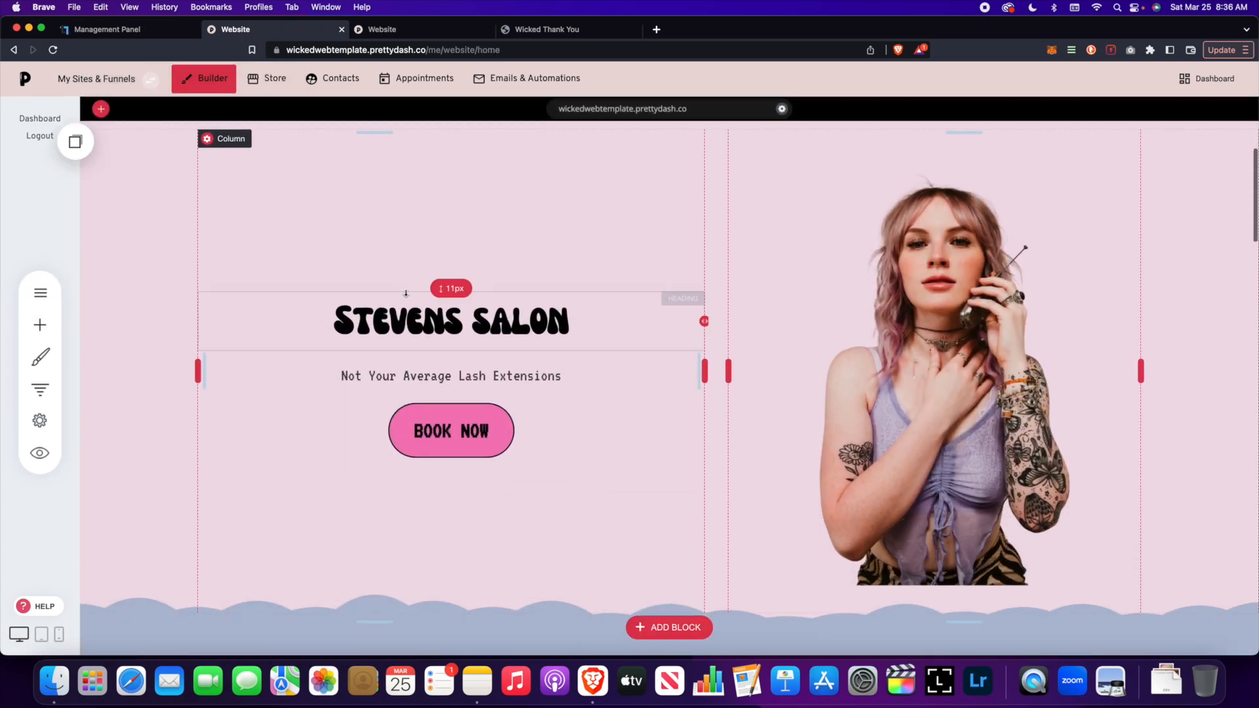
scroll(467, 289, "down", 2)
scroll(467, 289, "up", 3)
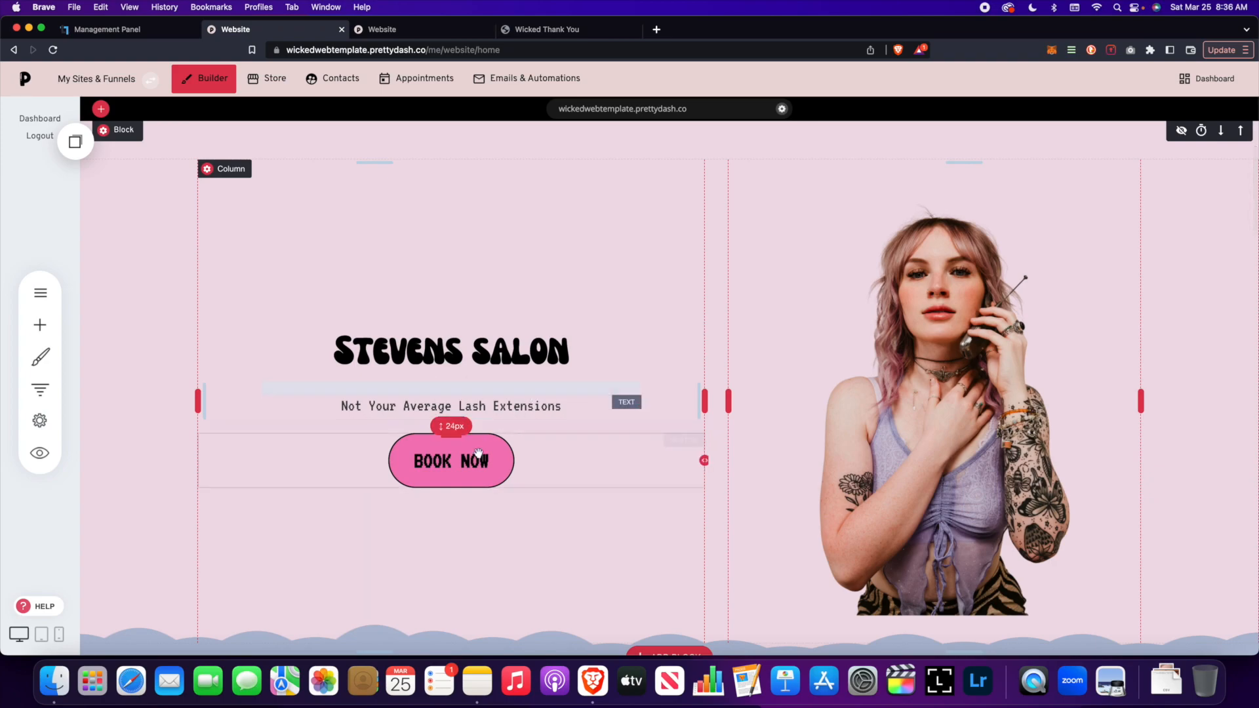
left_click(436, 458)
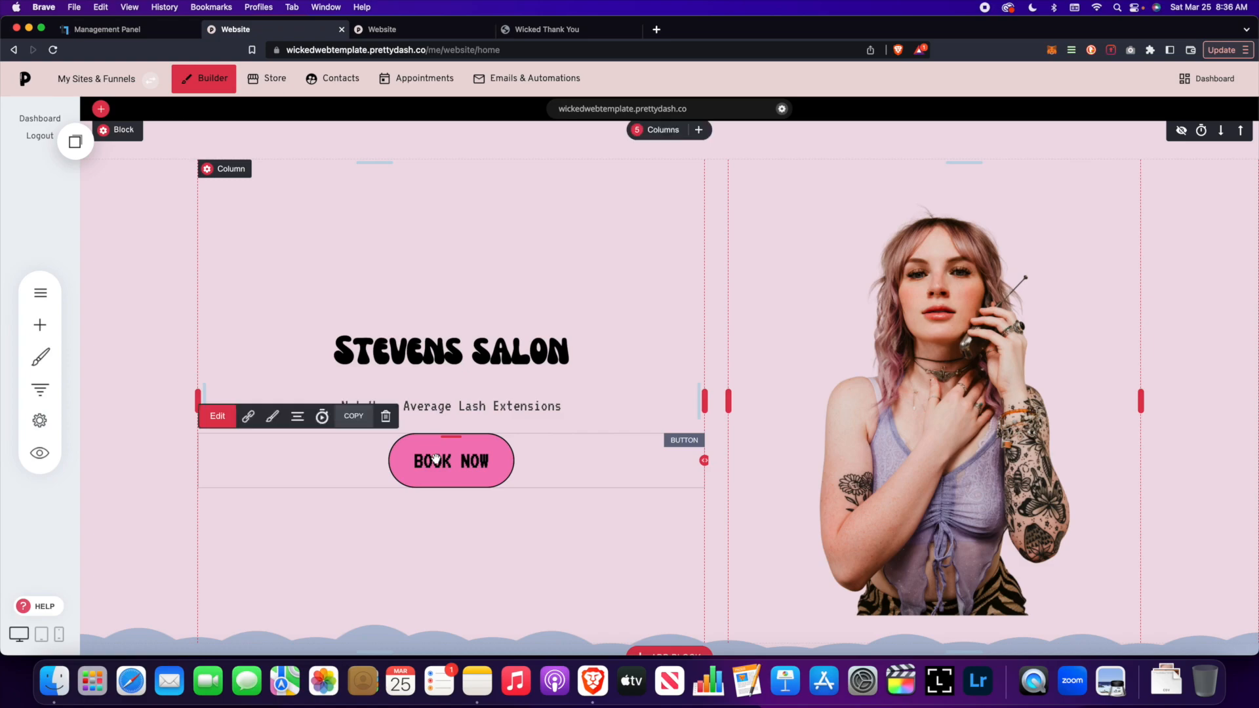
left_click(248, 417)
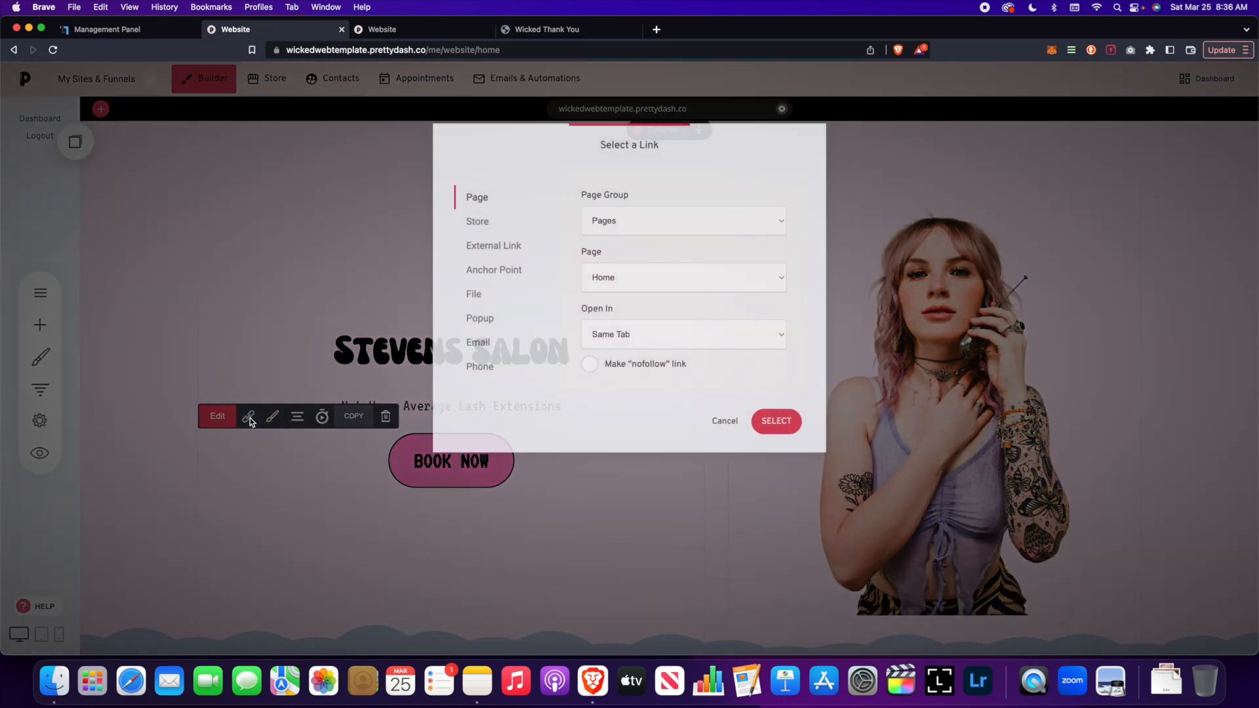
Review the Page, Store, External Link, File and Popup link options for the "Book Now" button and close them without changes.
left_click_drag(625, 159, 884, 199)
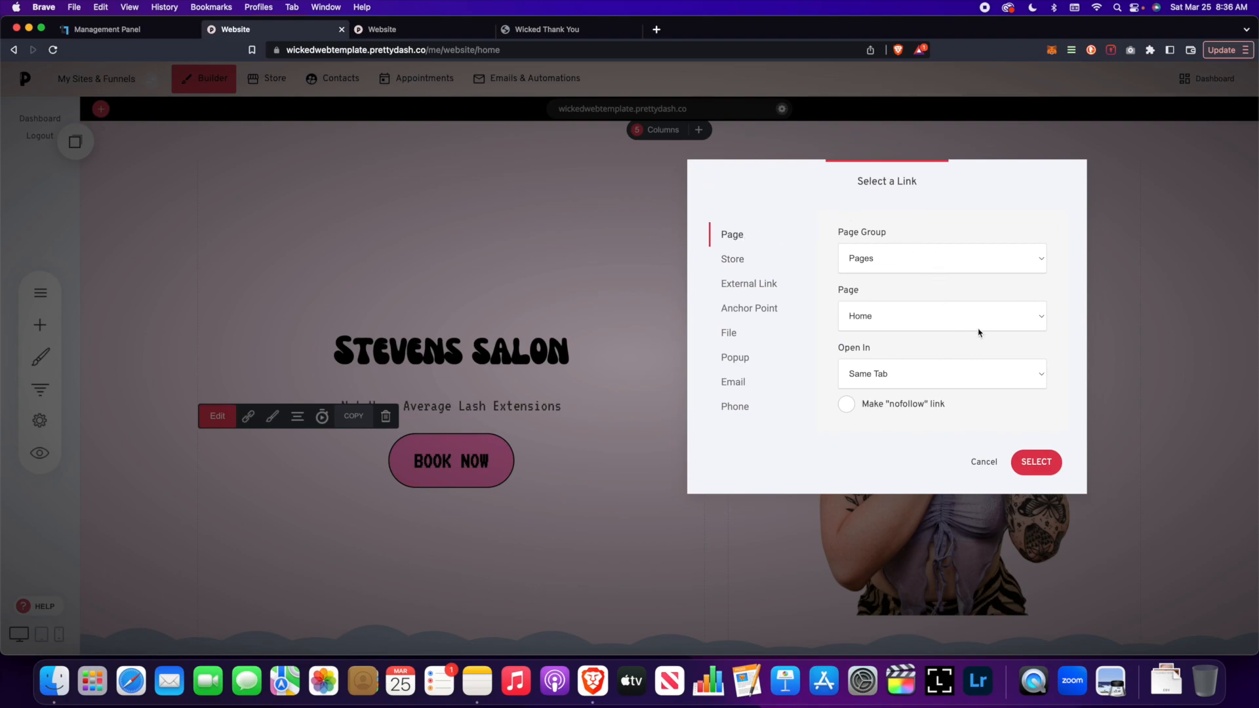
left_click(950, 325)
left_click(957, 219)
left_click(743, 260)
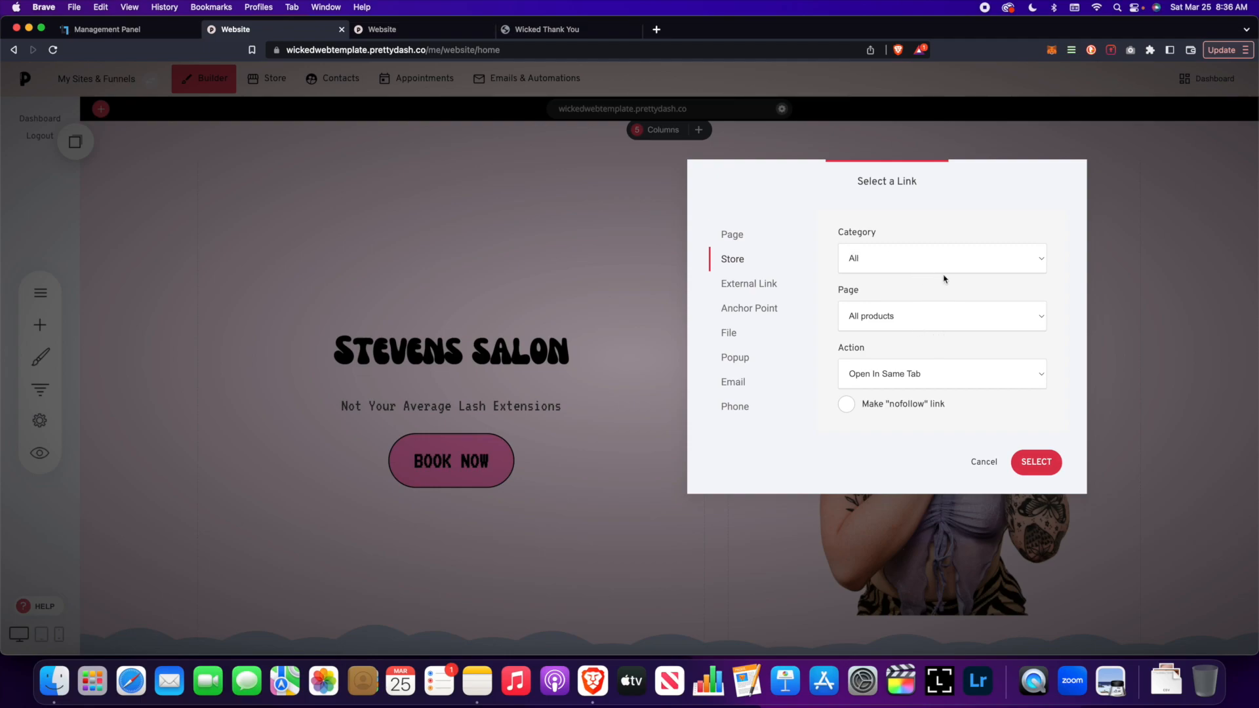
left_click(749, 284)
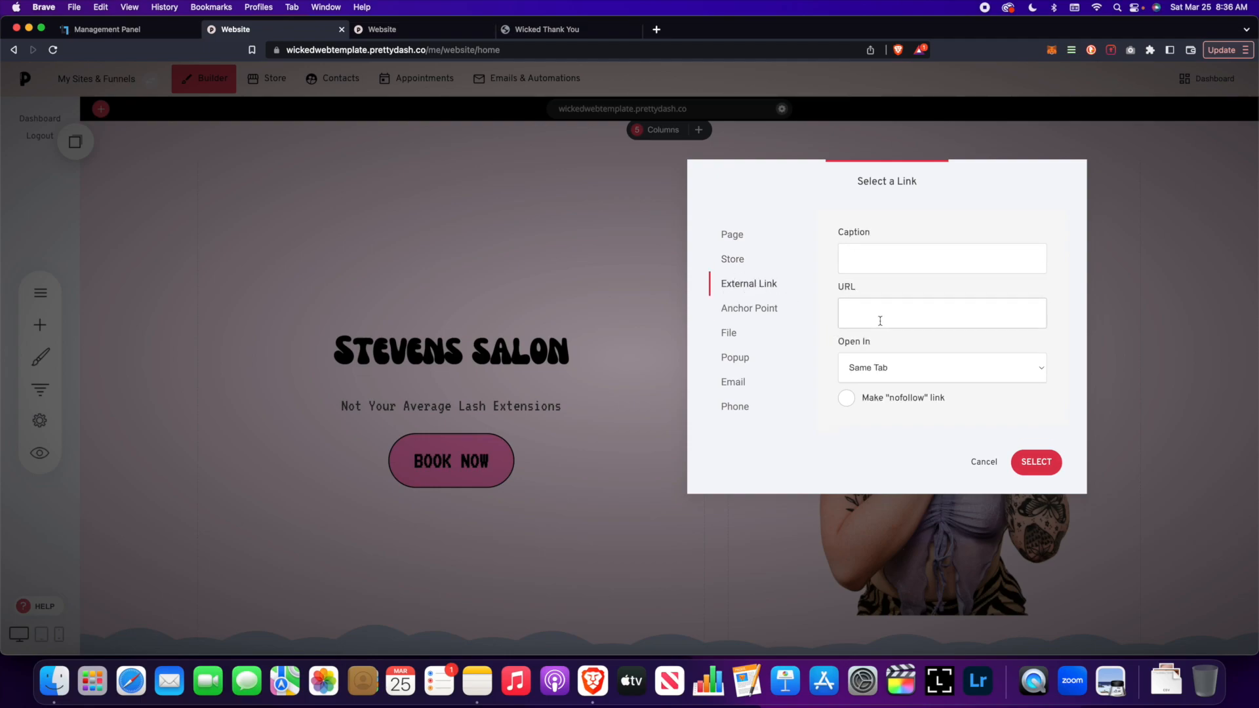
left_click(861, 318)
left_click(729, 333)
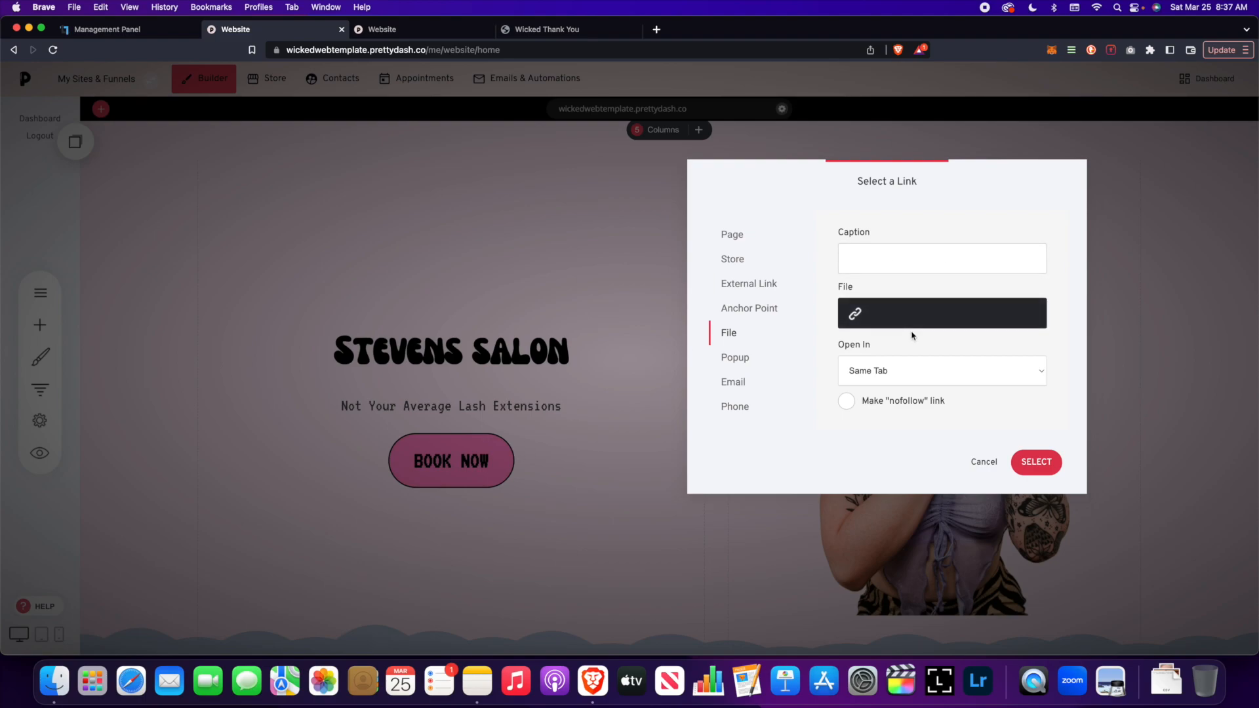
left_click(734, 360)
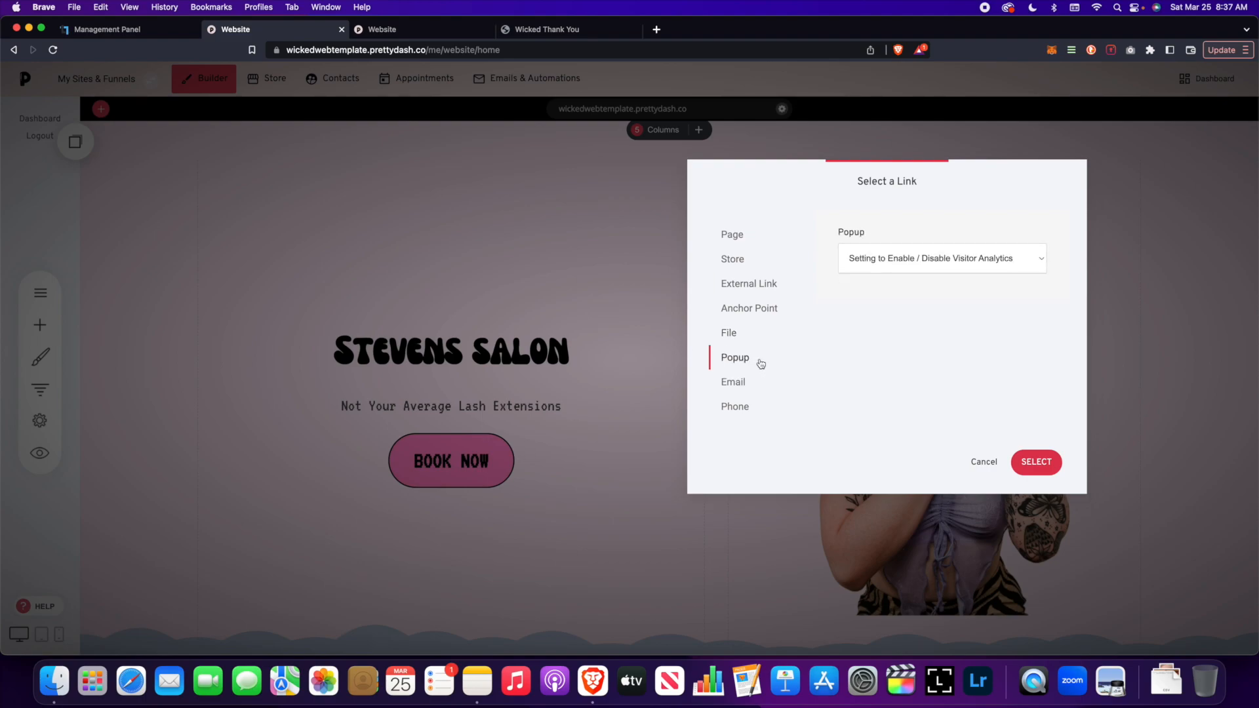
left_click(1023, 463)
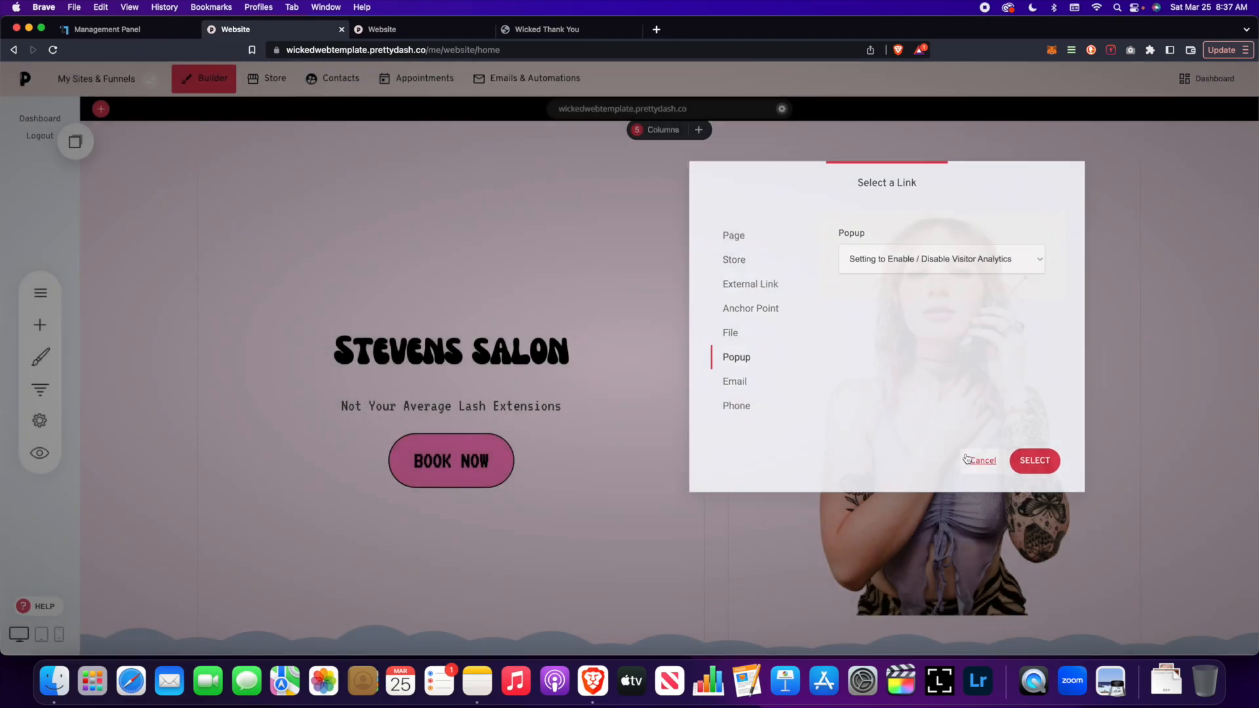
Check the Pages & Popups list, then review the "Book Now" button's Email and Phone link options without changes.
left_click(38, 301)
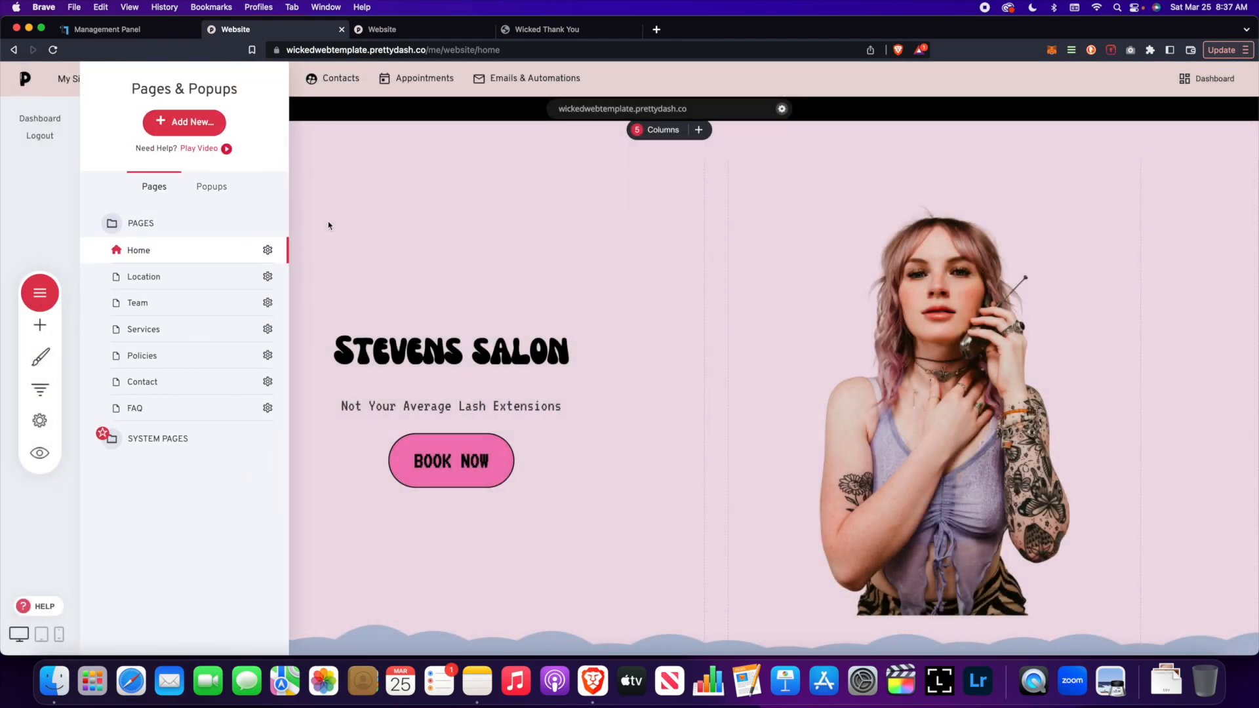
left_click(432, 268)
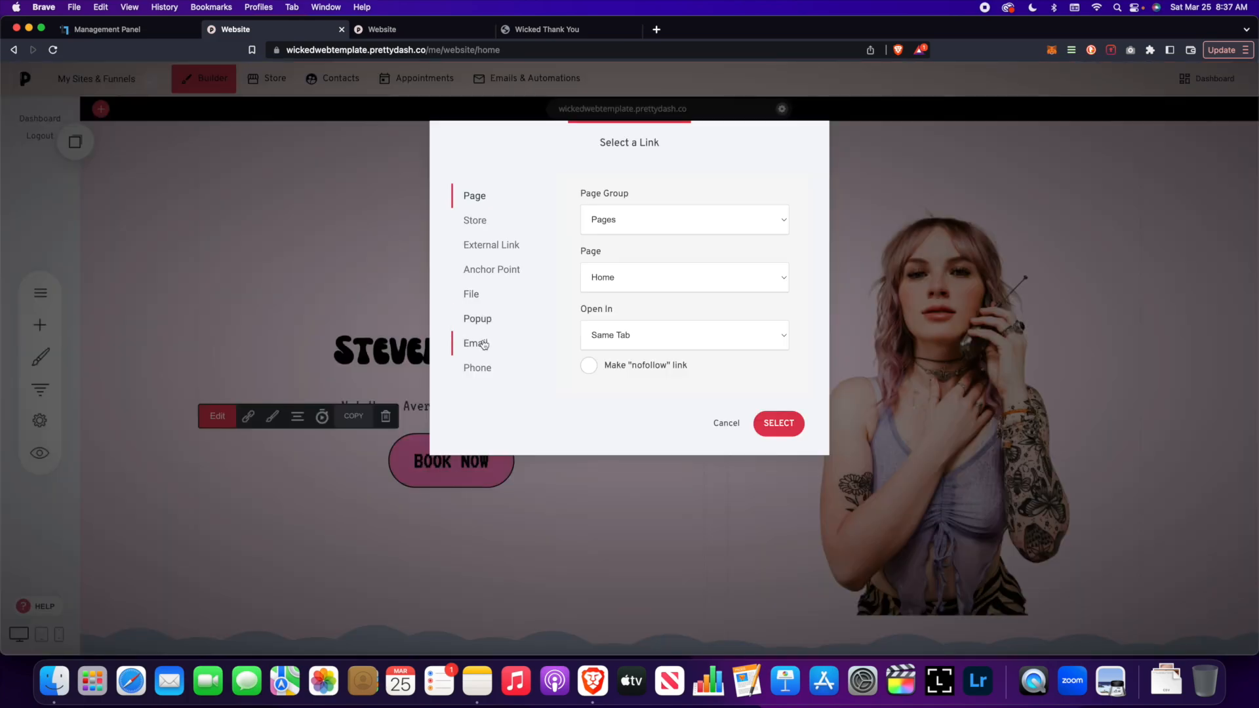
left_click(481, 342)
left_click(484, 368)
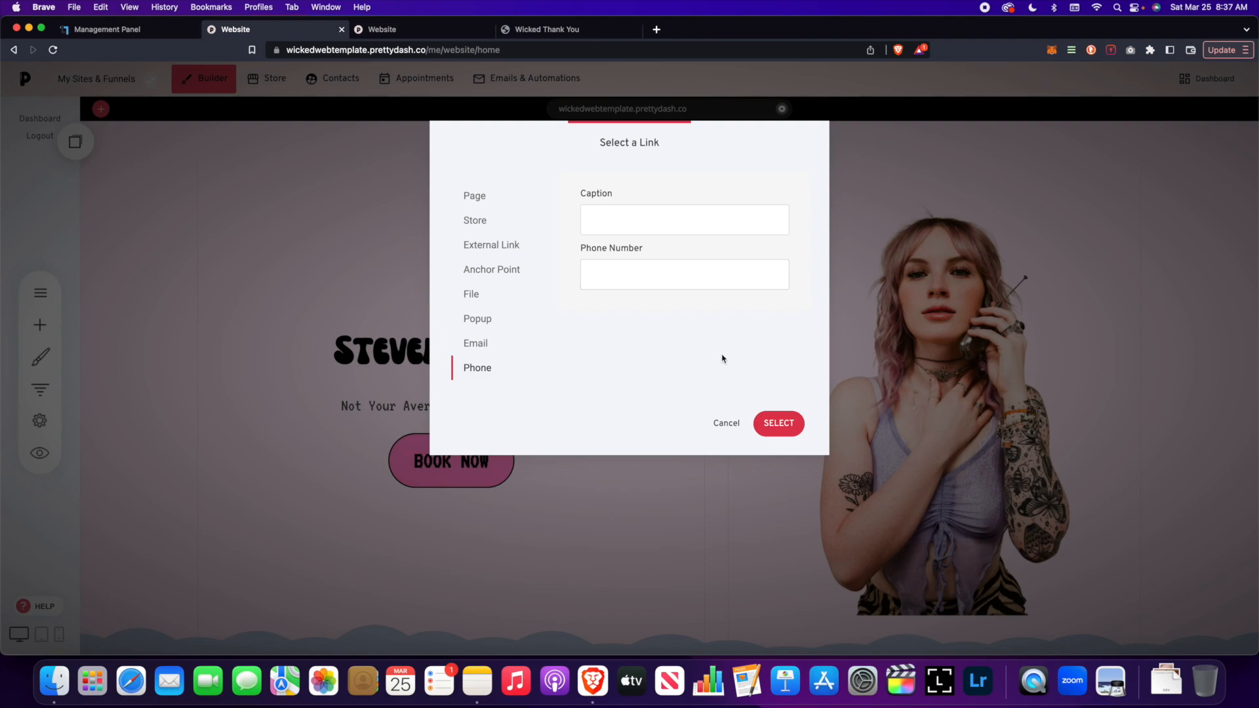
left_click(734, 427)
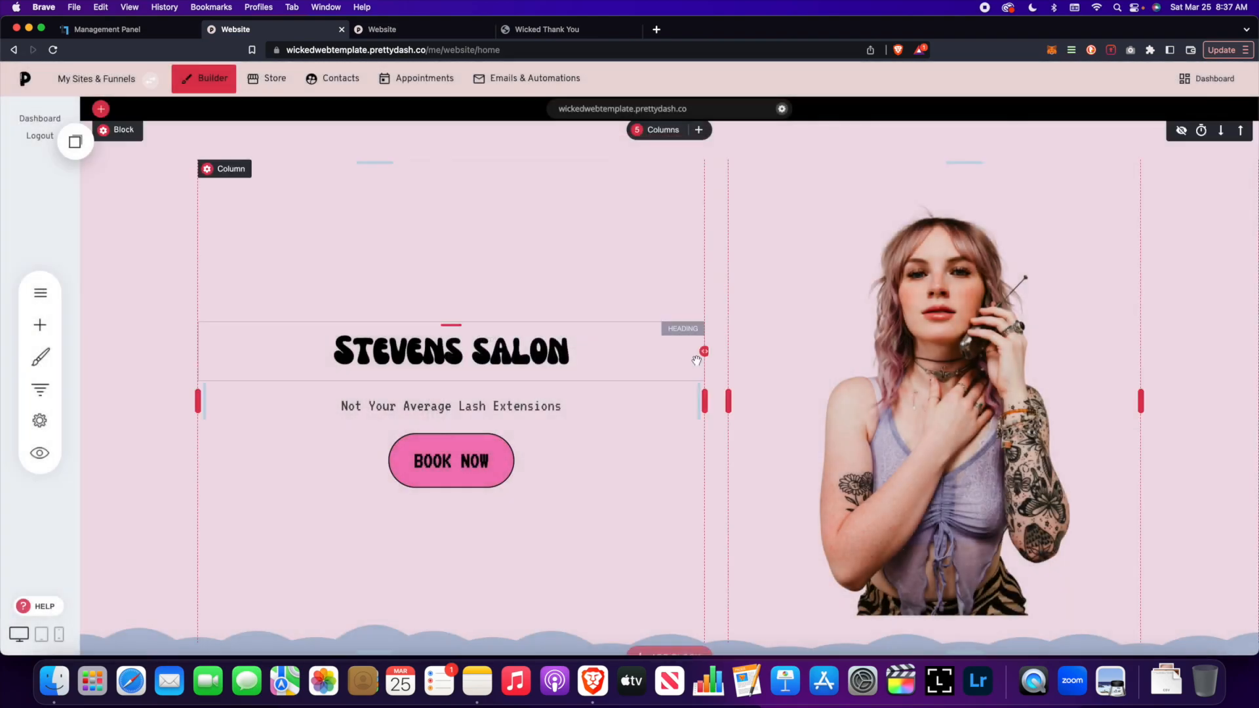
Select the word "Extensions" in the hero tagline, view its text link options and cancel them.
scroll(697, 357, "down", 2)
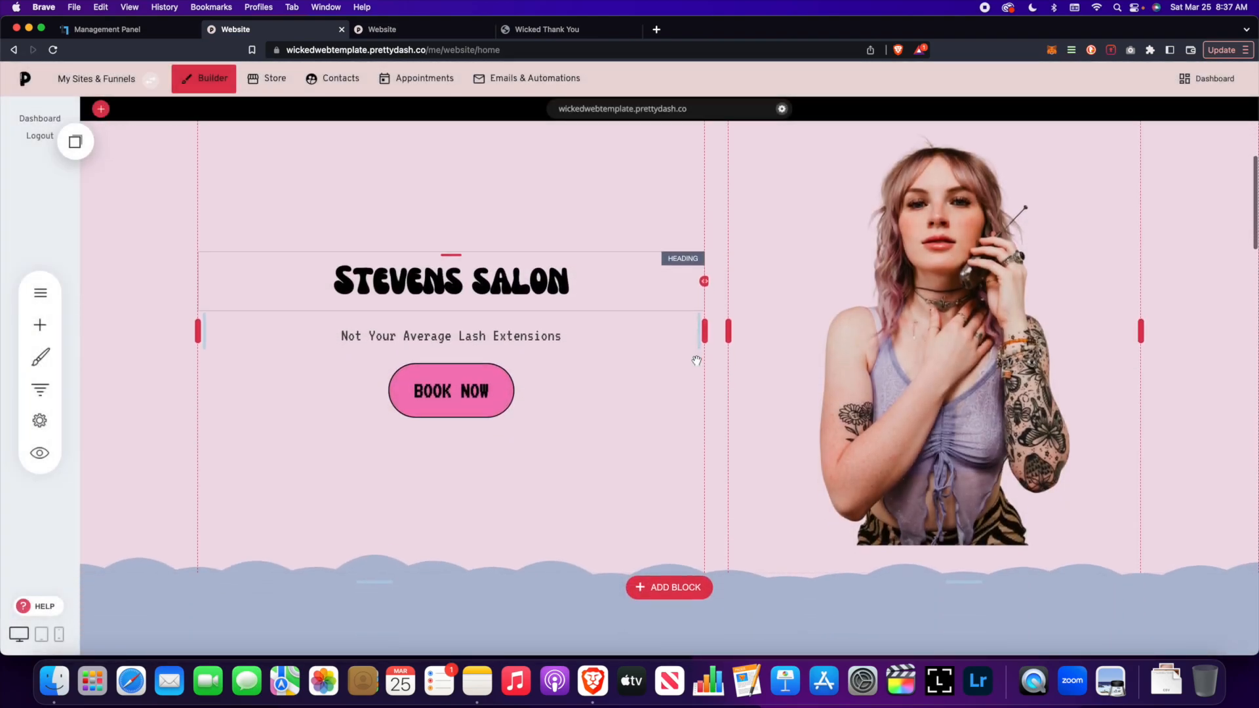
double_click(536, 337)
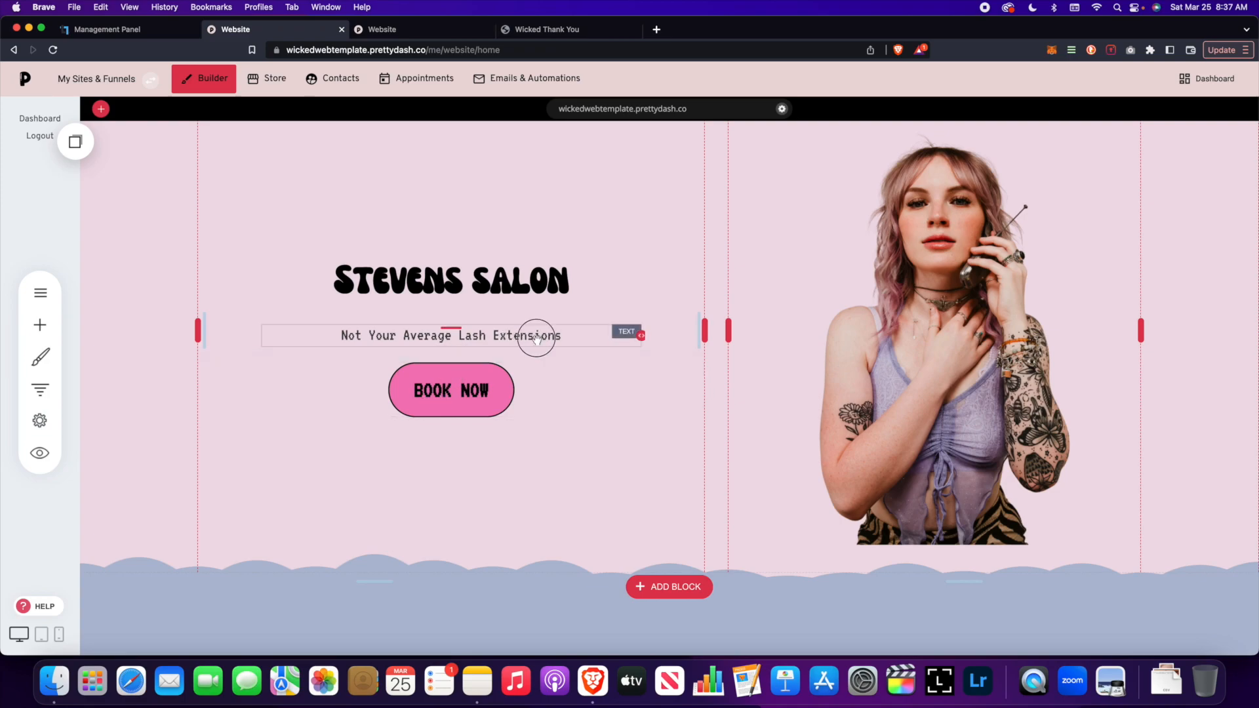
left_click_drag(561, 336, 493, 336)
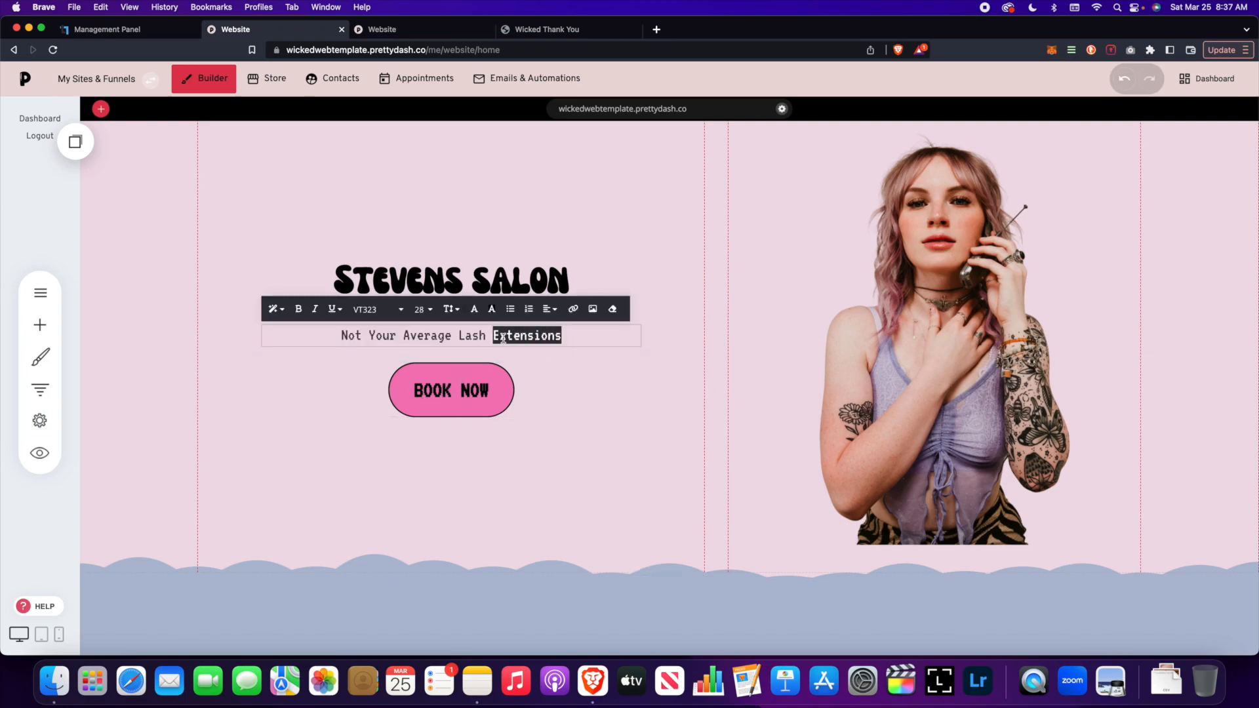
left_click(569, 315)
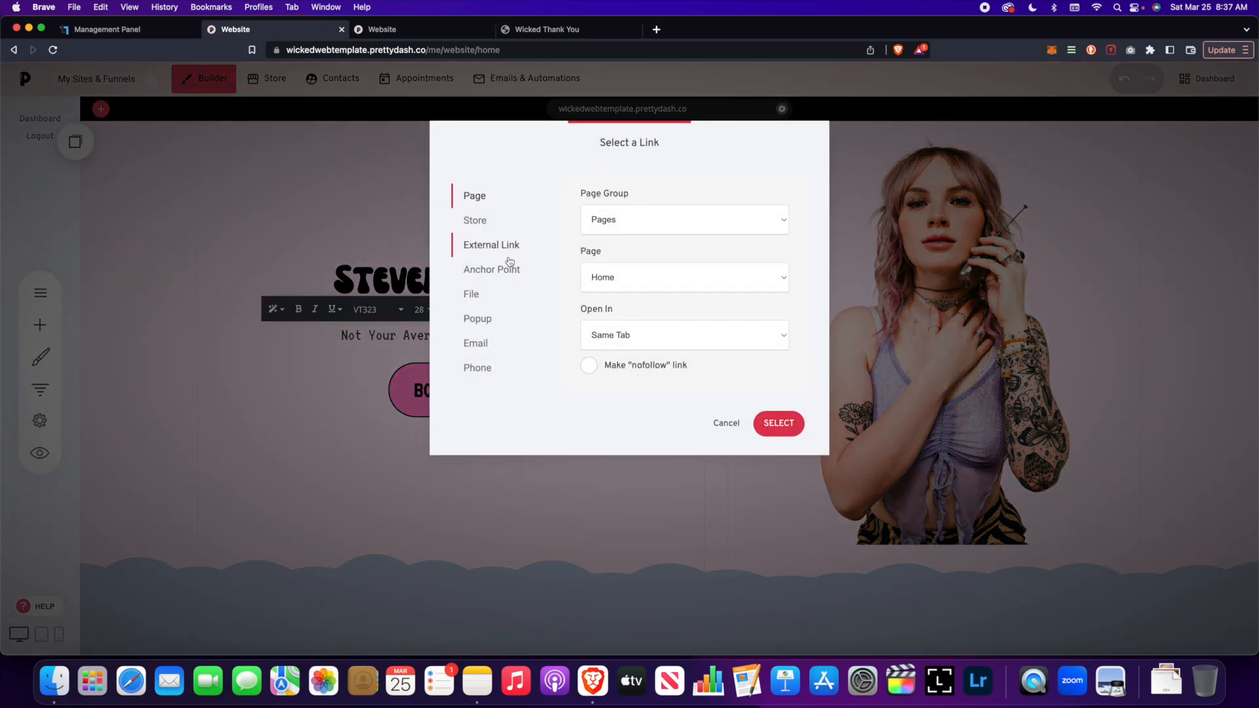
left_click(725, 423)
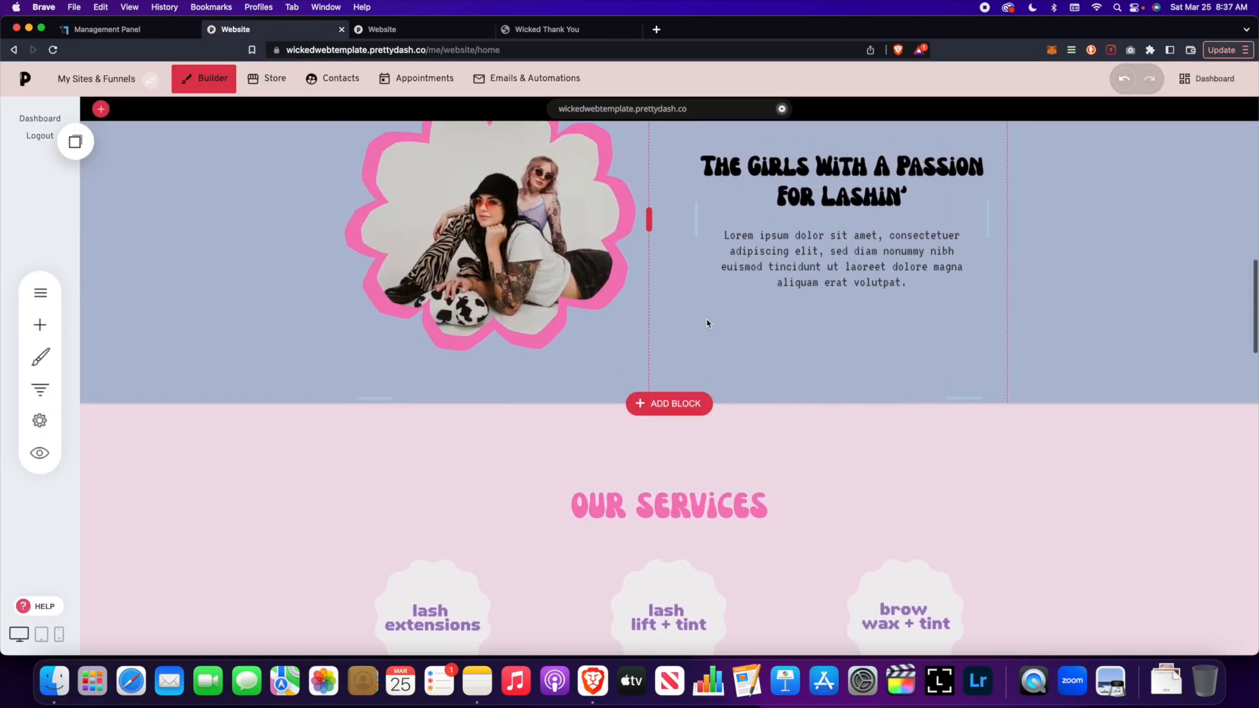
Review the Page link choices for the lash extensions "Learn More" button under Our Services and cancel without changes.
scroll(706, 320, "down", 3)
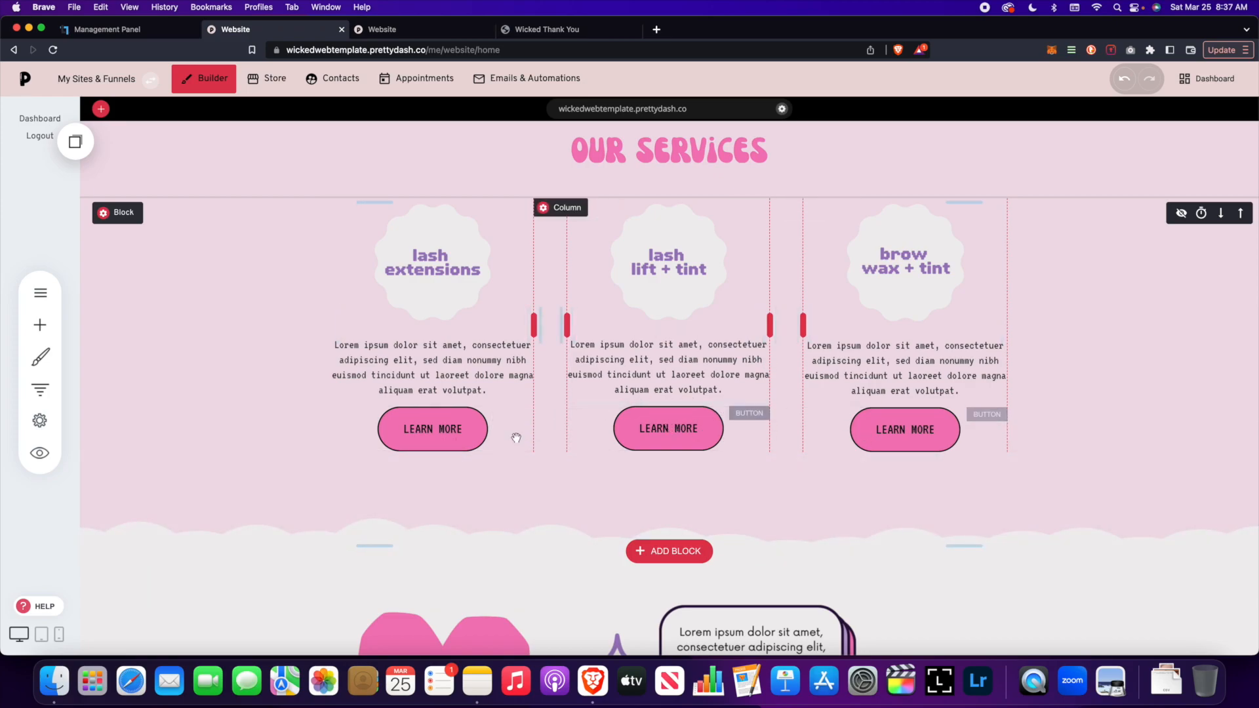
left_click(444, 433)
left_click(382, 390)
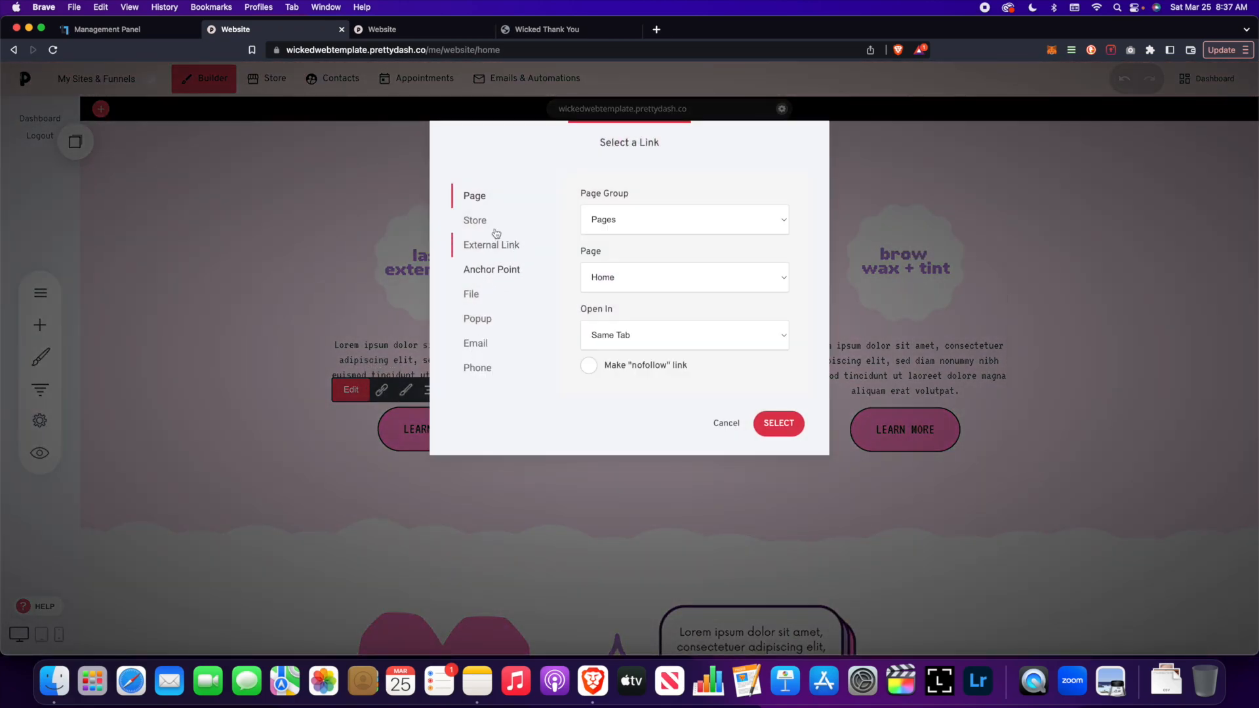
left_click(651, 274)
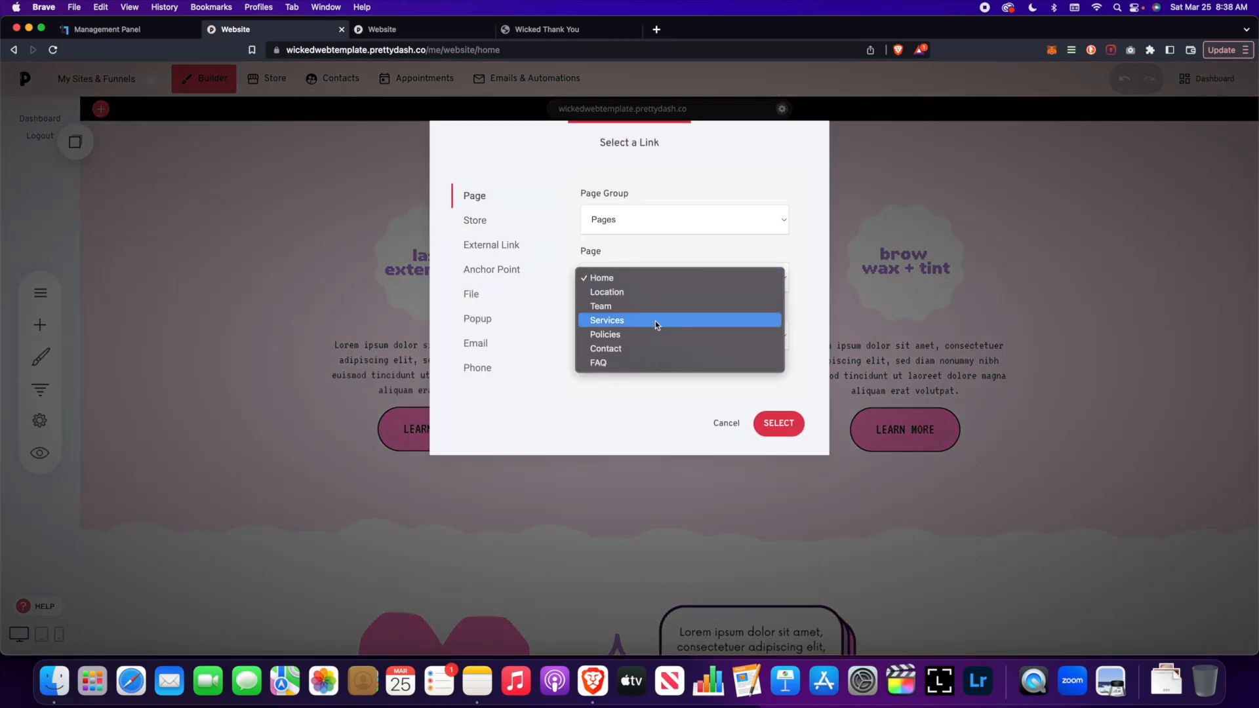
left_click(725, 422)
left_click(726, 422)
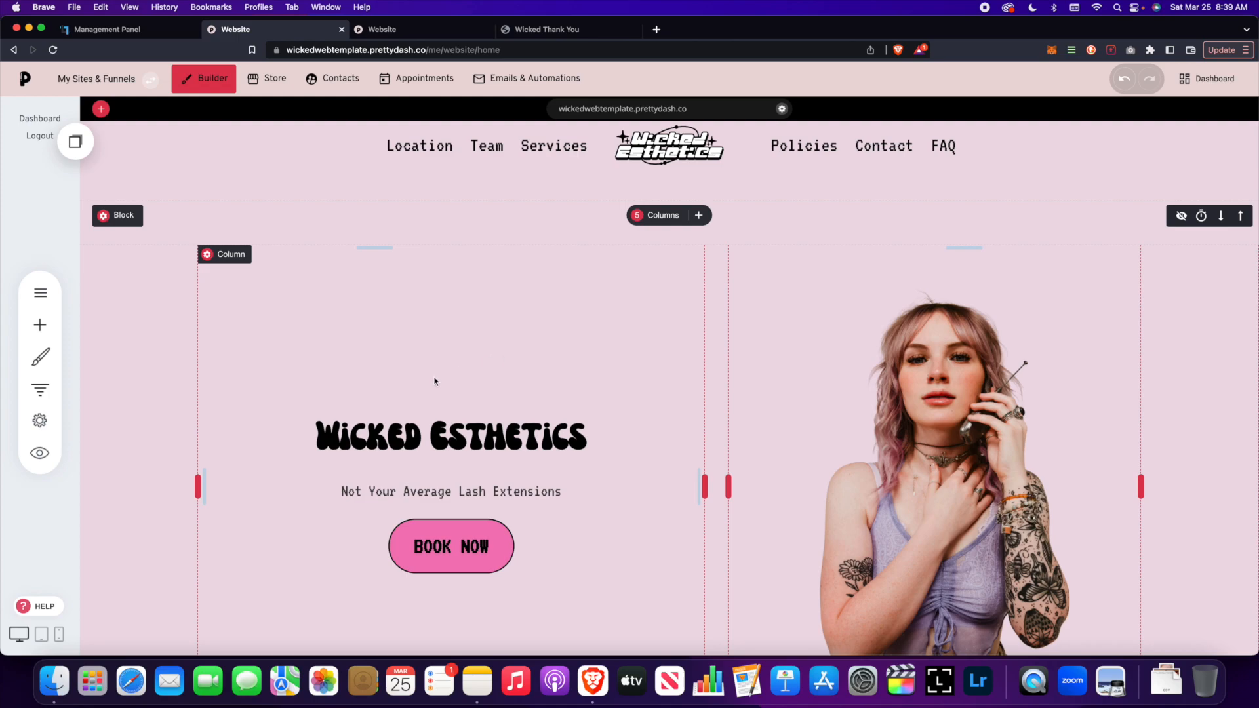
Switch the Home page to the mobile view and look through its layout from the hero section down and back.
scroll(367, 383, "up", 1)
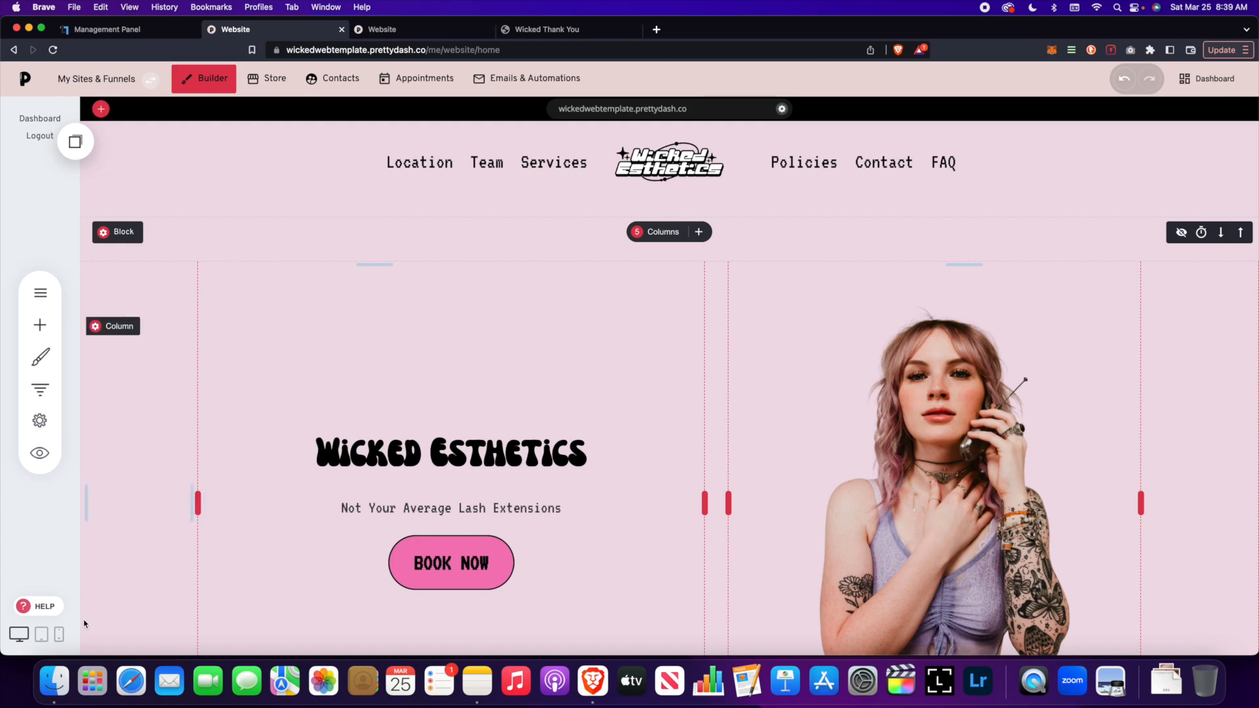
left_click(59, 634)
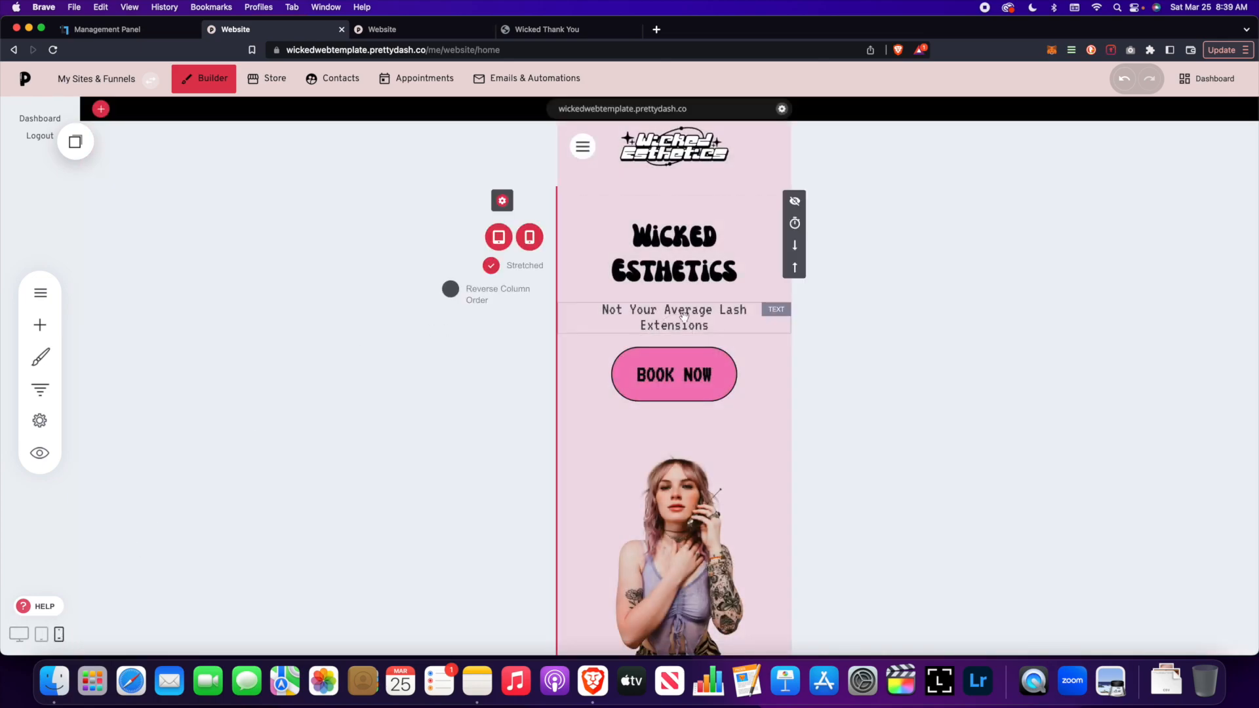
scroll(684, 314, "down", 10)
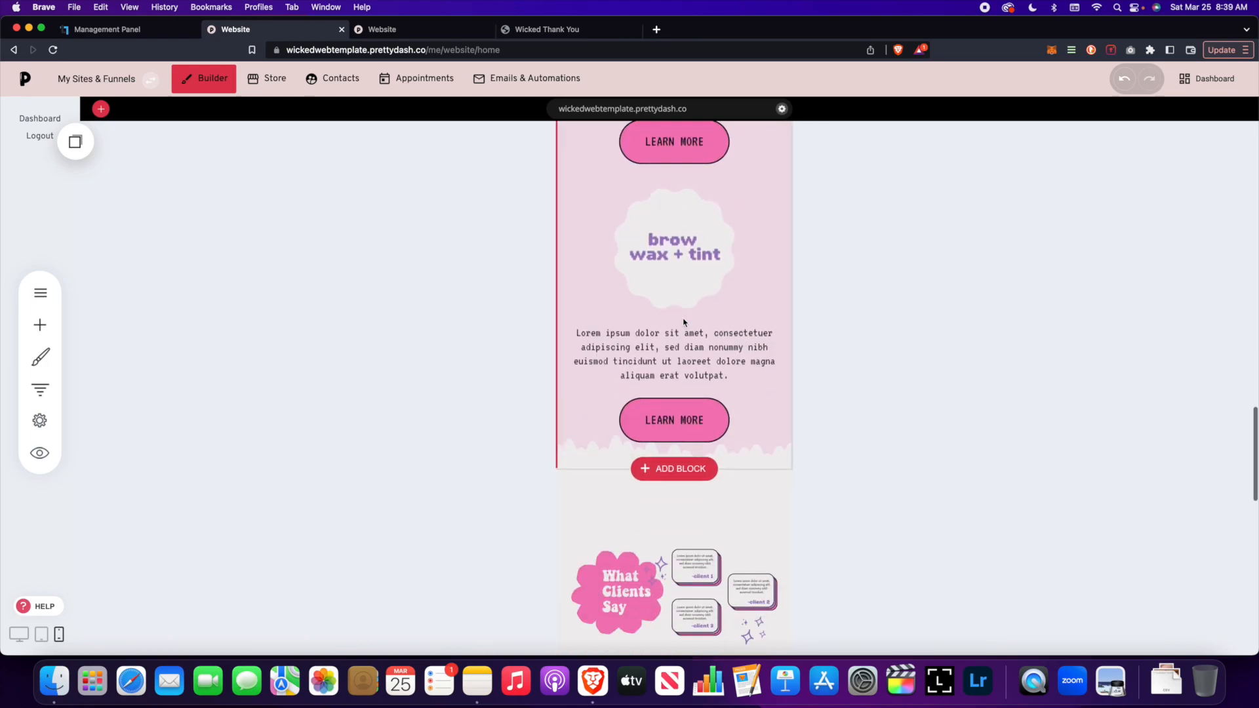
scroll(684, 321, "down", 10)
scroll(683, 321, "up", 9)
scroll(684, 321, "up", 15)
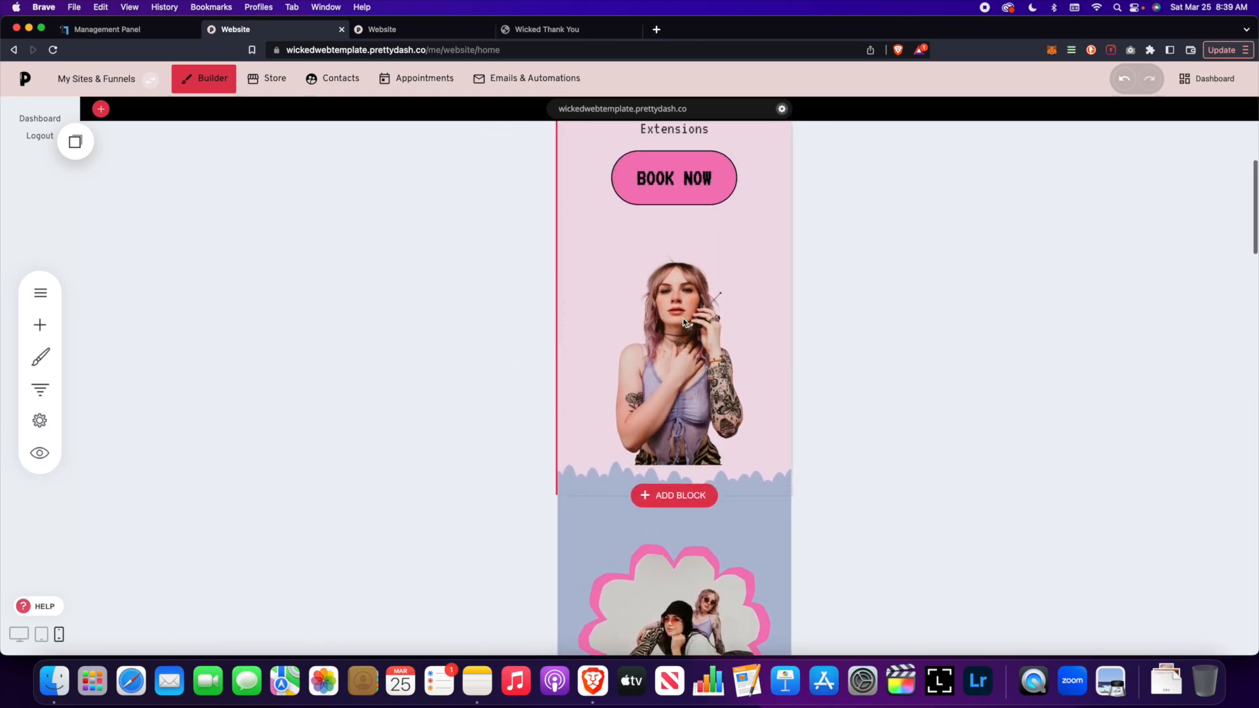
scroll(682, 317, "up", 5)
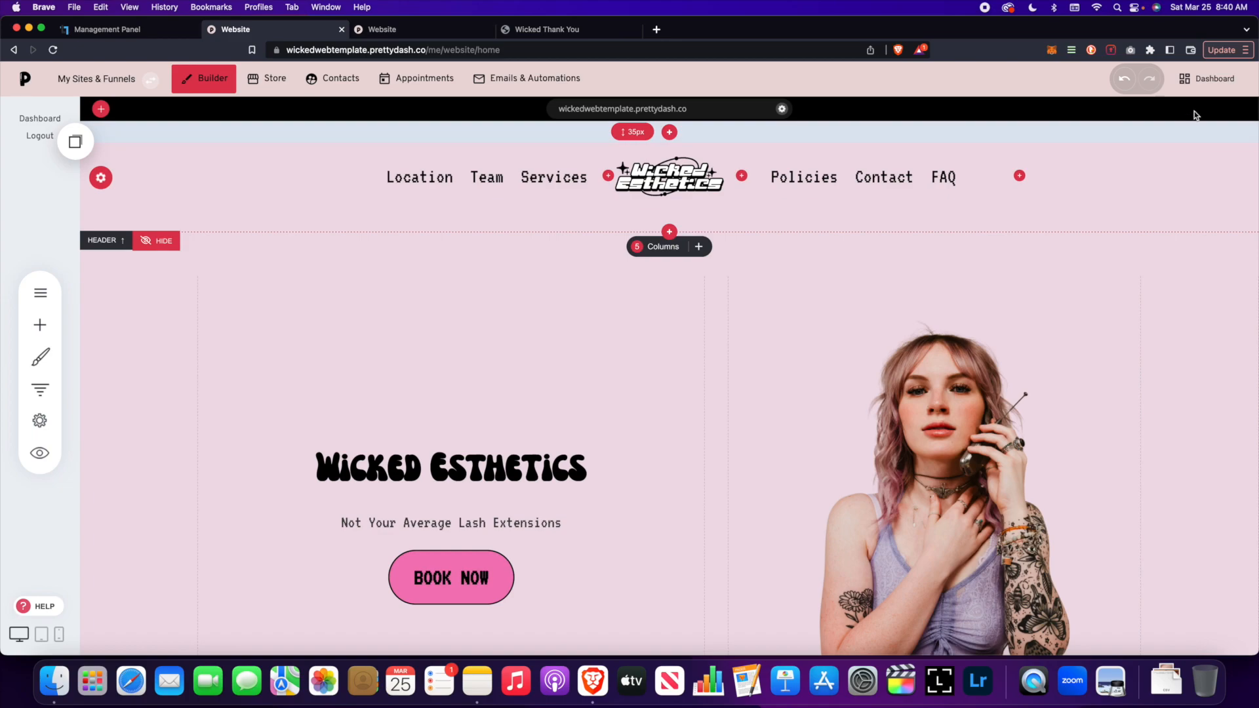
Open the project dashboard, check its Billing section and return to the website builder.
left_click(1200, 86)
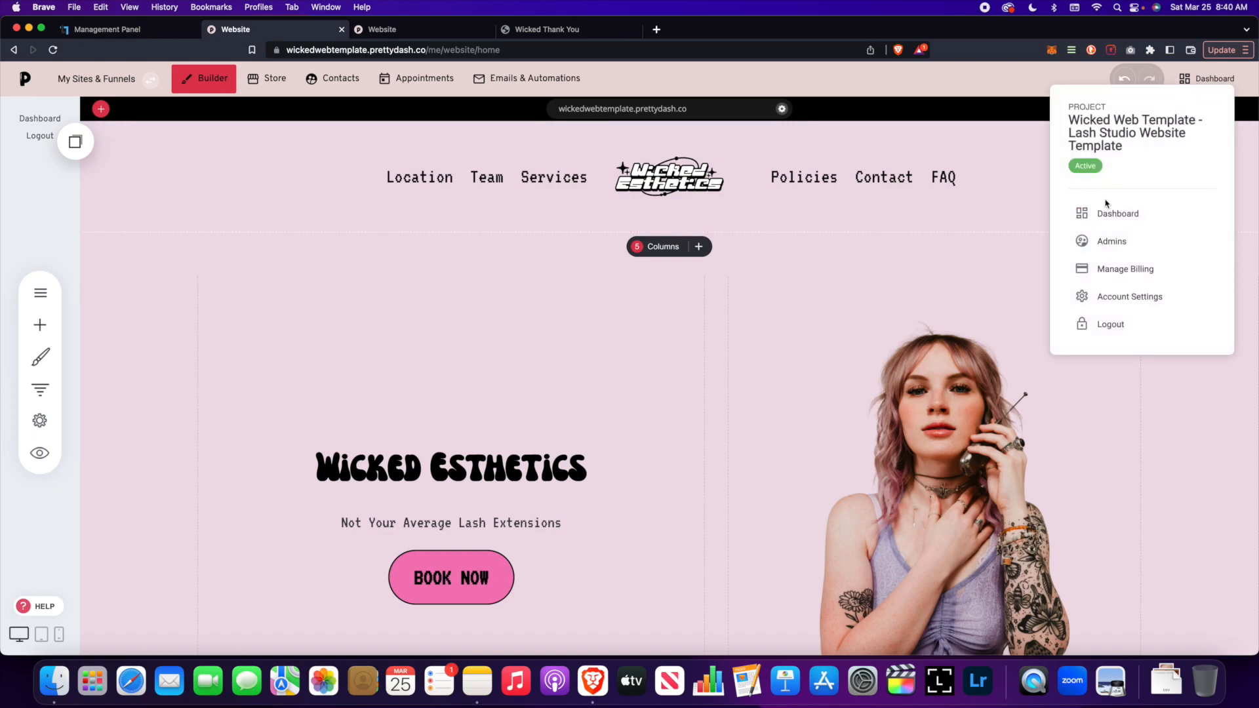
left_click(1097, 219)
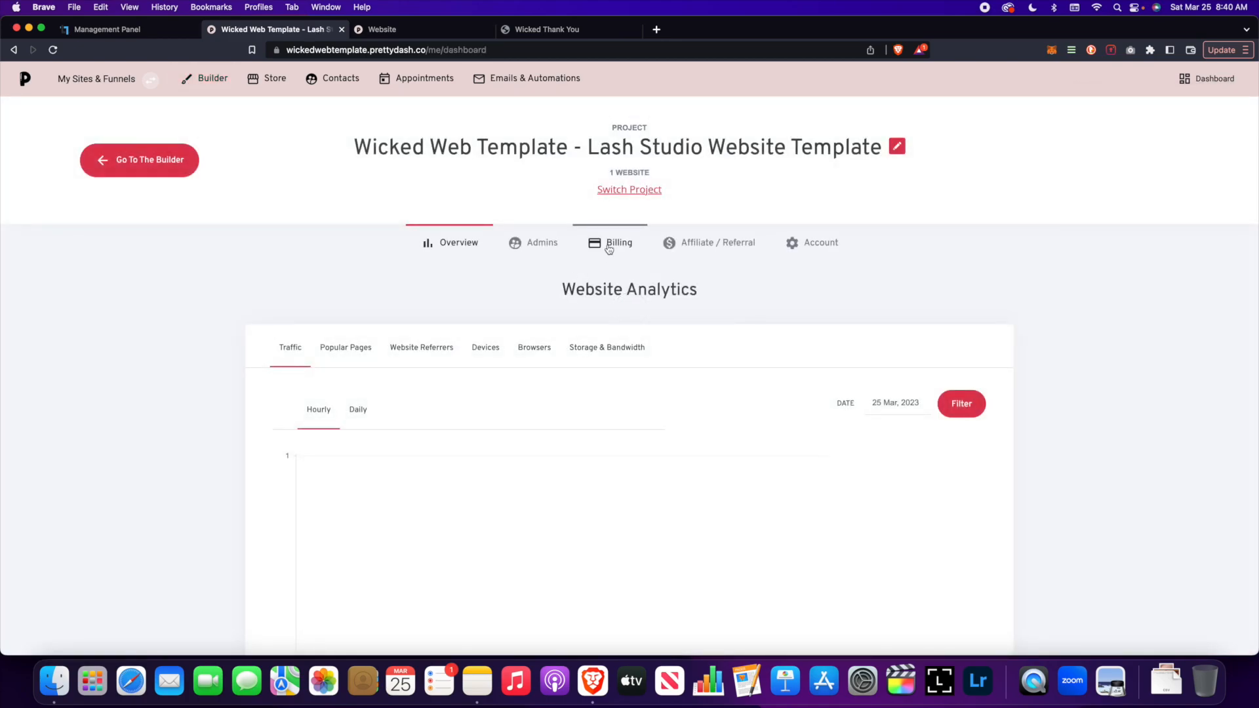
left_click(606, 246)
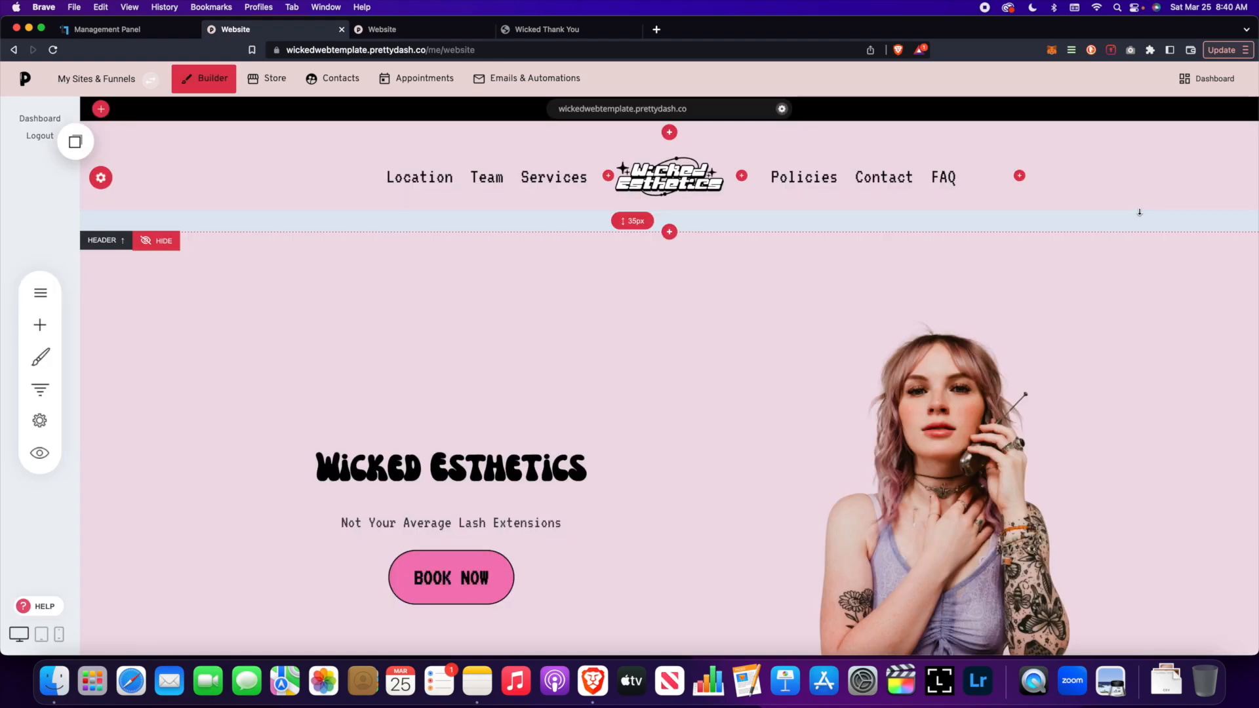
left_click(1195, 79)
From the Wicked Thank You page's brochure download section, create an editable copy of the Wicked Web Brochure template in Canva.
key("super+4")
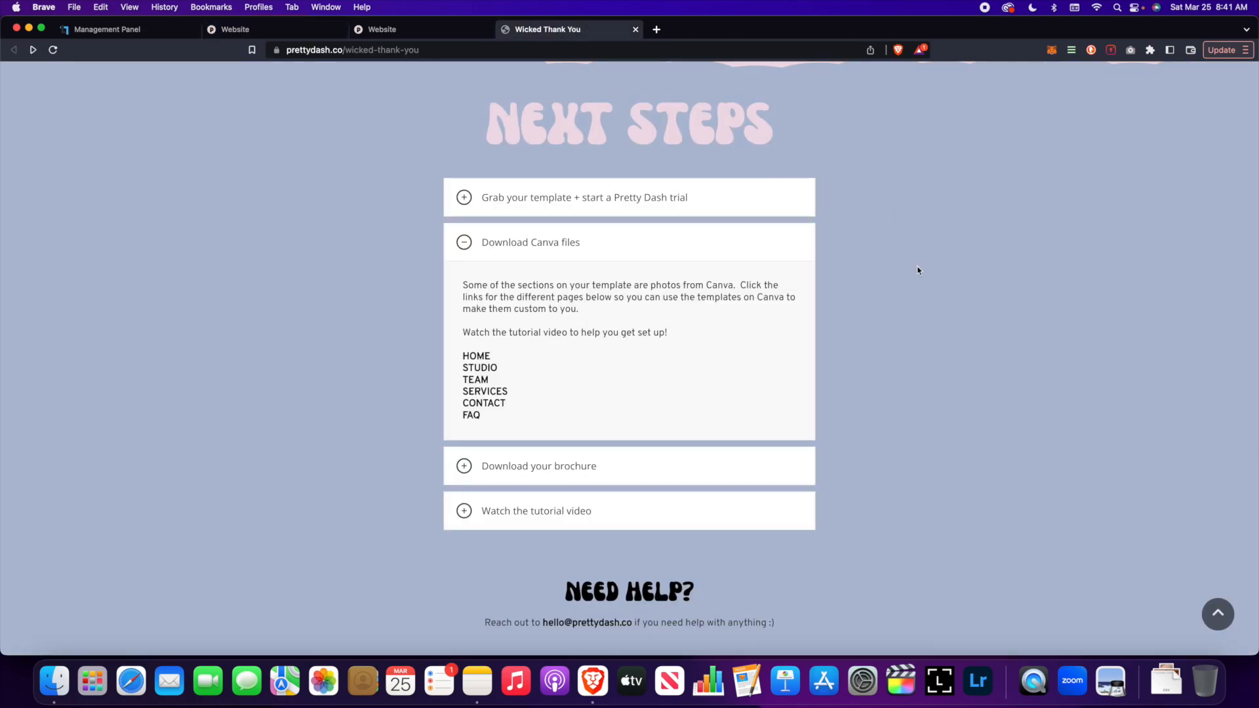
scroll(853, 368, "up", 1)
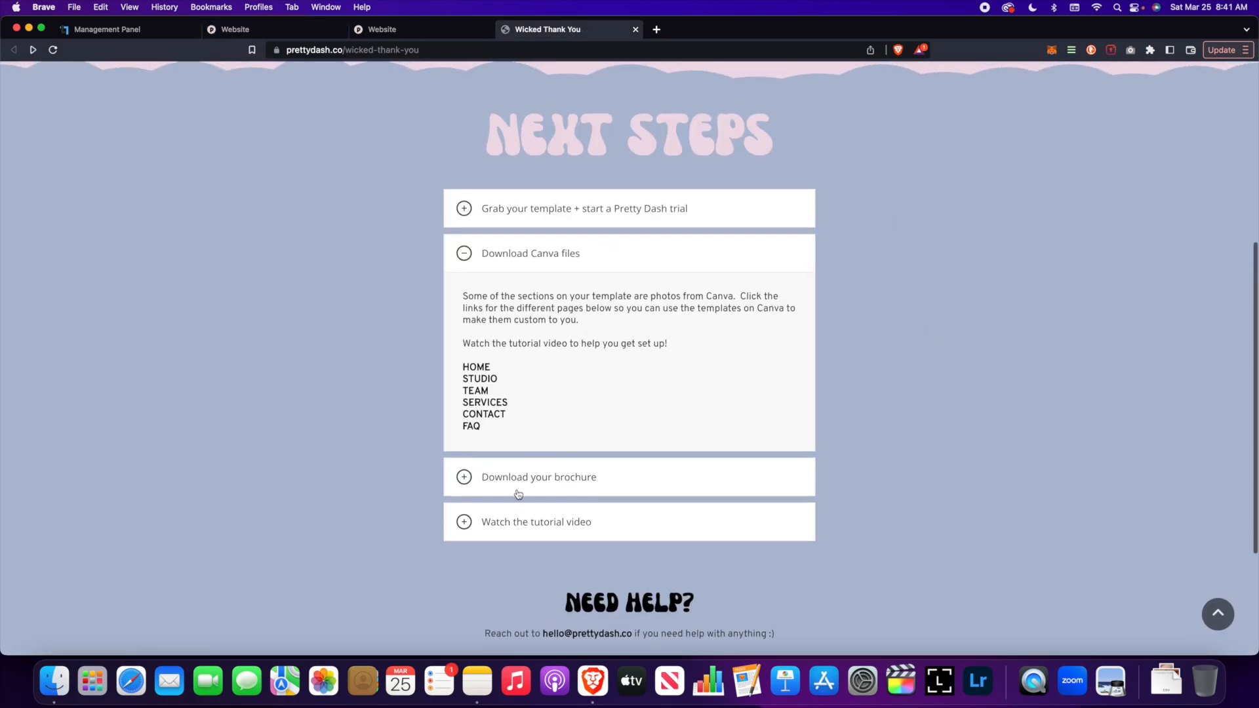
left_click(470, 479)
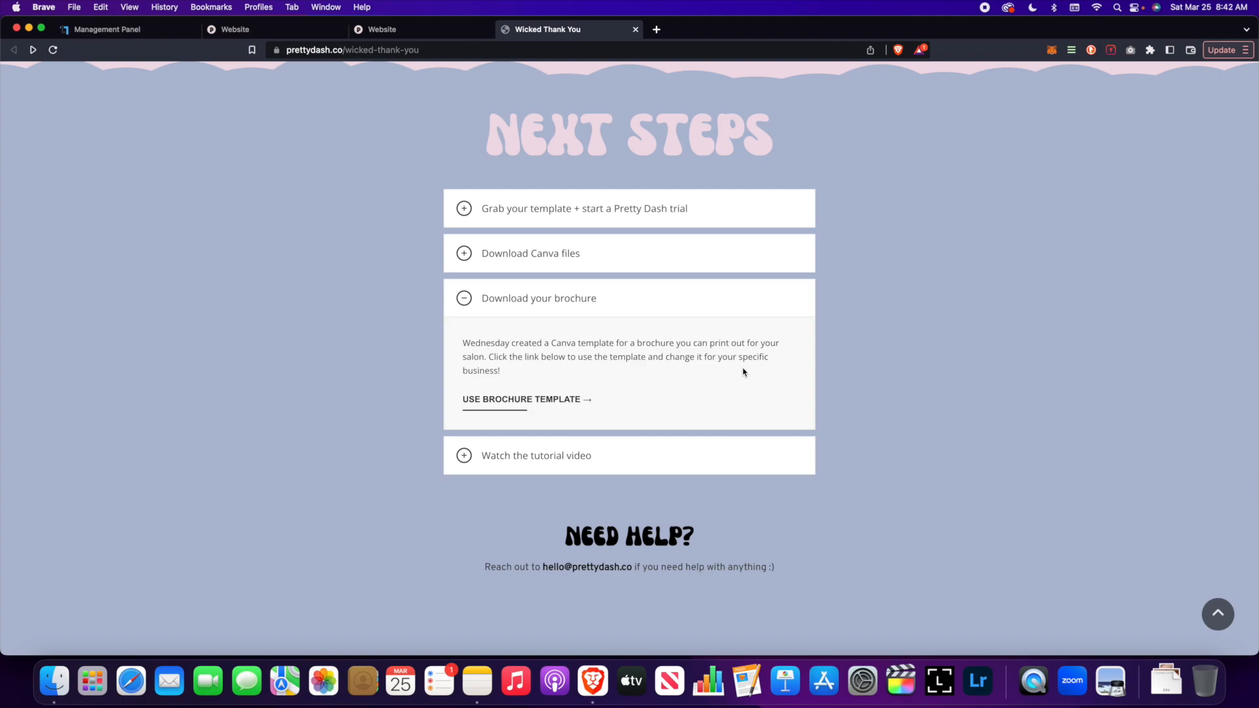
left_click(562, 401)
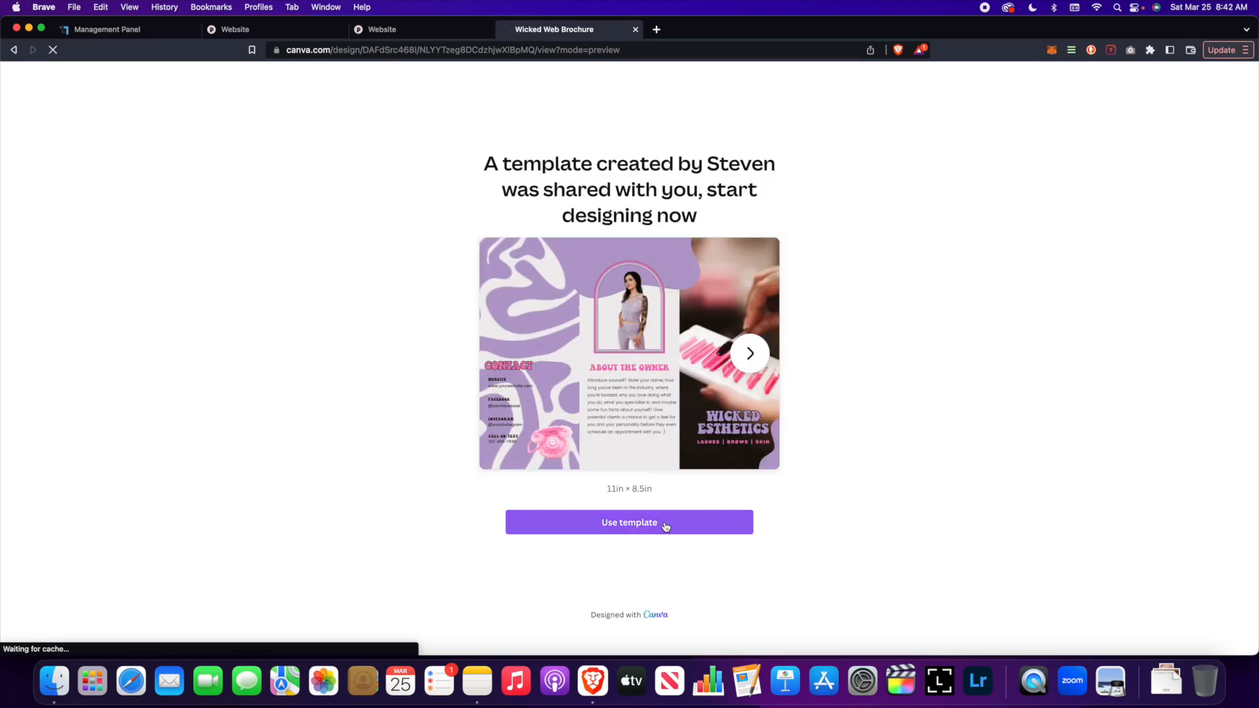
left_click(665, 527)
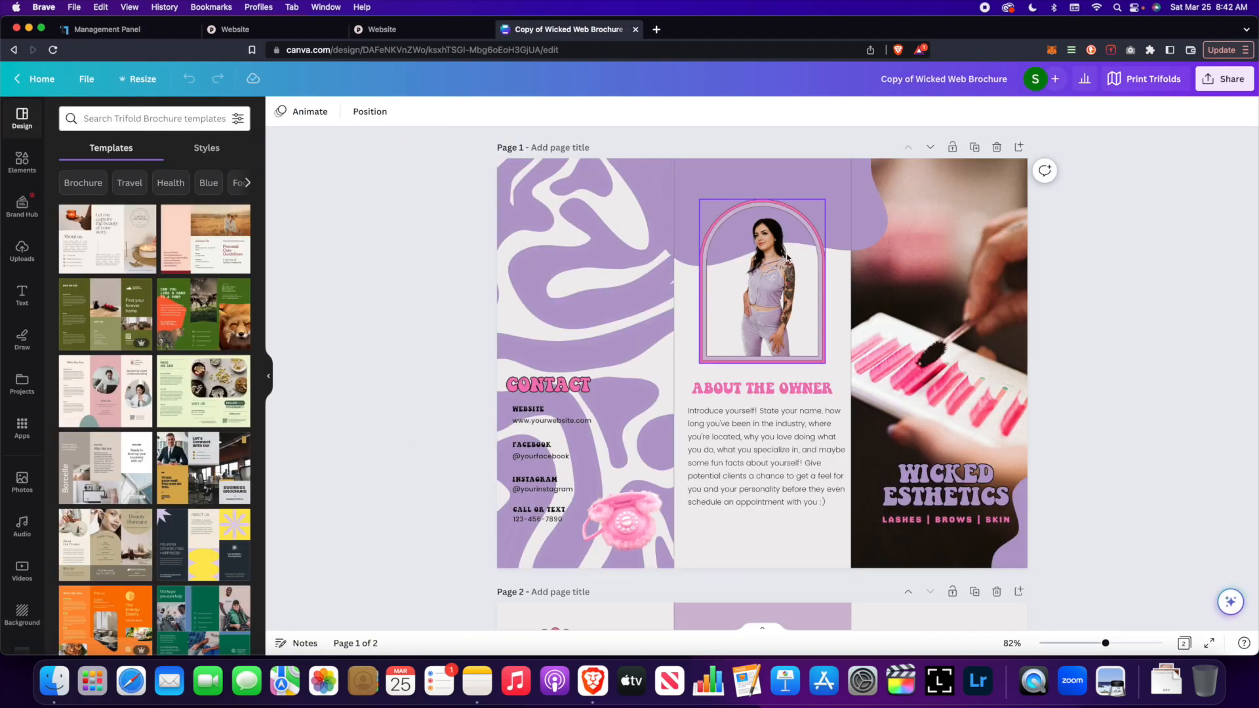
Look over both pages of the Canva trifold brochure and switch back to the Pretty Dash website builder.
scroll(987, 421, "down", 5)
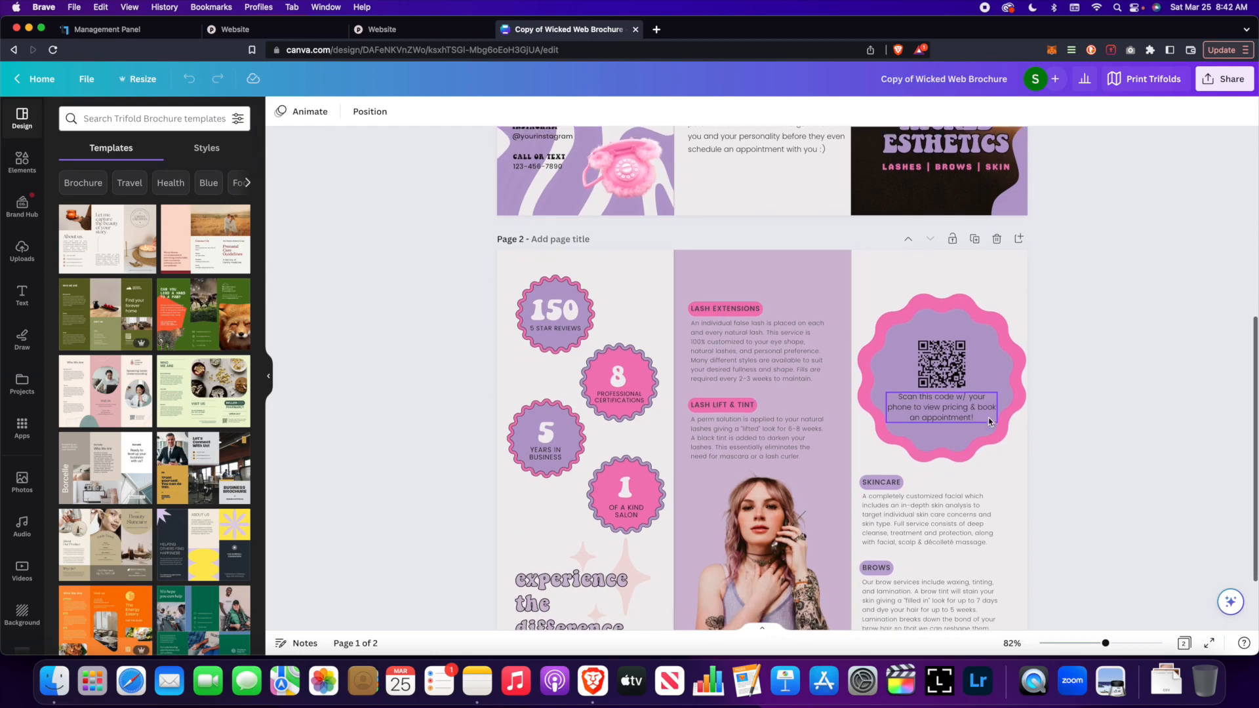
scroll(989, 422, "down", 2)
scroll(990, 422, "up", 5)
scroll(1104, 433, "up", 3)
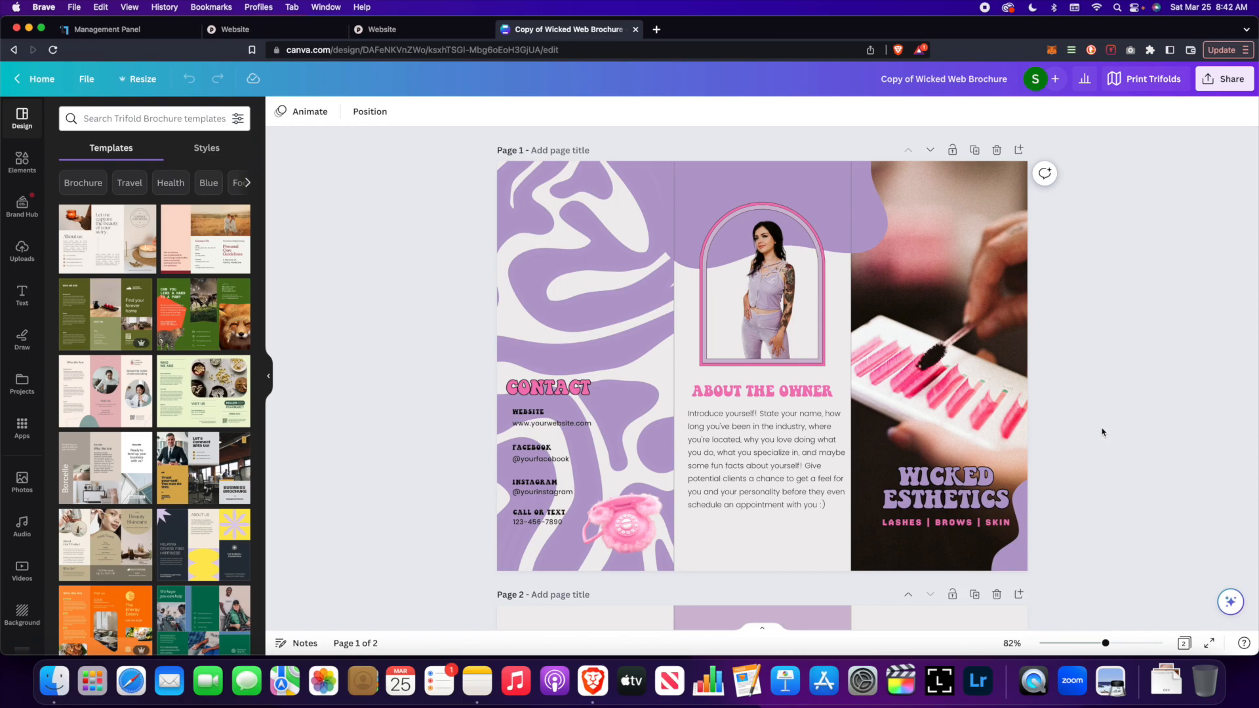
scroll(1091, 381, "down", 1)
scroll(1091, 382, "down", 10)
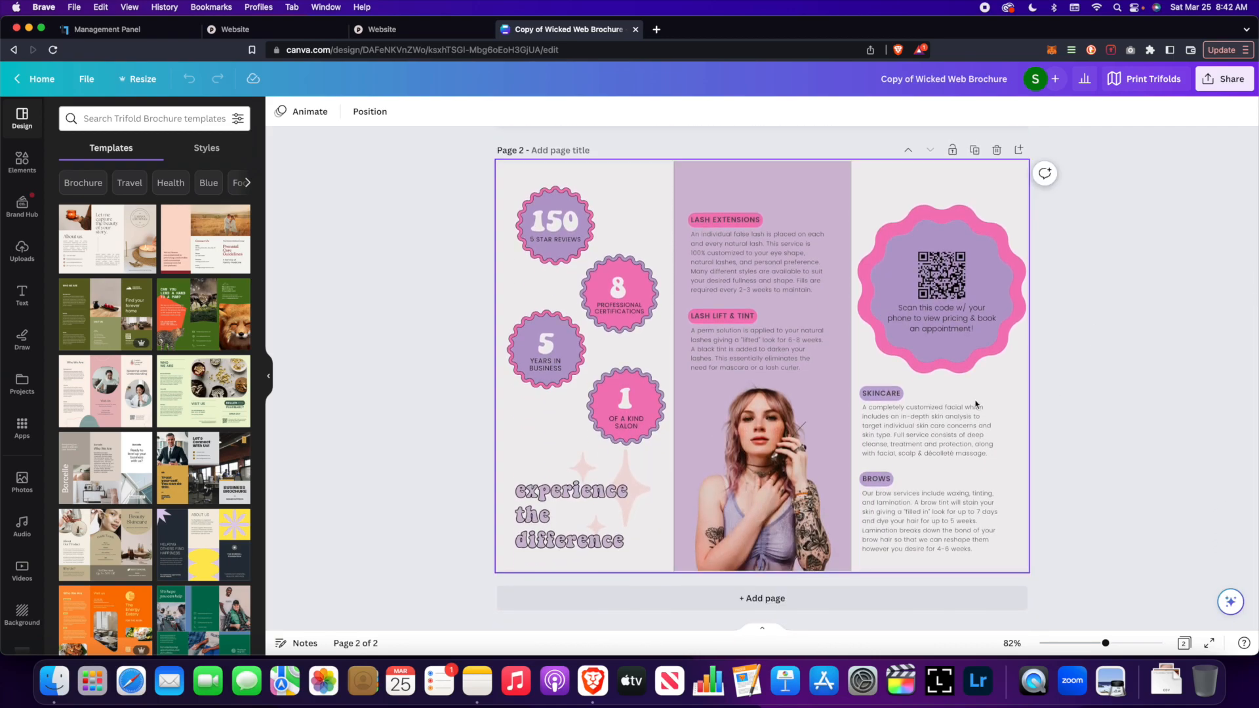
left_click(281, 29)
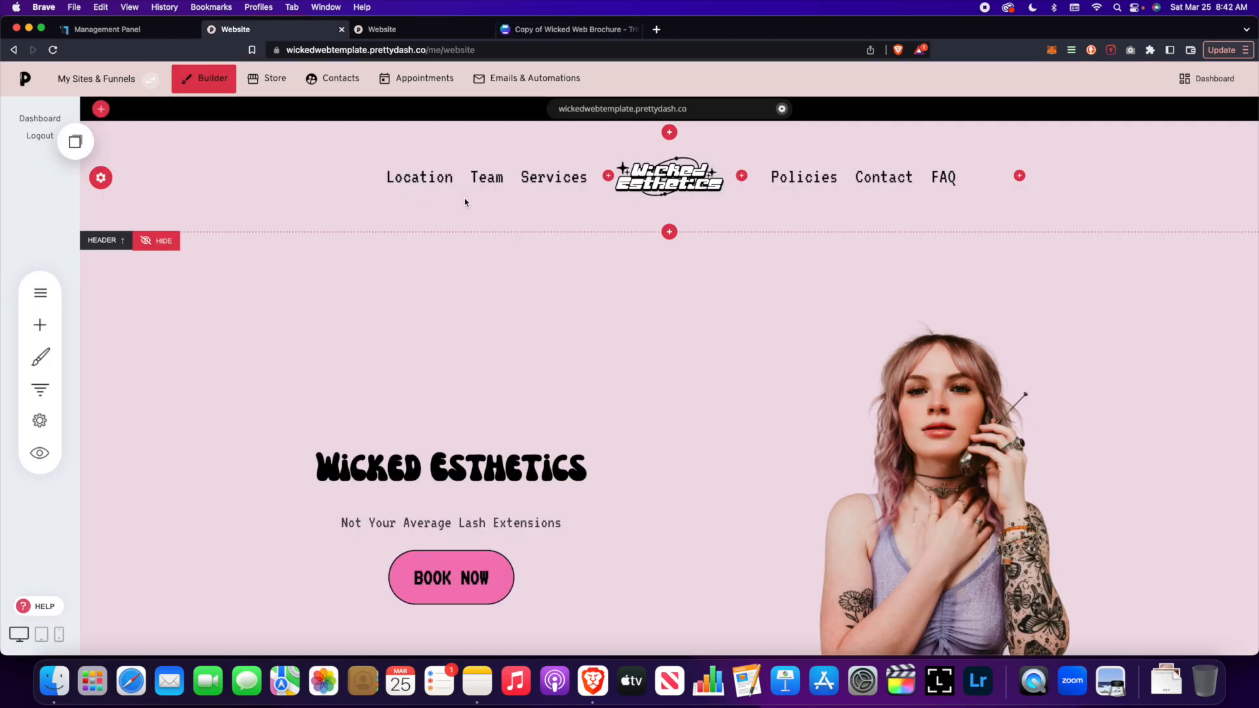